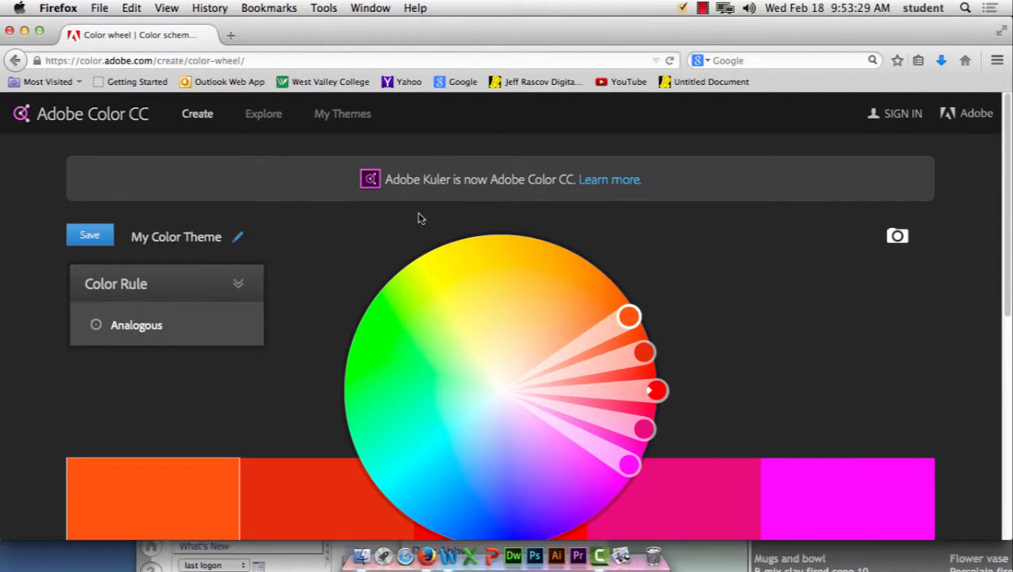
Step: Drag the colour wheel handles to spread the analogous colours and shift them toward paler tones
{"action": "scroll", "coordinate": [419, 217], "scroll_direction": "down", "scroll_amount": 2}
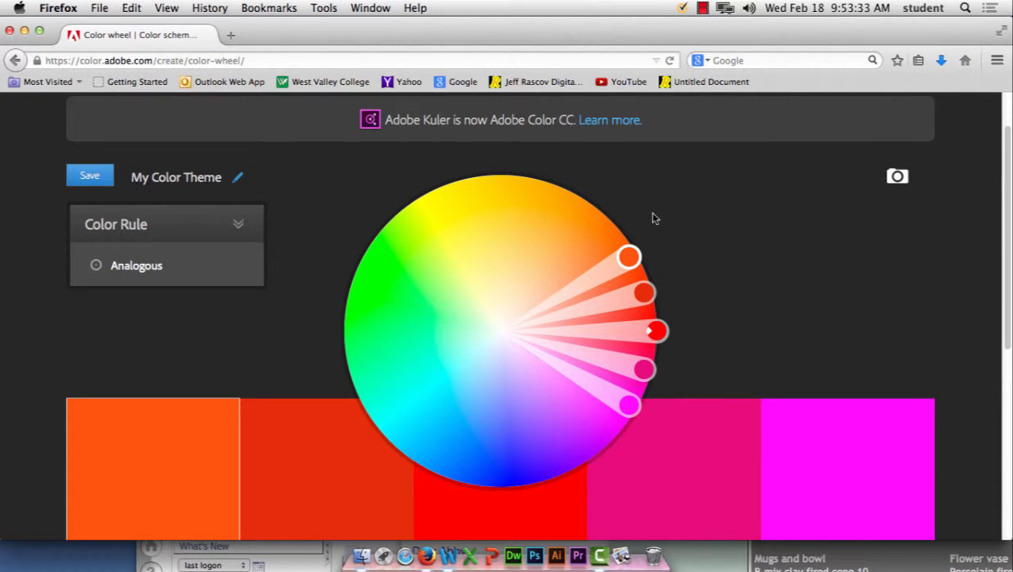
{"action": "left_click_drag", "start_coordinate": [629, 257], "coordinate": [453, 305]}
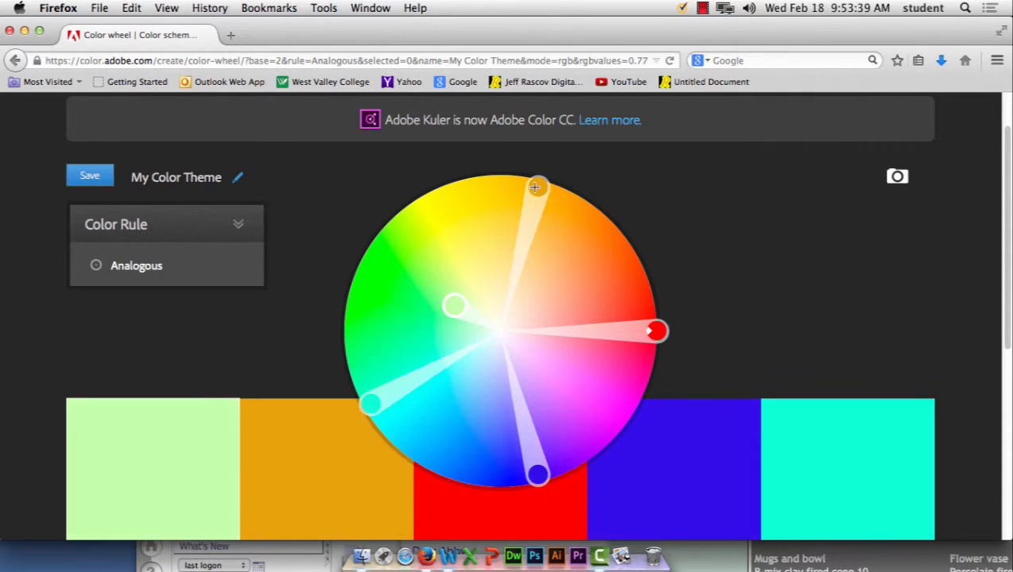
{"action": "left_click_drag", "start_coordinate": [535, 187], "coordinate": [536, 263]}
{"action": "left_click_drag", "start_coordinate": [656, 331], "coordinate": [563, 336]}
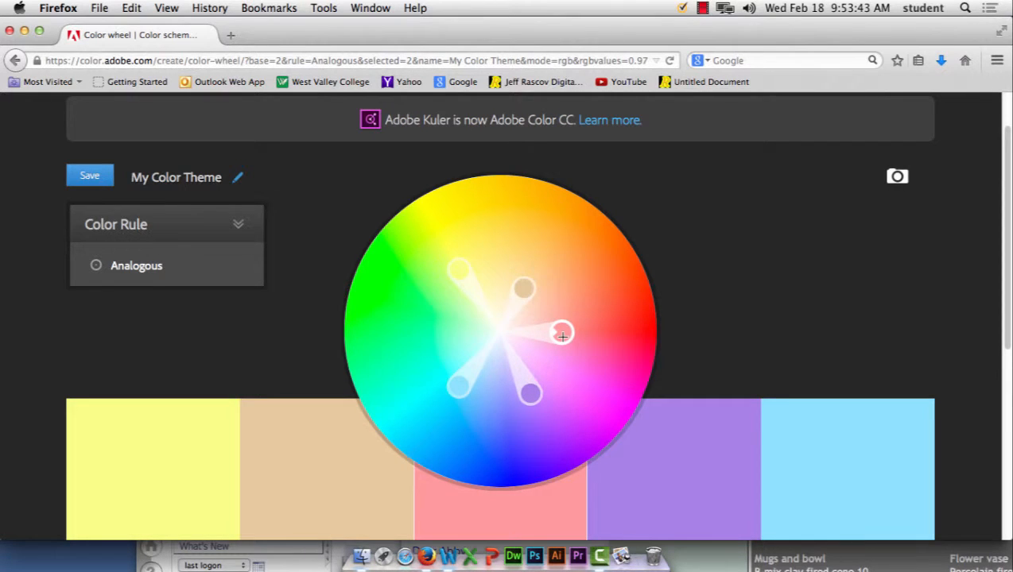
Step: Select the purple swatch and shift its hue along the slider
{"action": "scroll", "coordinate": [817, 280], "scroll_direction": "down", "scroll_amount": 3}
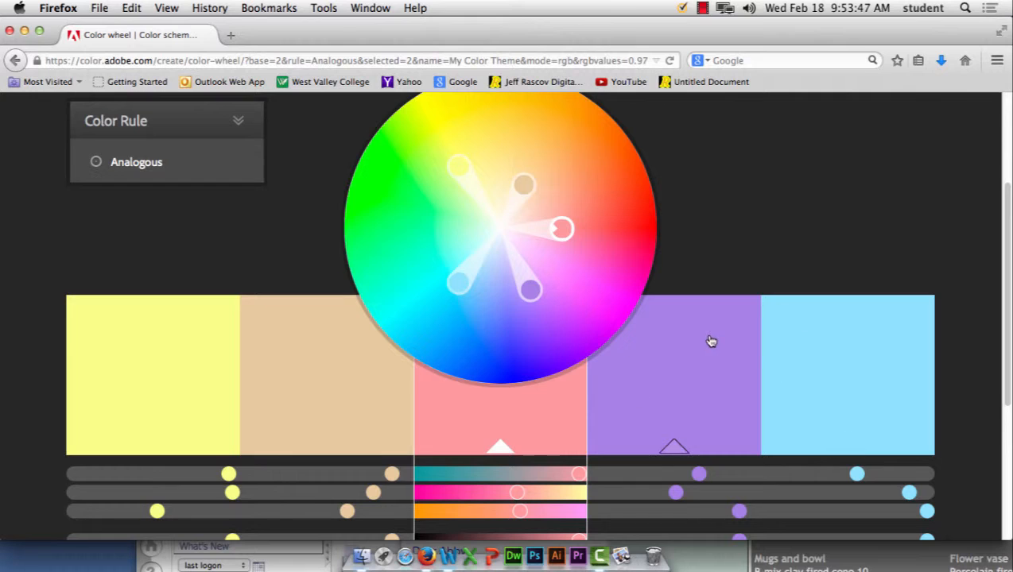
{"action": "left_click", "coordinate": [673, 476]}
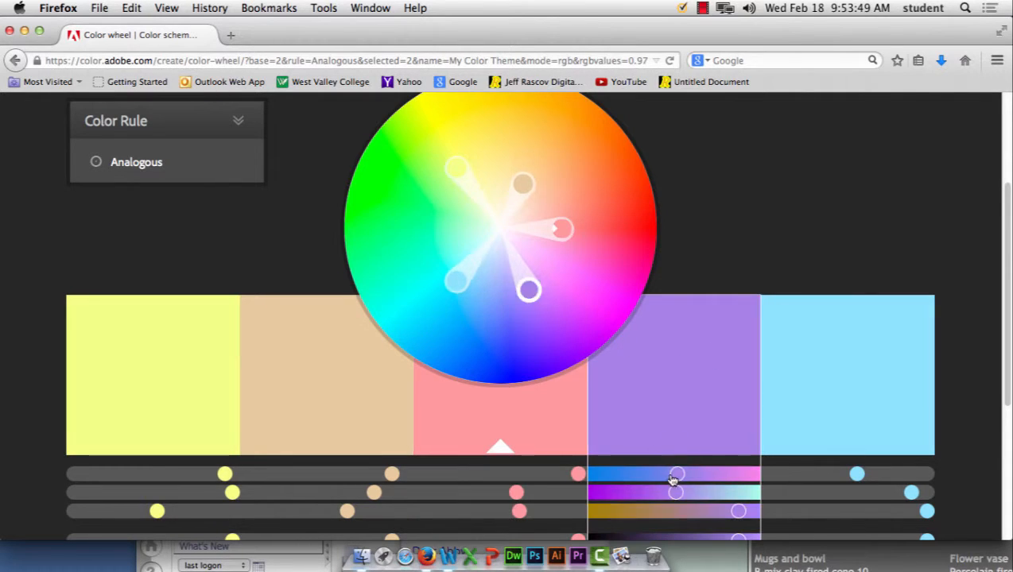
{"action": "left_click_drag", "start_coordinate": [673, 475], "coordinate": [694, 478]}
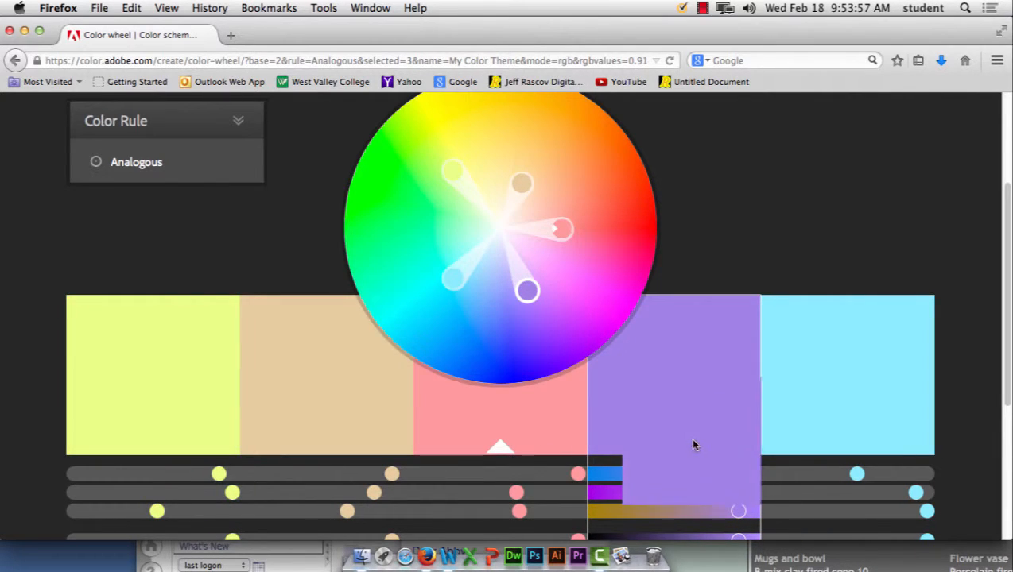
Step: Make the purple, cyan, green and yellow swatches the base colour in turn
{"action": "left_click", "coordinate": [678, 449]}
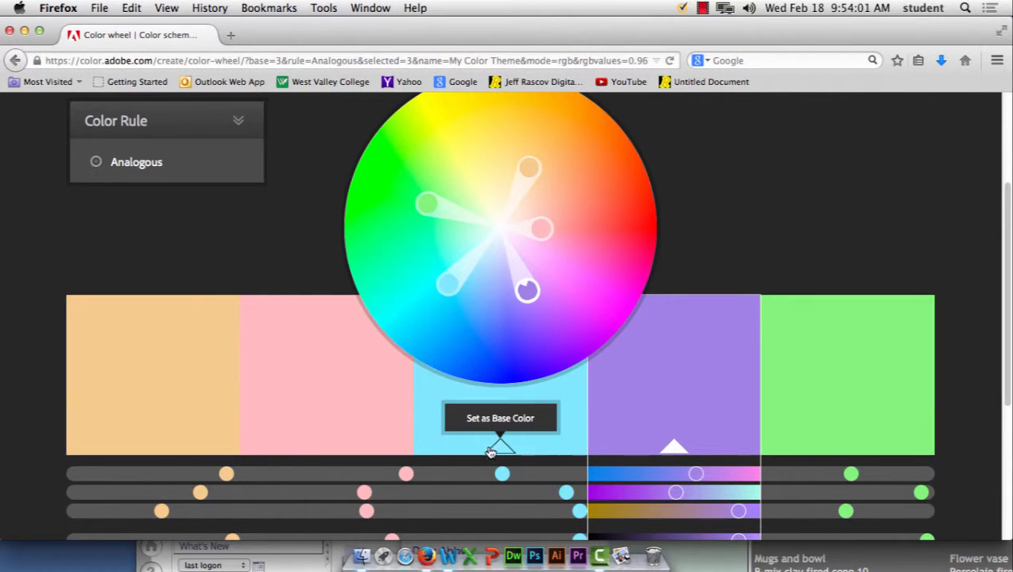
{"action": "left_click", "coordinate": [499, 447]}
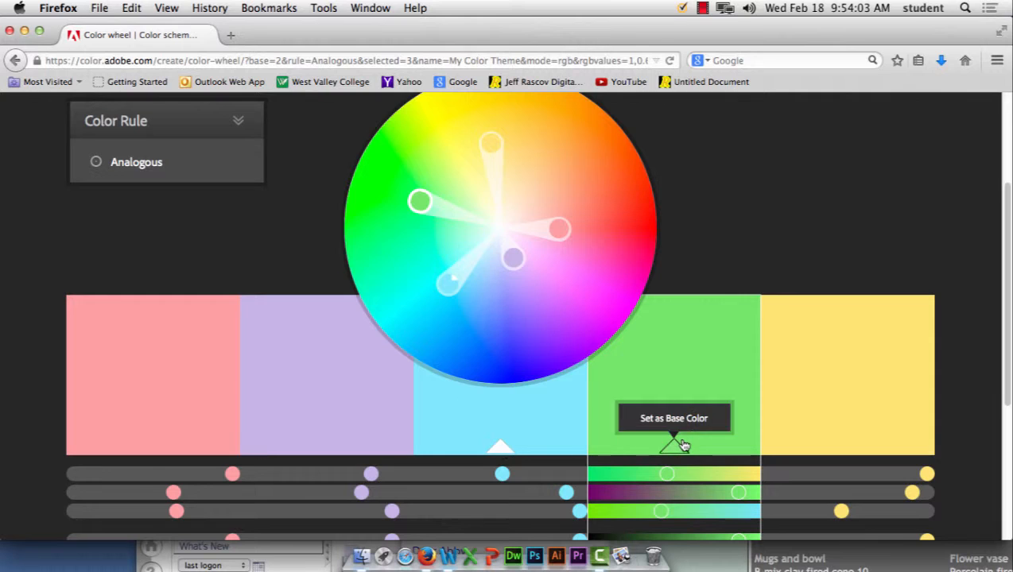
{"action": "left_click", "coordinate": [680, 446]}
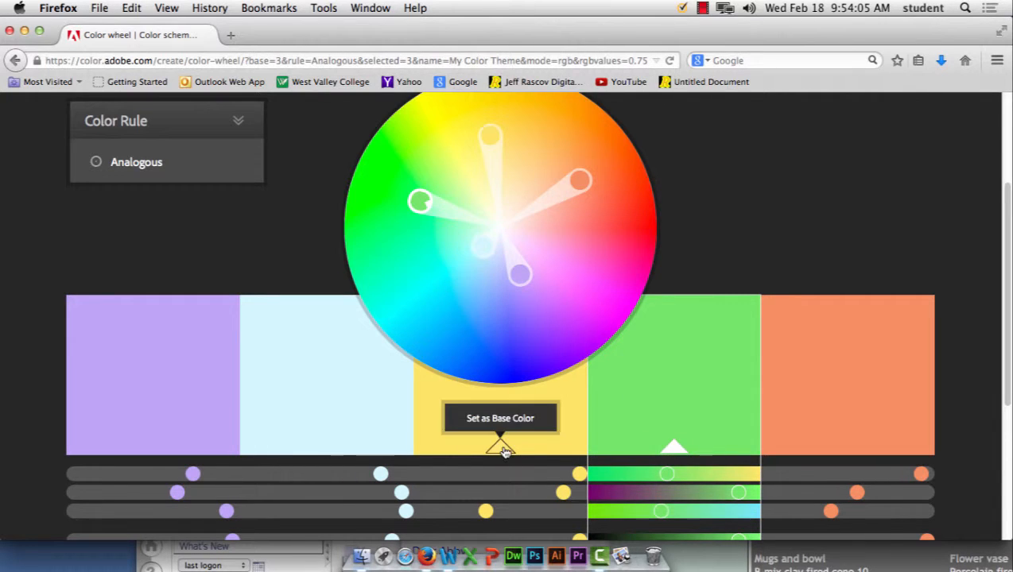
{"action": "left_click", "coordinate": [501, 447]}
{"action": "scroll", "coordinate": [666, 450], "scroll_direction": "down", "scroll_amount": 3}
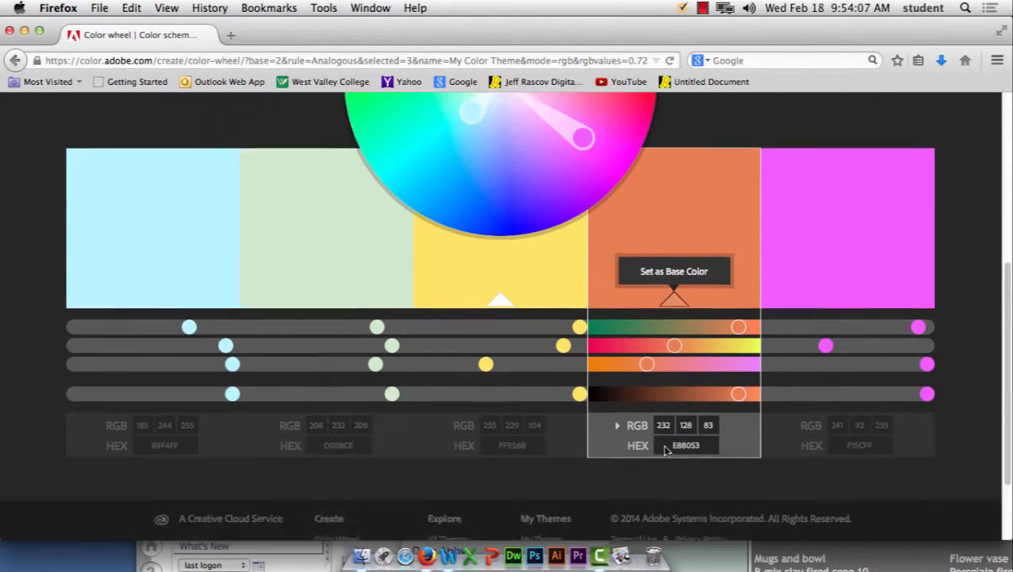
{"action": "scroll", "coordinate": [665, 448], "scroll_direction": "up", "scroll_amount": 2}
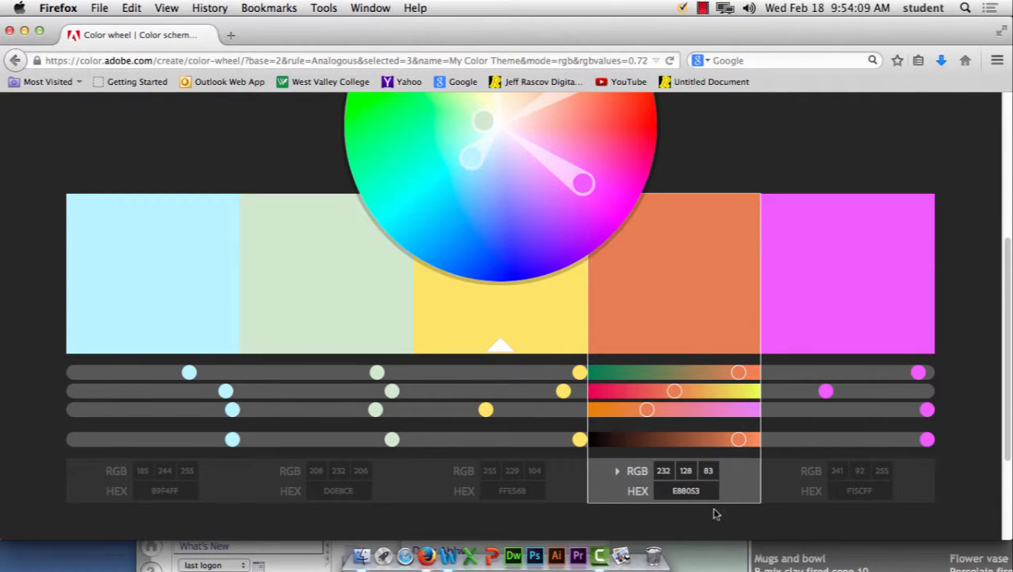
Step: Set the orange swatch's hex value to 33CCFF
{"action": "left_click", "coordinate": [685, 491]}
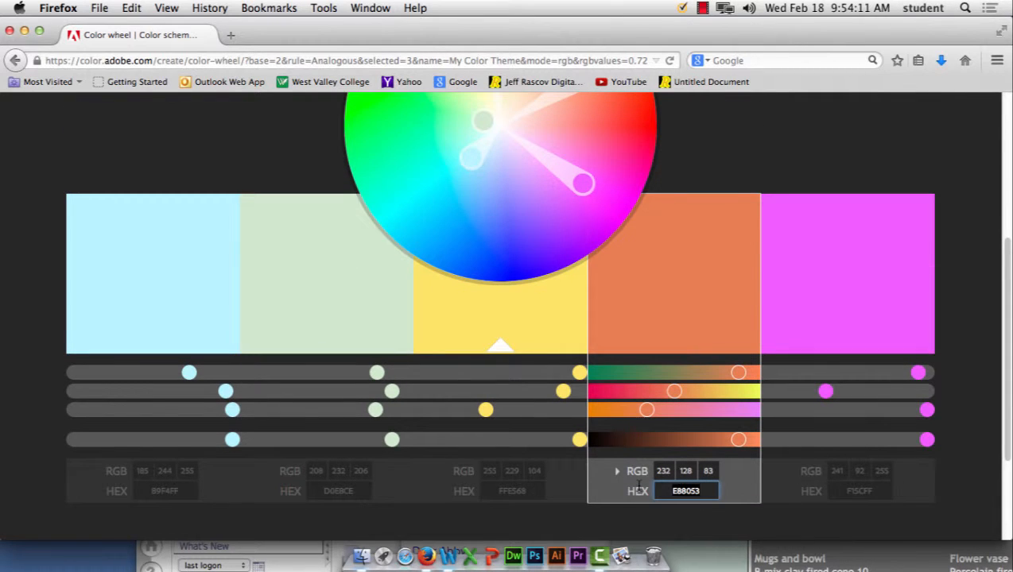
{"action": "type", "text": "33ccff"}
{"action": "key", "text": "Tab"}
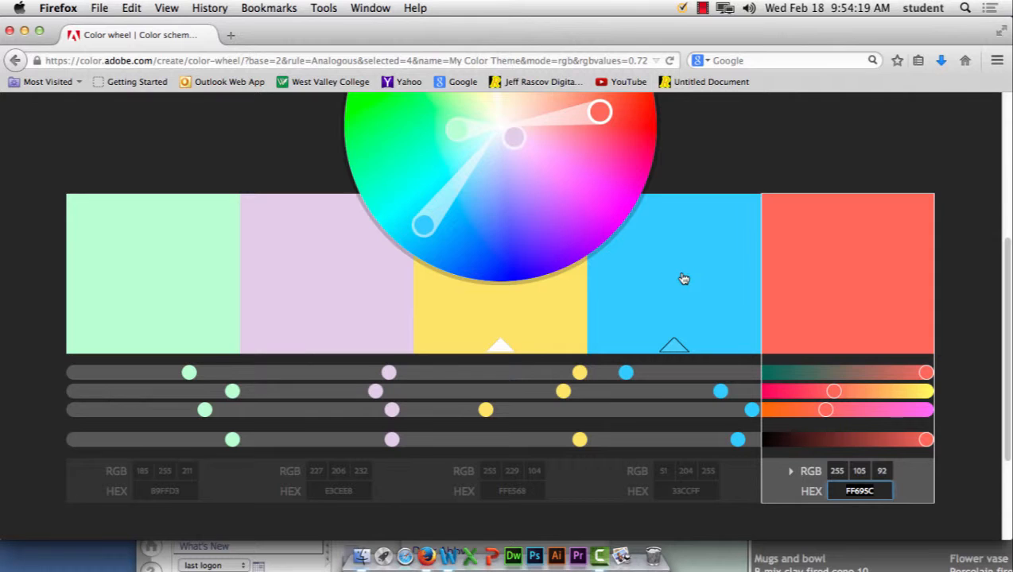
Step: Set the fifth swatch's hex value to FFFFFF, making it white
{"action": "scroll", "coordinate": [1000, 452], "scroll_direction": "down", "scroll_amount": 3}
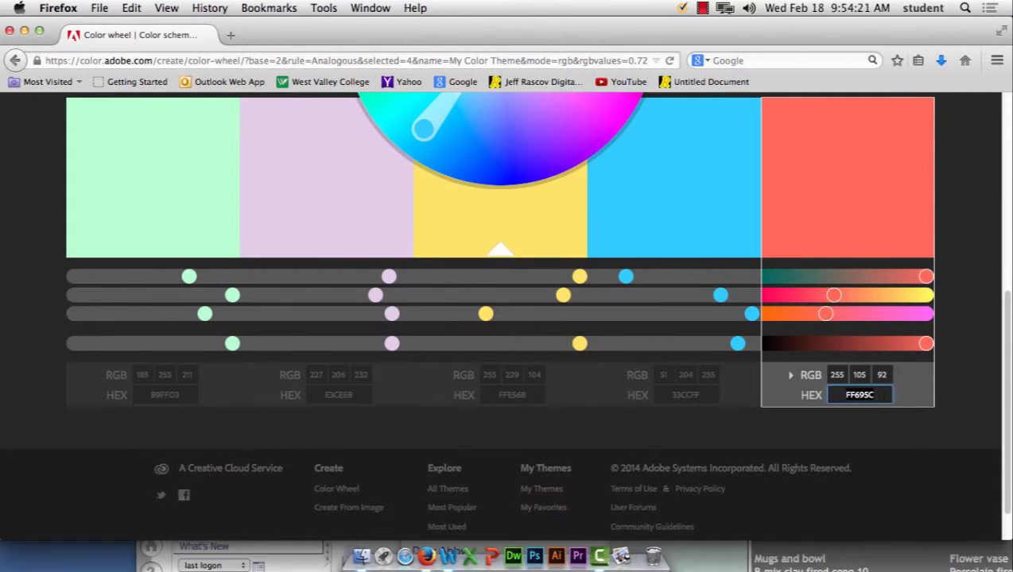
{"action": "left_click", "coordinate": [832, 395]}
{"action": "type", "text": "ffff"}
{"action": "key", "text": "super+a"}
{"action": "type", "text": "ffffff"}
{"action": "key", "text": "Return"}
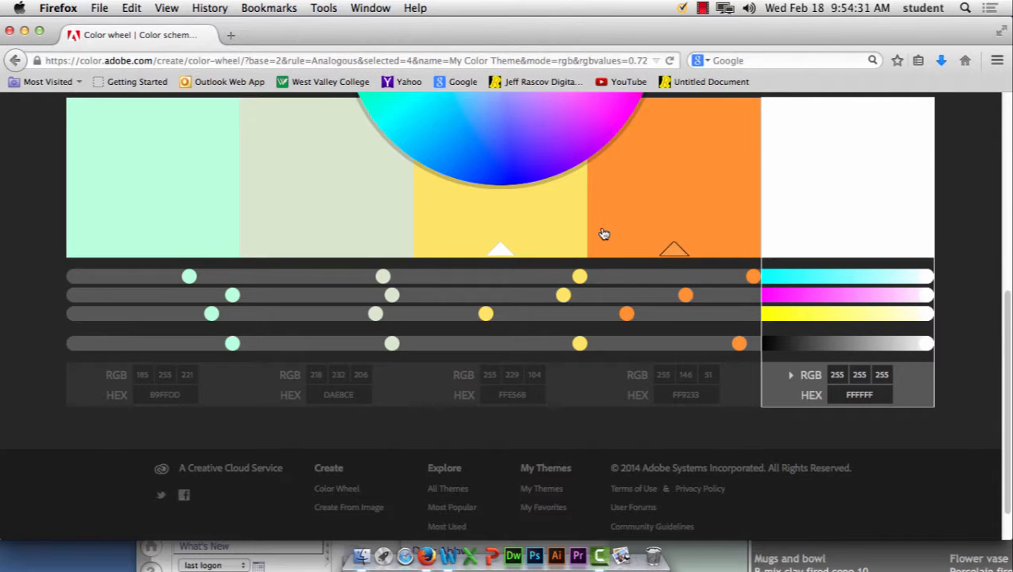
Step: Select the yellow swatch and expand the CMYK, LAB, HSB and HEX rows beside RGB
{"action": "scroll", "coordinate": [602, 232], "scroll_direction": "up", "scroll_amount": 5}
{"action": "scroll", "coordinate": [603, 231], "scroll_direction": "up", "scroll_amount": 1}
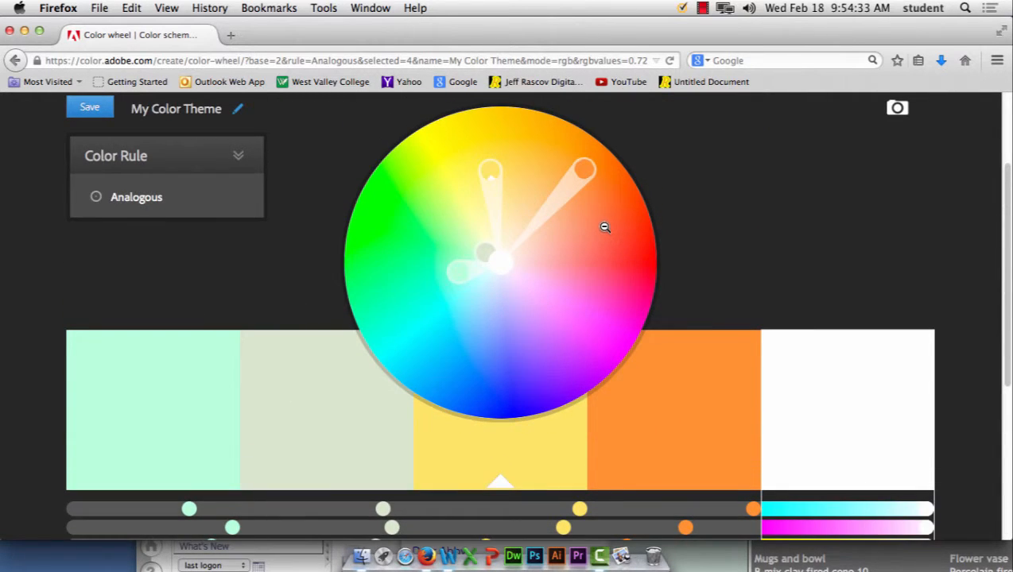
{"action": "scroll", "coordinate": [603, 227], "scroll_direction": "down", "scroll_amount": 6}
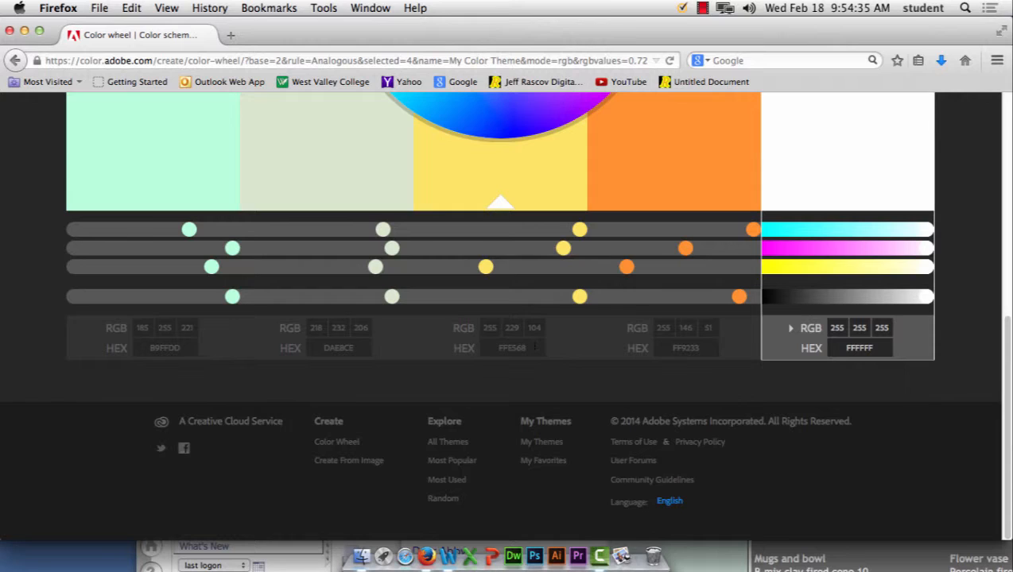
{"action": "left_click", "coordinate": [535, 327]}
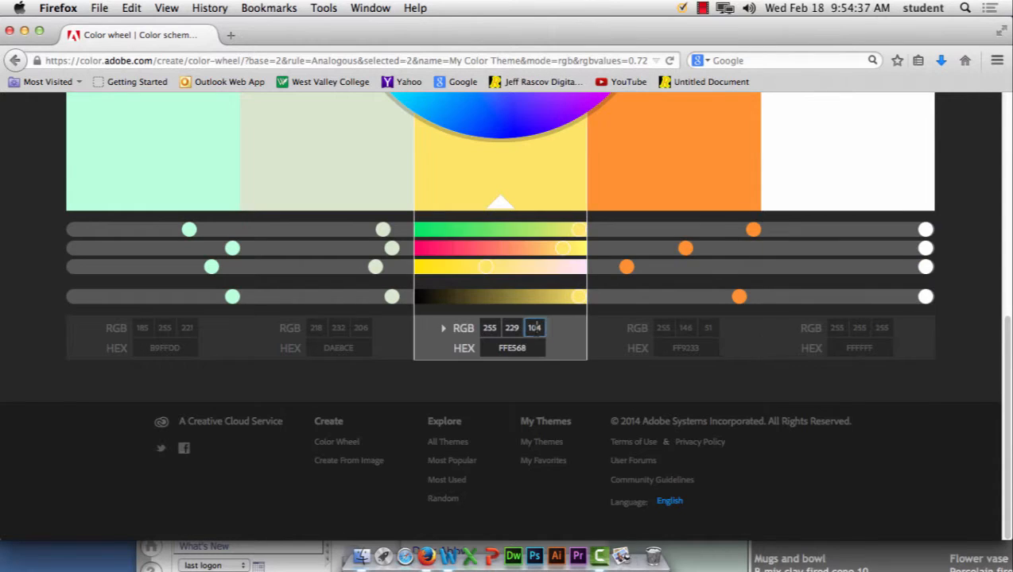
{"action": "left_click", "coordinate": [443, 331]}
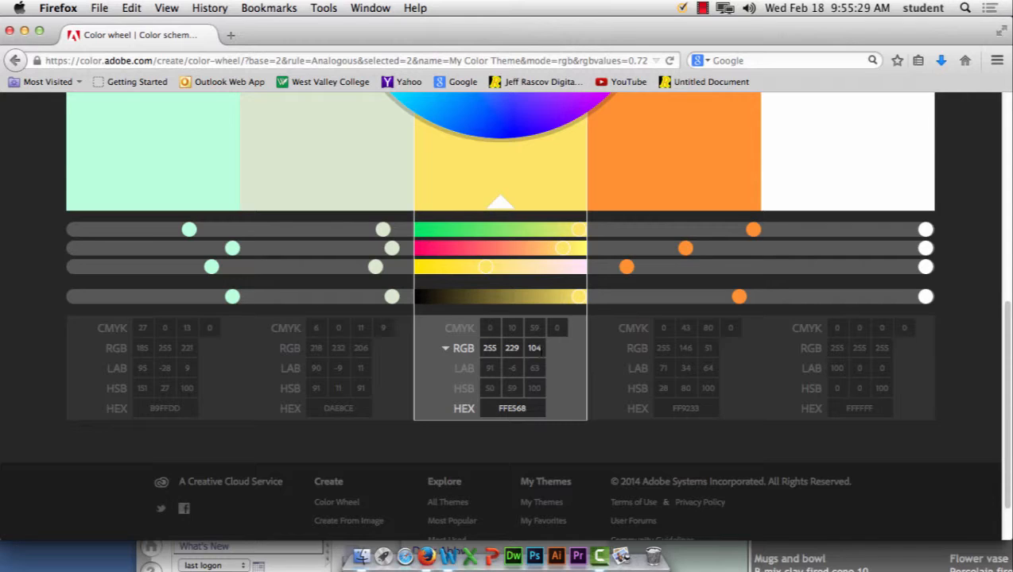
Step: Set the middle swatch's RGB blue and green values to 255, turning it white
{"action": "left_click", "coordinate": [544, 353]}
{"action": "type", "text": "255"}
{"action": "key", "text": "Tab"}
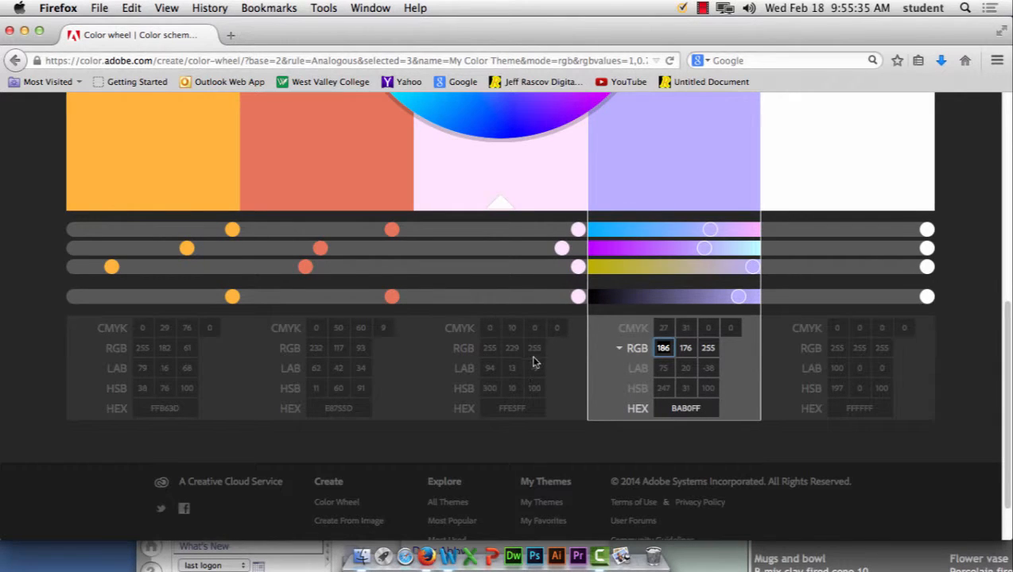
{"action": "key", "text": "shift+Tab"}
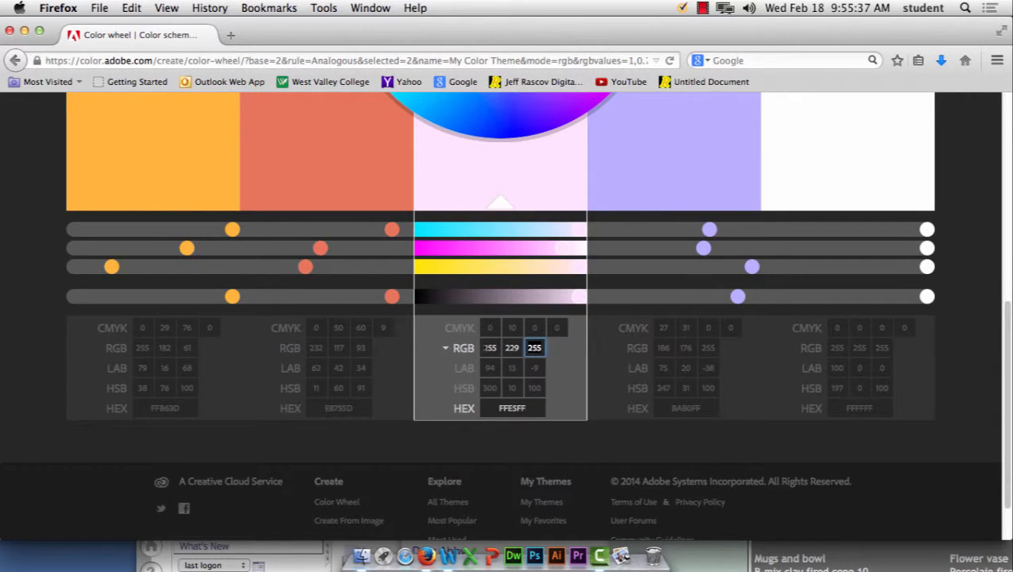
{"action": "key", "text": "Tab"}
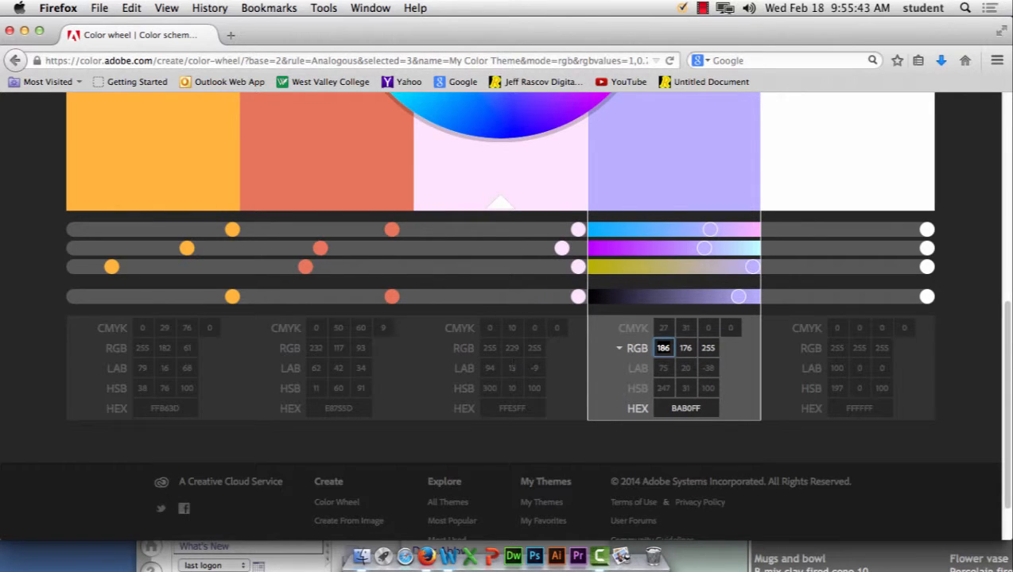
{"action": "left_click", "coordinate": [512, 350]}
{"action": "type", "text": "255"}
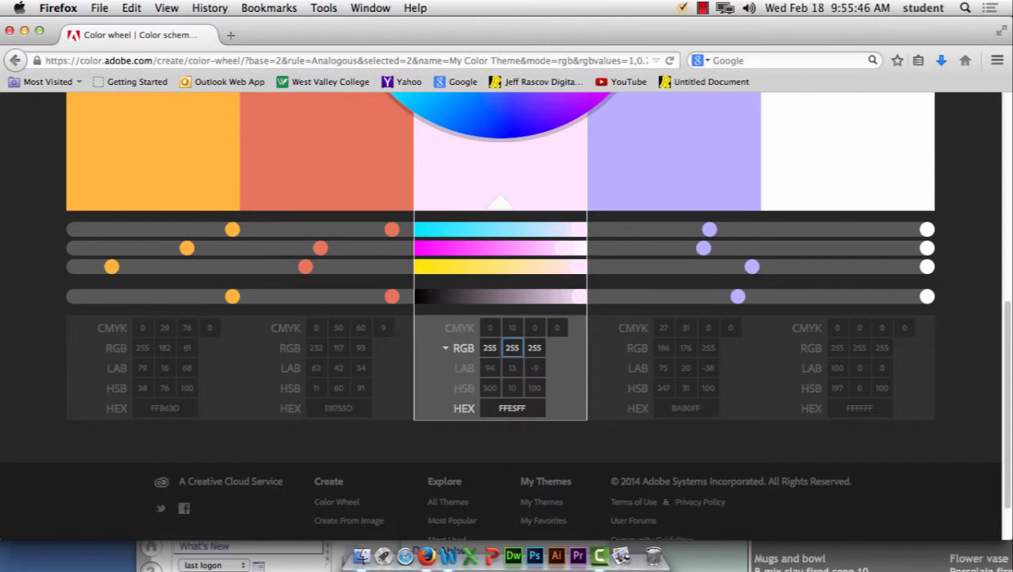
{"action": "key", "text": "Tab"}
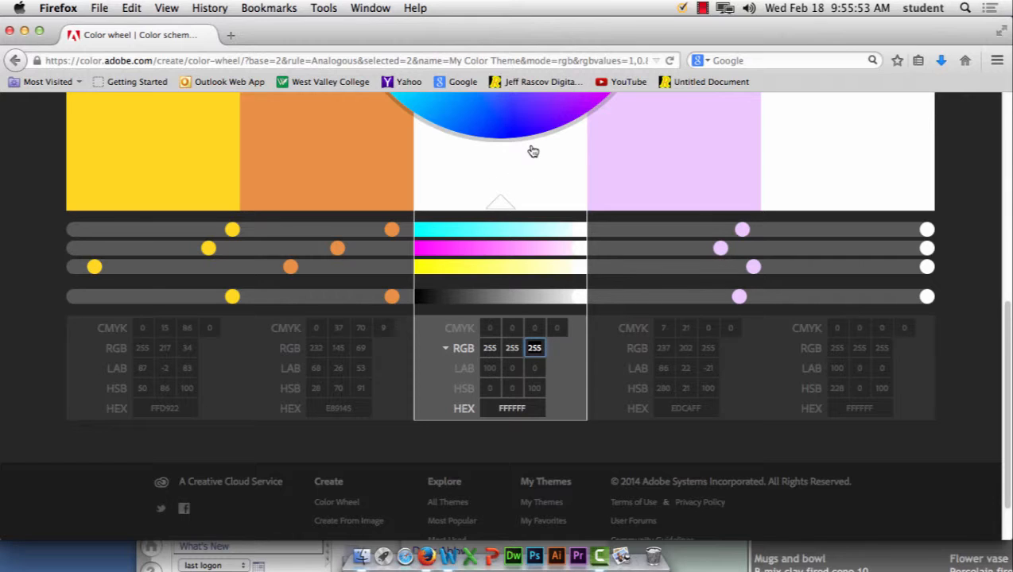
{"action": "scroll", "coordinate": [549, 217], "scroll_direction": "up", "scroll_amount": 5}
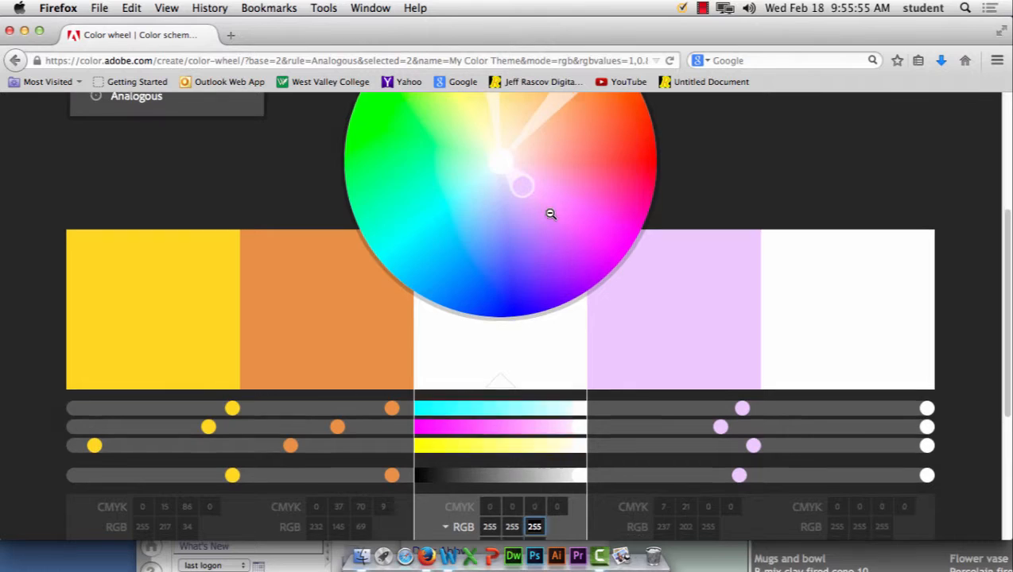
{"action": "scroll", "coordinate": [550, 214], "scroll_direction": "down", "scroll_amount": 5}
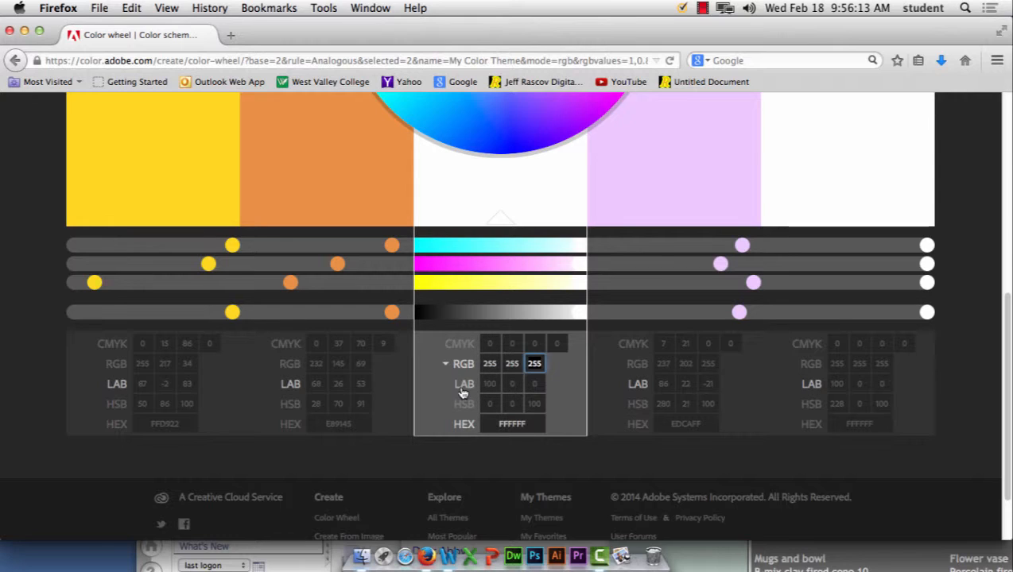
Step: Switch the colour value display to LAB mode
{"action": "left_click", "coordinate": [462, 385]}
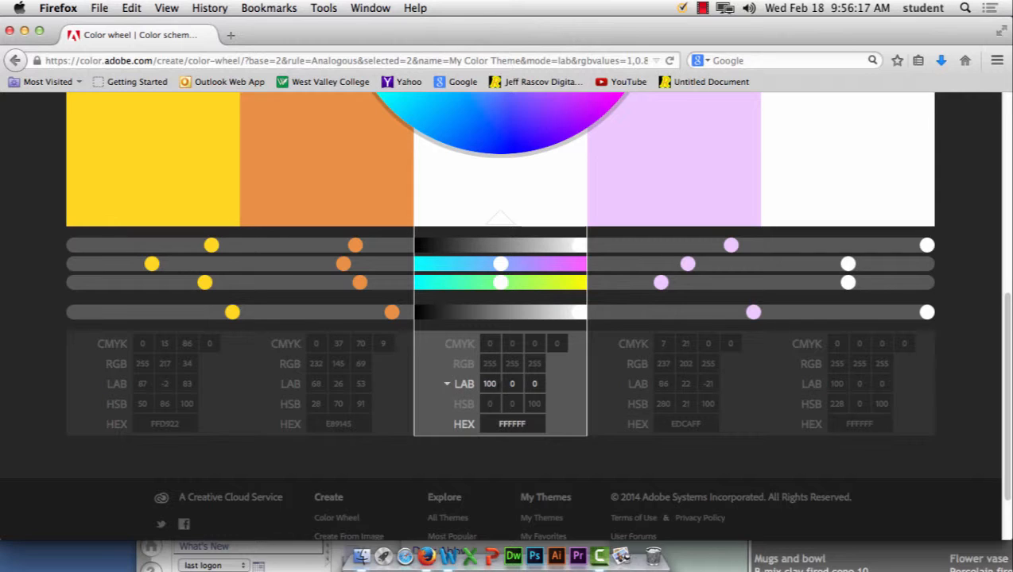
{"action": "left_click_drag", "start_coordinate": [497, 385], "coordinate": [477, 385]}
{"action": "key", "text": "Tab"}
Step: Set the middle swatch's hex value to 33CCFF and launch Photoshop
{"action": "left_click_drag", "start_coordinate": [529, 425], "coordinate": [420, 421]}
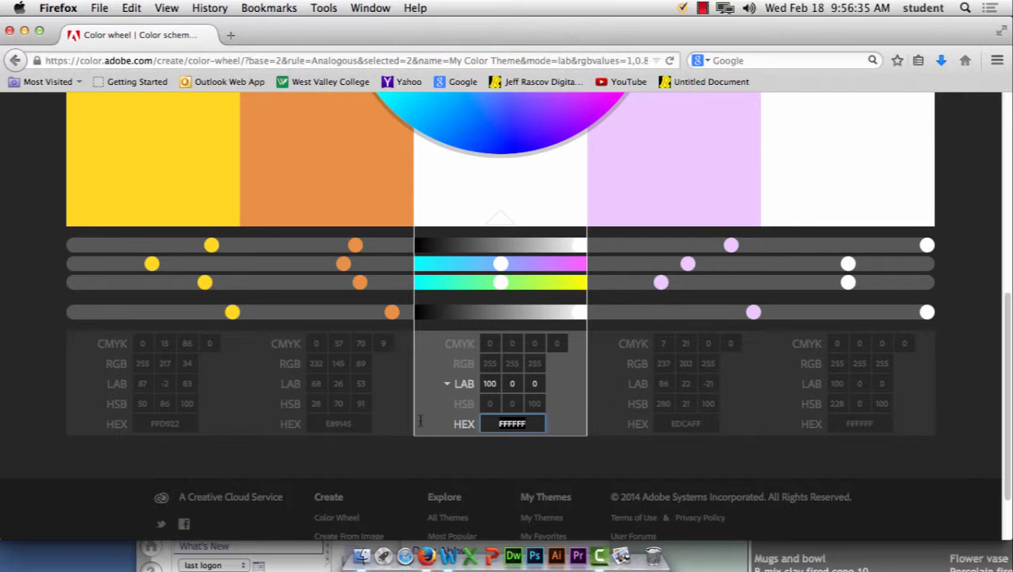
{"action": "type", "text": "33ccff"}
{"action": "key", "text": "Tab"}
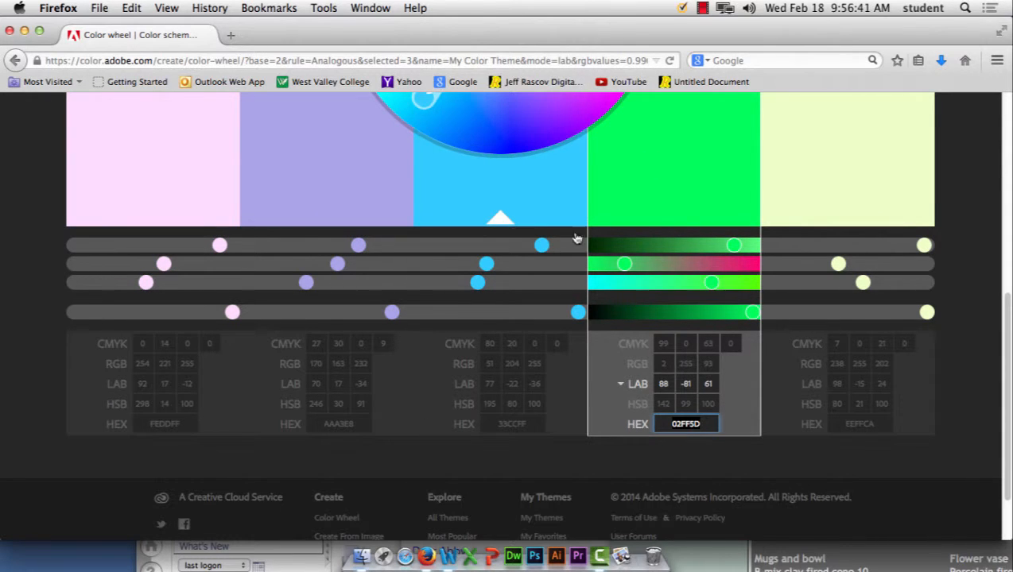
{"action": "left_click", "coordinate": [534, 557]}
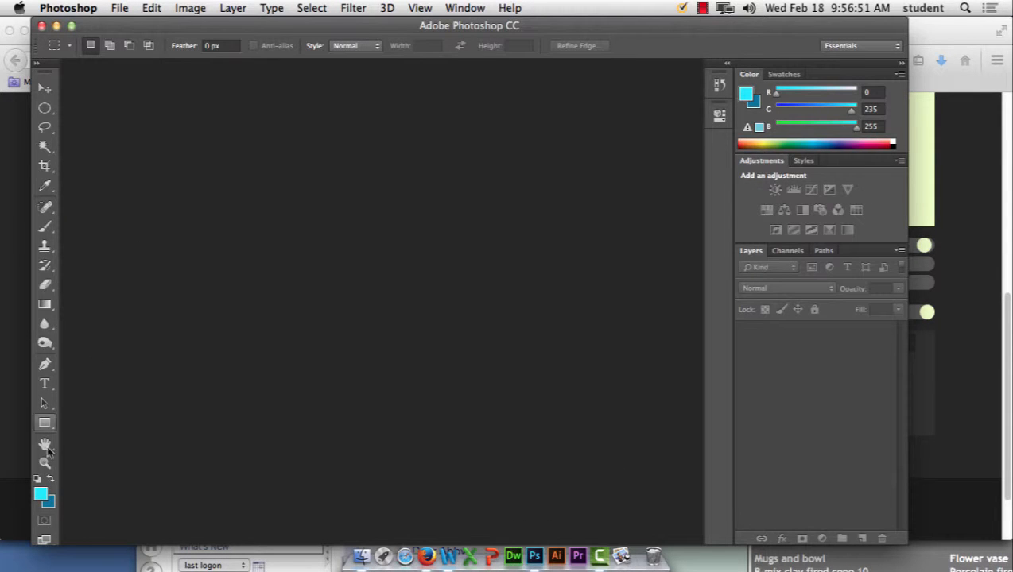
Step: Enter 33ccff as Photoshop's foreground colour, then return to the Adobe Color page in Firefox
{"action": "left_click", "coordinate": [44, 498]}
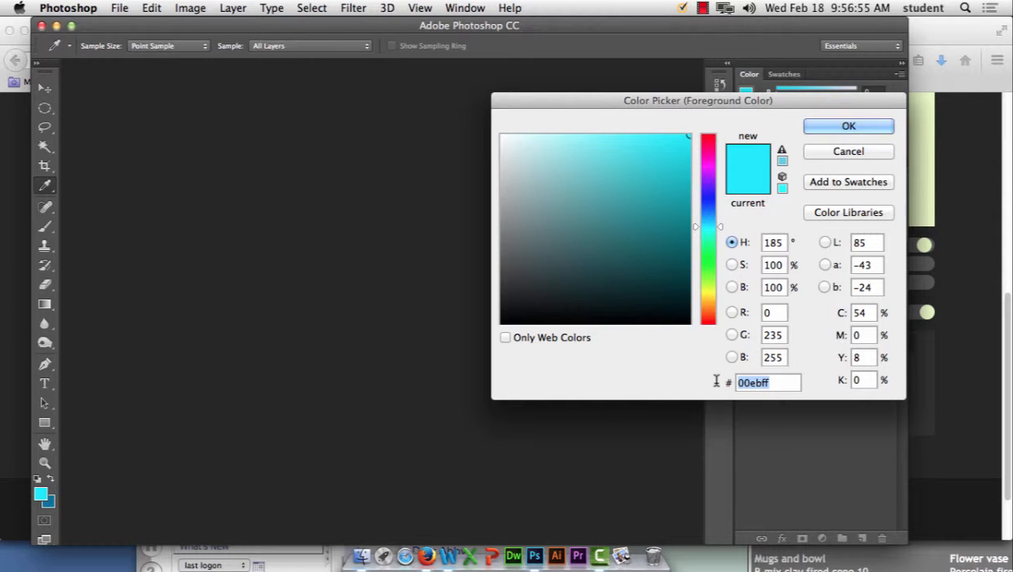
{"action": "type", "text": "33ccff"}
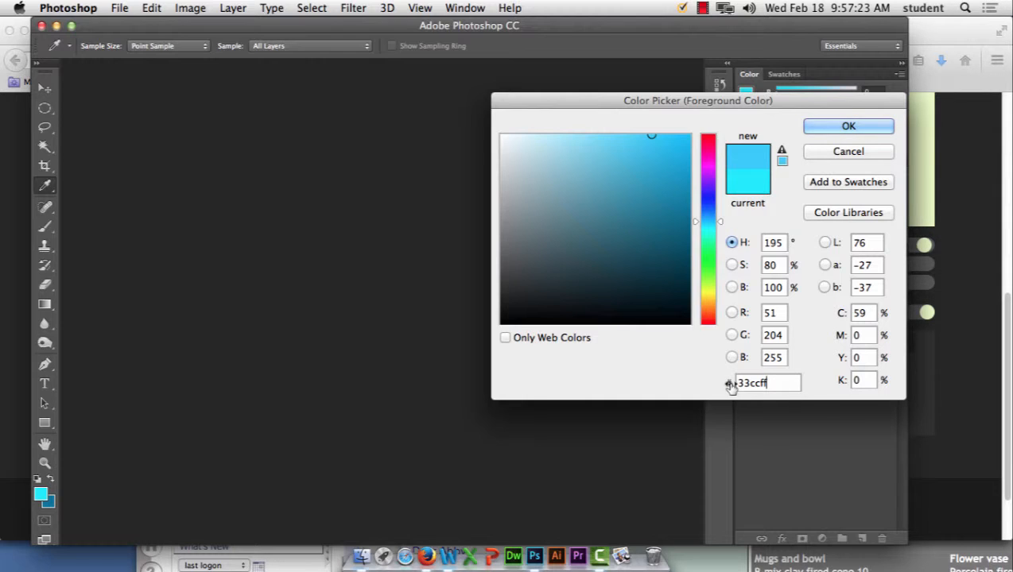
{"action": "left_click_drag", "start_coordinate": [772, 383], "coordinate": [725, 384]}
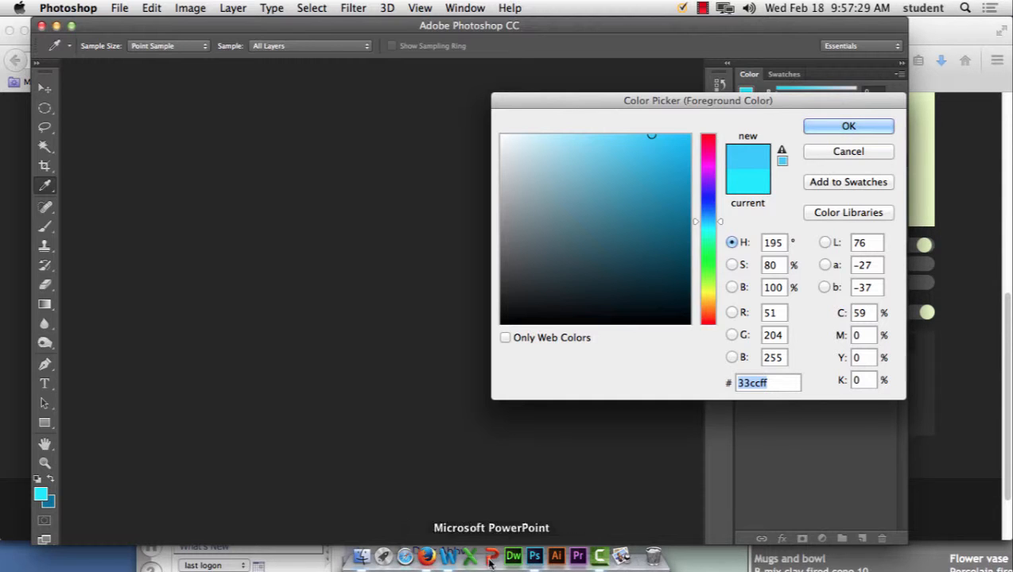
{"action": "left_click", "coordinate": [427, 557]}
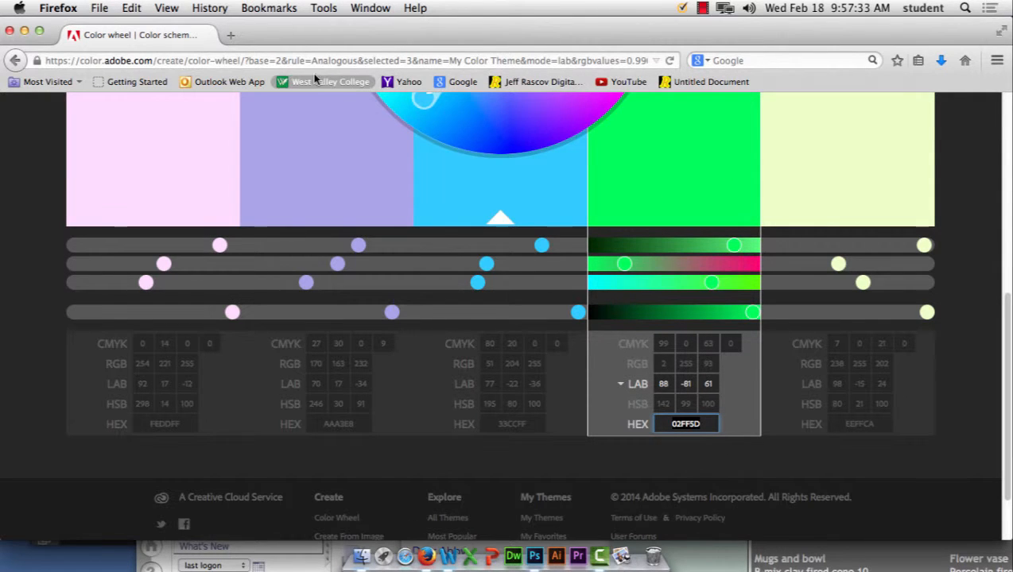
Step: Open a new Firefox window and load wikipedia.org
{"action": "left_click", "coordinate": [99, 8]}
{"action": "left_click", "coordinate": [107, 40]}
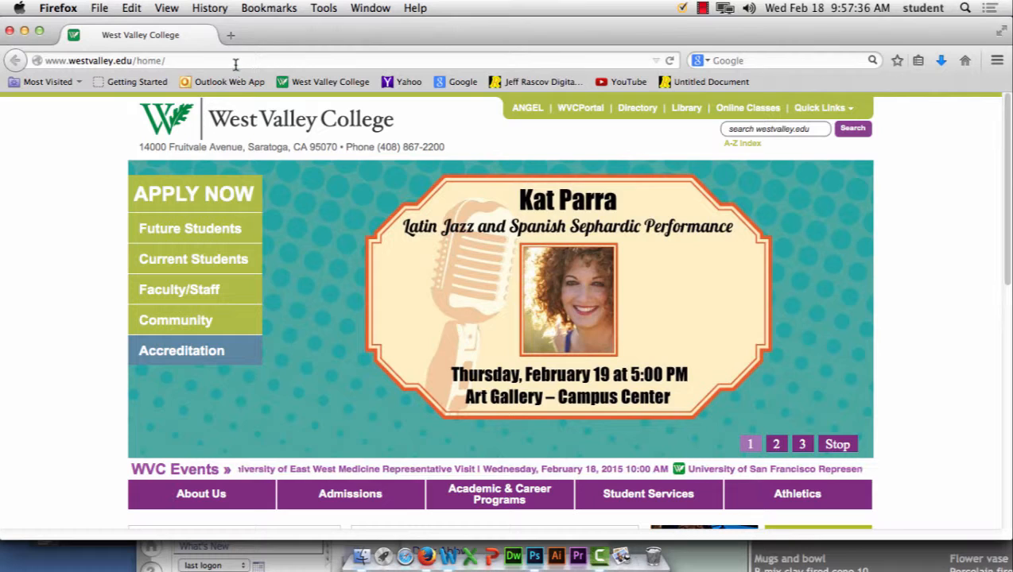
{"action": "left_click", "coordinate": [235, 64]}
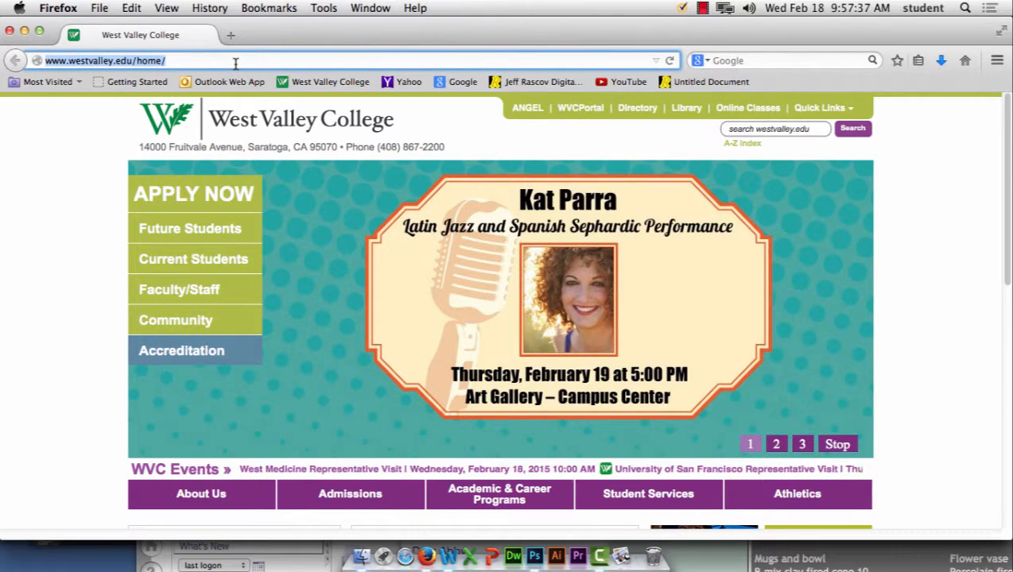
{"action": "type", "text": "wiki"}
{"action": "type", "text": "pedia.o"}
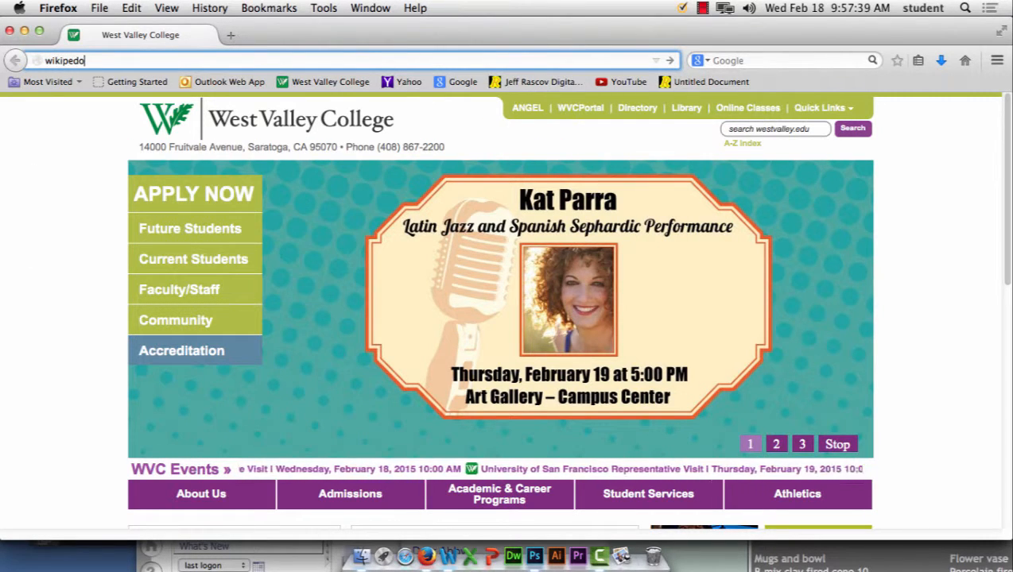
{"action": "type", "text": "rg"}
{"action": "key", "text": "Return"}
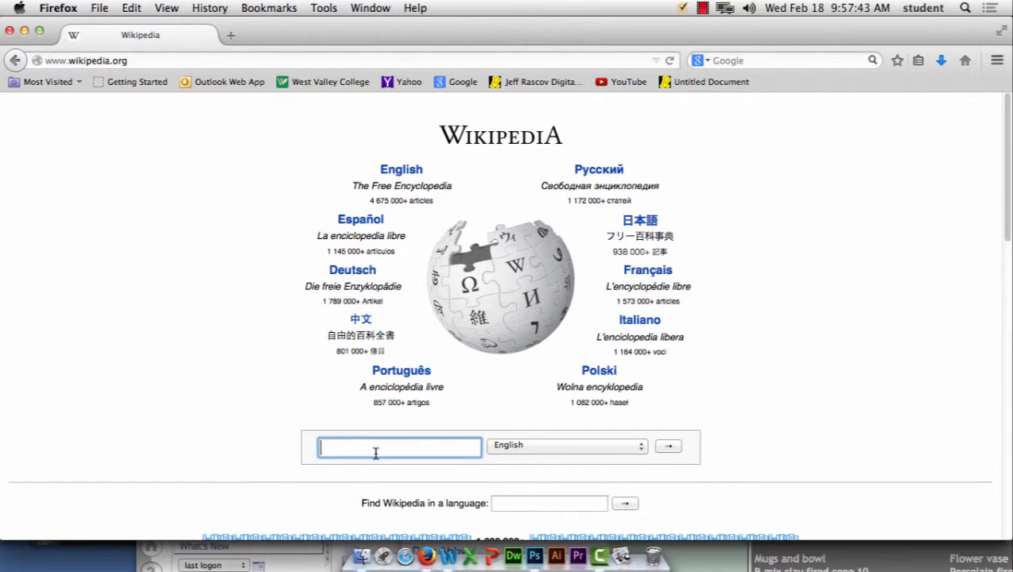
Step: Search Wikipedia for 'hexd' and open the Hexadecimal article
{"action": "type", "text": "he"}
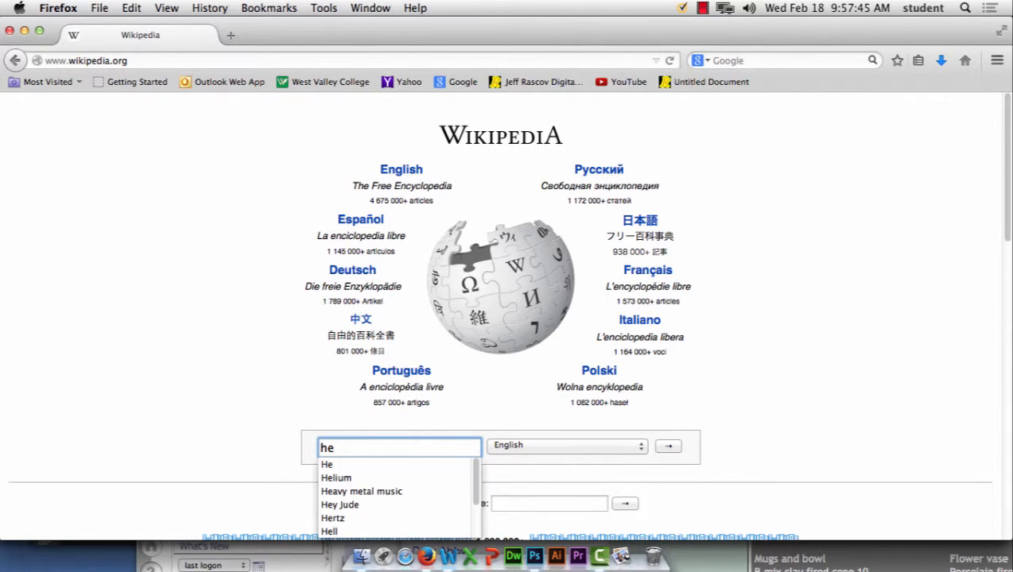
{"action": "key", "text": "BackSpace"}
{"action": "type", "text": "ex"}
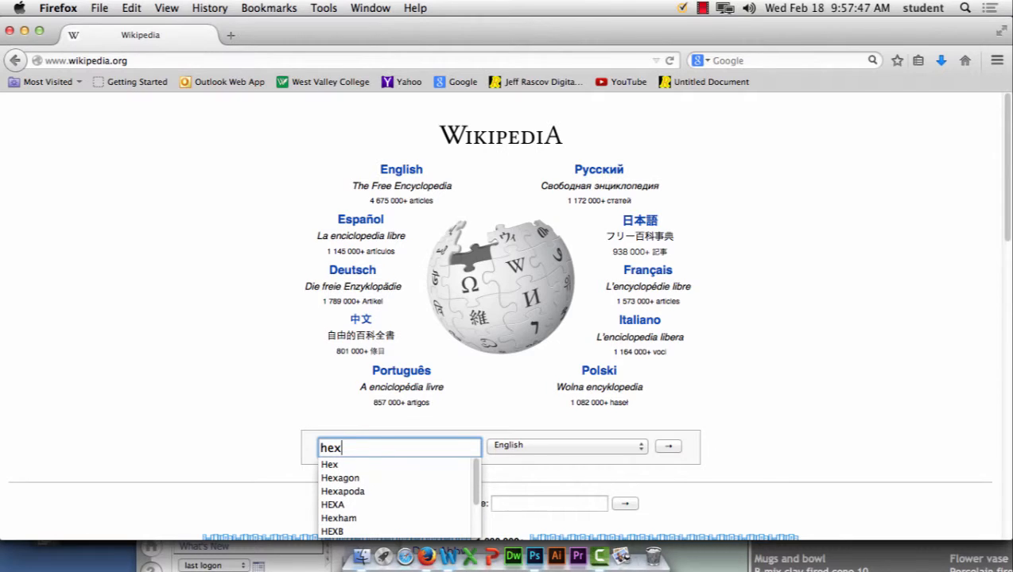
{"action": "type", "text": "d"}
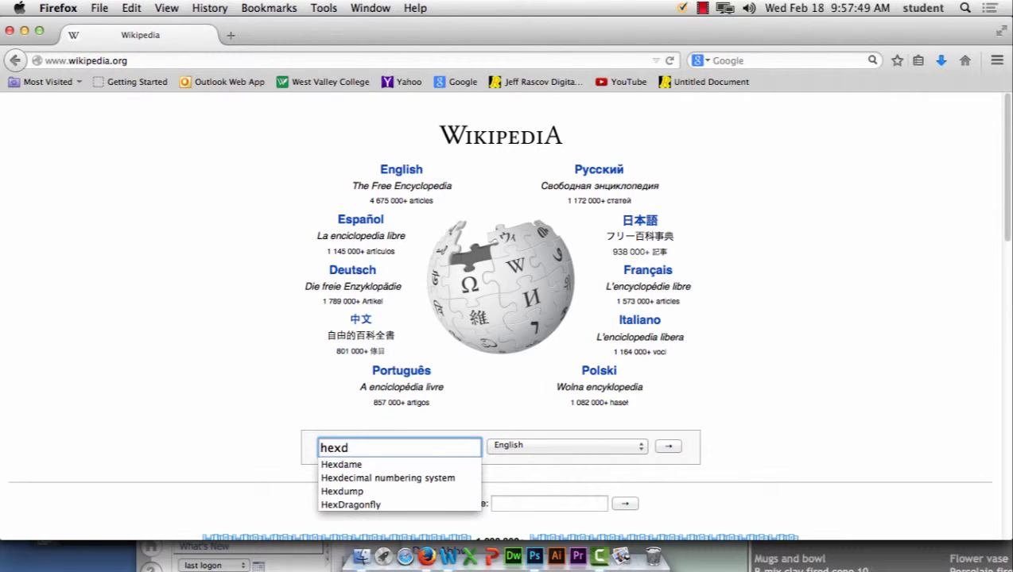
{"action": "left_click", "coordinate": [388, 477]}
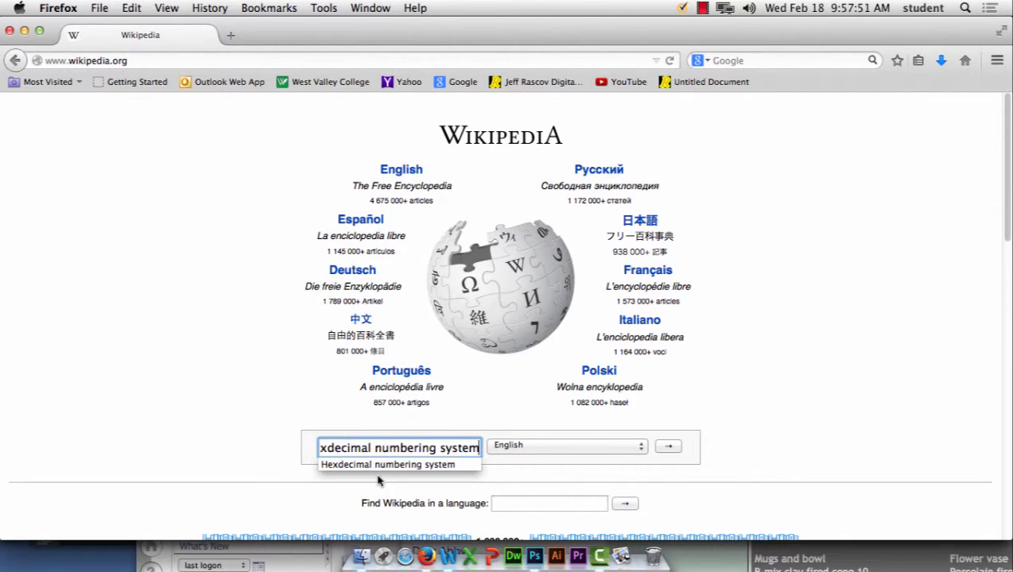
{"action": "left_click", "coordinate": [669, 448]}
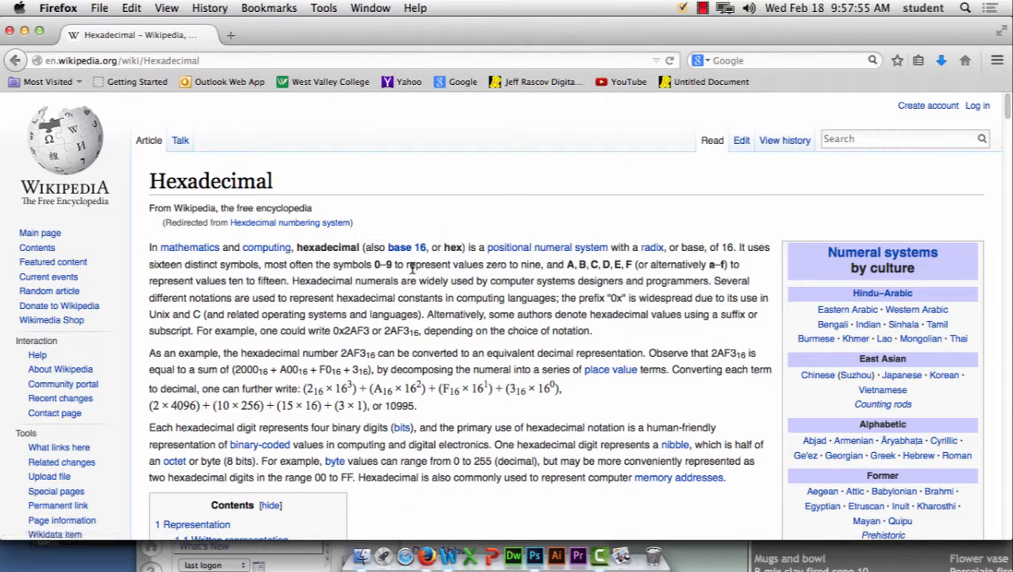
{"action": "scroll", "coordinate": [423, 357], "scroll_direction": "down", "scroll_amount": 15}
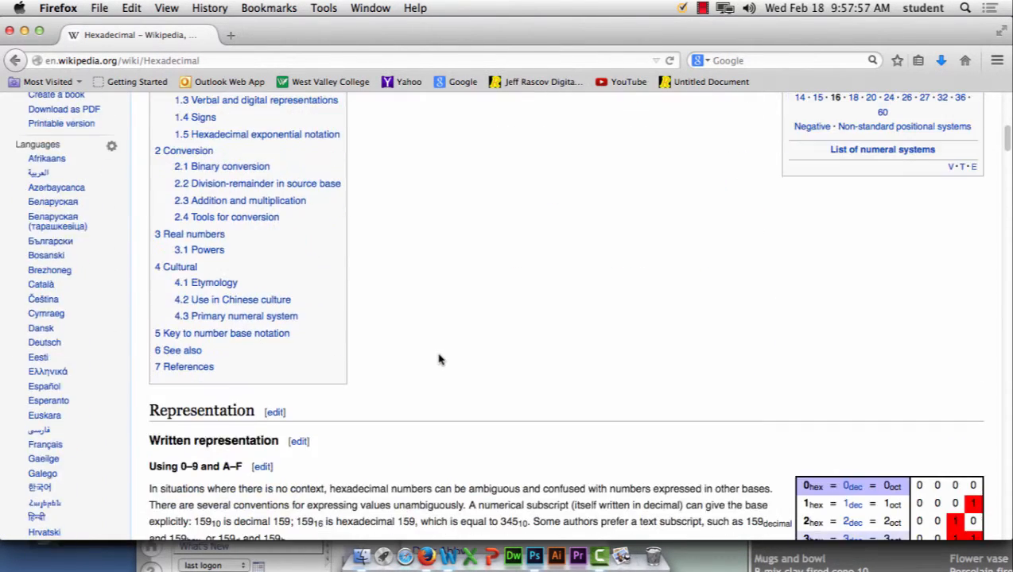
{"action": "scroll", "coordinate": [439, 359], "scroll_direction": "down", "scroll_amount": 20}
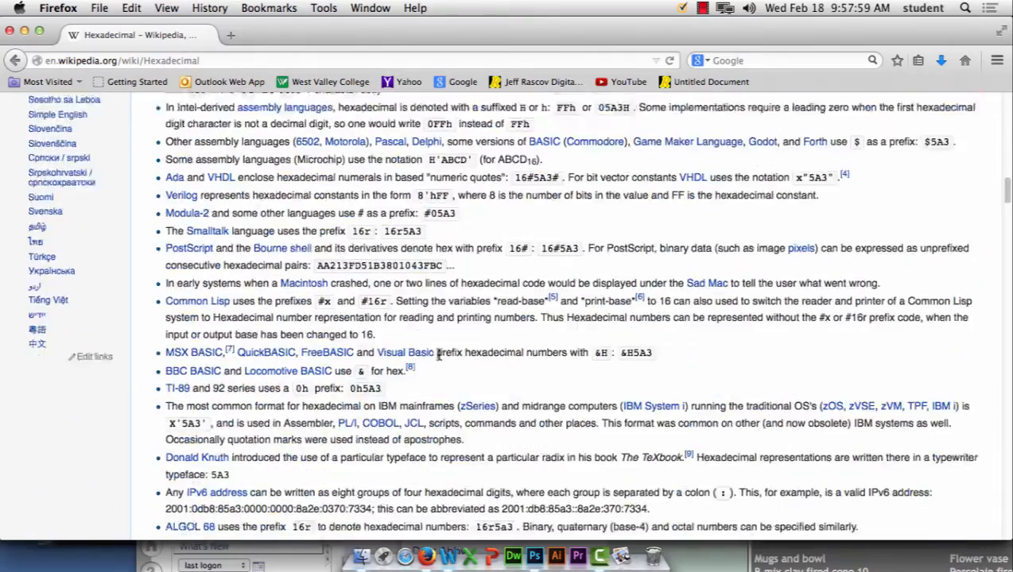
{"action": "scroll", "coordinate": [440, 360], "scroll_direction": "up", "scroll_amount": 20}
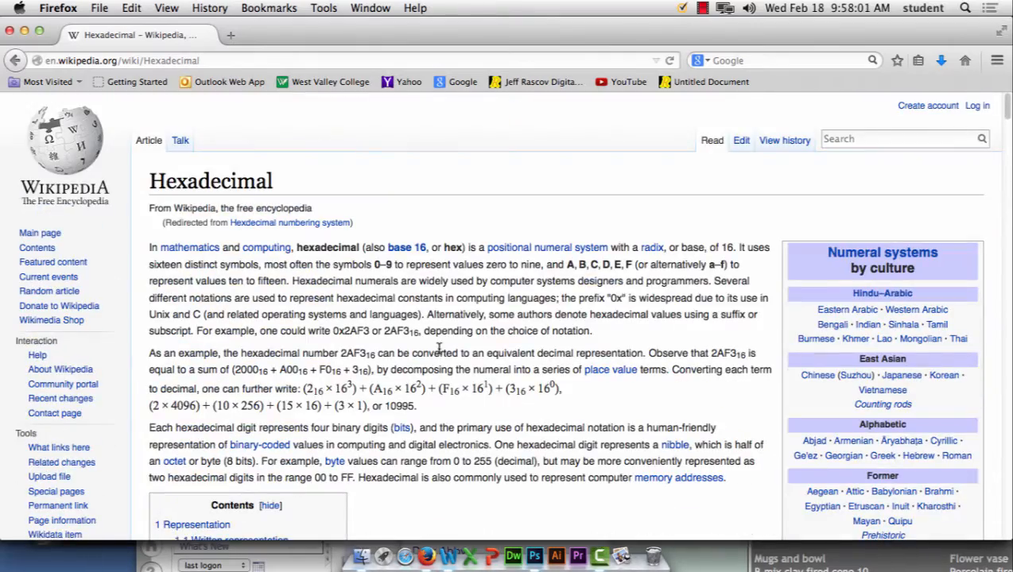
Step: Search Wikipedia for 'hexadec' and choose the Hexadecimal color suggestion
{"action": "left_click", "coordinate": [849, 137]}
{"action": "type", "text": "hexd"}
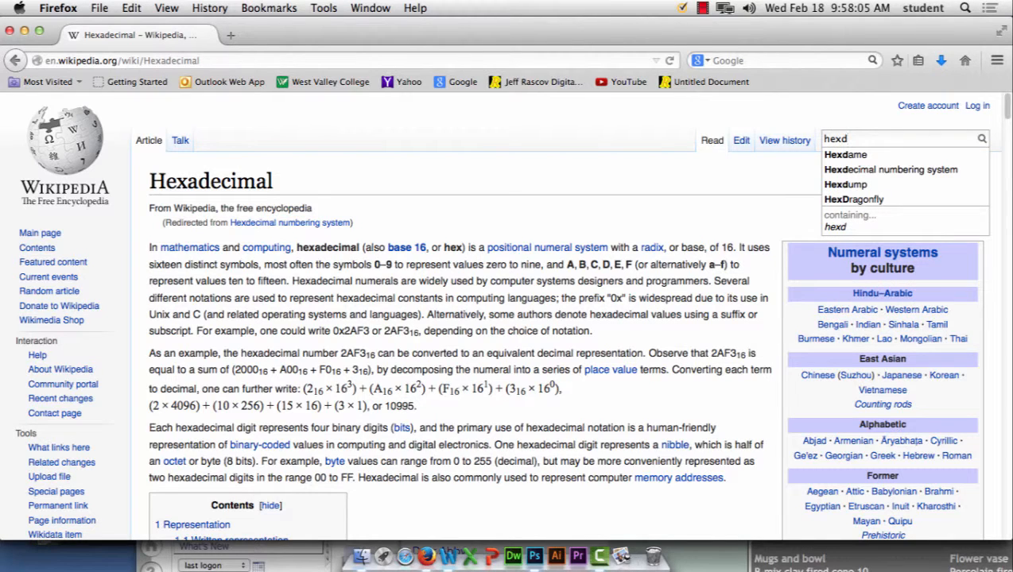
{"action": "key", "text": "BackSpace"}
{"action": "type", "text": "ade"}
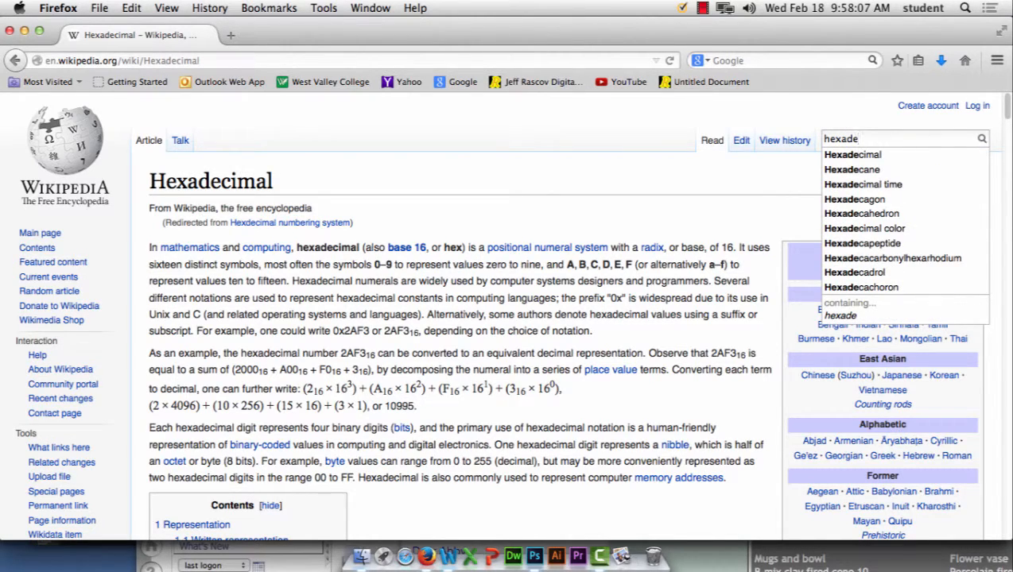
{"action": "type", "text": "c"}
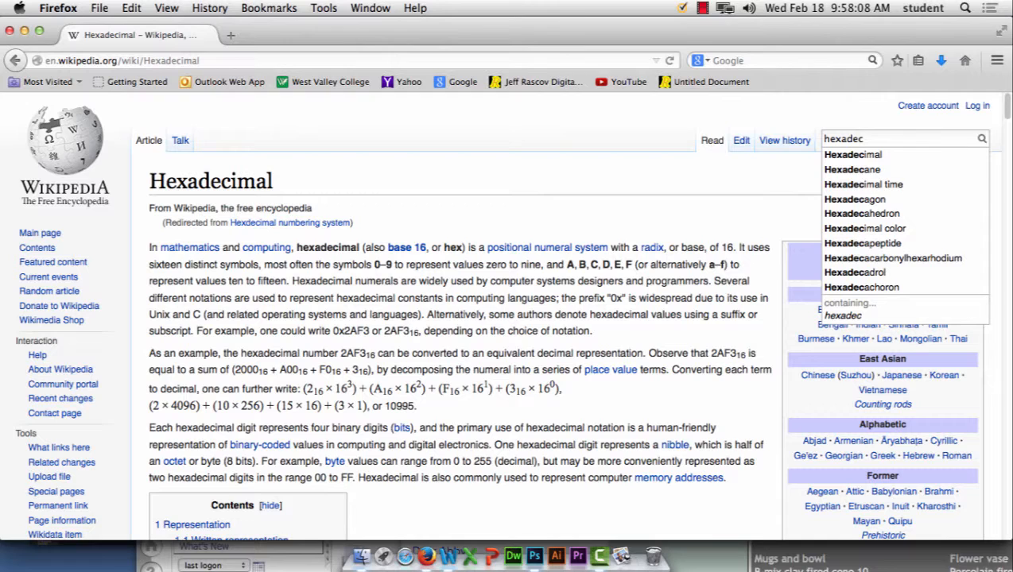
{"action": "left_click", "coordinate": [887, 229]}
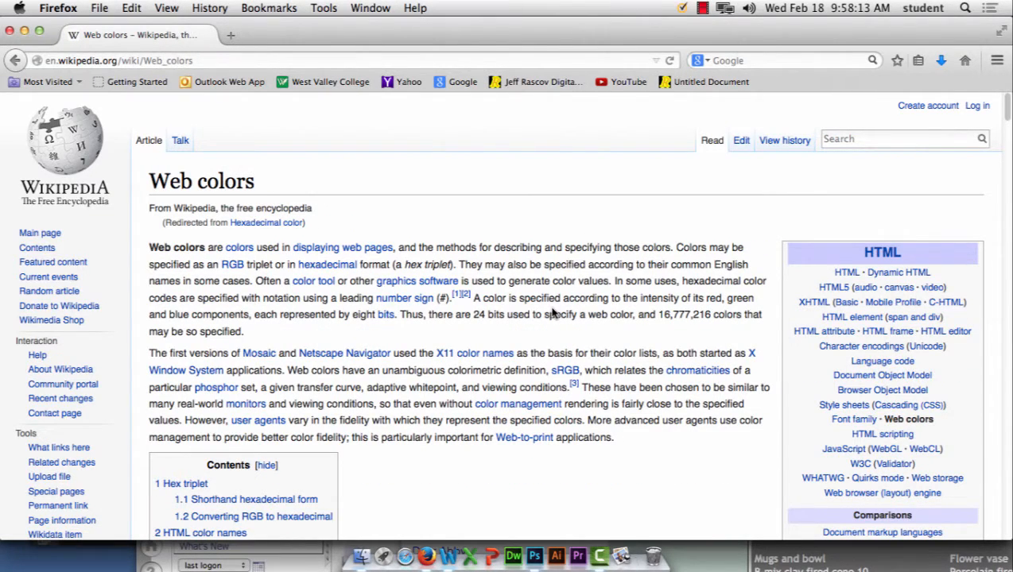
{"action": "scroll", "coordinate": [552, 314], "scroll_direction": "down", "scroll_amount": 3}
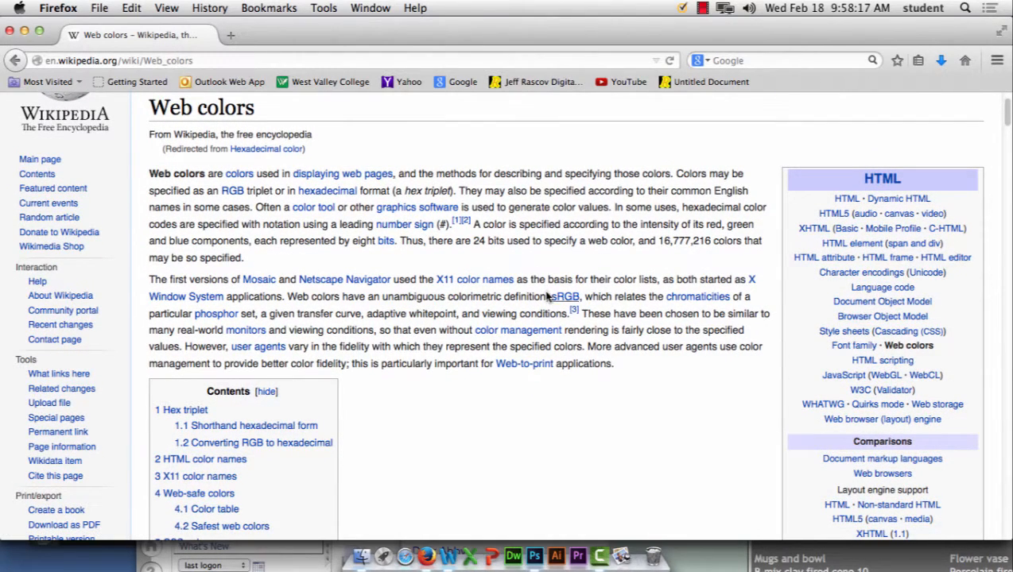
{"action": "scroll", "coordinate": [538, 295], "scroll_direction": "down", "scroll_amount": 5}
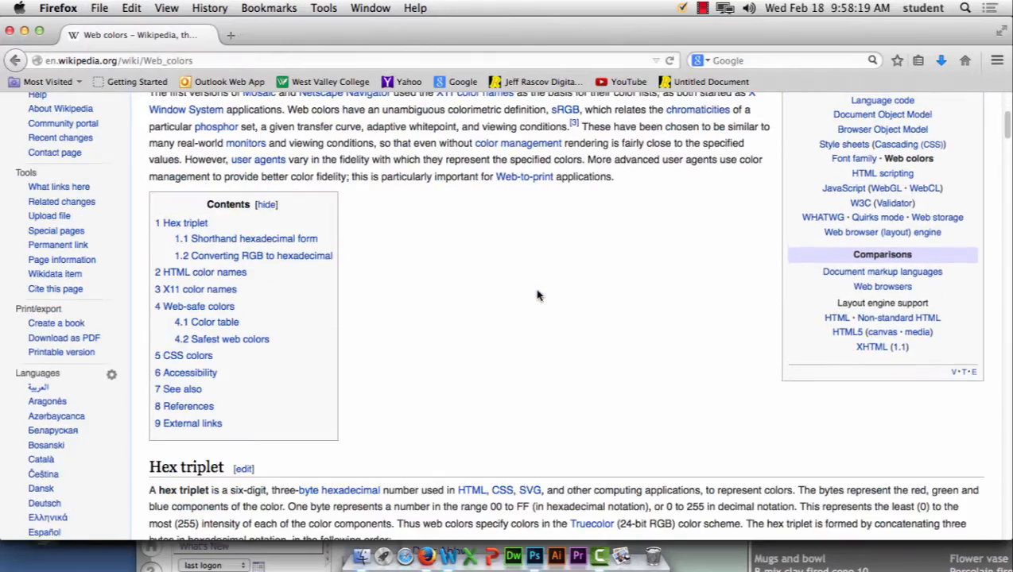
{"action": "scroll", "coordinate": [538, 296], "scroll_direction": "down", "scroll_amount": 8}
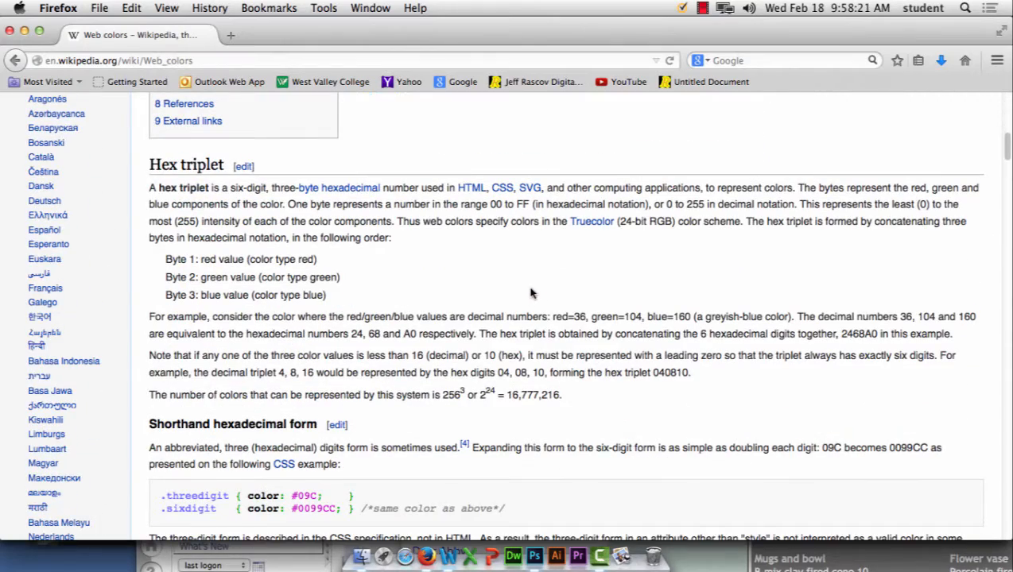
{"action": "scroll", "coordinate": [532, 294], "scroll_direction": "down", "scroll_amount": 8}
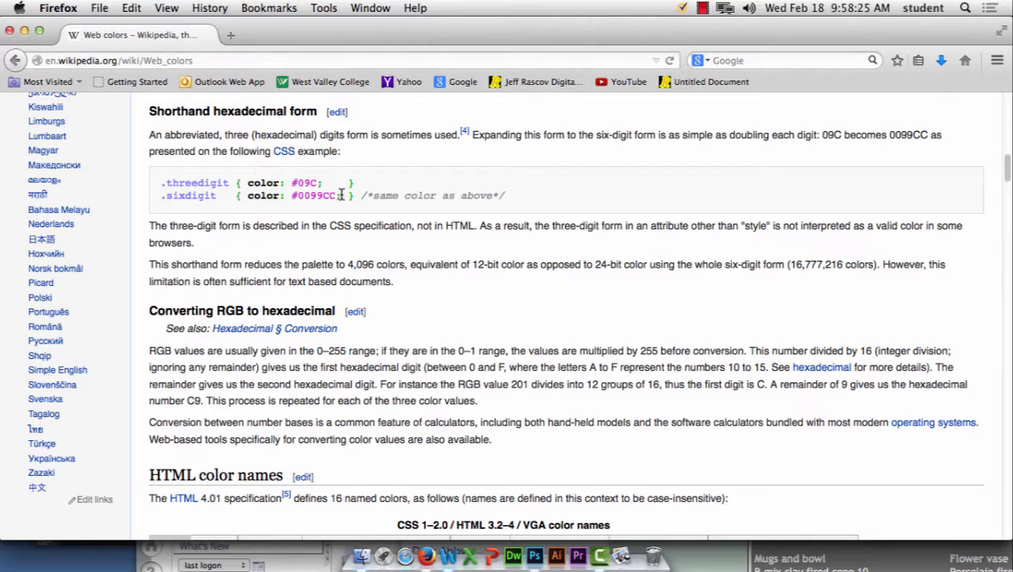
{"action": "left_click_drag", "start_coordinate": [341, 197], "coordinate": [264, 194]}
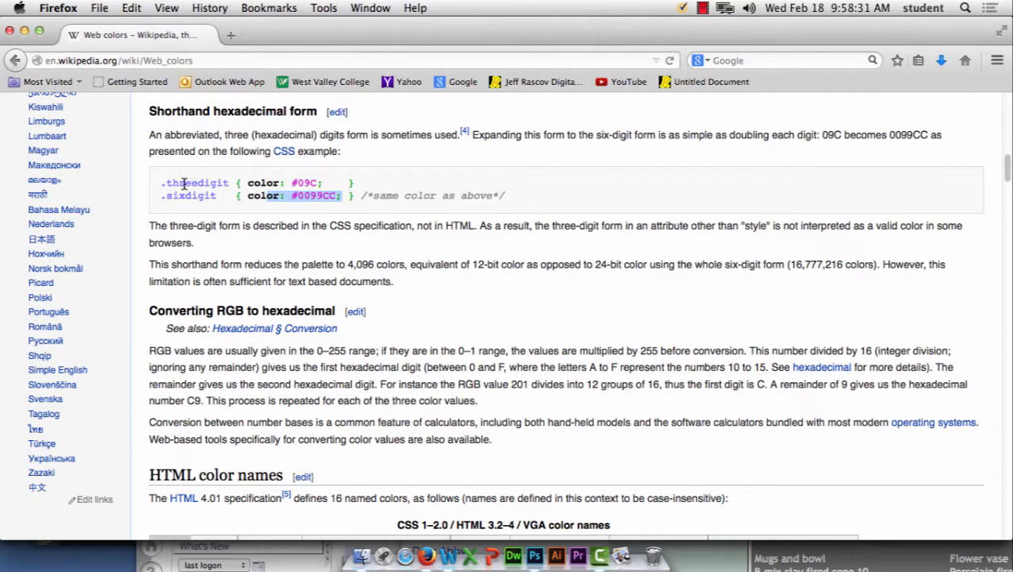
{"action": "left_click_drag", "start_coordinate": [340, 183], "coordinate": [160, 184]}
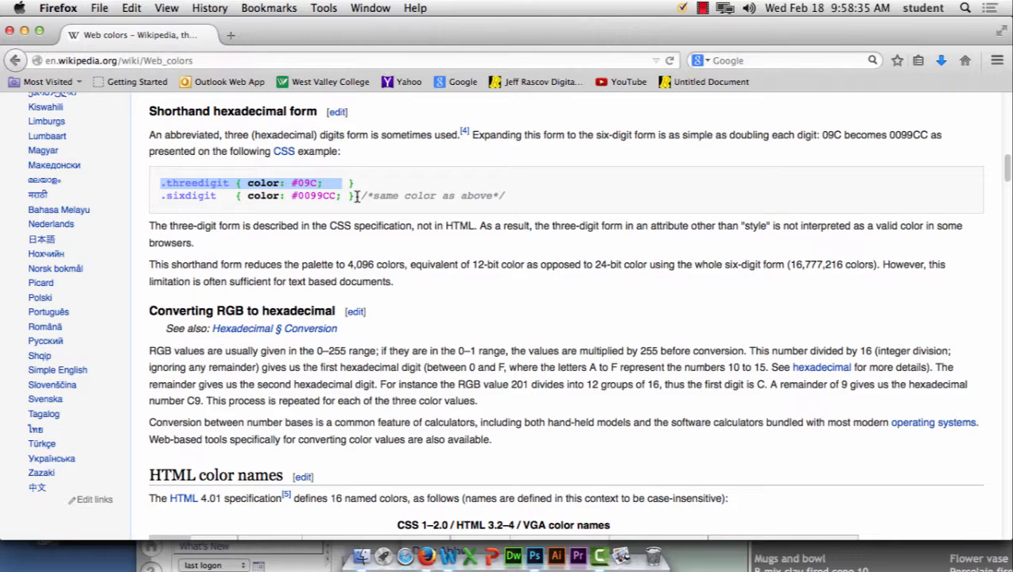
{"action": "left_click_drag", "start_coordinate": [356, 196], "coordinate": [154, 210]}
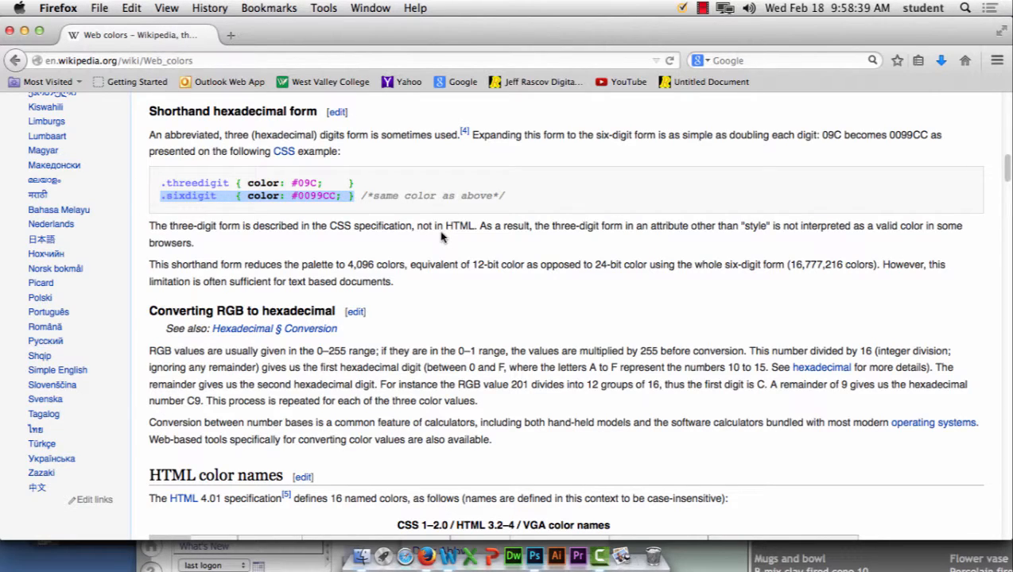
{"action": "left_click_drag", "start_coordinate": [841, 135], "coordinate": [825, 135]}
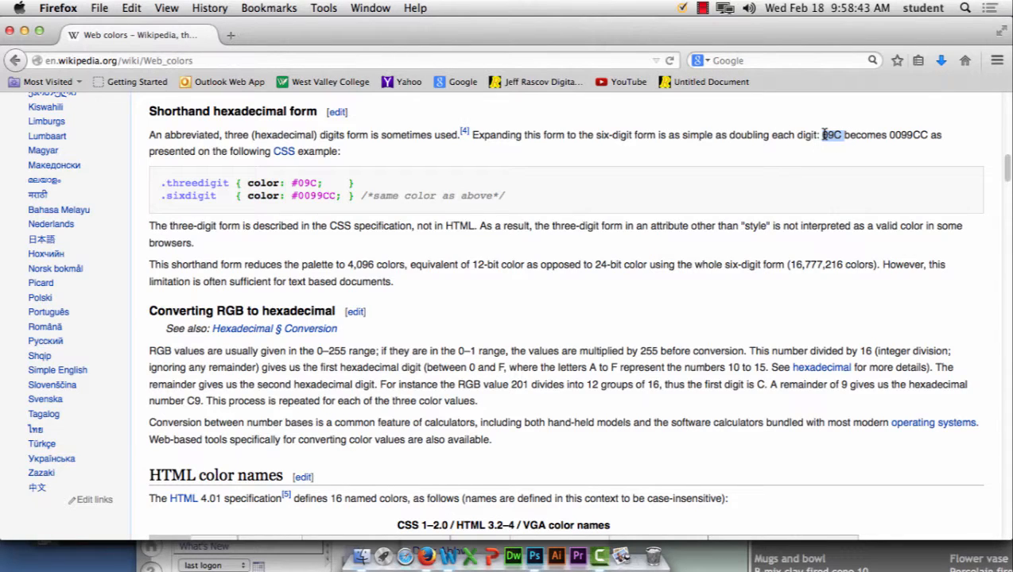
{"action": "left_click", "coordinate": [857, 135]}
{"action": "left_click_drag", "start_coordinate": [842, 135], "coordinate": [823, 134]}
{"action": "left_click_drag", "start_coordinate": [930, 136], "coordinate": [891, 134]}
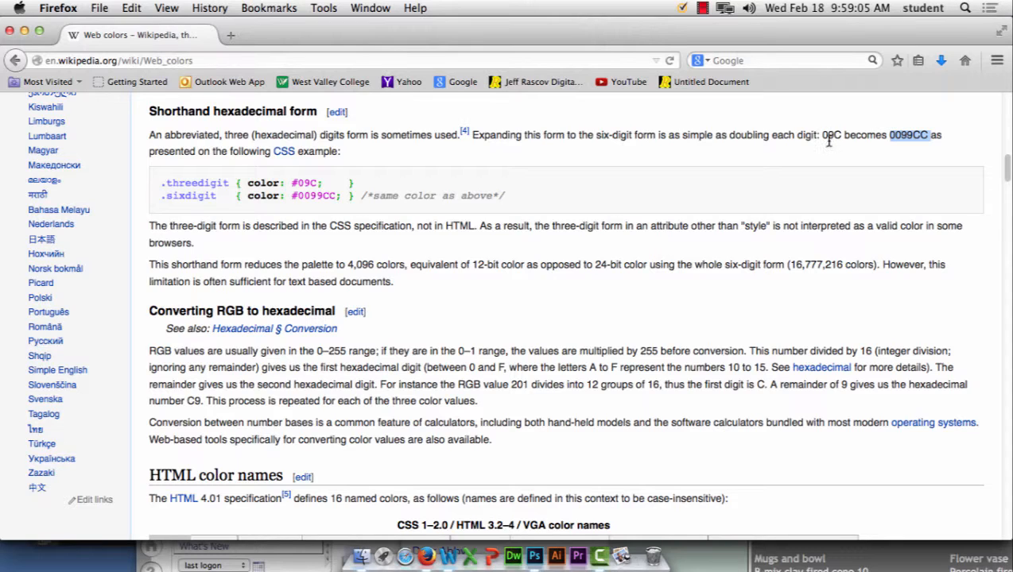
{"action": "left_click_drag", "start_coordinate": [841, 135], "coordinate": [822, 135]}
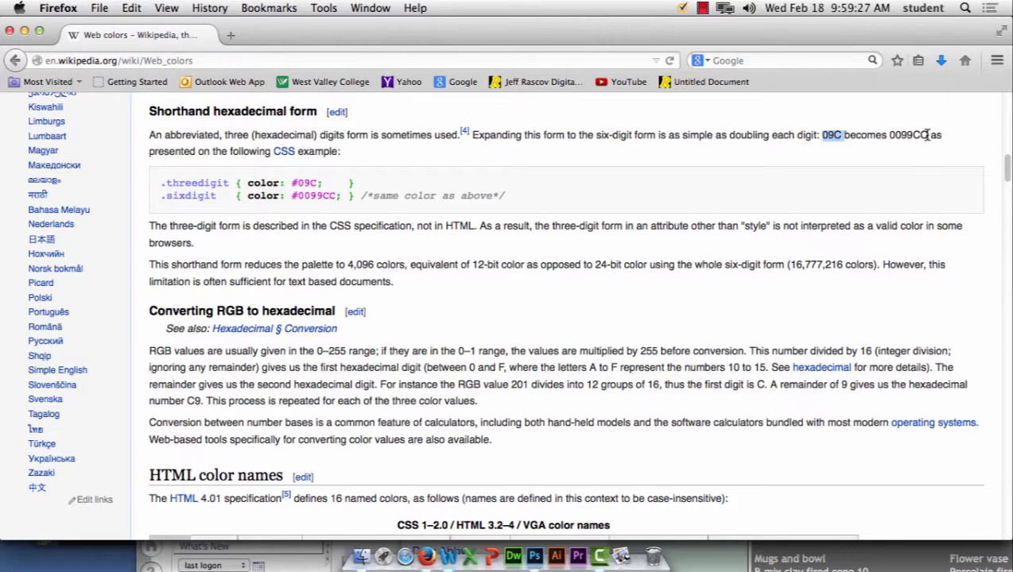
{"action": "left_click", "coordinate": [547, 321]}
Step: Scroll to the X11 colour tables and select MediumAquamarine's hex code 66 CD AA
{"action": "scroll", "coordinate": [547, 322], "scroll_direction": "down", "scroll_amount": 10}
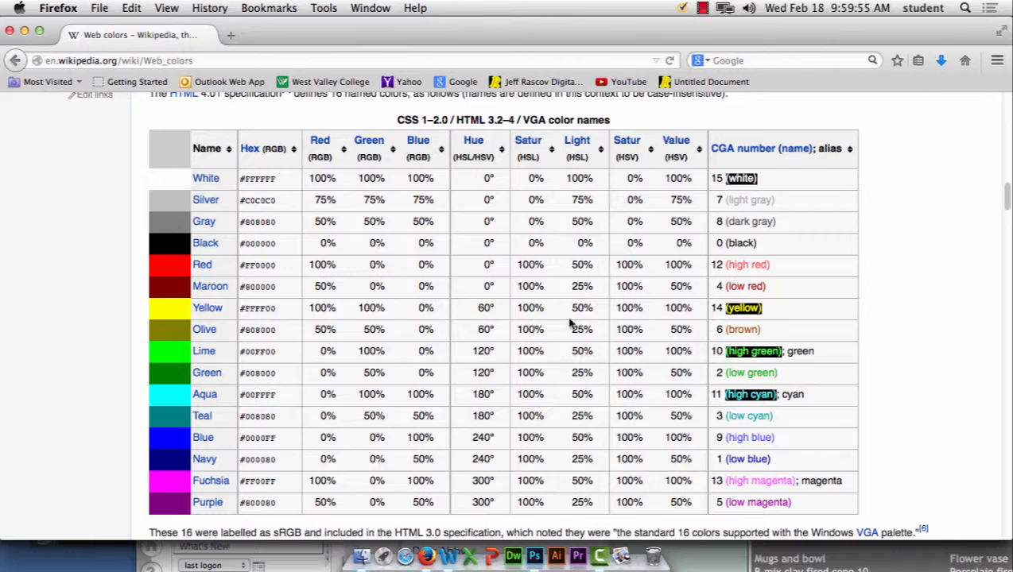
{"action": "scroll", "coordinate": [565, 317], "scroll_direction": "down", "scroll_amount": 5}
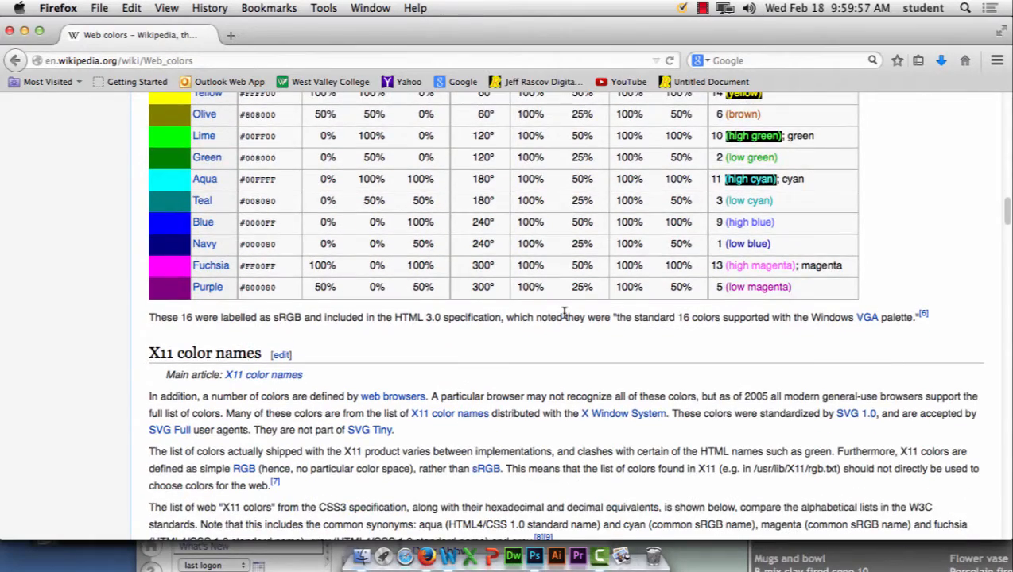
{"action": "scroll", "coordinate": [565, 314], "scroll_direction": "down", "scroll_amount": 15}
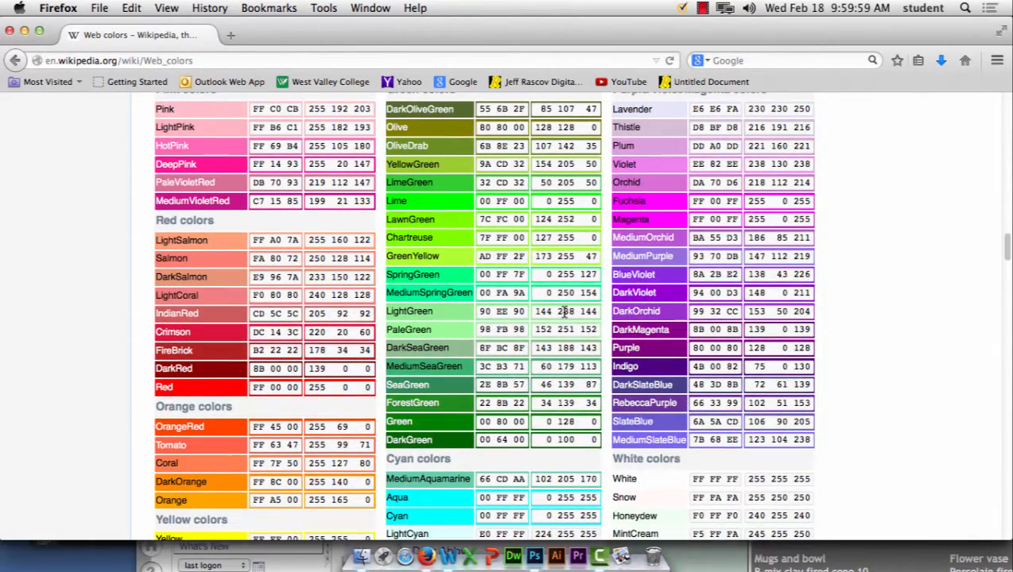
{"action": "scroll", "coordinate": [565, 311], "scroll_direction": "down", "scroll_amount": 1}
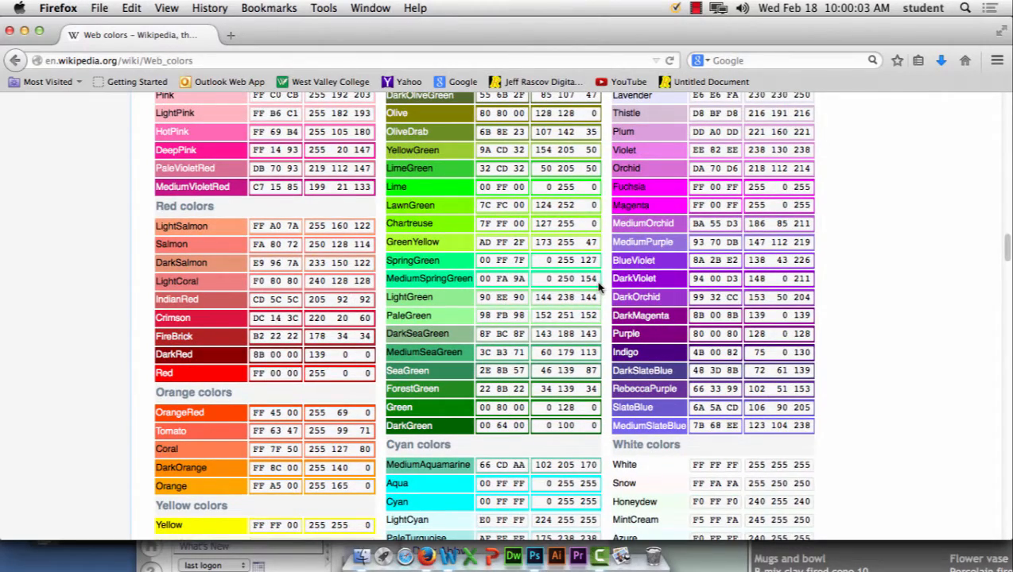
{"action": "scroll", "coordinate": [598, 288], "scroll_direction": "down", "scroll_amount": 5}
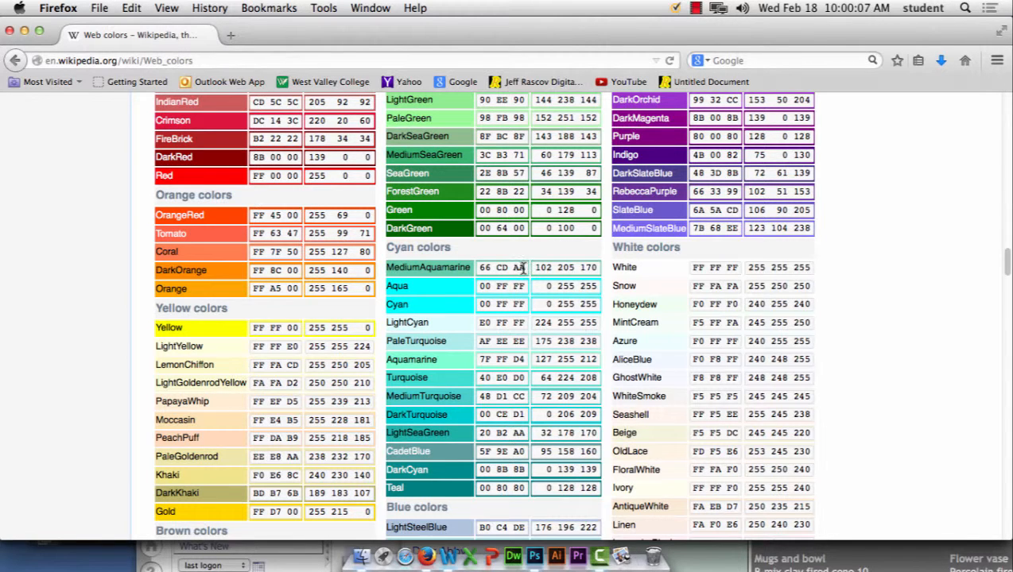
{"action": "left_click_drag", "start_coordinate": [523, 268], "coordinate": [468, 267]}
{"action": "key", "text": "super+c"}
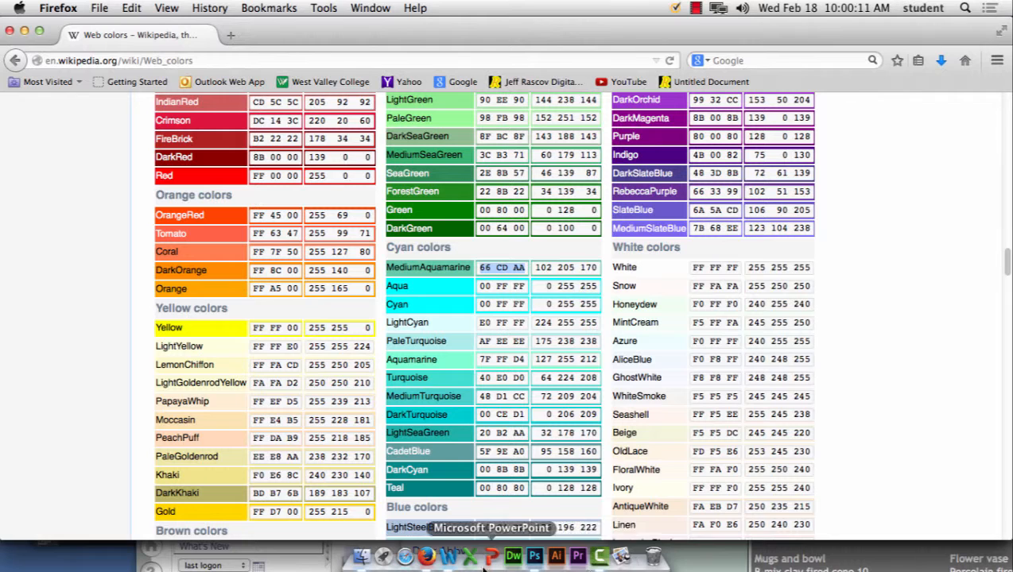
{"action": "left_click", "coordinate": [370, 8]}
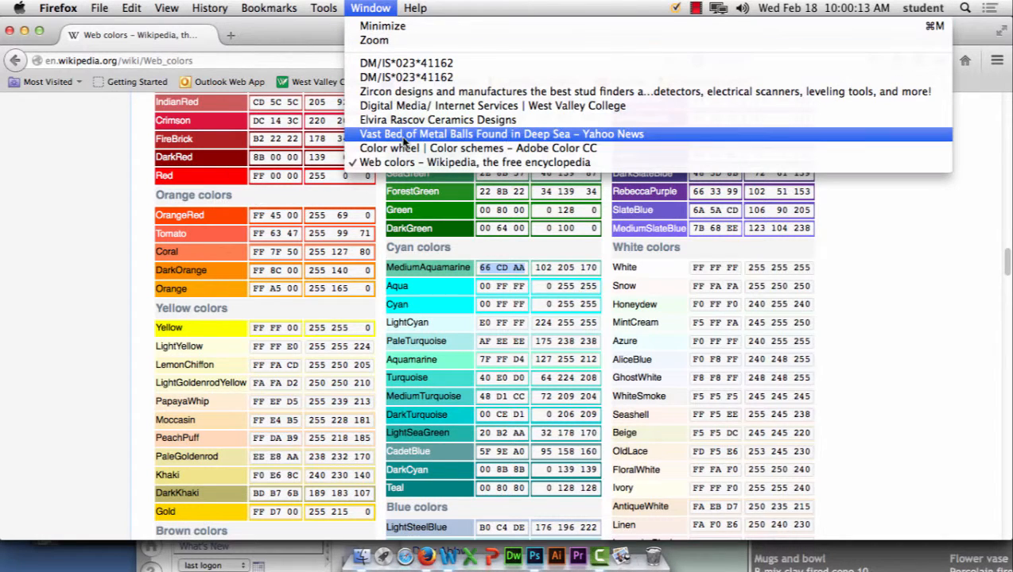
Step: Paste 66CDAA into the Adobe Color swatch's HEX field, removing the space, and apply it
{"action": "left_click", "coordinate": [407, 148]}
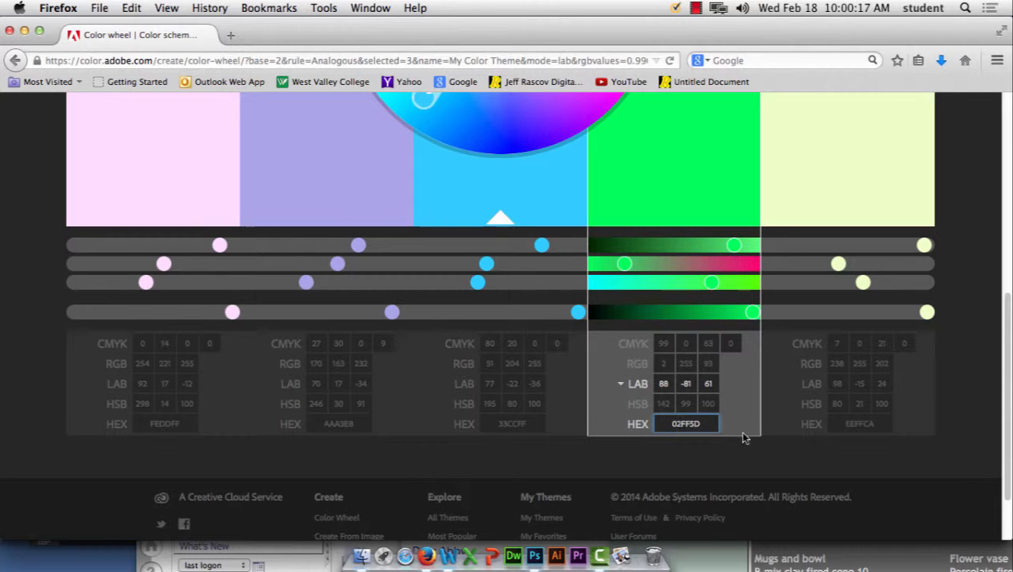
{"action": "key", "text": "super+v"}
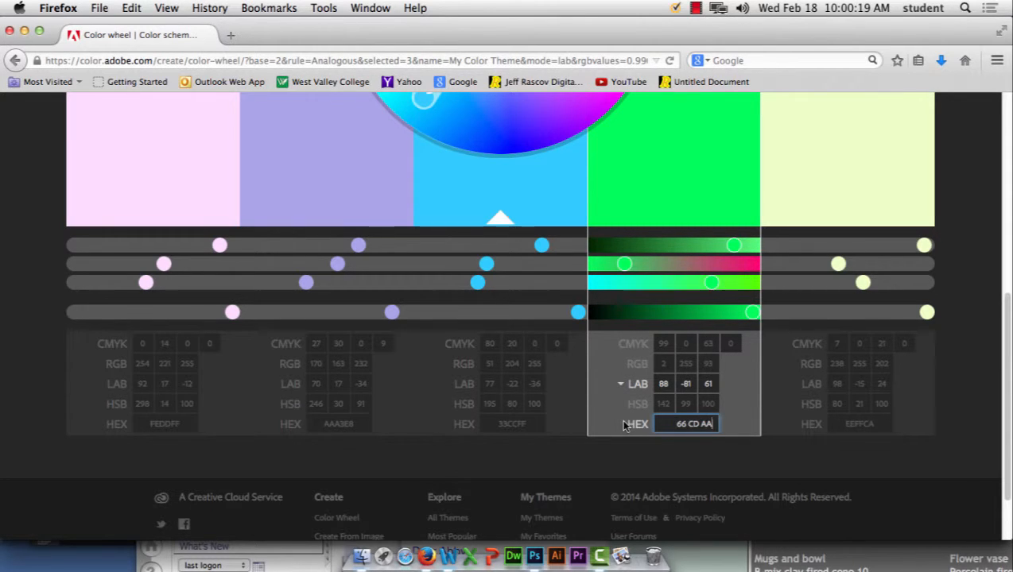
{"action": "left_click", "coordinate": [691, 424]}
{"action": "key", "text": "BackSpace"}
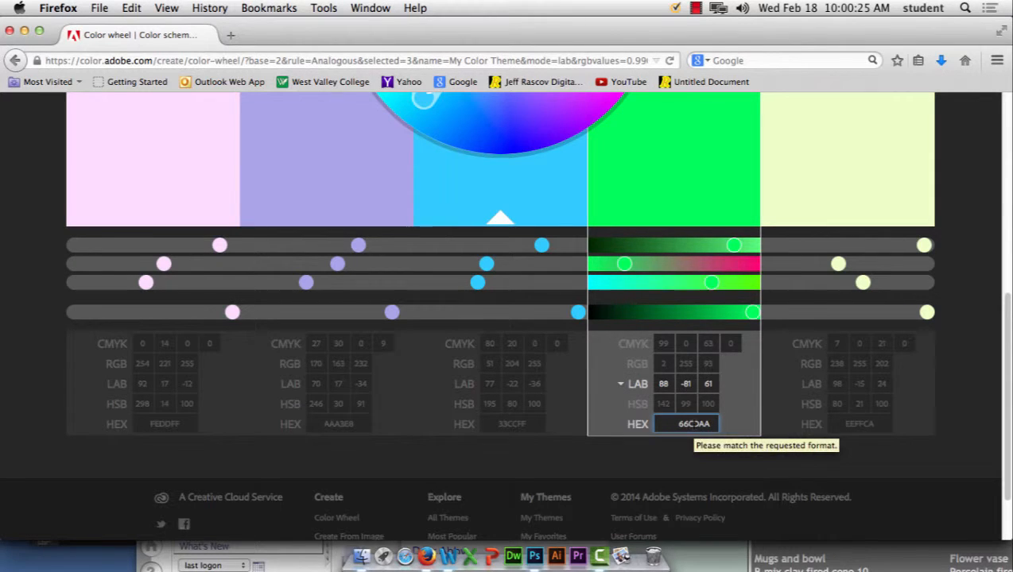
{"action": "key", "text": "Tab"}
{"action": "scroll", "coordinate": [695, 254], "scroll_direction": "up", "scroll_amount": 4}
{"action": "scroll", "coordinate": [704, 267], "scroll_direction": "up", "scroll_amount": 3}
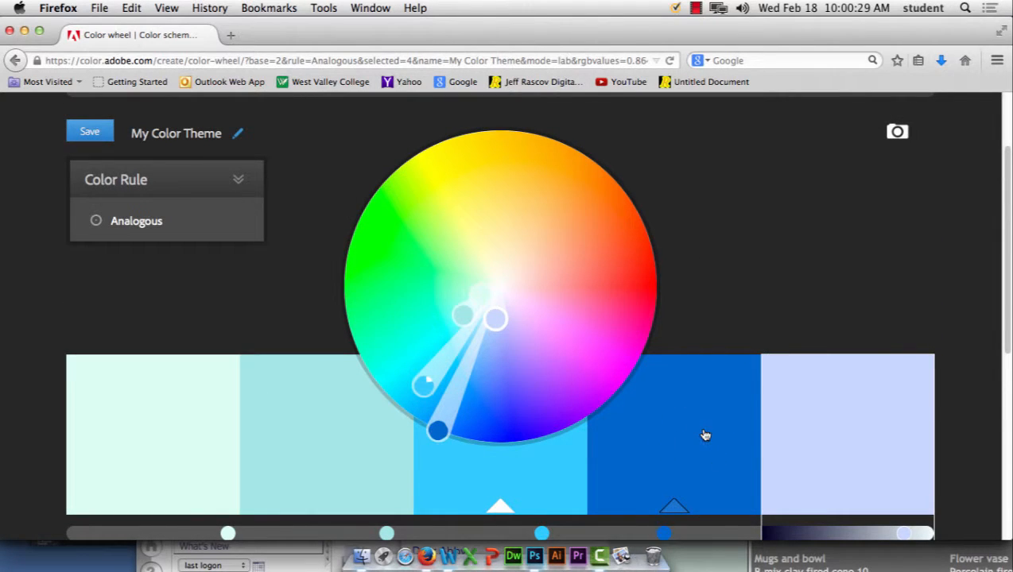
Step: Try each colour rule, then under Custom drag colours to salmon pink, brown and pink-lavender
{"action": "left_click", "coordinate": [248, 182]}
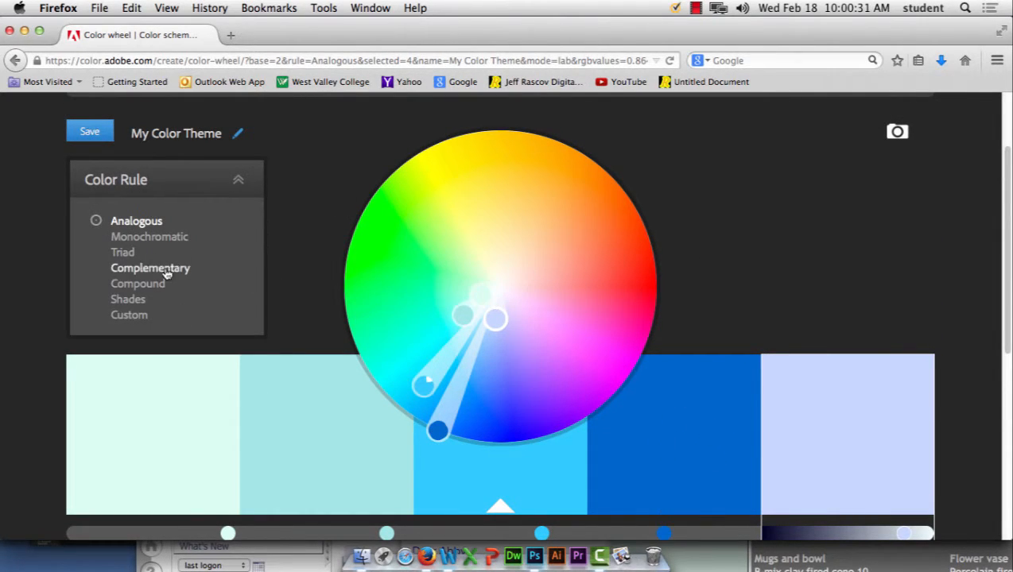
{"action": "left_click", "coordinate": [131, 252]}
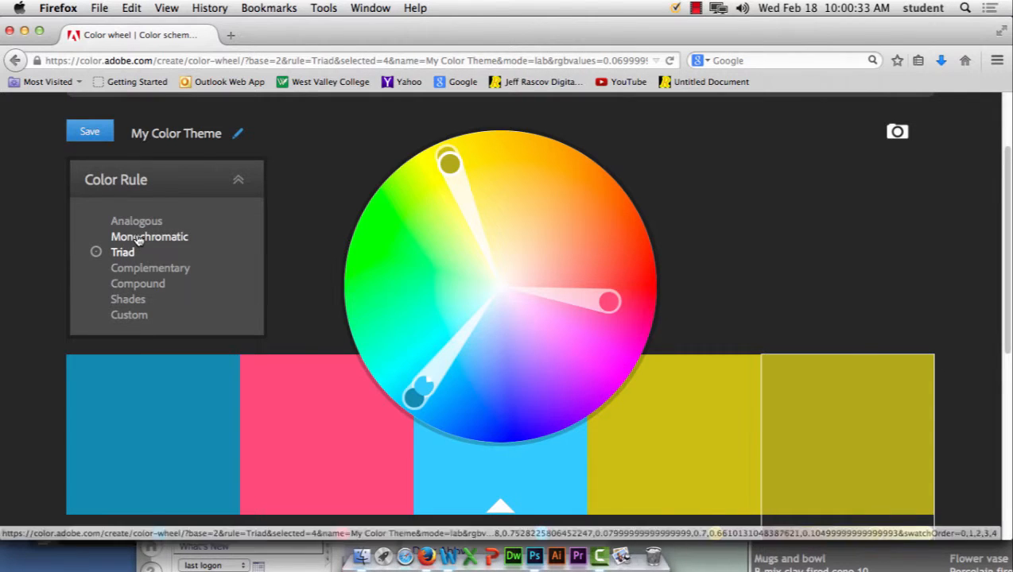
{"action": "left_click", "coordinate": [136, 239]}
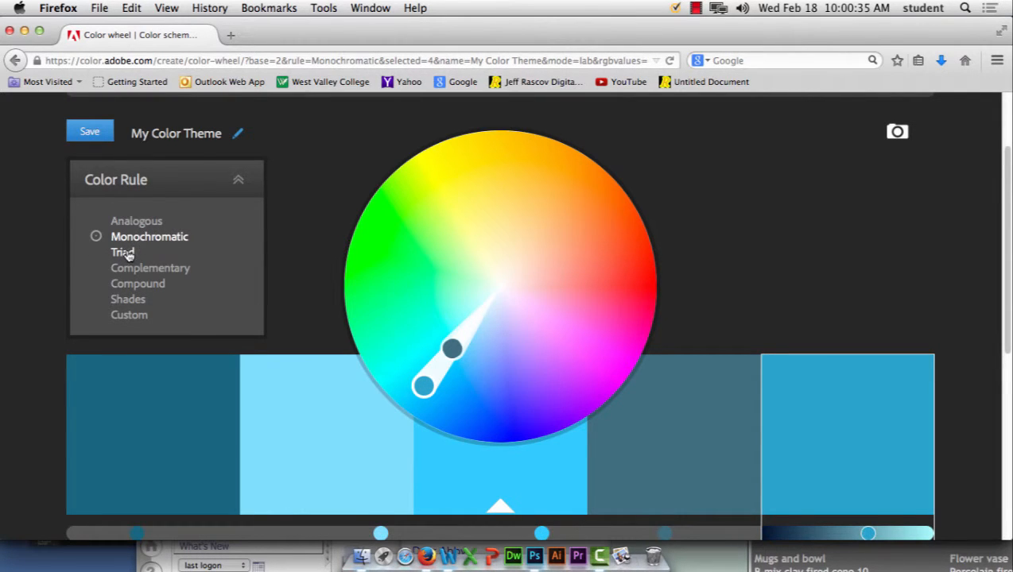
{"action": "left_click", "coordinate": [127, 254]}
{"action": "left_click", "coordinate": [135, 272]}
{"action": "left_click", "coordinate": [136, 287]}
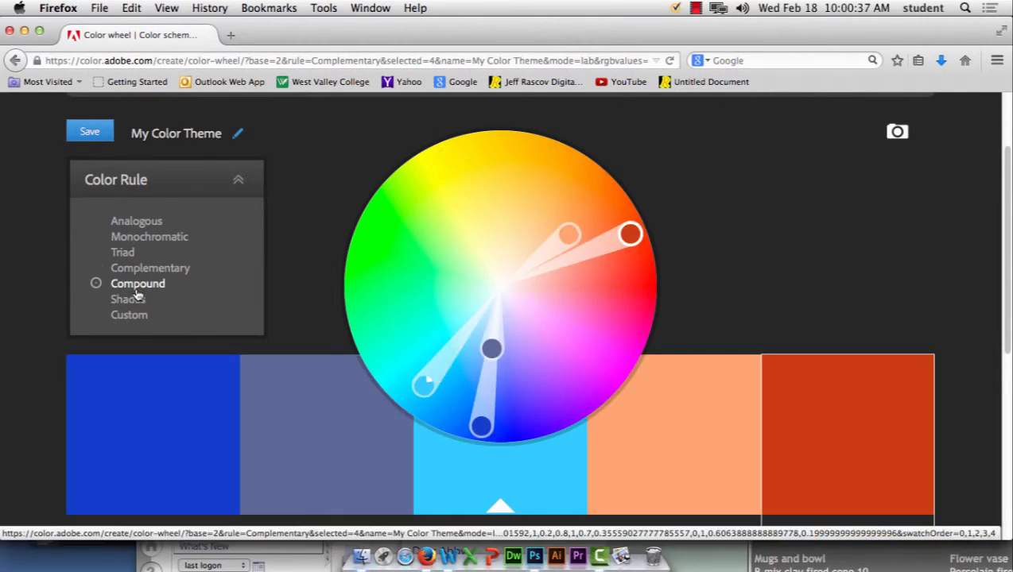
{"action": "left_click", "coordinate": [136, 300]}
{"action": "left_click", "coordinate": [136, 316]}
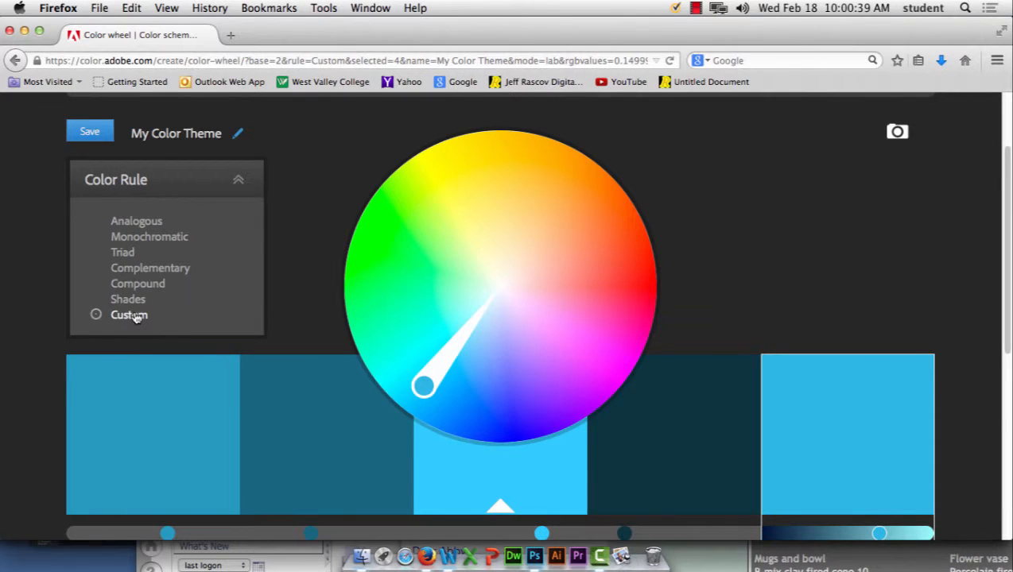
{"action": "left_click_drag", "start_coordinate": [423, 386], "coordinate": [568, 282]}
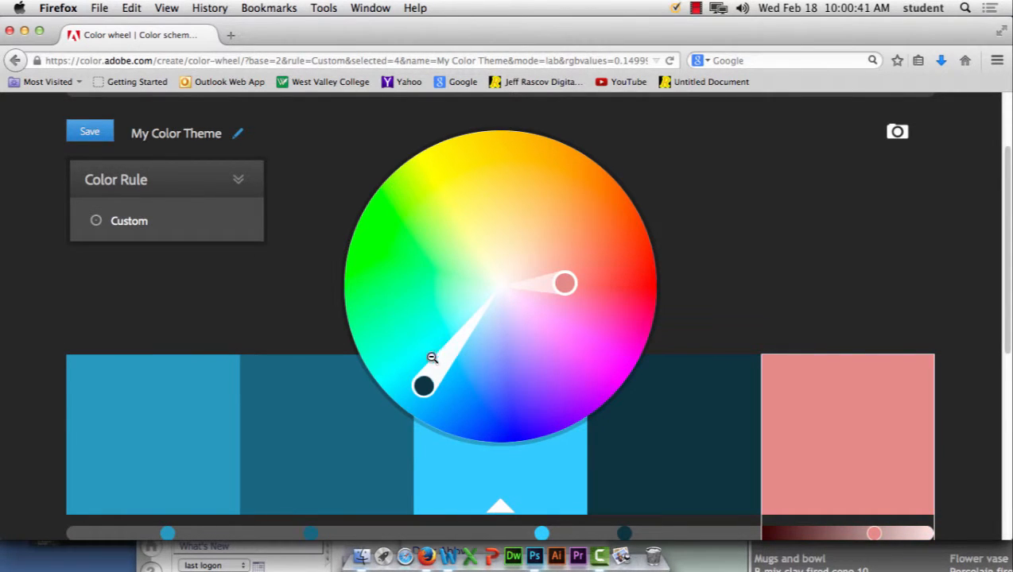
{"action": "left_click_drag", "start_coordinate": [423, 385], "coordinate": [485, 247]}
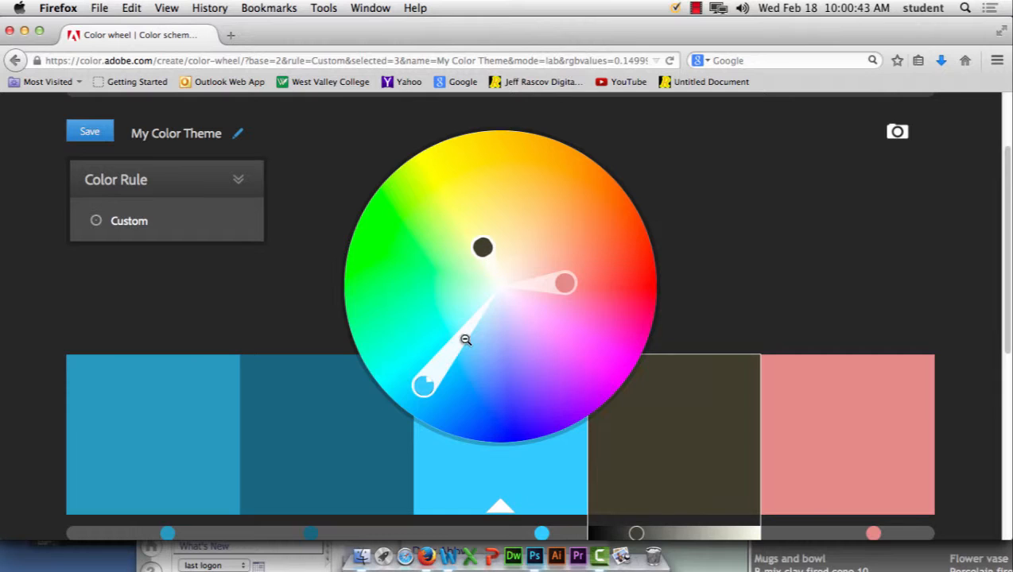
{"action": "left_click_drag", "start_coordinate": [421, 385], "coordinate": [549, 329]}
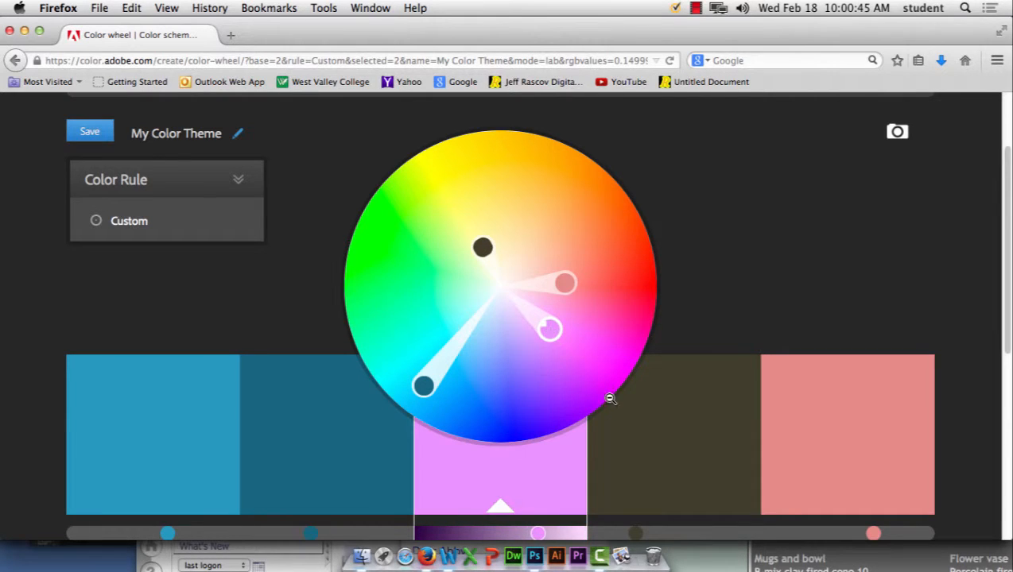
Step: Try the Shades rule toward tan and lavender-grey, then rotate a Compound scheme
{"action": "left_click", "coordinate": [240, 184]}
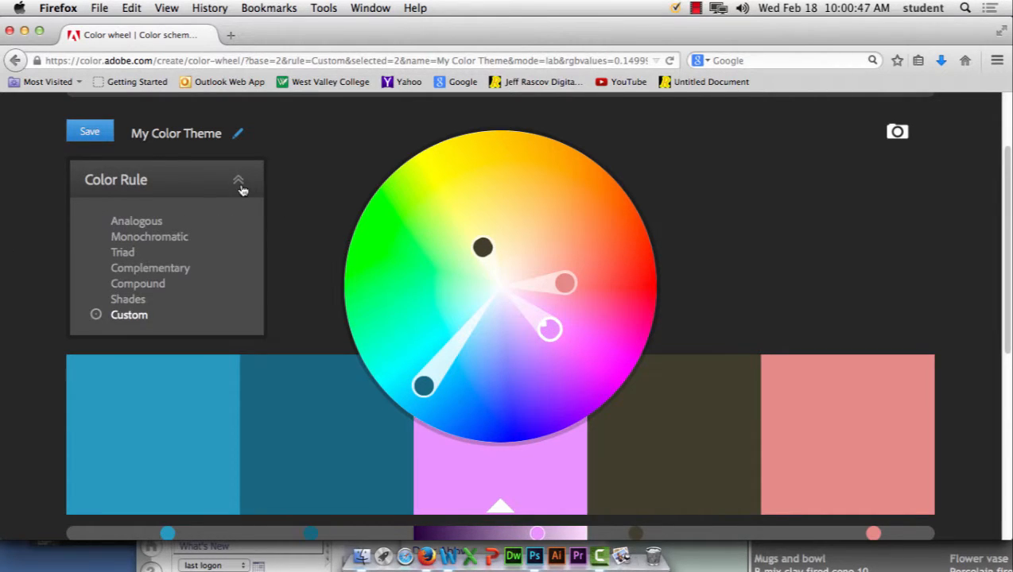
{"action": "left_click", "coordinate": [127, 300]}
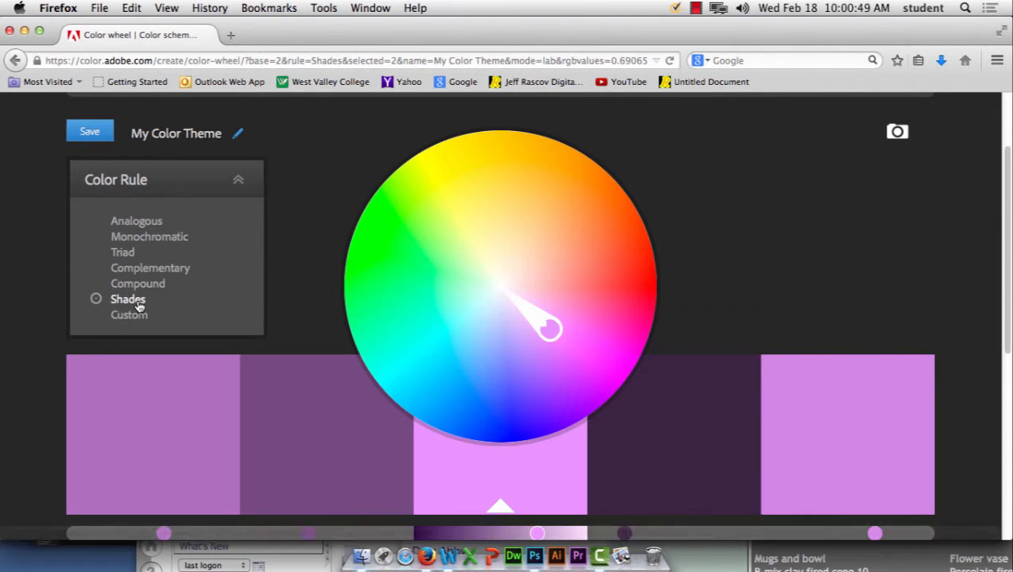
{"action": "left_click_drag", "start_coordinate": [548, 327], "coordinate": [527, 232]}
{"action": "left_click_drag", "start_coordinate": [512, 268], "coordinate": [529, 357]}
{"action": "left_click", "coordinate": [255, 180]}
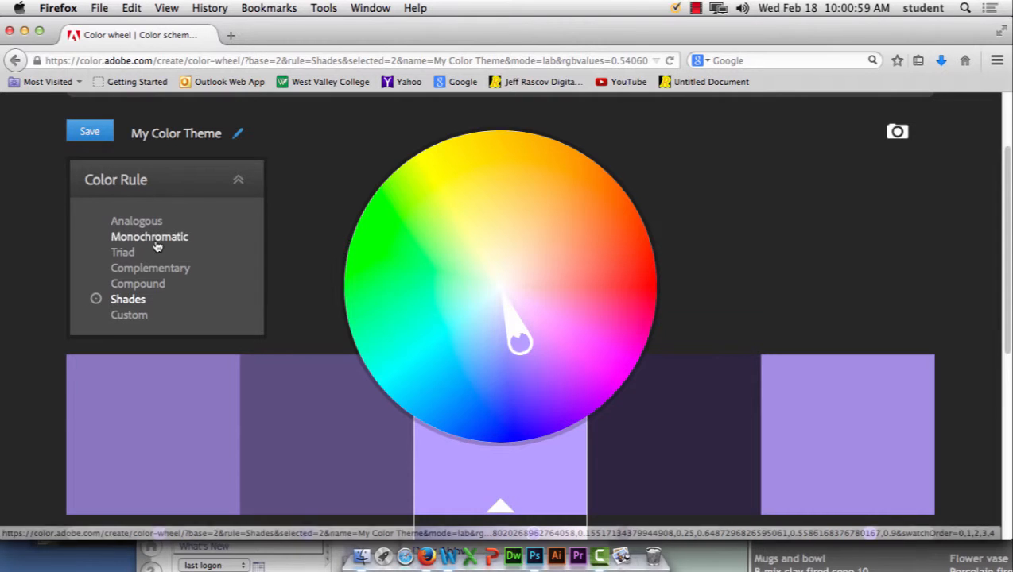
{"action": "left_click", "coordinate": [139, 285]}
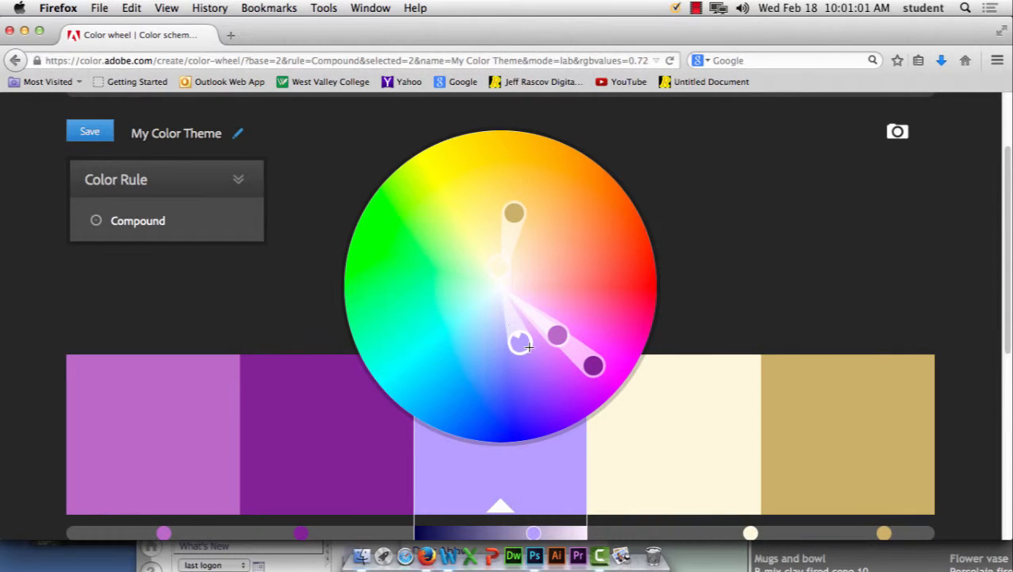
{"action": "left_click_drag", "start_coordinate": [519, 302], "coordinate": [547, 303]}
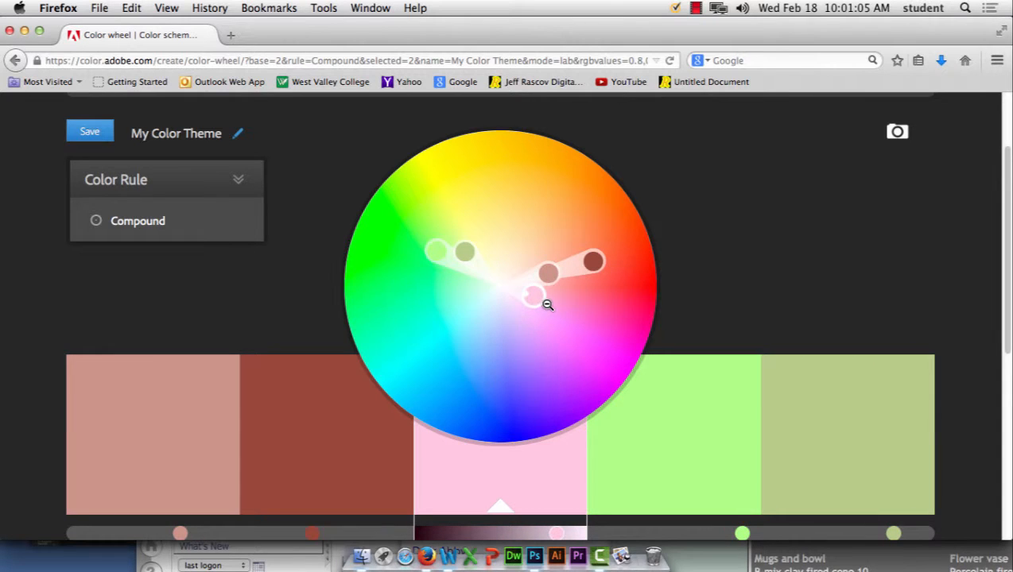
Step: Shift a Complementary scheme into red, vivid green and magenta, then settle on a rotated Triad
{"action": "left_click", "coordinate": [185, 221]}
{"action": "left_click", "coordinate": [150, 268]}
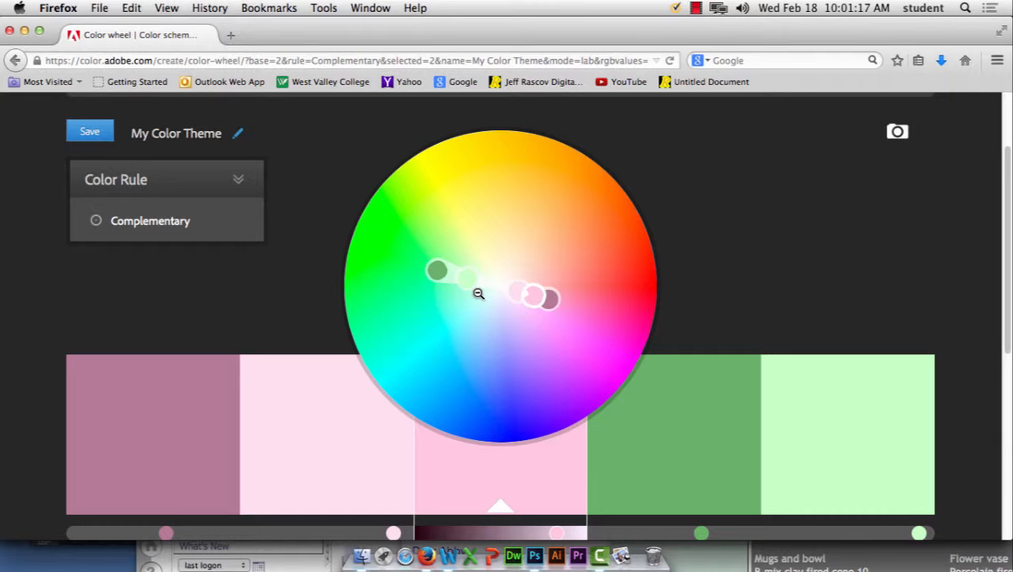
{"action": "left_click_drag", "start_coordinate": [550, 299], "coordinate": [527, 344]}
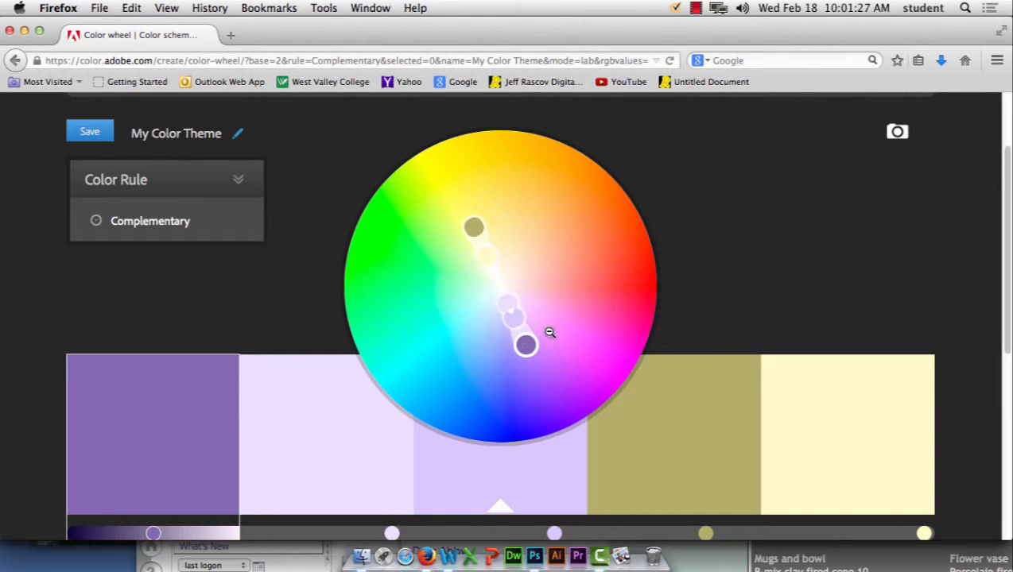
{"action": "left_click_drag", "start_coordinate": [527, 344], "coordinate": [643, 275]}
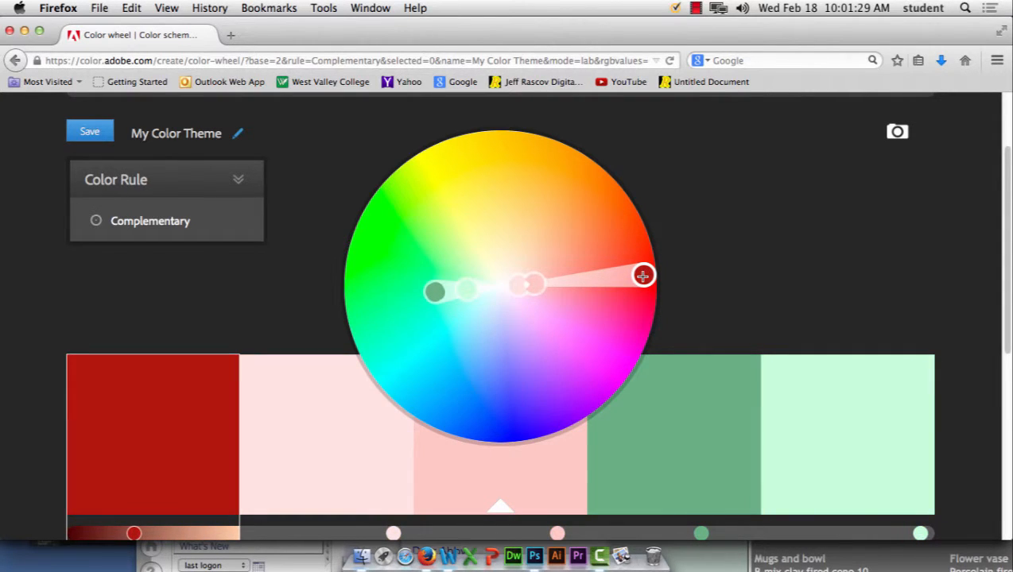
{"action": "left_click_drag", "start_coordinate": [434, 290], "coordinate": [393, 264]}
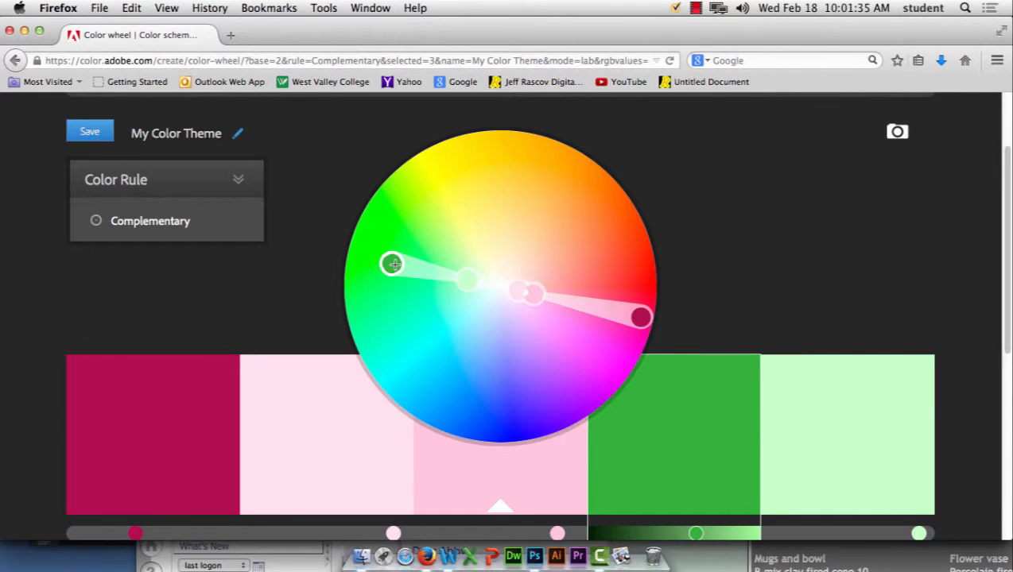
{"action": "left_click", "coordinate": [205, 228]}
{"action": "left_click", "coordinate": [123, 253]}
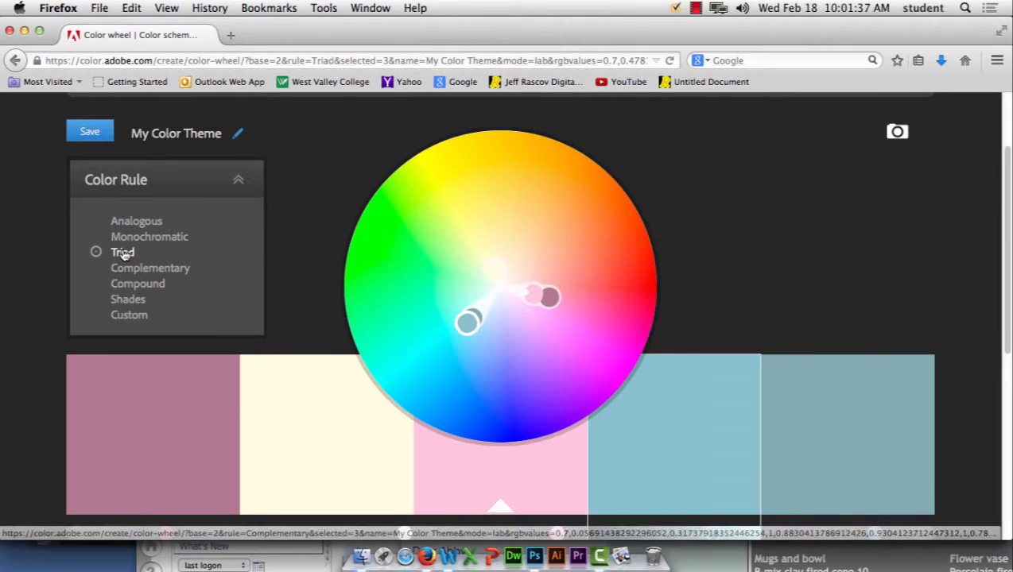
{"action": "mouse_move", "coordinate": [532, 296]}
{"action": "left_mouse_down"}
{"action": "mouse_move", "coordinate": [527, 282]}
{"action": "mouse_move", "coordinate": [524, 290]}
{"action": "left_mouse_up"}
Step: Reveal the triad swatch values B2908D, F8FFCA, FFE5E3, A1B6CC and 96A4B2, then show the Window menu
{"action": "scroll", "coordinate": [830, 404], "scroll_direction": "down", "scroll_amount": 1}
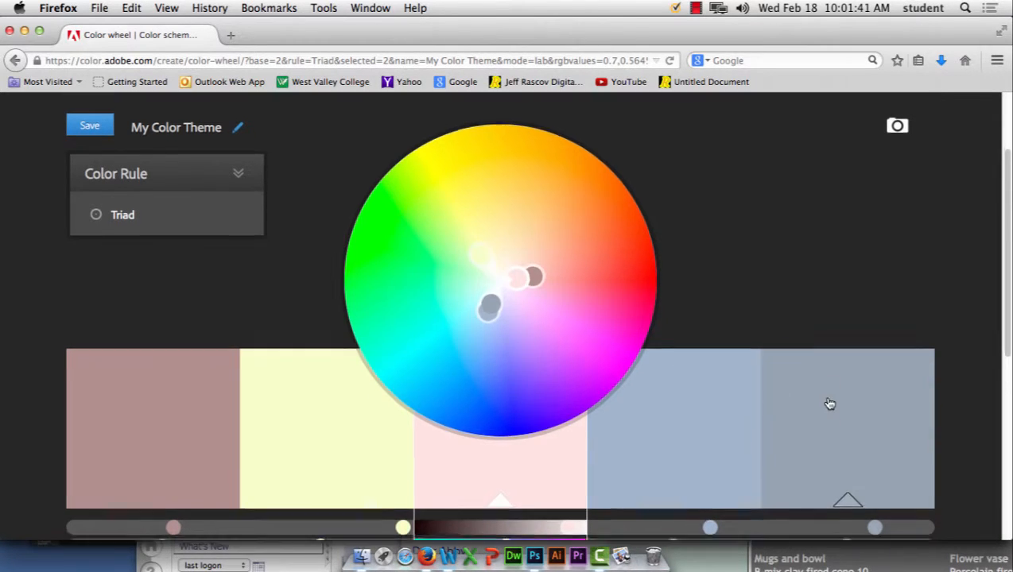
{"action": "scroll", "coordinate": [830, 404], "scroll_direction": "down", "scroll_amount": 5}
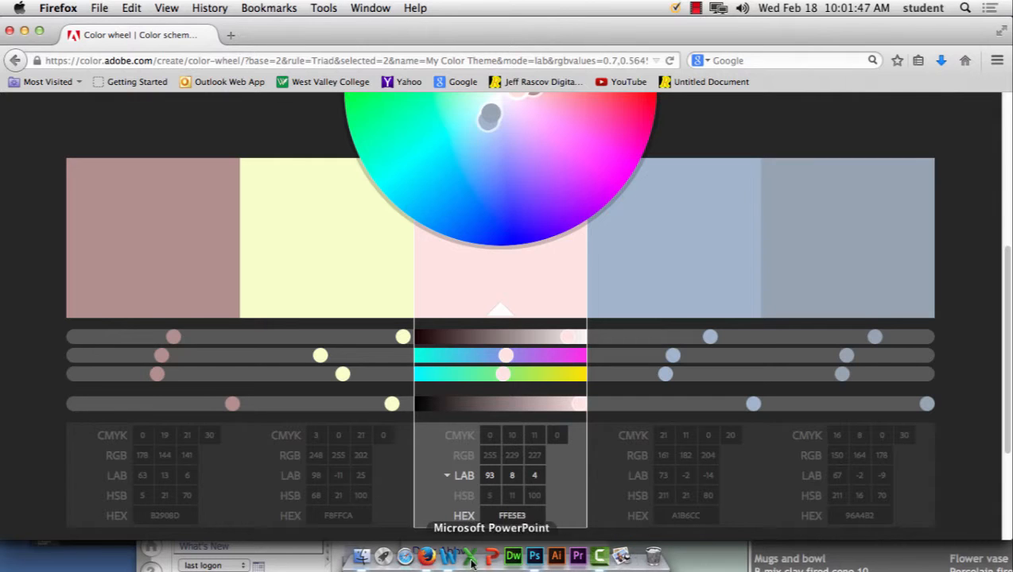
{"action": "left_click", "coordinate": [367, 8]}
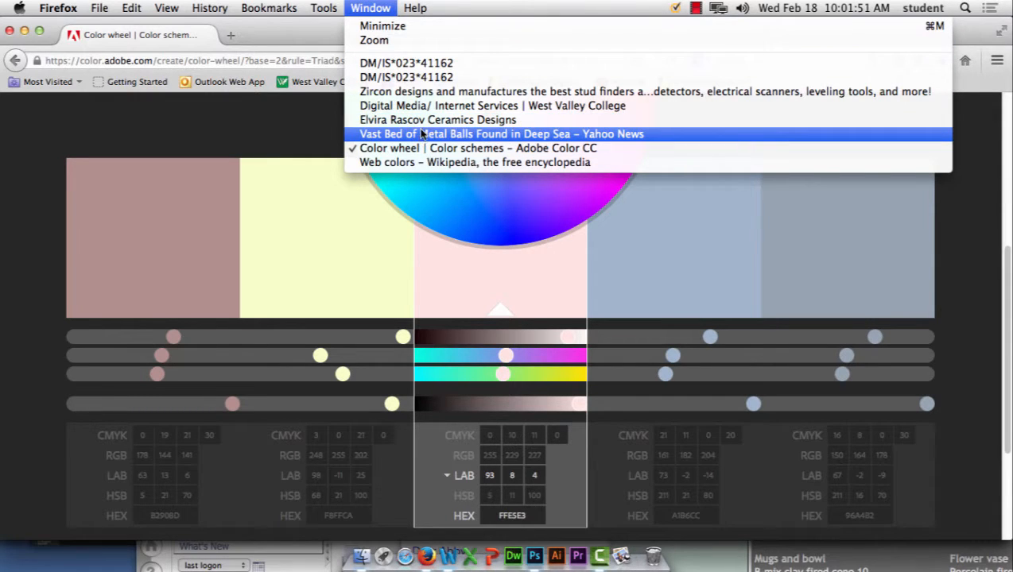
Step: View the Zircon site window, move it aside, and return Adobe Color to the front
{"action": "left_click", "coordinate": [435, 92]}
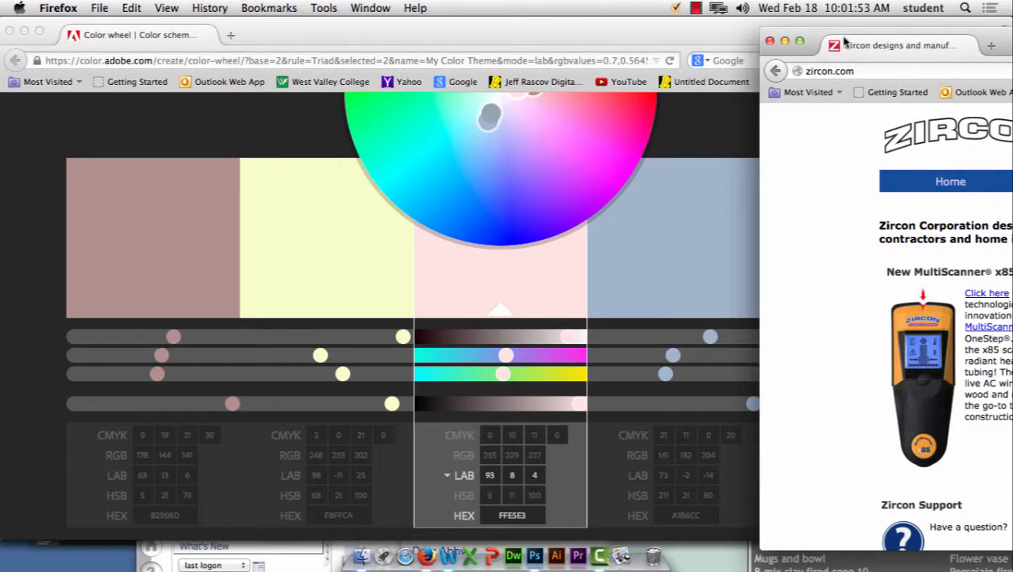
{"action": "left_click_drag", "start_coordinate": [845, 40], "coordinate": [187, 30]}
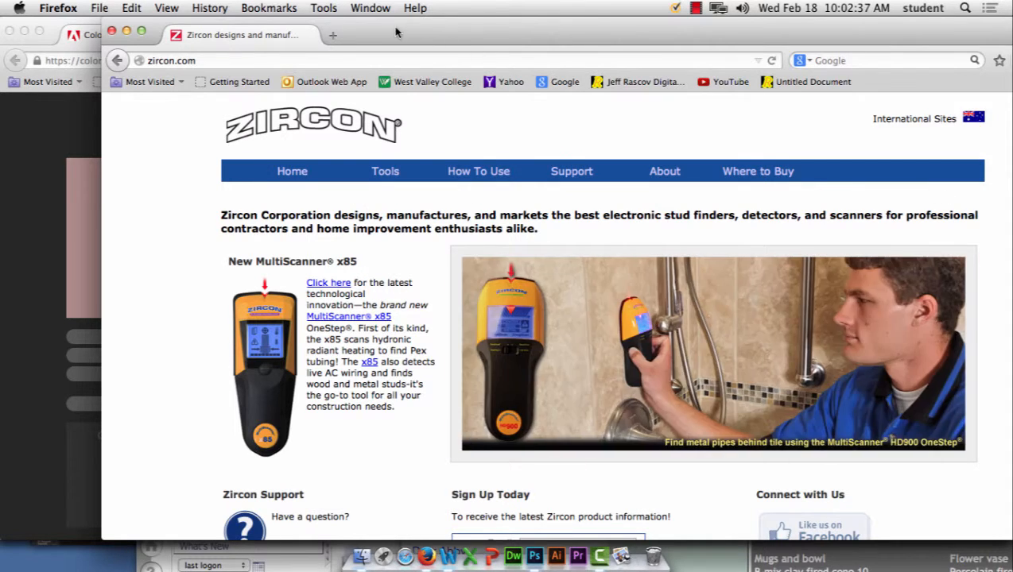
{"action": "left_click_drag", "start_coordinate": [396, 32], "coordinate": [1011, 68]}
{"action": "left_click", "coordinate": [549, 284]}
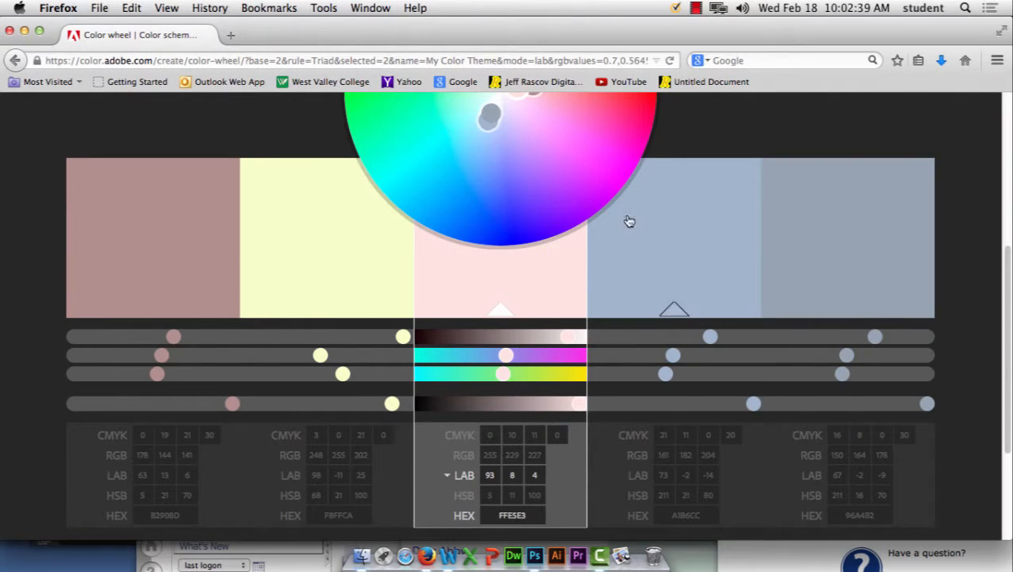
{"action": "scroll", "coordinate": [566, 422], "scroll_direction": "up", "scroll_amount": 5}
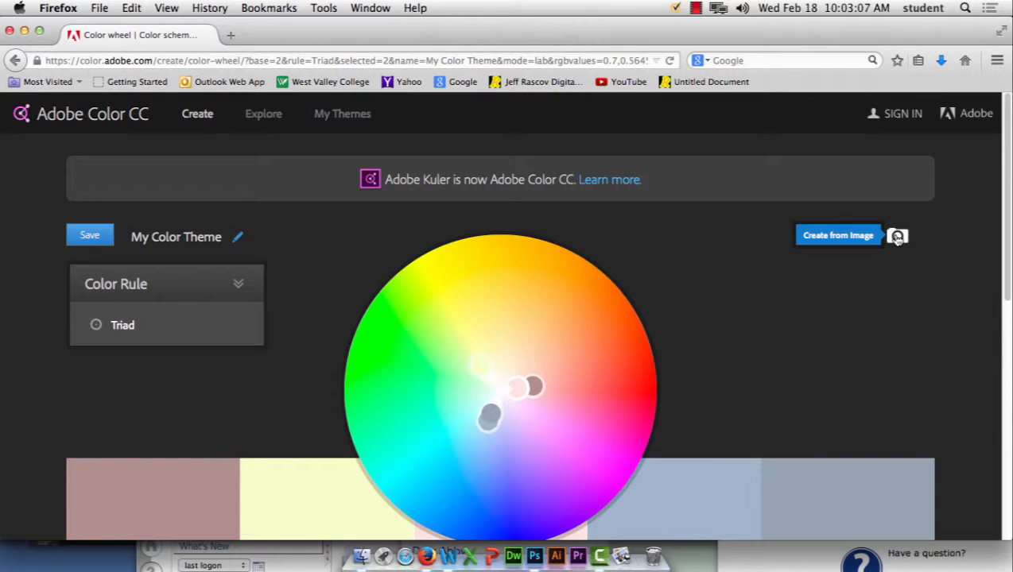
Step: Start a new theme from the Apples.jpg photo
{"action": "left_click", "coordinate": [897, 239]}
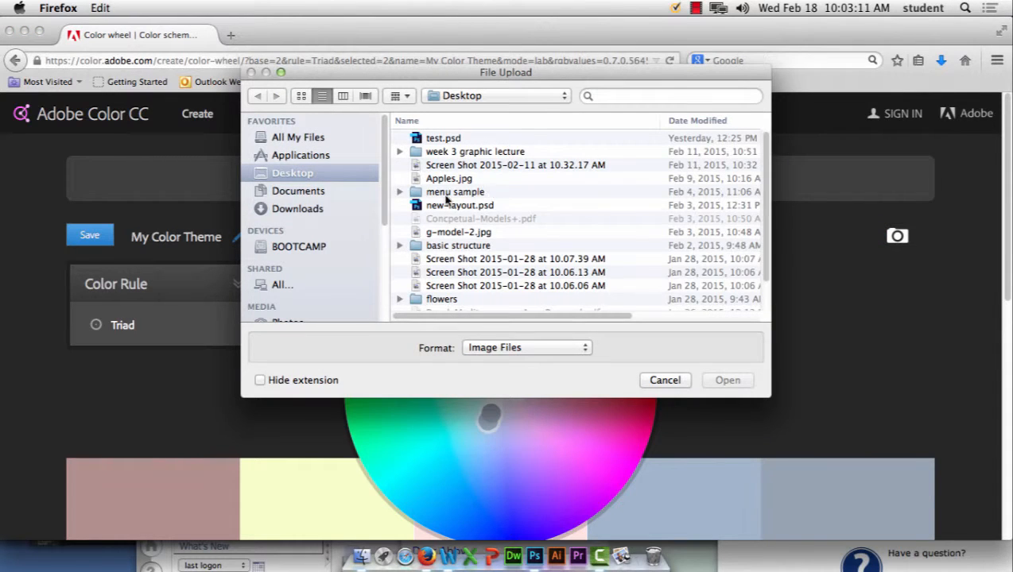
{"action": "left_click", "coordinate": [463, 178]}
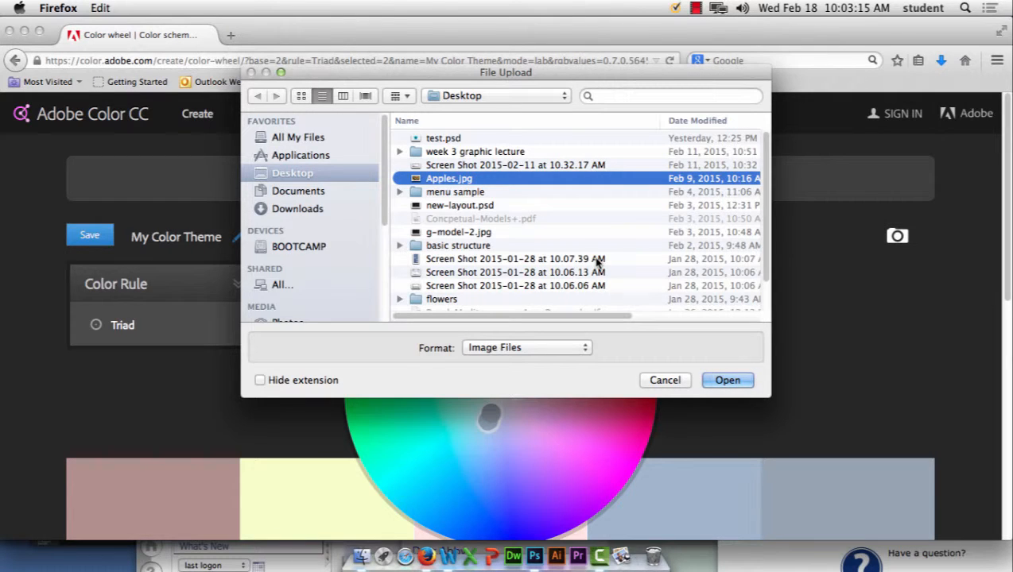
{"action": "left_click", "coordinate": [726, 382]}
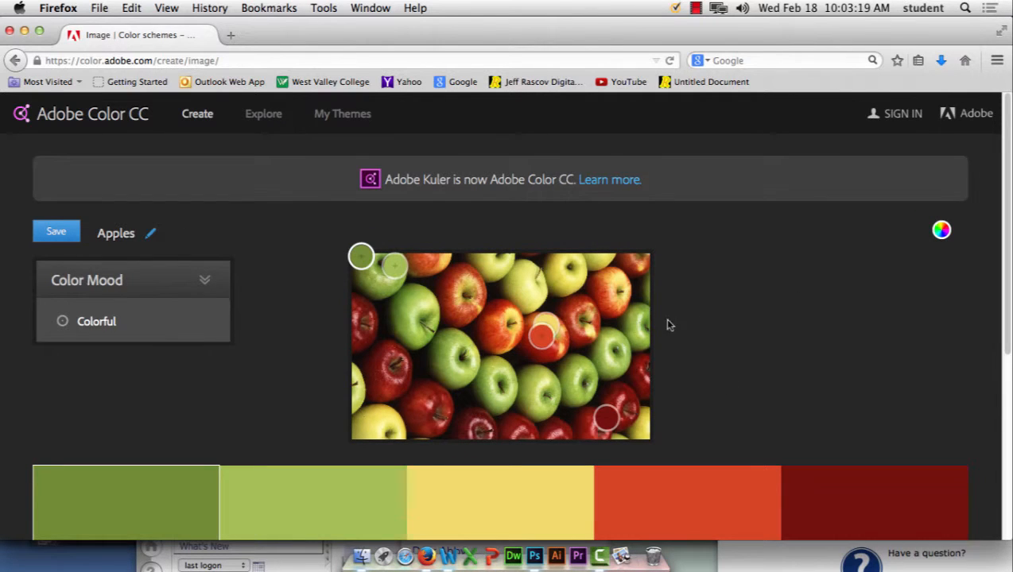
Step: Sample apples for the swatches: green fourth, resampled third, red second, dark red fifth
{"action": "left_click_drag", "start_coordinate": [542, 336], "coordinate": [479, 380]}
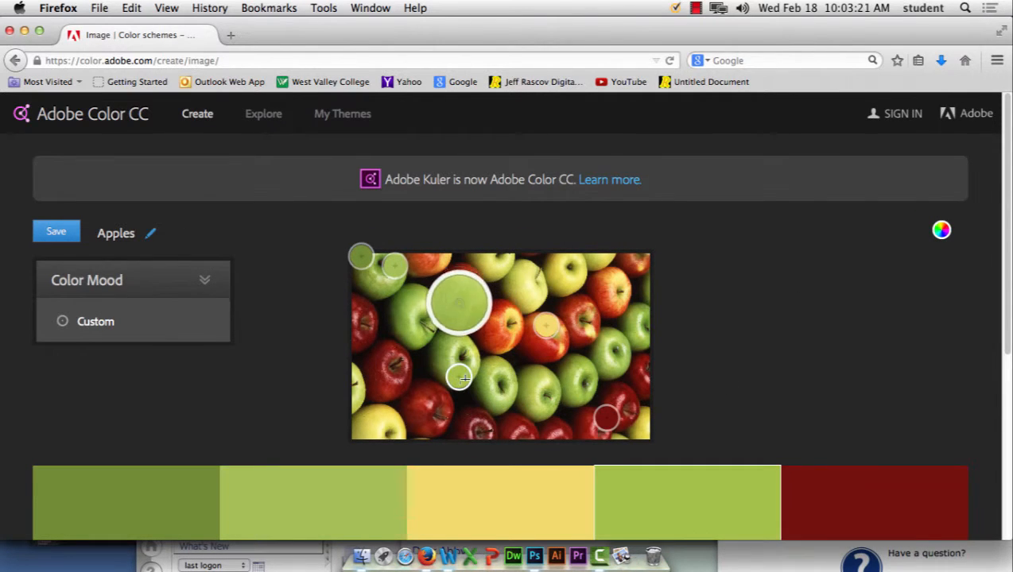
{"action": "scroll", "coordinate": [748, 349], "scroll_direction": "down", "scroll_amount": 4}
{"action": "mouse_move", "coordinate": [541, 169]}
{"action": "left_mouse_down"}
{"action": "mouse_move", "coordinate": [556, 119]}
{"action": "mouse_move", "coordinate": [525, 238]}
{"action": "mouse_move", "coordinate": [566, 252]}
{"action": "mouse_move", "coordinate": [575, 224]}
{"action": "left_mouse_up"}
{"action": "left_click_drag", "start_coordinate": [394, 114], "coordinate": [385, 219]}
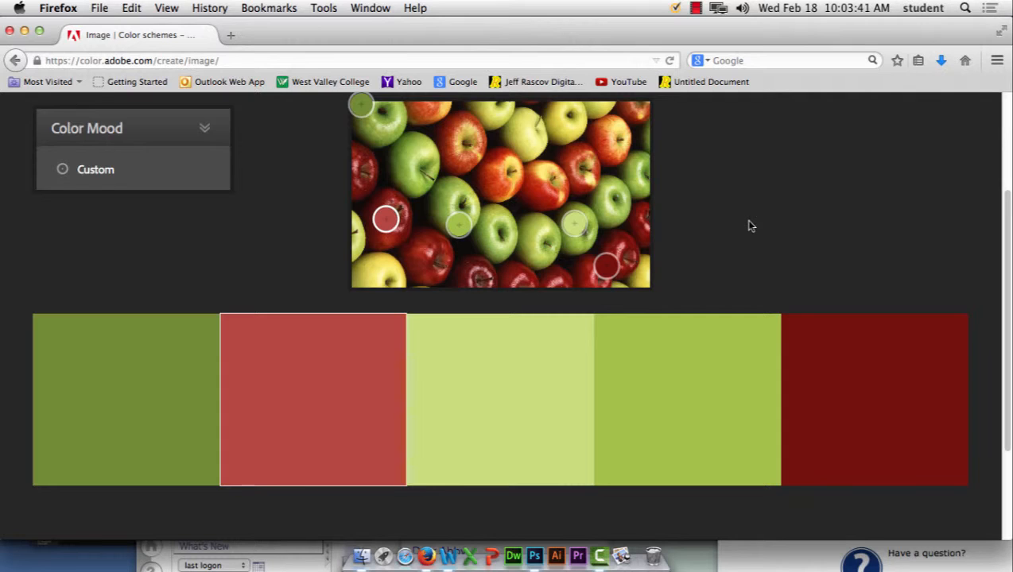
{"action": "scroll", "coordinate": [915, 262], "scroll_direction": "up", "scroll_amount": 3}
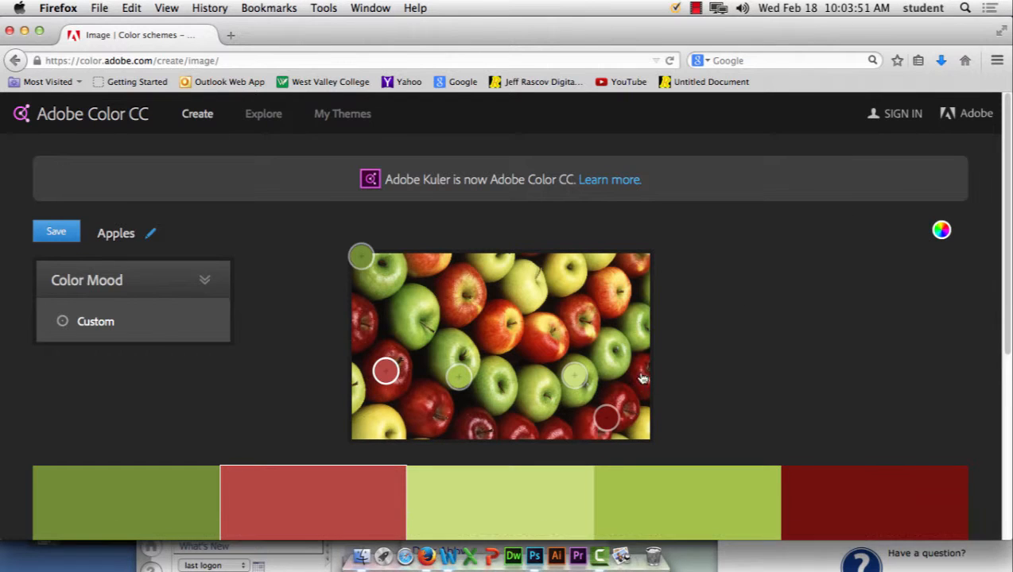
{"action": "scroll", "coordinate": [580, 355], "scroll_direction": "down", "scroll_amount": 5}
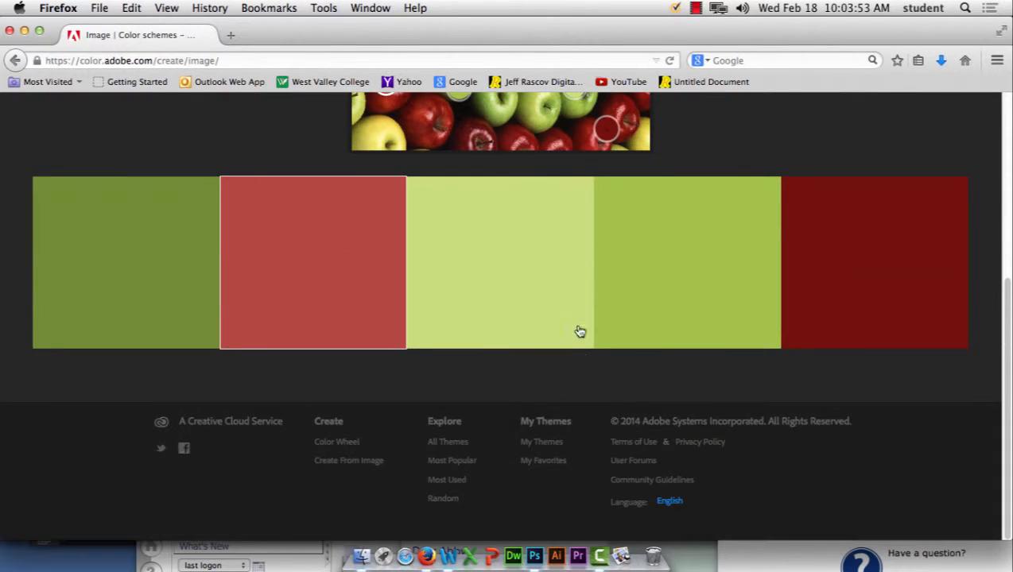
{"action": "left_click_drag", "start_coordinate": [609, 128], "coordinate": [585, 123]}
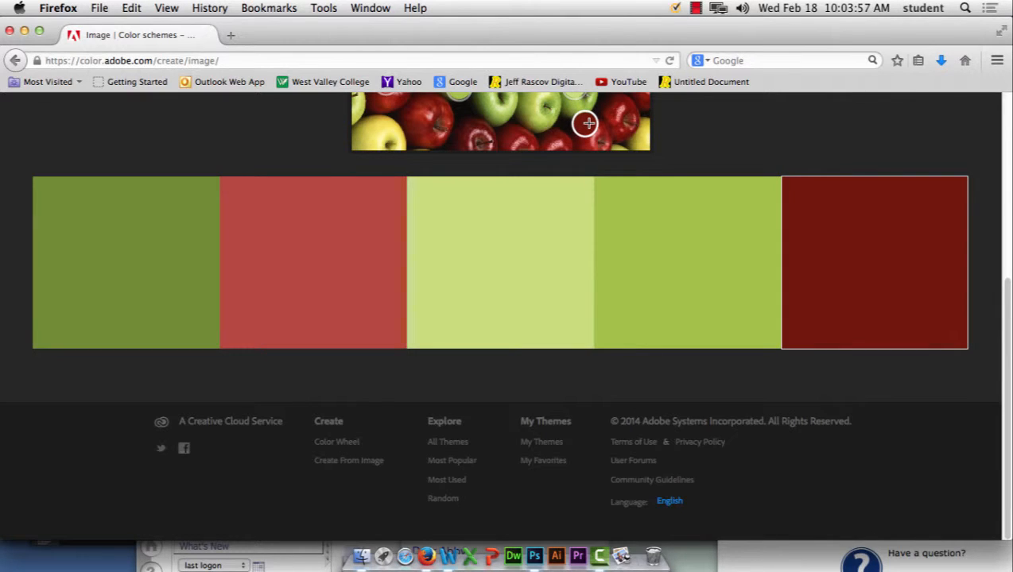
{"action": "scroll", "coordinate": [755, 184], "scroll_direction": "up", "scroll_amount": 5}
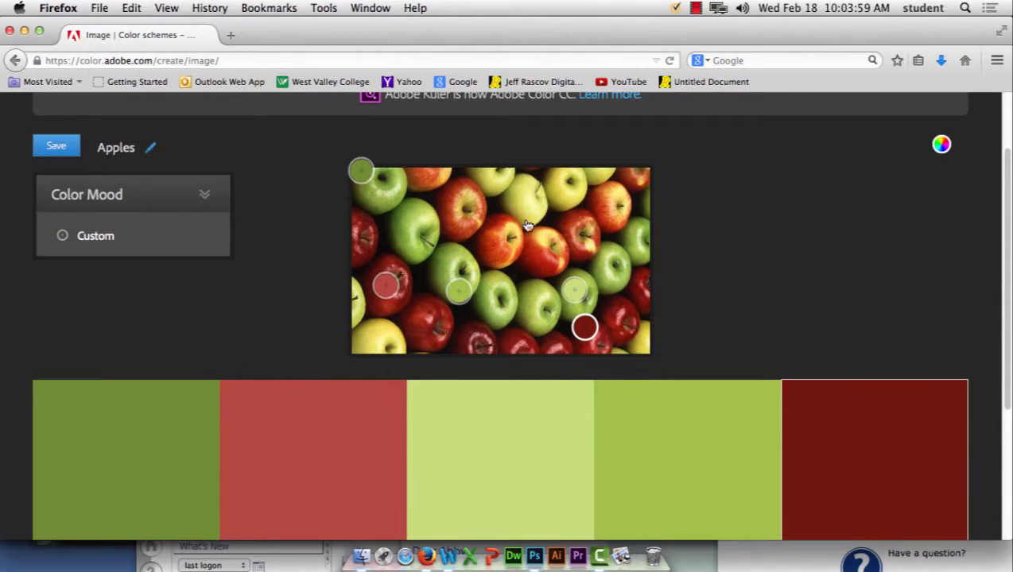
{"action": "scroll", "coordinate": [695, 313], "scroll_direction": "up", "scroll_amount": 2}
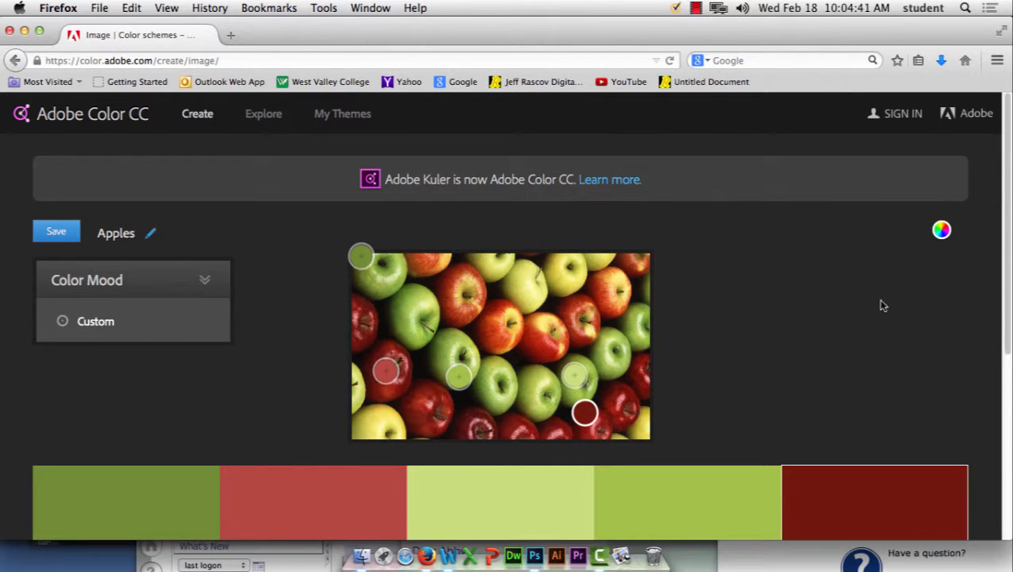
{"action": "scroll", "coordinate": [878, 307], "scroll_direction": "down", "scroll_amount": 5}
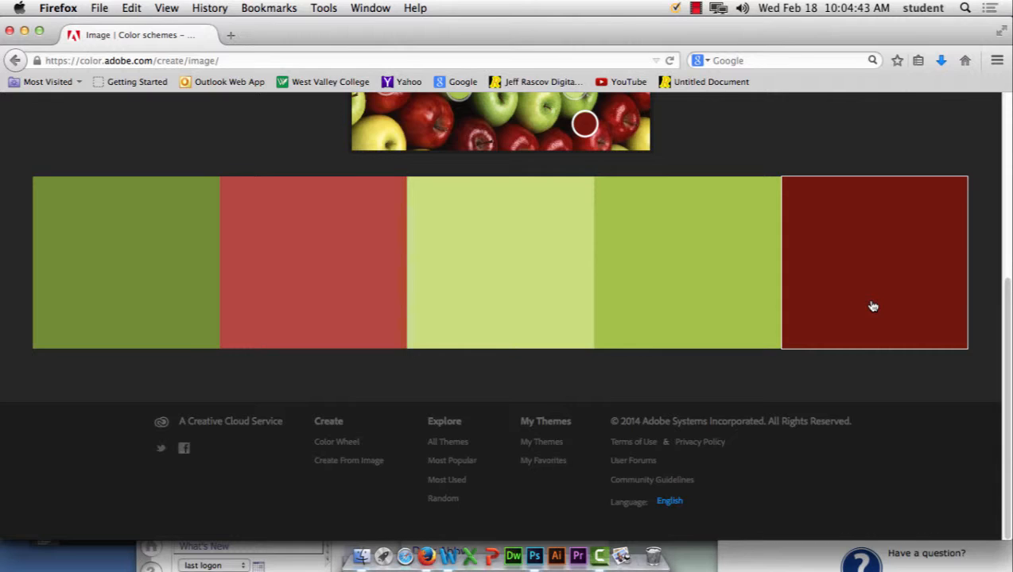
{"action": "scroll", "coordinate": [873, 307], "scroll_direction": "up", "scroll_amount": 5}
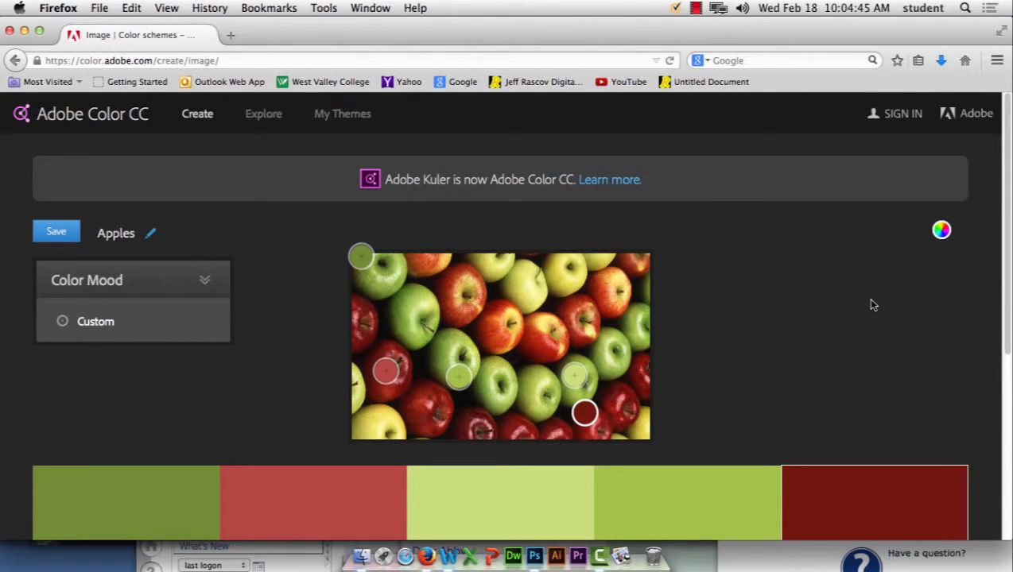
Step: Save the Apples theme, entering the Adobe ID e-mail address and password on the sign-in page
{"action": "left_click", "coordinate": [65, 235]}
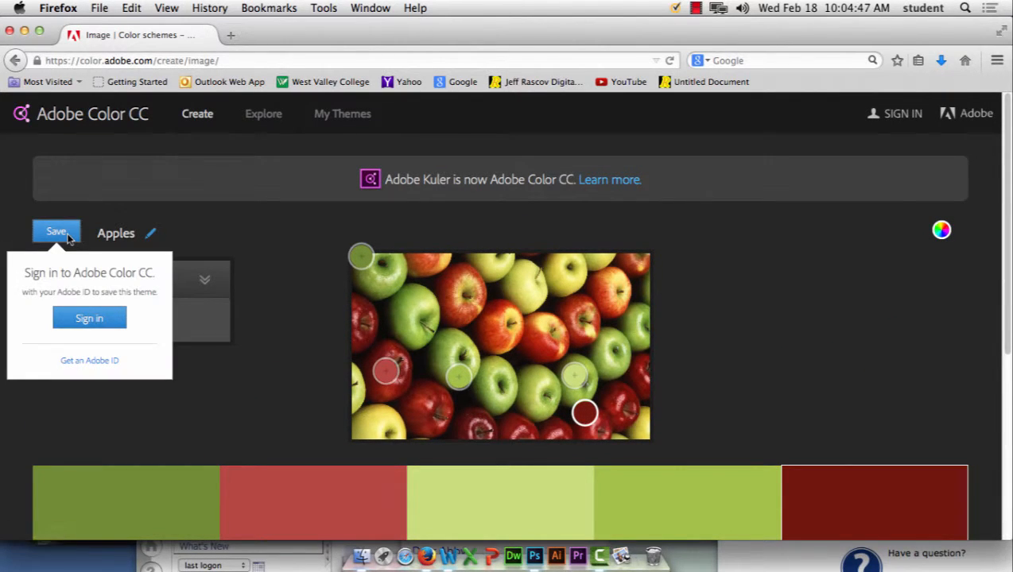
{"action": "left_click", "coordinate": [88, 319]}
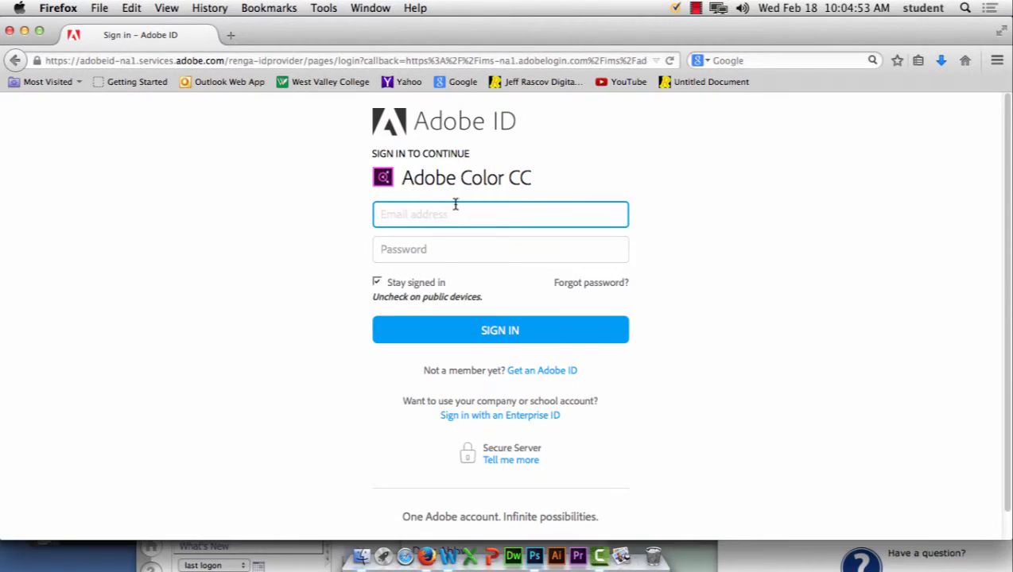
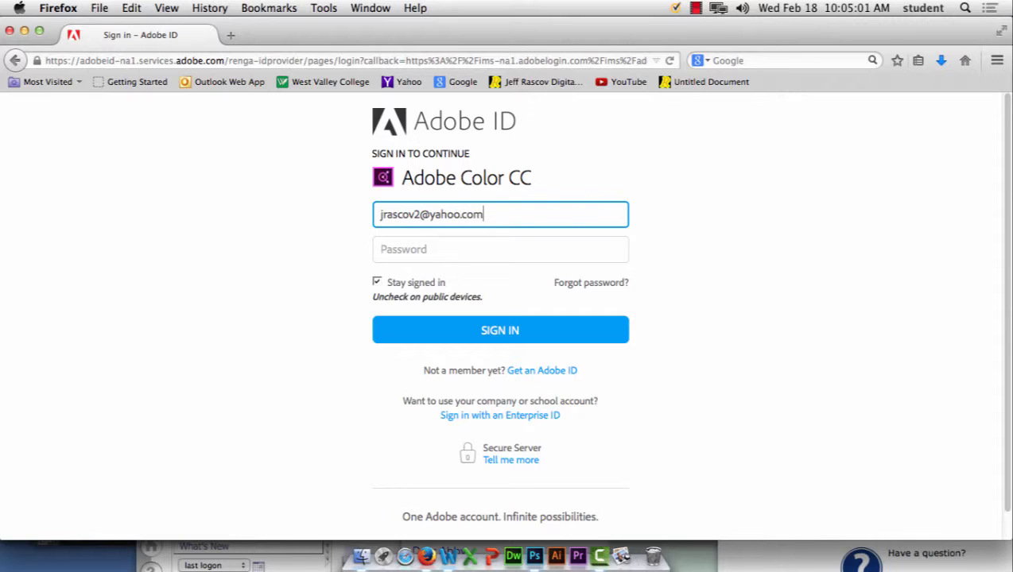
{"action": "left_click", "coordinate": [436, 253]}
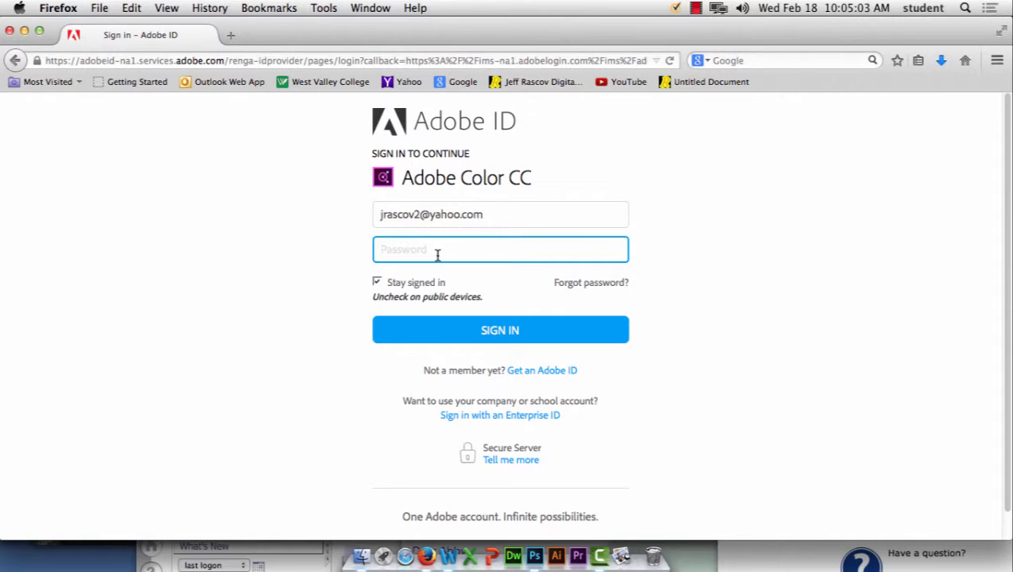
{"action": "type", "text": "••••••••••"}
Step: Sign in with Stay signed in unchecked, then review the saved Apples theme page
{"action": "left_click", "coordinate": [377, 283]}
{"action": "left_click", "coordinate": [431, 320]}
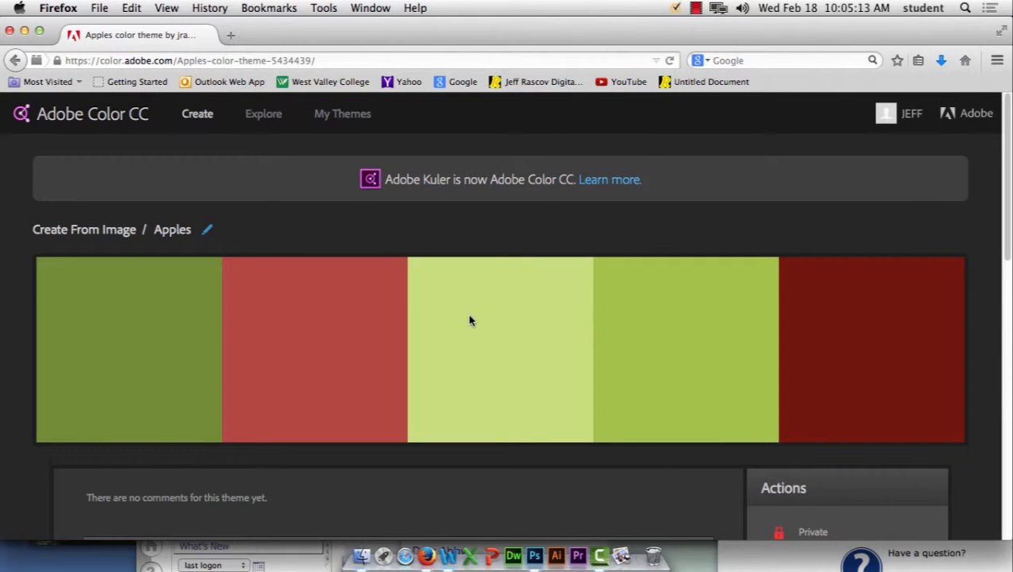
{"action": "scroll", "coordinate": [664, 300], "scroll_direction": "down", "scroll_amount": 3}
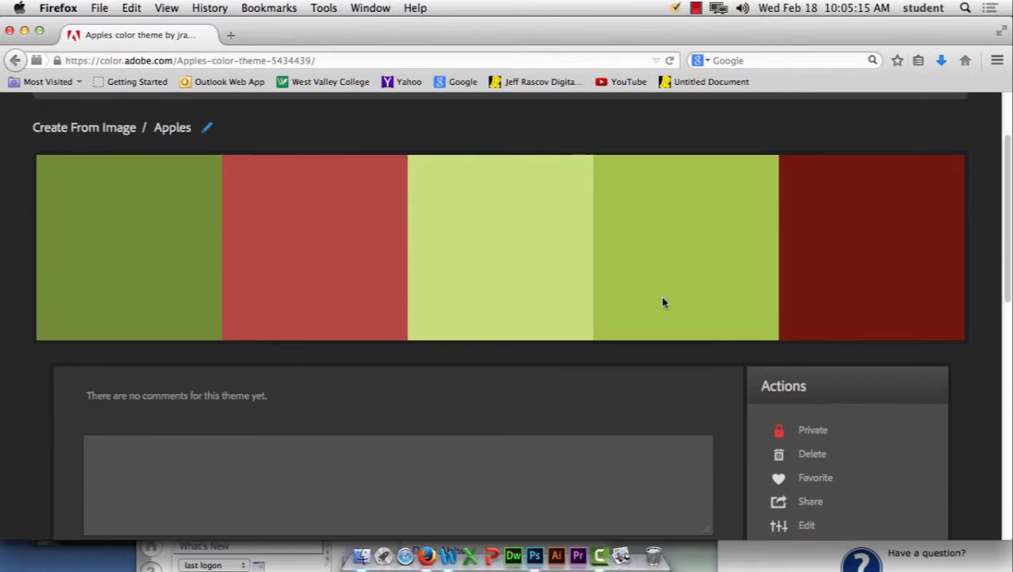
{"action": "scroll", "coordinate": [664, 302], "scroll_direction": "down", "scroll_amount": 5}
{"action": "scroll", "coordinate": [663, 298], "scroll_direction": "up", "scroll_amount": 2}
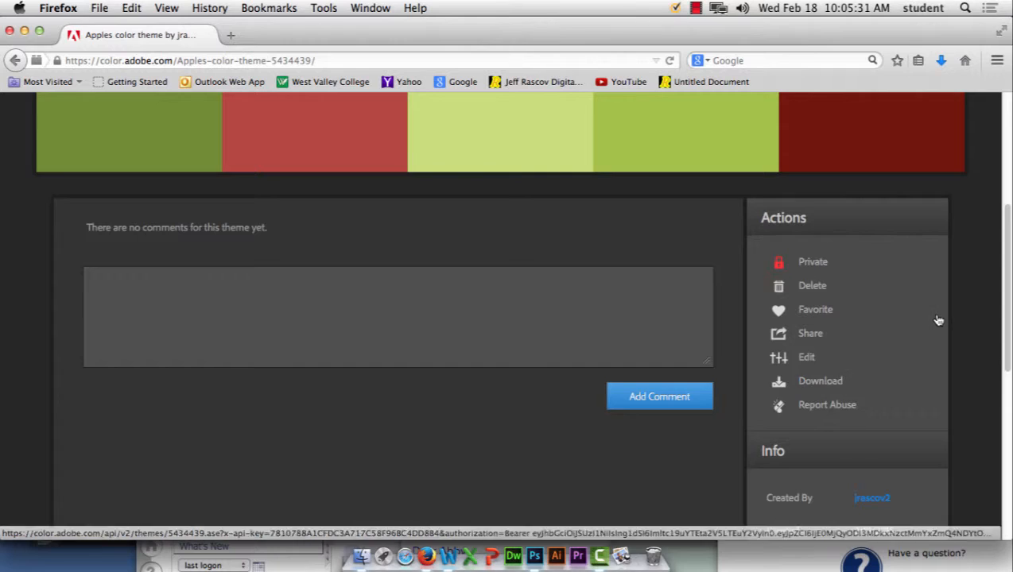
{"action": "scroll", "coordinate": [939, 319], "scroll_direction": "up", "scroll_amount": 5}
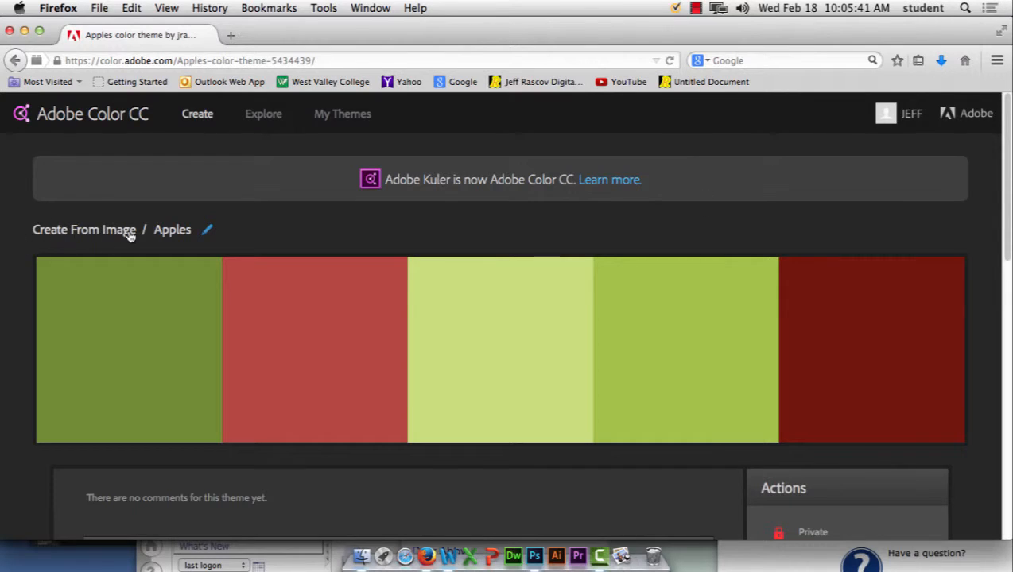
Step: Return to the colour wheel and save the triad palette as My Color Theme
{"action": "left_click", "coordinate": [209, 120]}
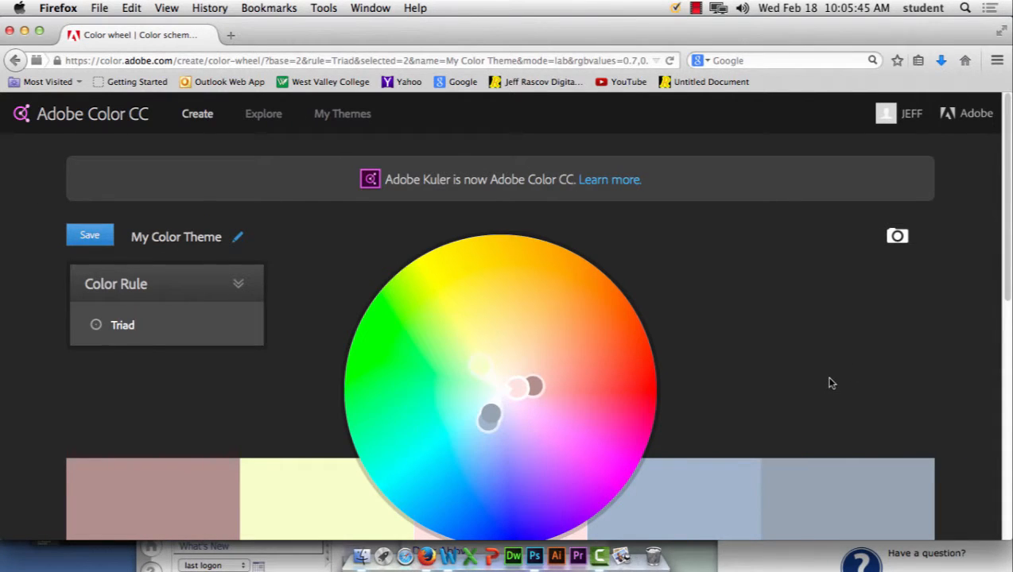
{"action": "scroll", "coordinate": [830, 385], "scroll_direction": "down", "scroll_amount": 3}
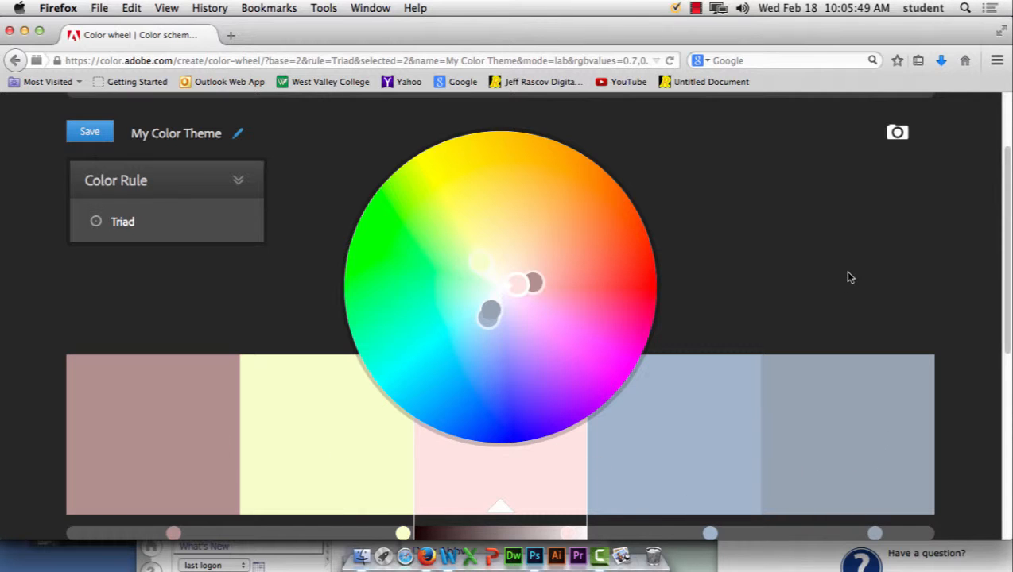
{"action": "scroll", "coordinate": [809, 275], "scroll_direction": "down", "scroll_amount": 5}
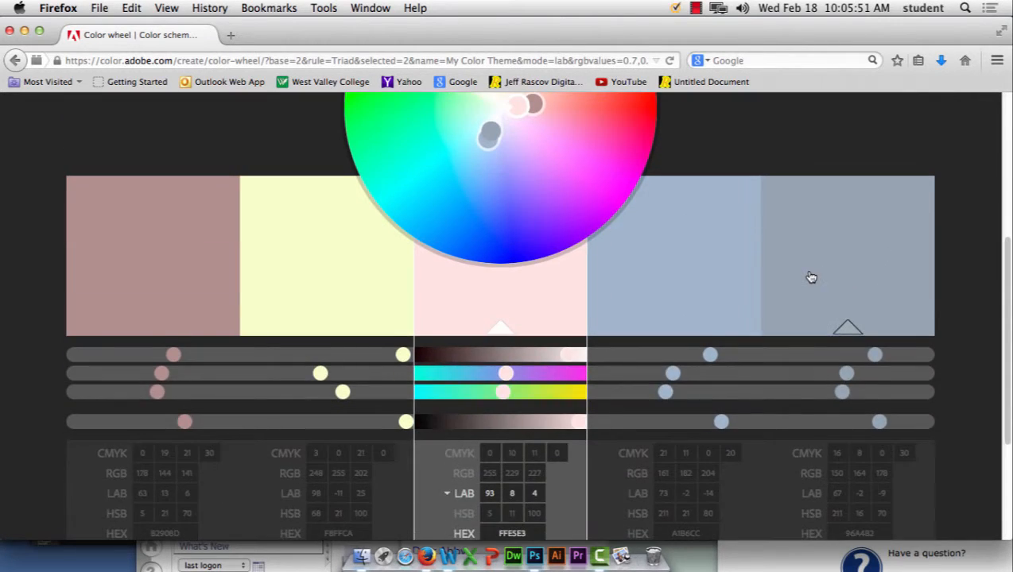
{"action": "scroll", "coordinate": [809, 274], "scroll_direction": "up", "scroll_amount": 8}
{"action": "left_click", "coordinate": [236, 289]}
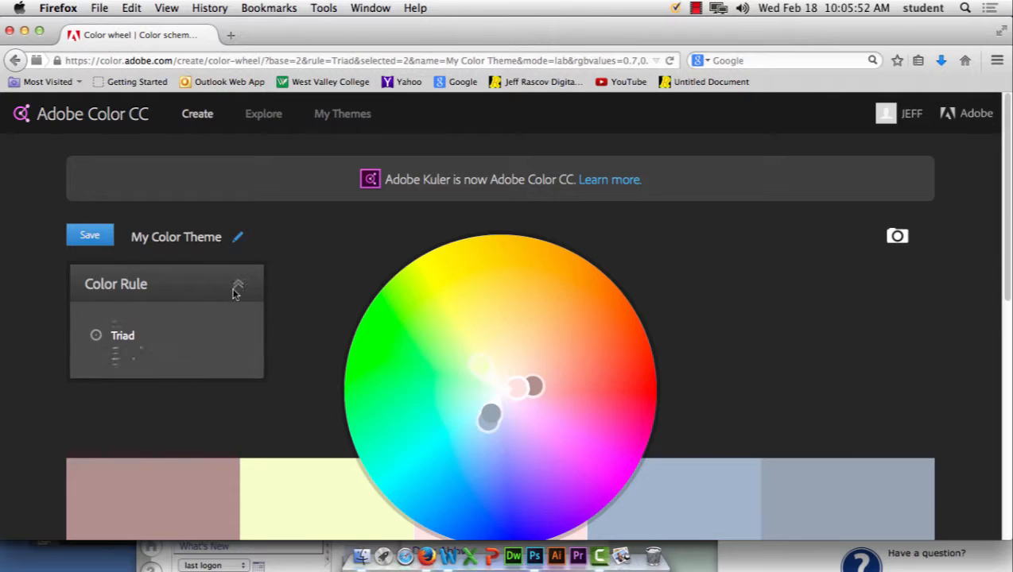
{"action": "left_click", "coordinate": [90, 236]}
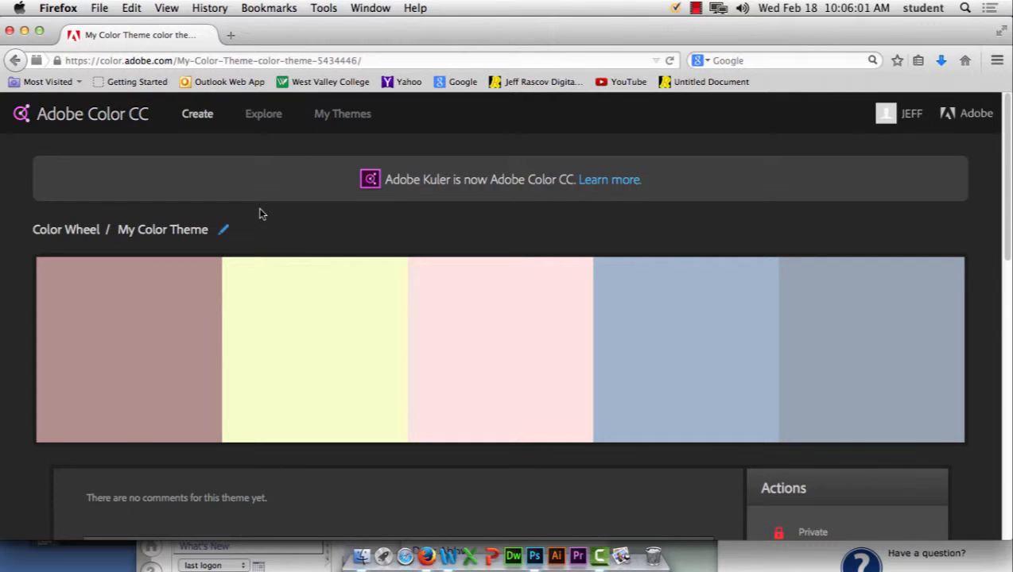
{"action": "scroll", "coordinate": [263, 215], "scroll_direction": "down", "scroll_amount": 3}
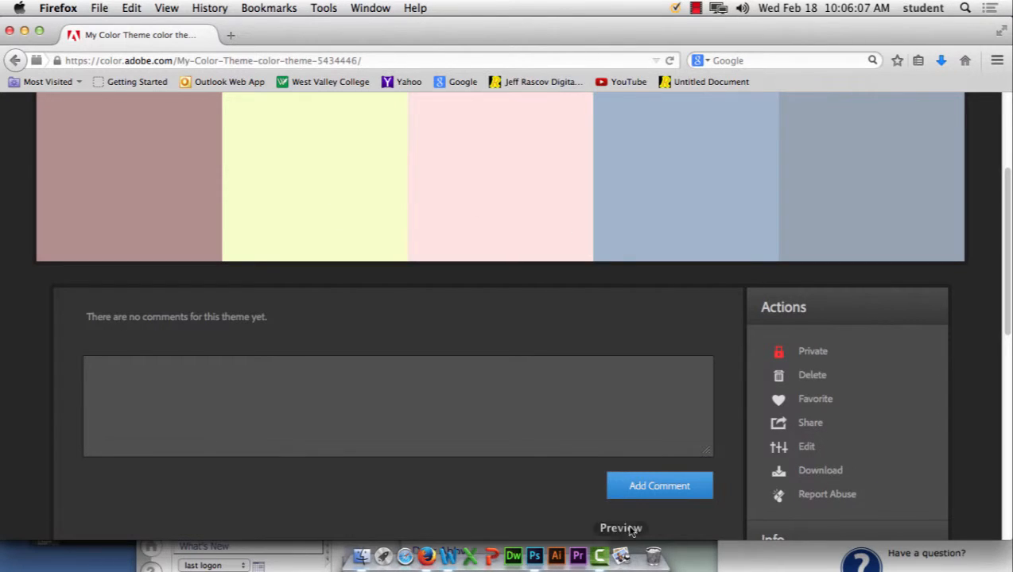
{"action": "scroll", "coordinate": [51, 369], "scroll_direction": "up", "scroll_amount": 3}
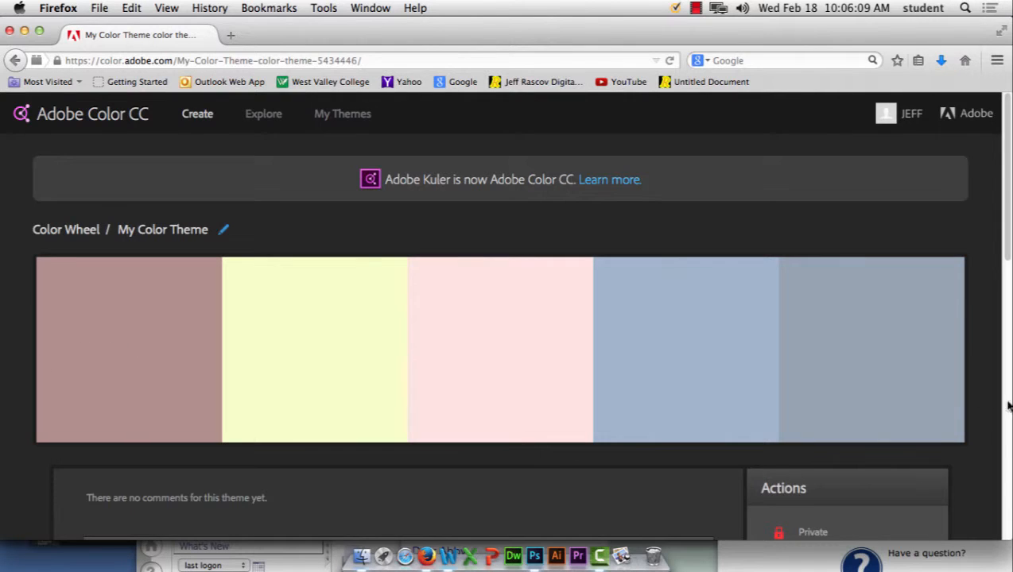
Step: Download My Color Theme as My Color Theme.ase, saving the file to disk through Firefox
{"action": "scroll", "coordinate": [830, 481], "scroll_direction": "down", "scroll_amount": 3}
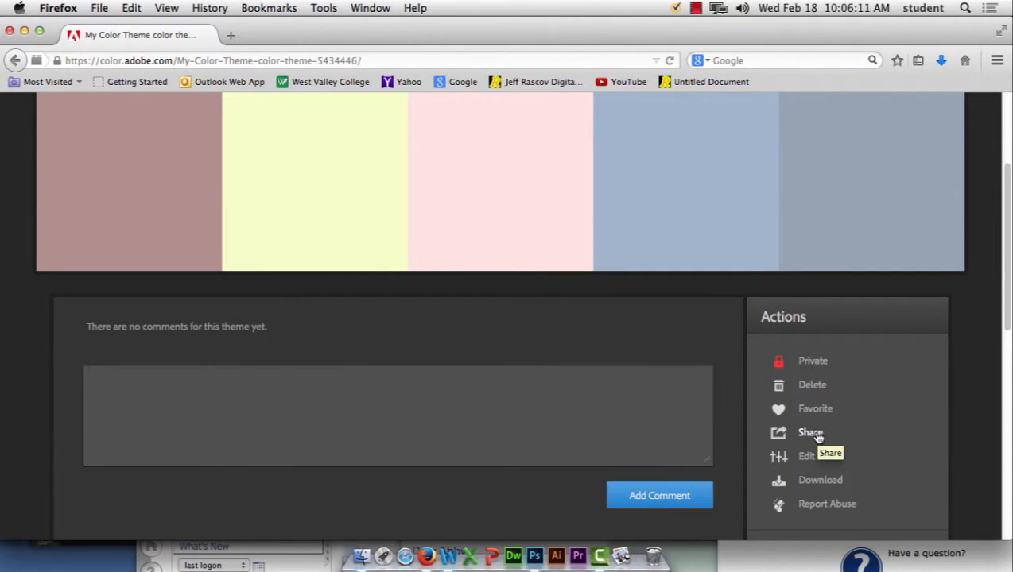
{"action": "left_click", "coordinate": [821, 481]}
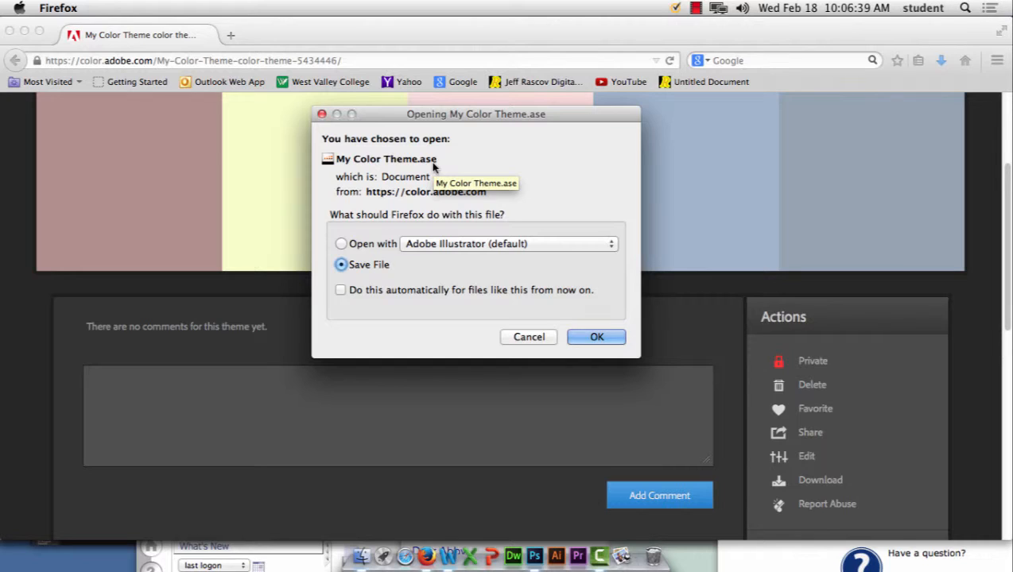
{"action": "left_click", "coordinate": [598, 340]}
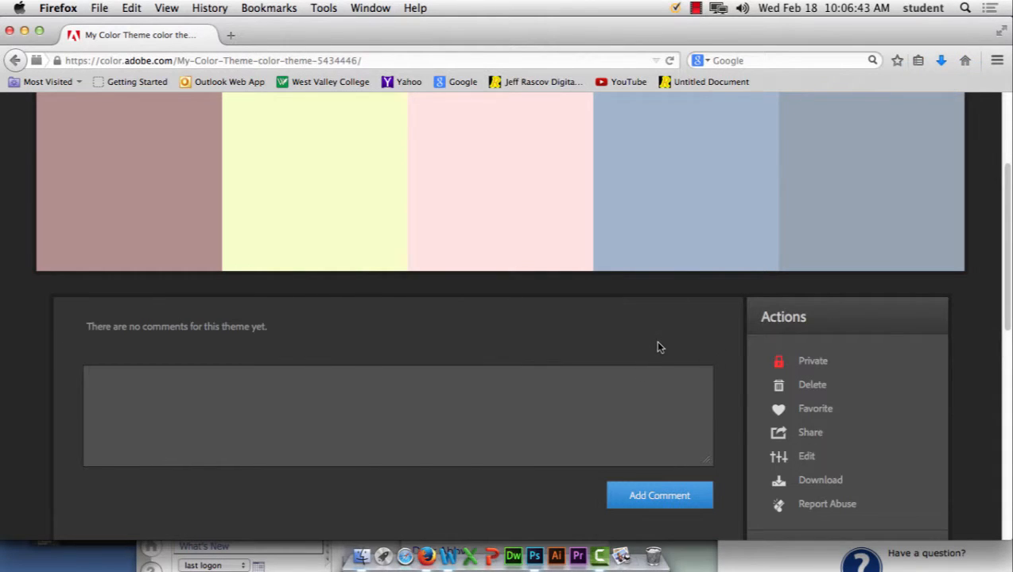
{"action": "scroll", "coordinate": [658, 346], "scroll_direction": "up", "scroll_amount": 3}
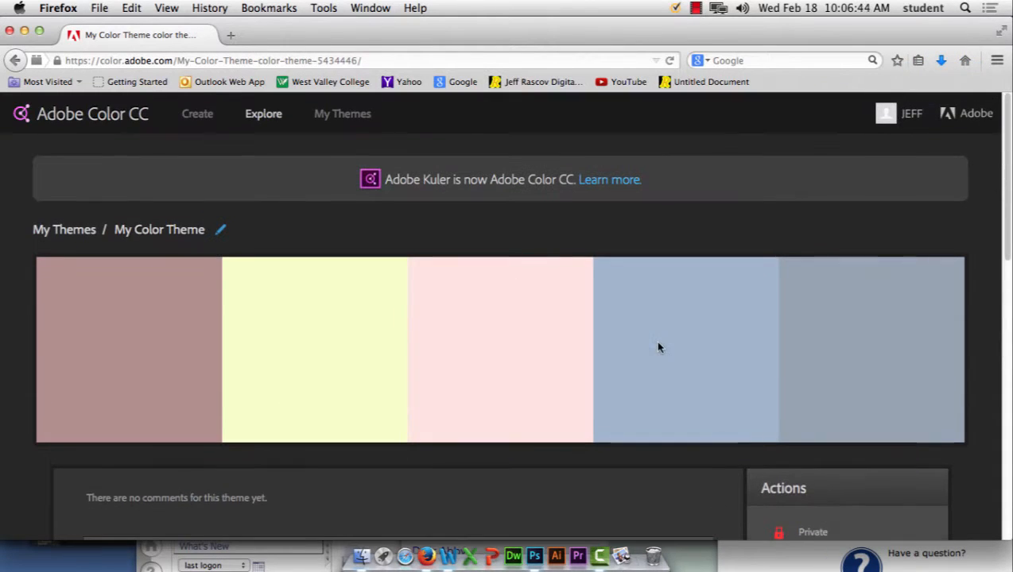
Step: Replace the title My Color Theme with 'great theme'
{"action": "left_click", "coordinate": [221, 229]}
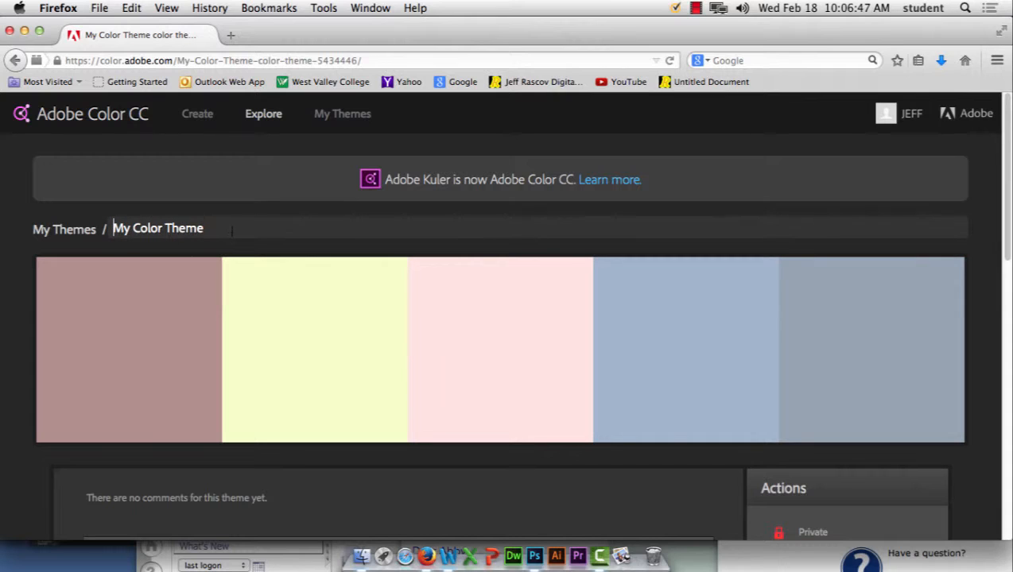
{"action": "left_click_drag", "start_coordinate": [205, 230], "coordinate": [74, 232]}
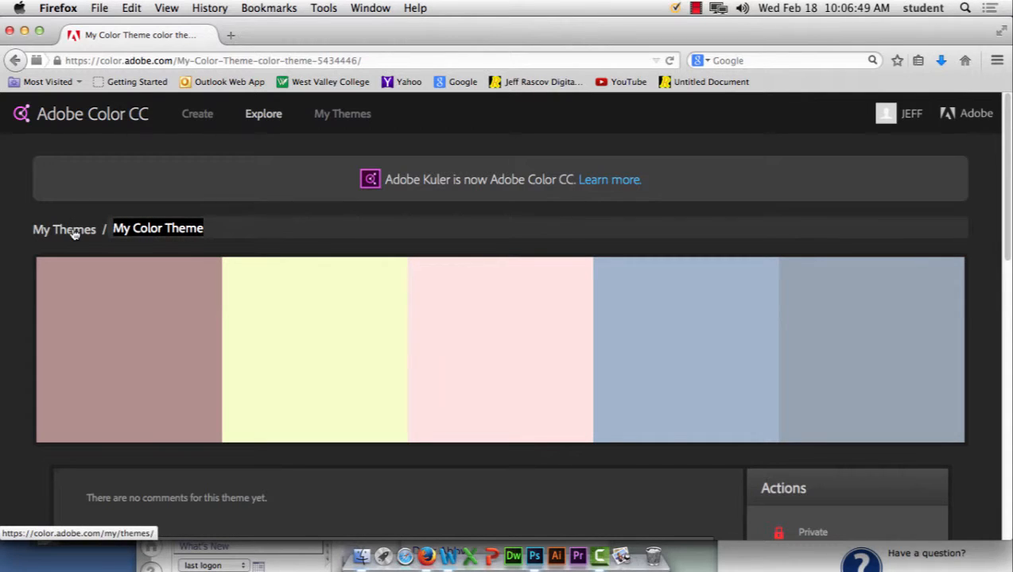
{"action": "type", "text": "great "}
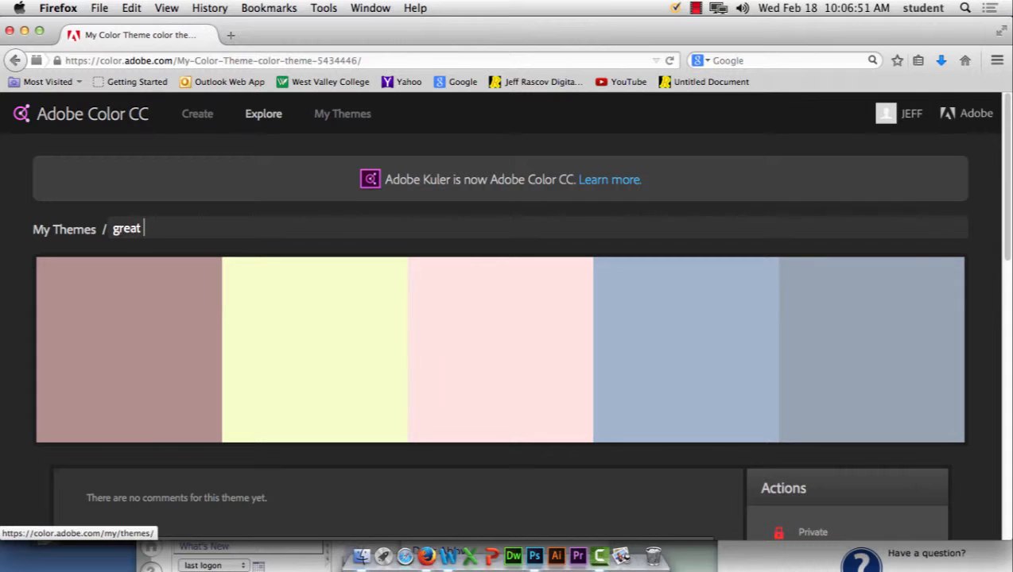
{"action": "type", "text": "theme"}
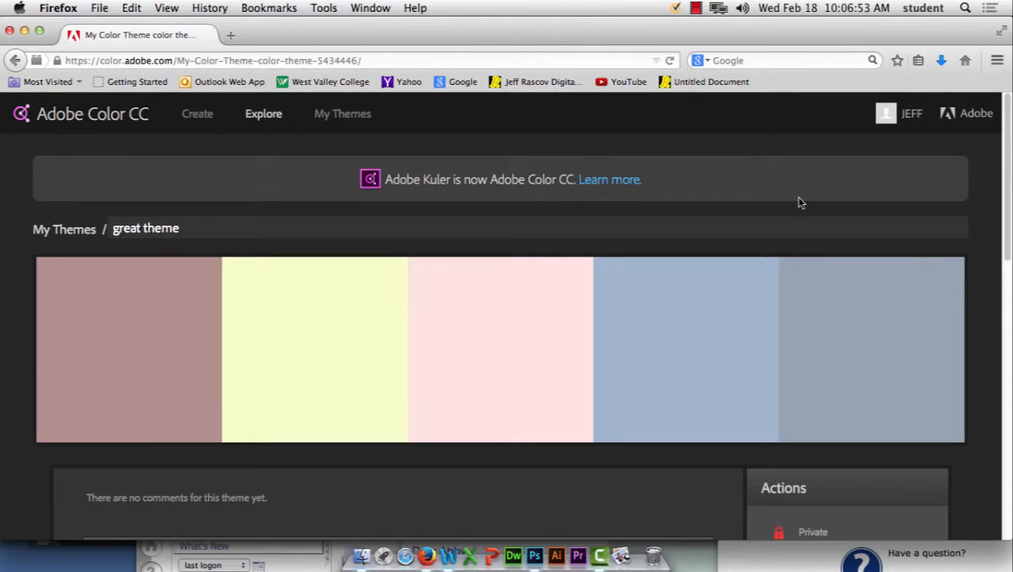
{"action": "key", "text": "Return"}
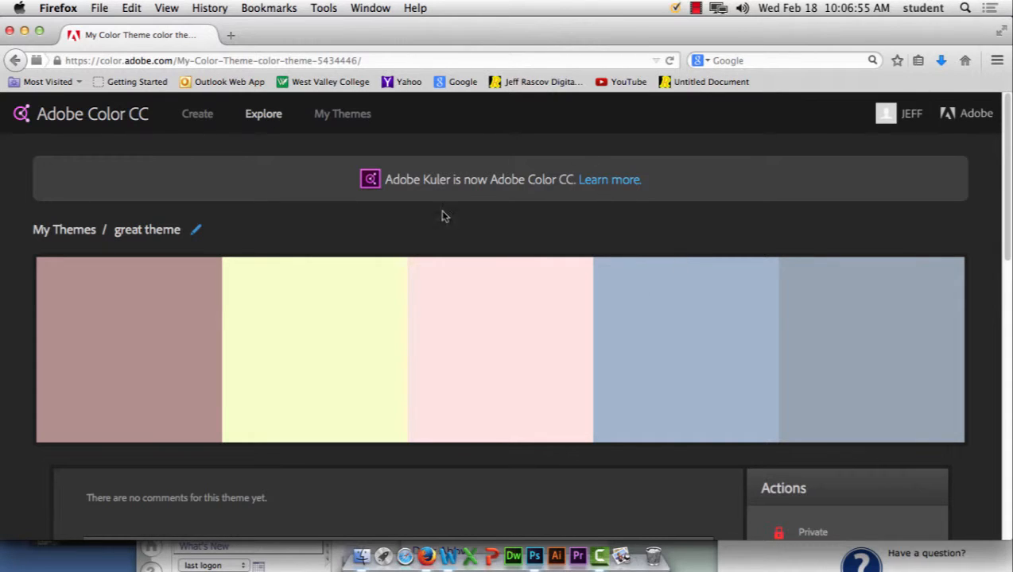
Step: Go to My Themes and browse the saved themes, great theme listed first
{"action": "left_click", "coordinate": [347, 119]}
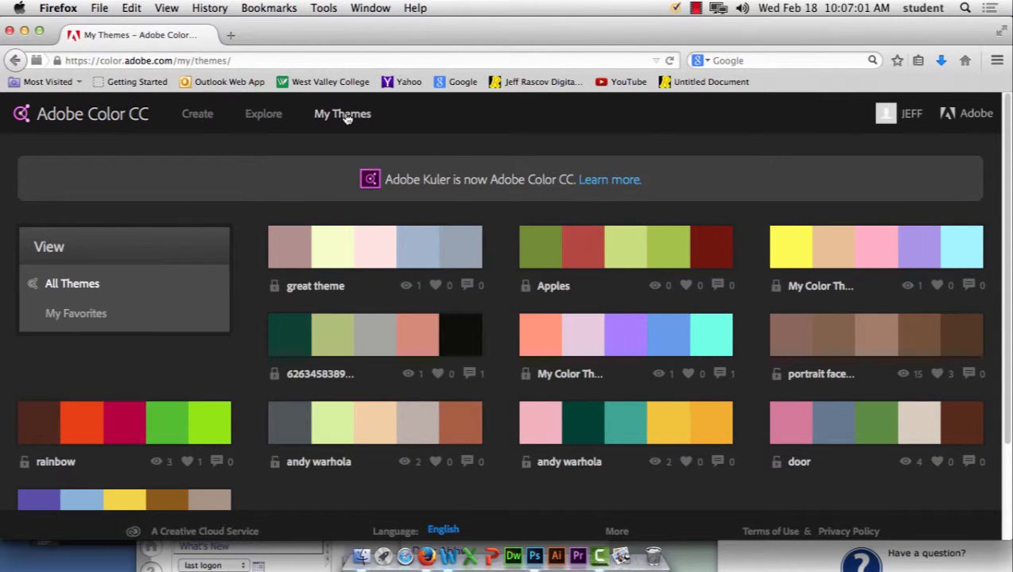
{"action": "mouse_move", "coordinate": [910, 359]}
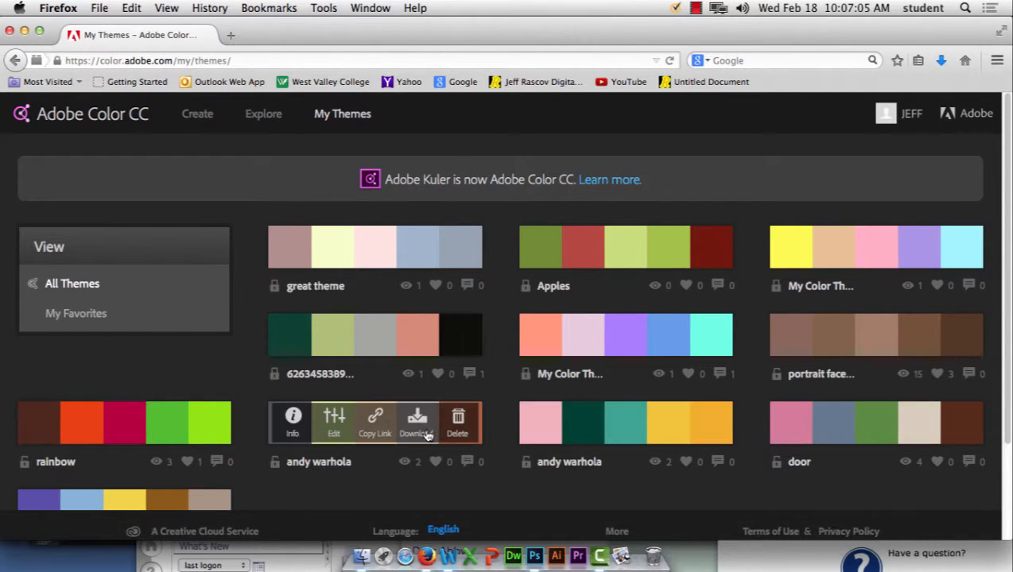
{"action": "scroll", "coordinate": [470, 406], "scroll_direction": "down", "scroll_amount": 3}
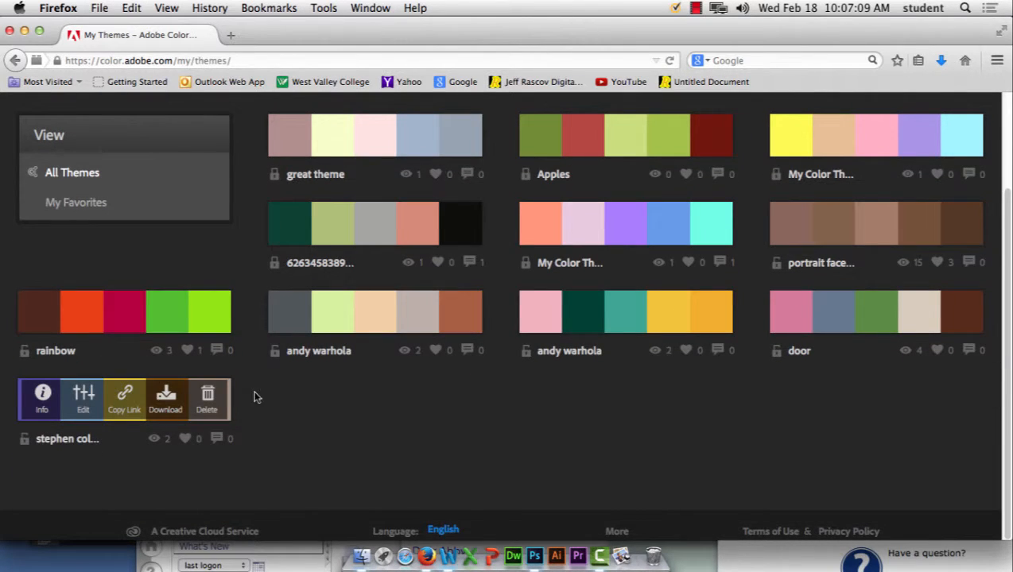
{"action": "mouse_move", "coordinate": [299, 141]}
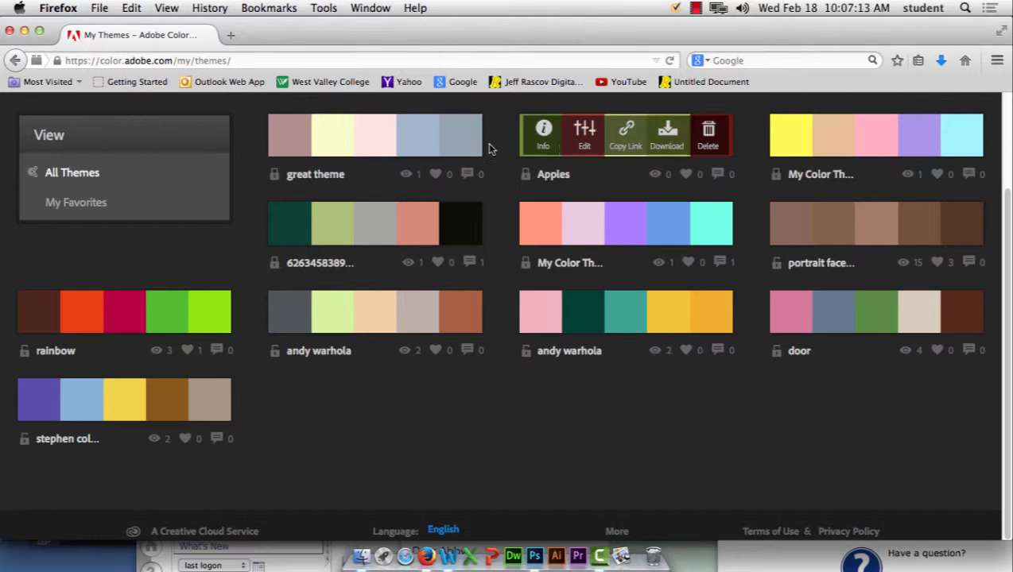
Step: Start and cancel a great theme swatch download, then copy its shareable link
{"action": "left_click", "coordinate": [437, 139]}
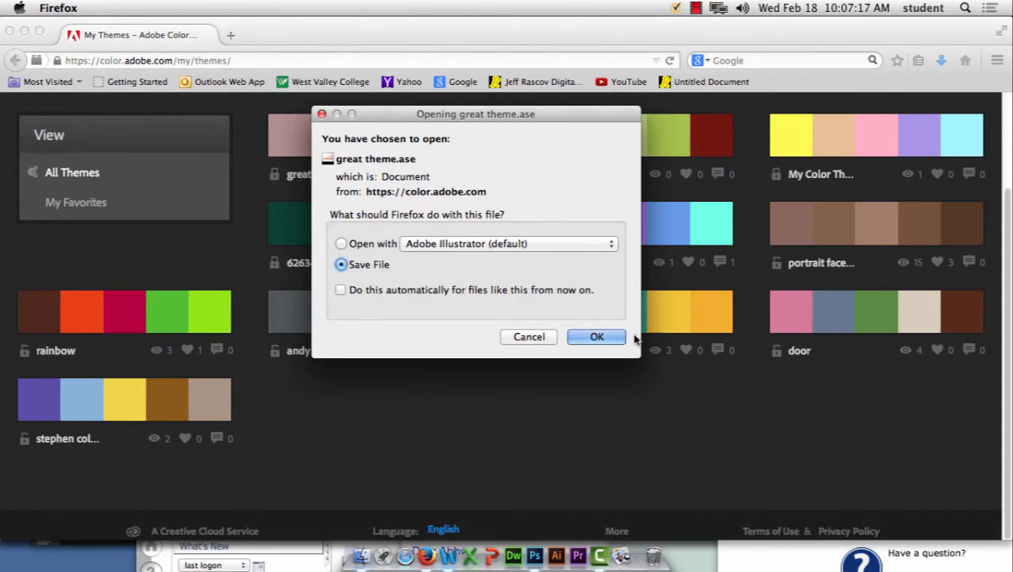
{"action": "left_click", "coordinate": [528, 338]}
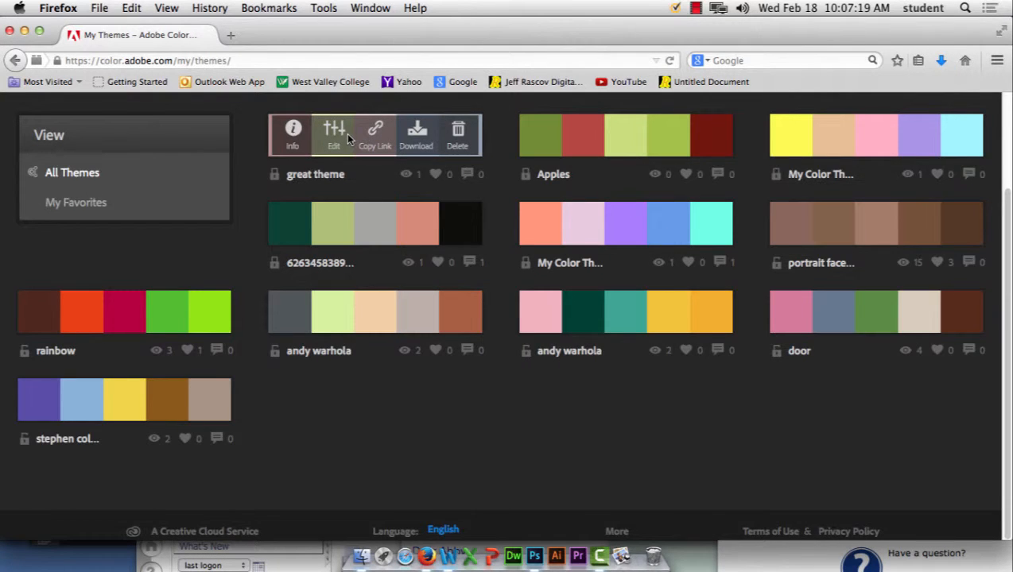
{"action": "left_click", "coordinate": [373, 135]}
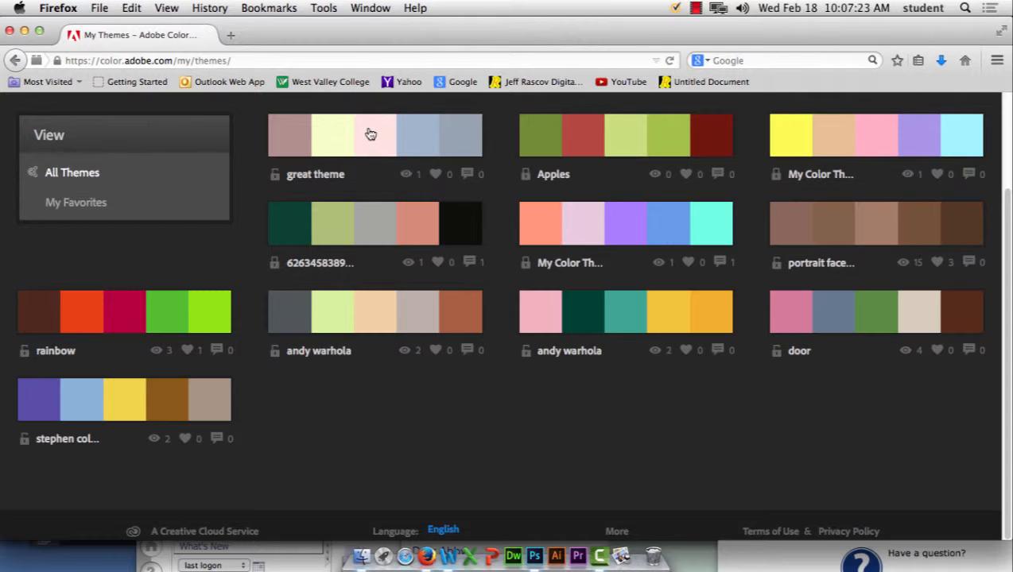
{"action": "mouse_move", "coordinate": [369, 132]}
{"action": "left_click", "coordinate": [335, 134]}
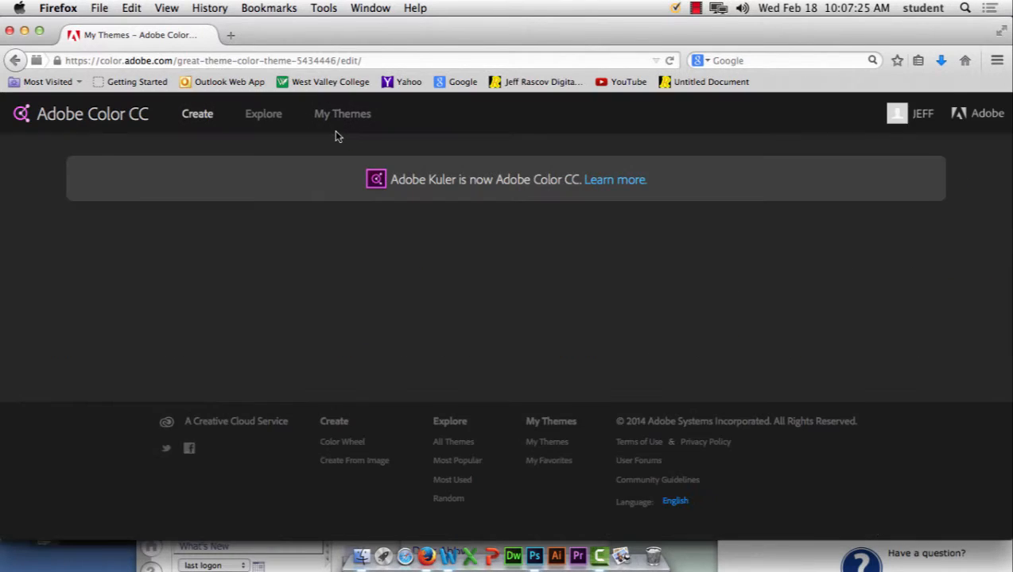
{"action": "scroll", "coordinate": [823, 319], "scroll_direction": "down", "scroll_amount": 10}
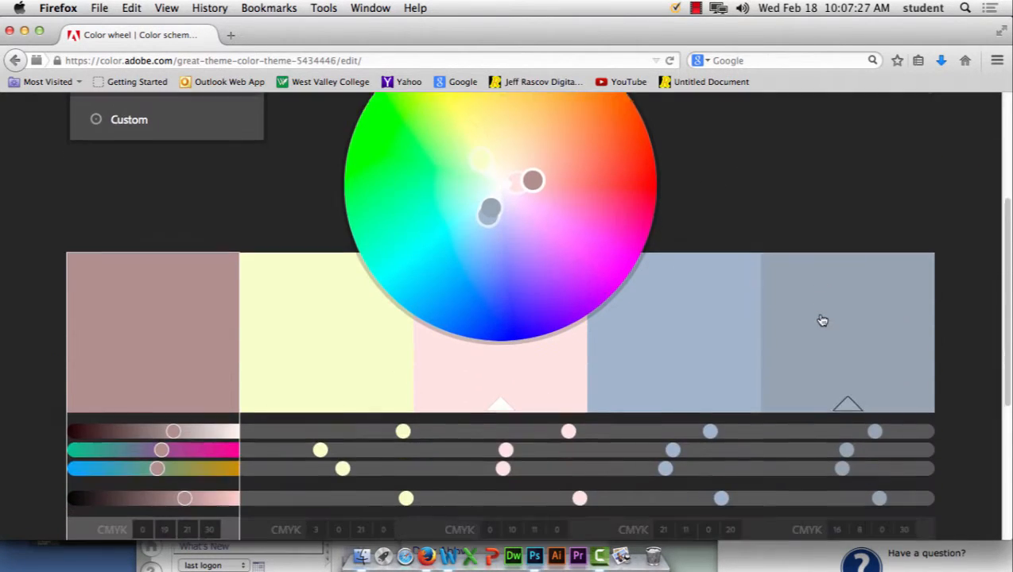
{"action": "scroll", "coordinate": [822, 320], "scroll_direction": "down", "scroll_amount": 1}
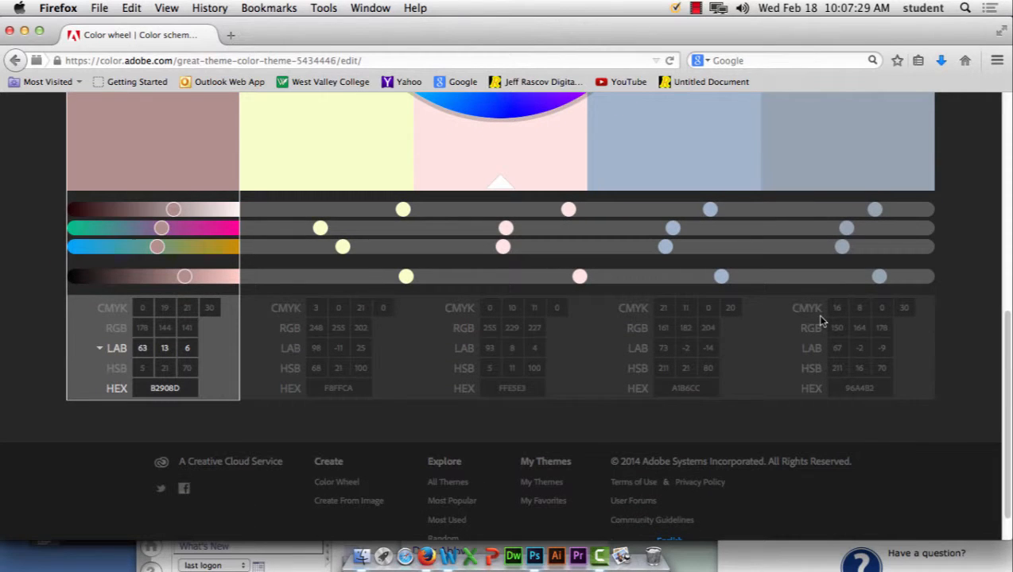
{"action": "left_click_drag", "start_coordinate": [182, 389], "coordinate": [142, 389]}
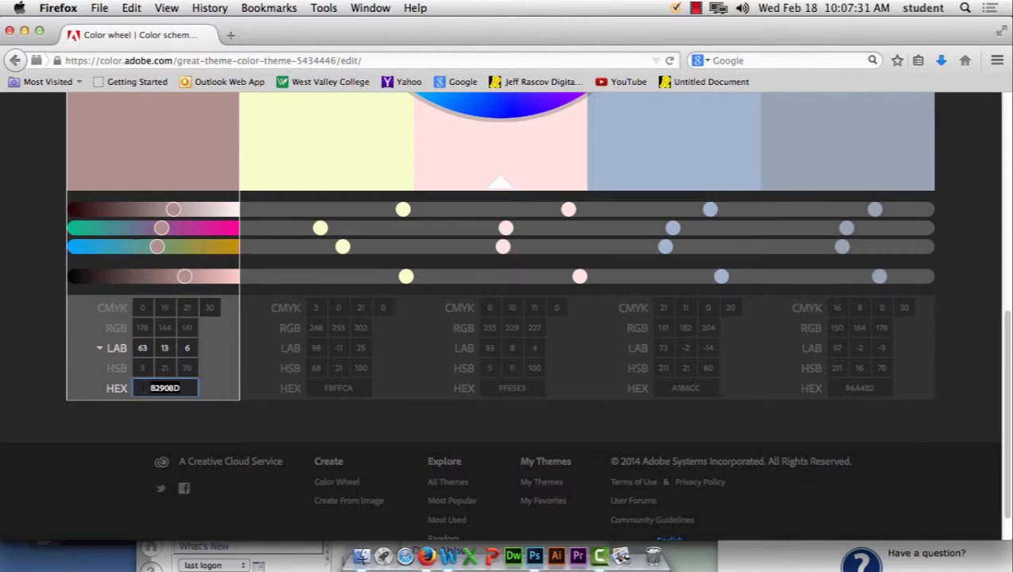
{"action": "left_click", "coordinate": [363, 389]}
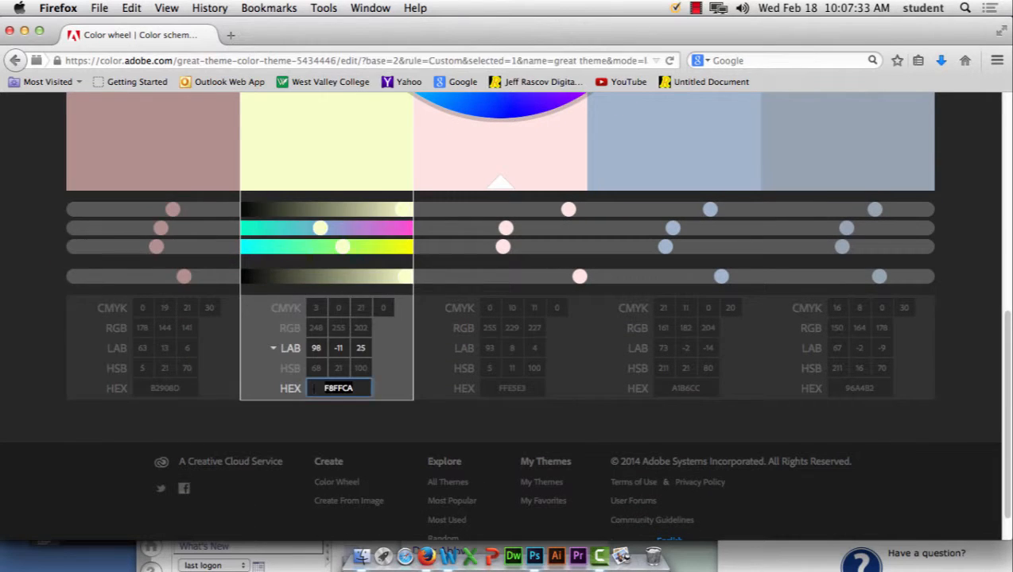
{"action": "key", "text": "Tab"}
{"action": "key", "text": "Tab"}
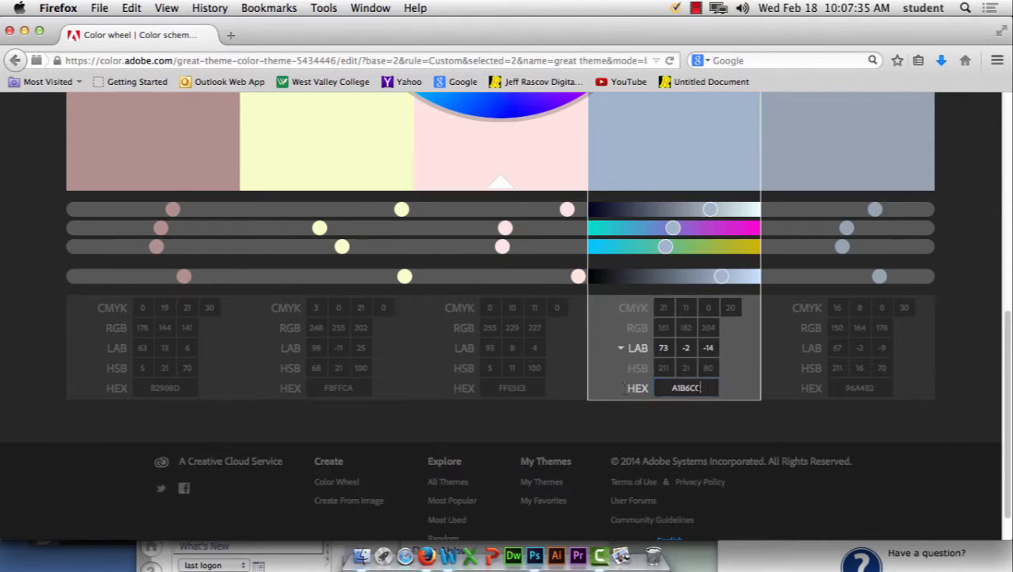
{"action": "key", "text": "Tab"}
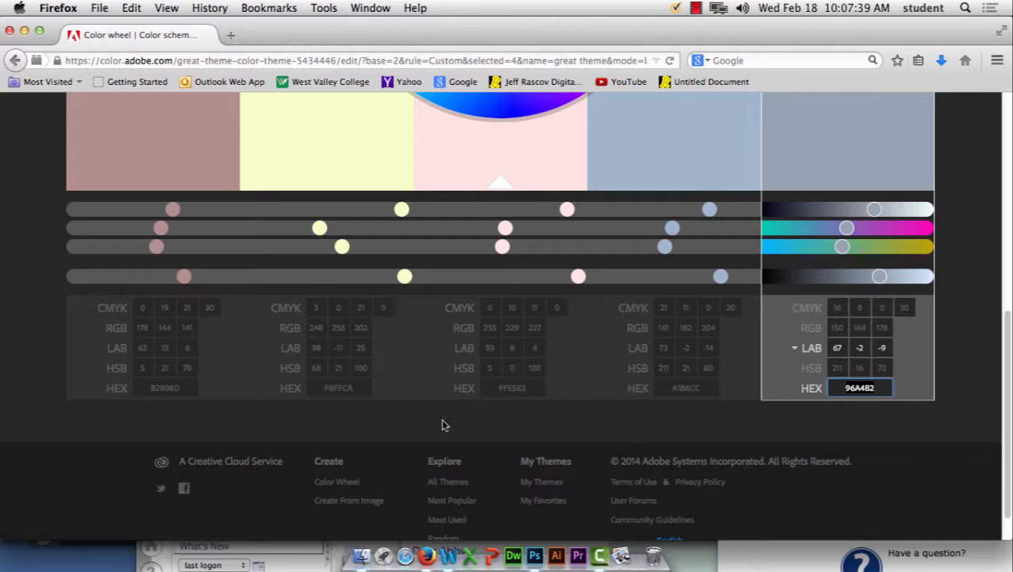
{"action": "left_click", "coordinate": [515, 397]}
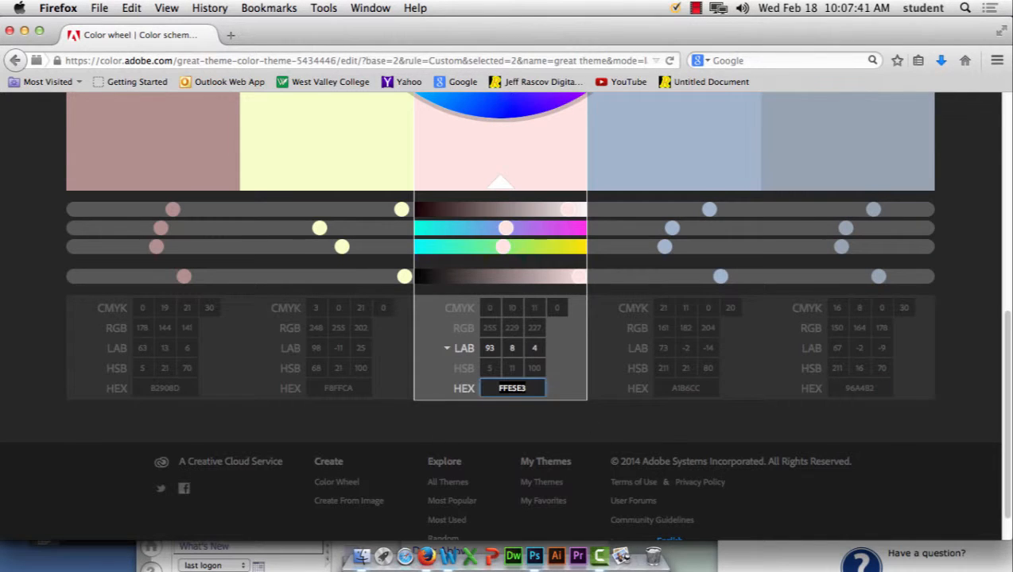
{"action": "key", "text": "shift+Tab"}
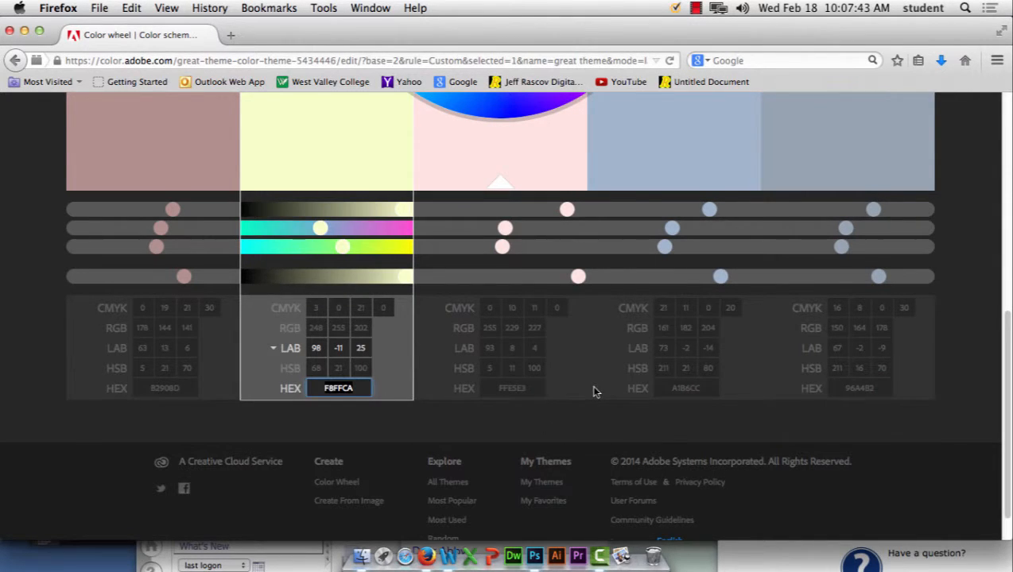
{"action": "scroll", "coordinate": [593, 390], "scroll_direction": "up", "scroll_amount": 8}
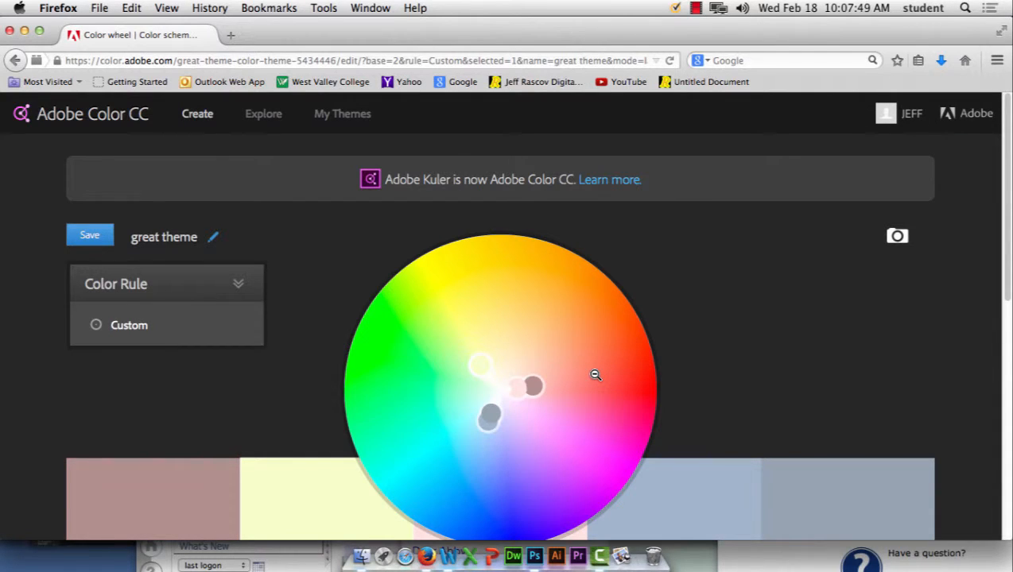
{"action": "left_click", "coordinate": [358, 117]}
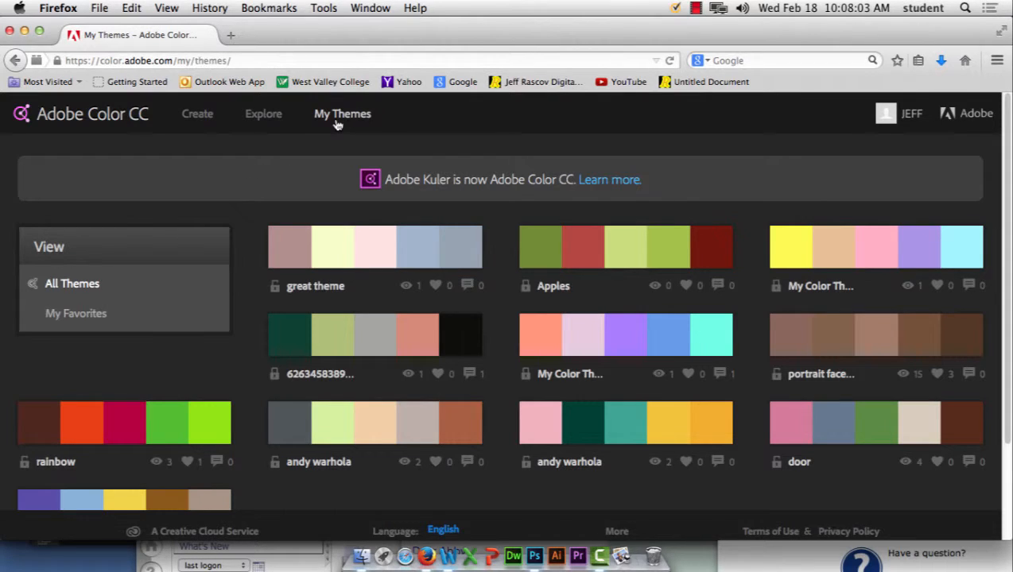
Step: Show great theme on the colour wheel with swatches B2908D, F8FFCA, FFE5E3, A1B6CC and 96A4B2
{"action": "left_click", "coordinate": [199, 114]}
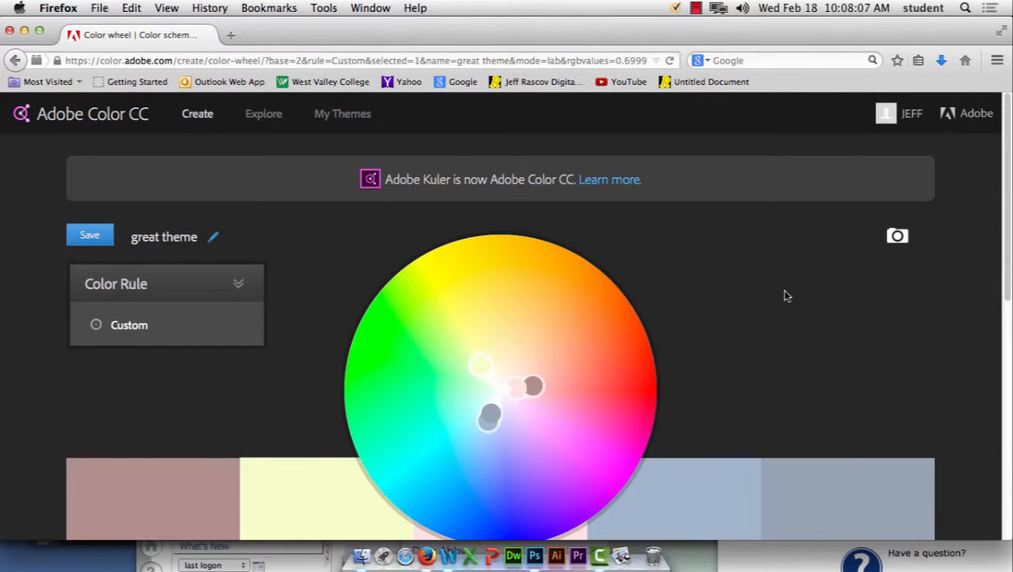
{"action": "scroll", "coordinate": [780, 289], "scroll_direction": "down", "scroll_amount": 10}
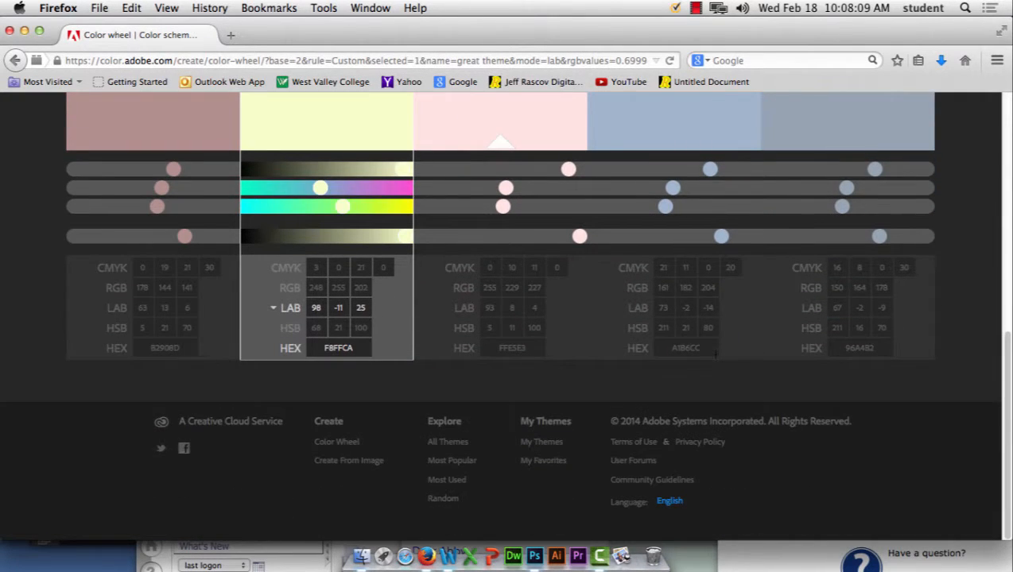
{"action": "scroll", "coordinate": [714, 354], "scroll_direction": "up", "scroll_amount": 10}
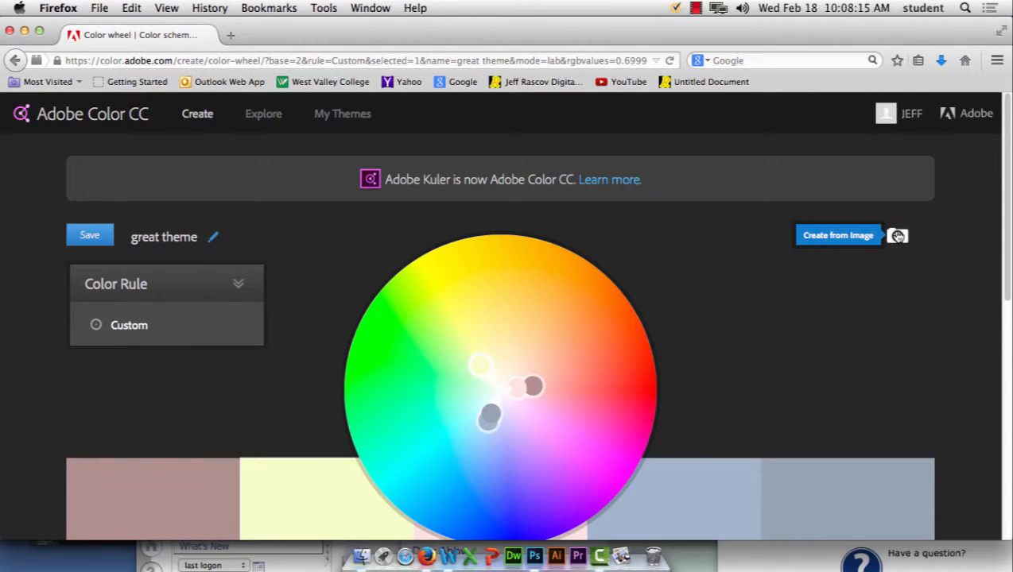
Step: Build the Apples theme from Apples.jpg and select its orange-red colour
{"action": "left_click", "coordinate": [871, 236]}
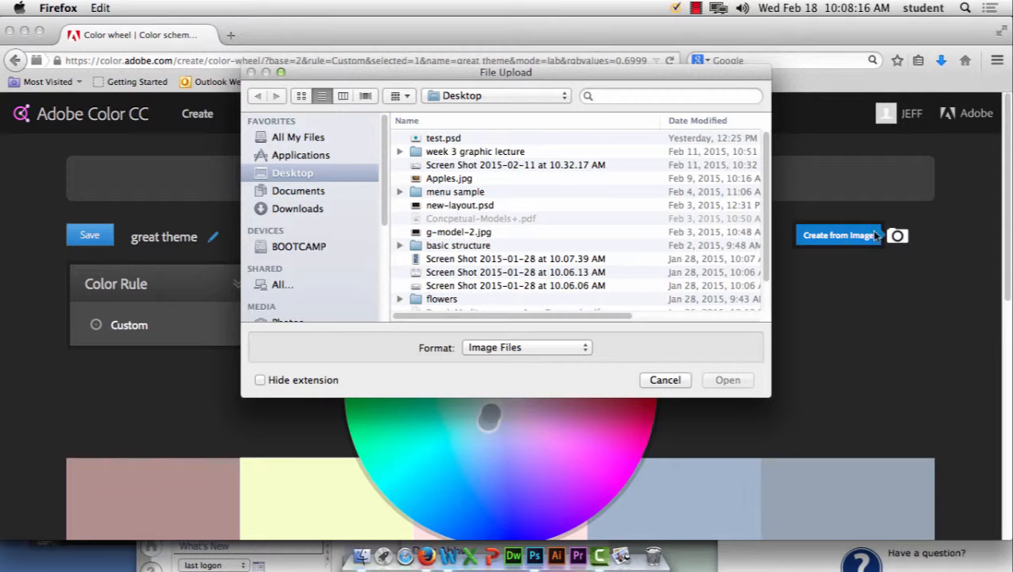
{"action": "left_click", "coordinate": [445, 179]}
{"action": "left_click", "coordinate": [742, 377]}
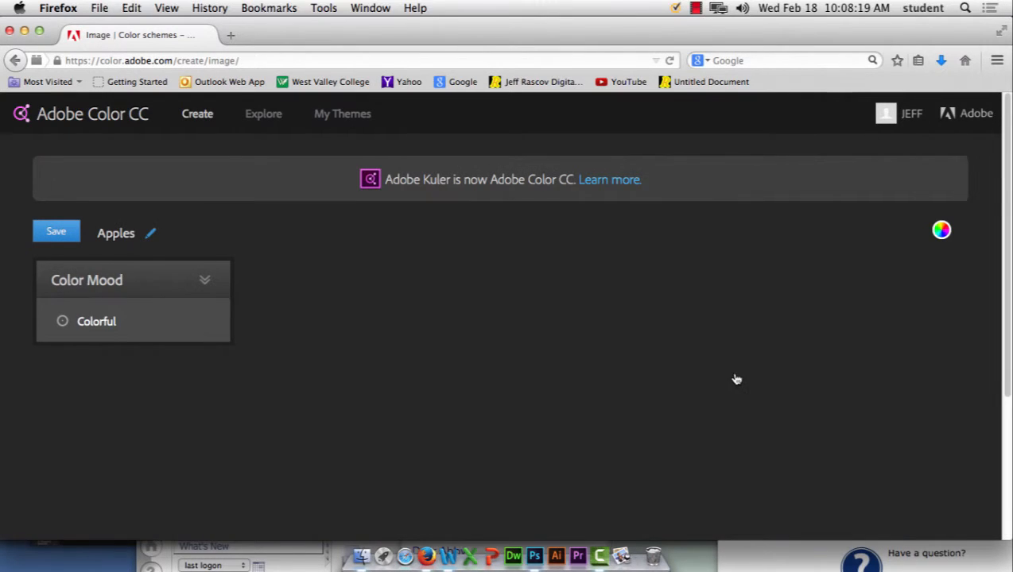
{"action": "scroll", "coordinate": [734, 378], "scroll_direction": "down", "scroll_amount": 5}
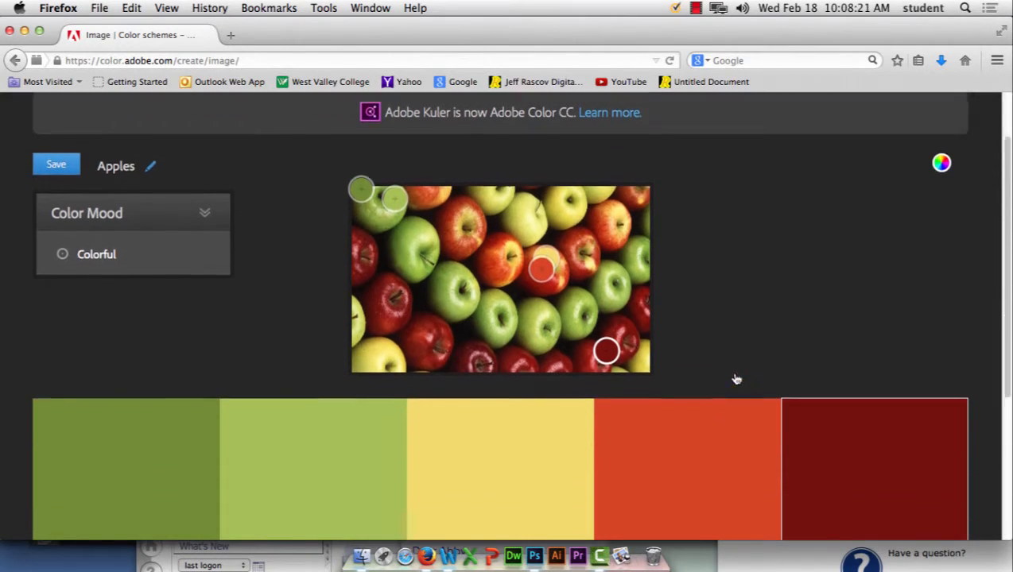
{"action": "left_click", "coordinate": [711, 311]}
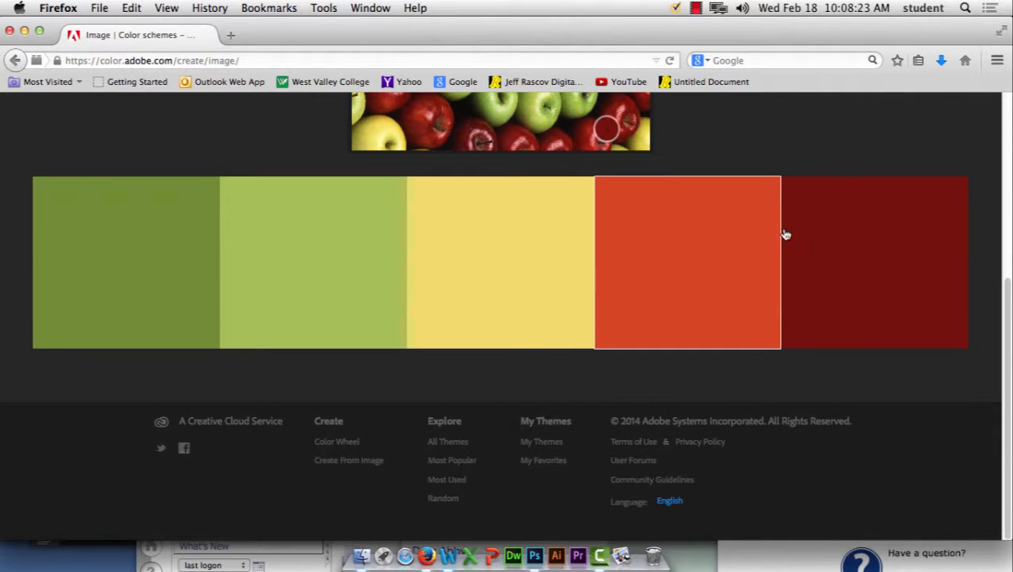
{"action": "scroll", "coordinate": [326, 179], "scroll_direction": "up", "scroll_amount": 5}
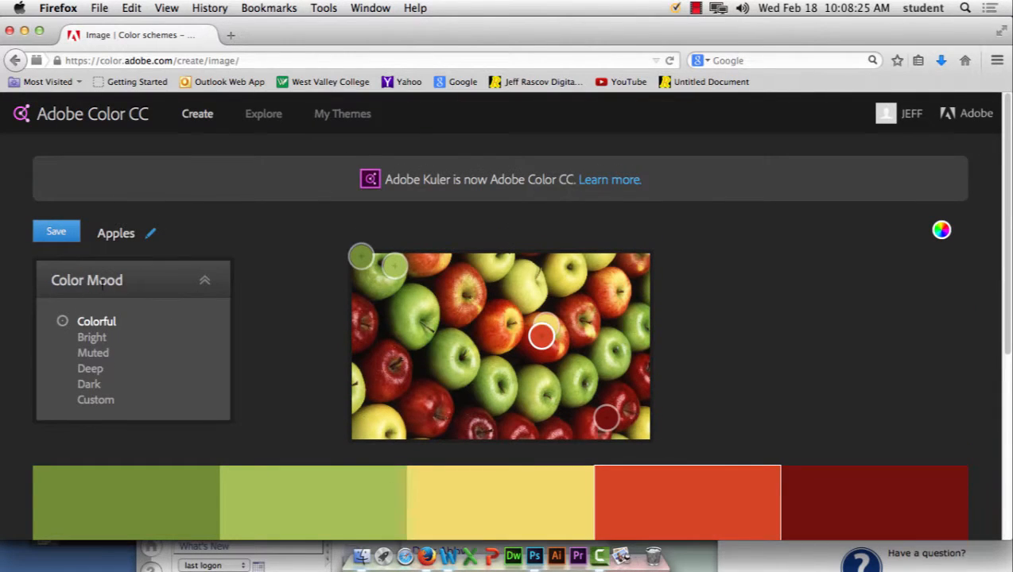
Step: Review the Apples palette on the colour wheel, then return to My Themes
{"action": "left_click", "coordinate": [941, 230]}
{"action": "scroll", "coordinate": [785, 300], "scroll_direction": "down", "scroll_amount": 8}
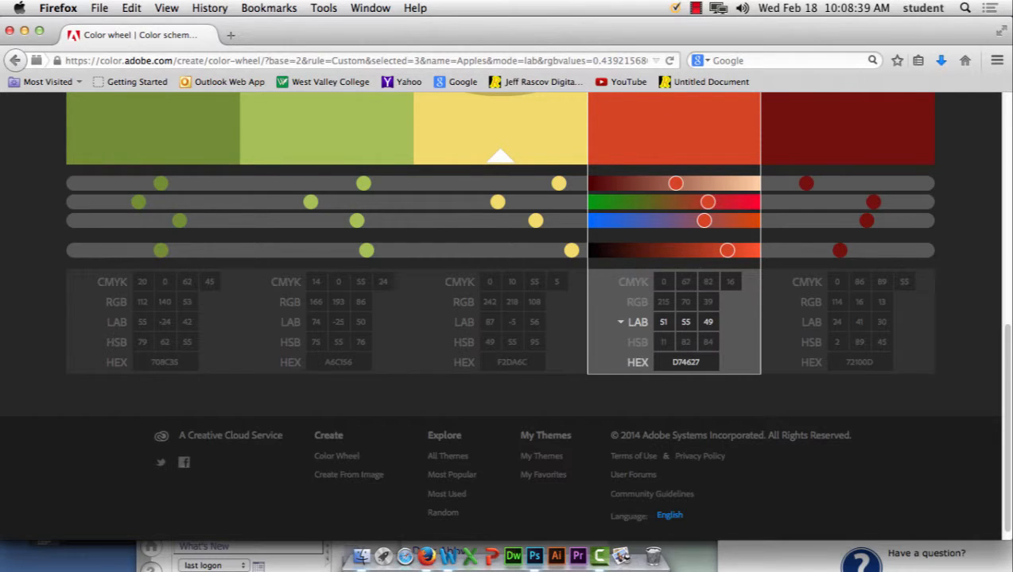
{"action": "scroll", "coordinate": [665, 362], "scroll_direction": "up", "scroll_amount": 5}
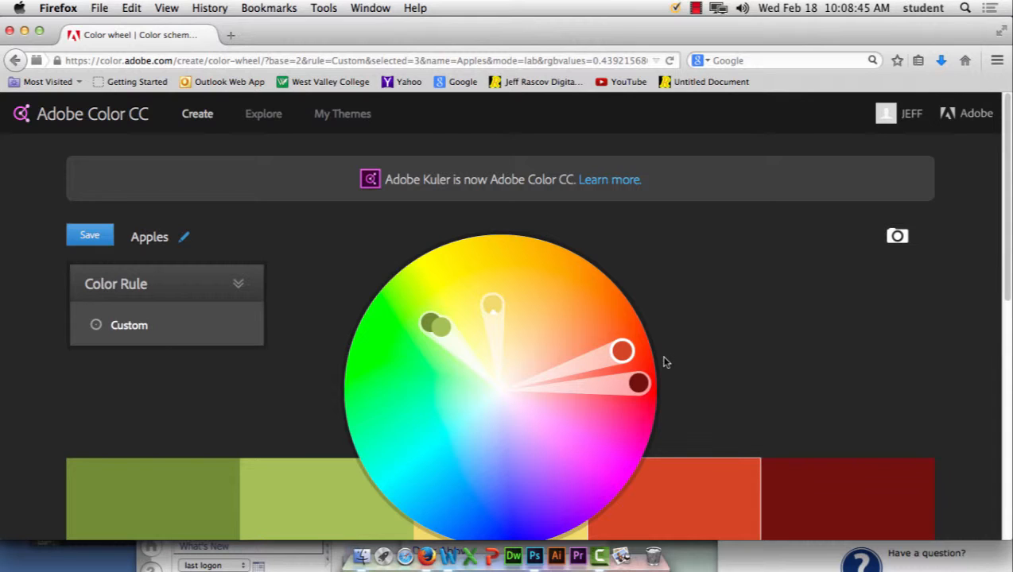
{"action": "left_click", "coordinate": [361, 114]}
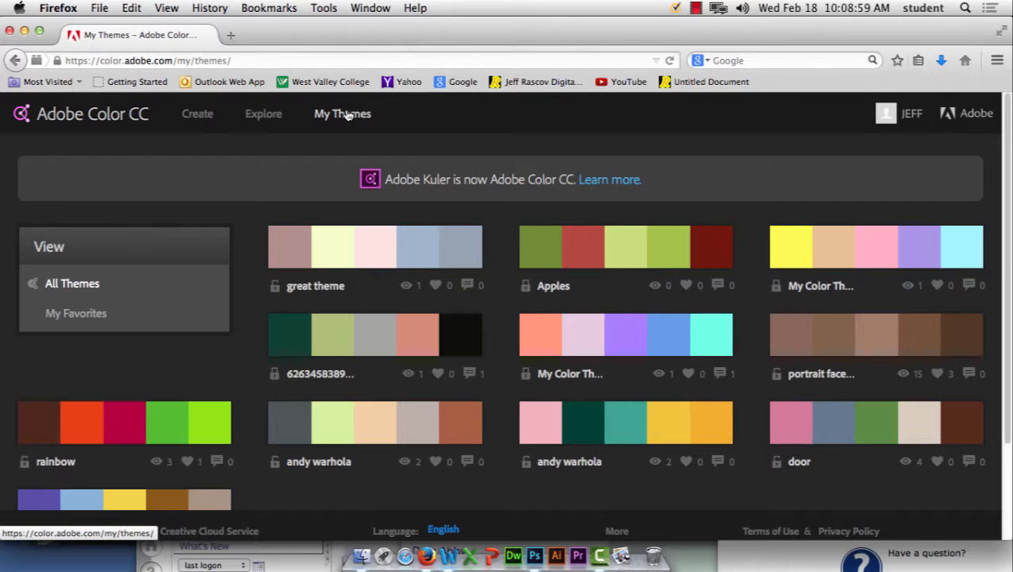
Step: Switch to Explore and scroll through the newest public themes like aqua glass and coral rest
{"action": "left_click", "coordinate": [261, 117]}
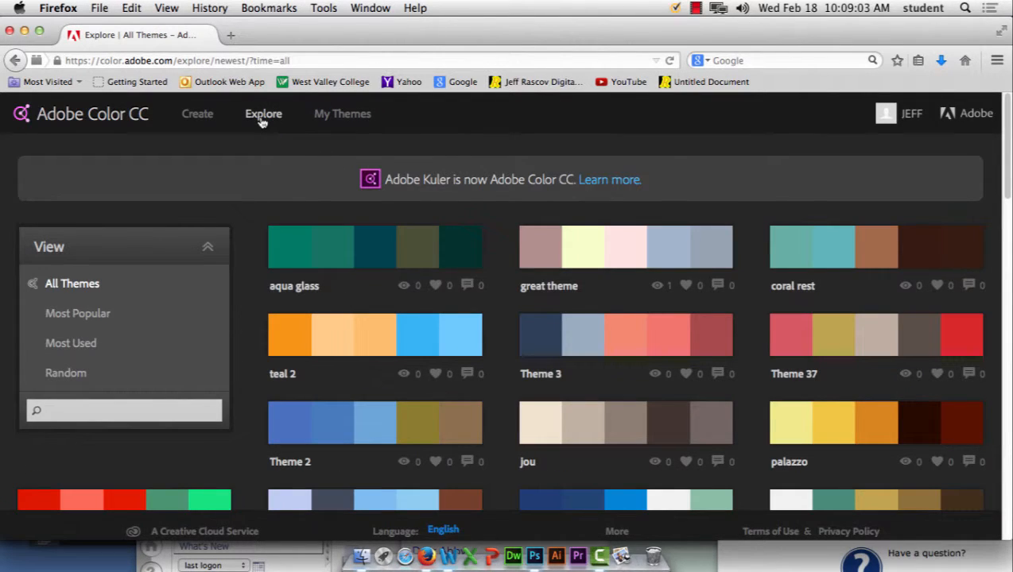
{"action": "scroll", "coordinate": [775, 375], "scroll_direction": "down", "scroll_amount": 10}
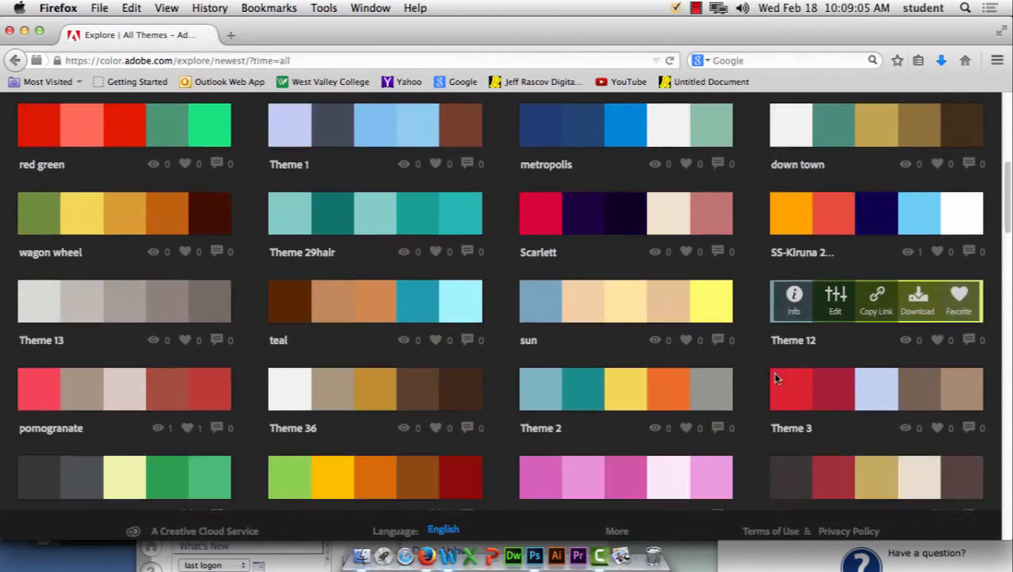
{"action": "scroll", "coordinate": [775, 379], "scroll_direction": "down", "scroll_amount": 20}
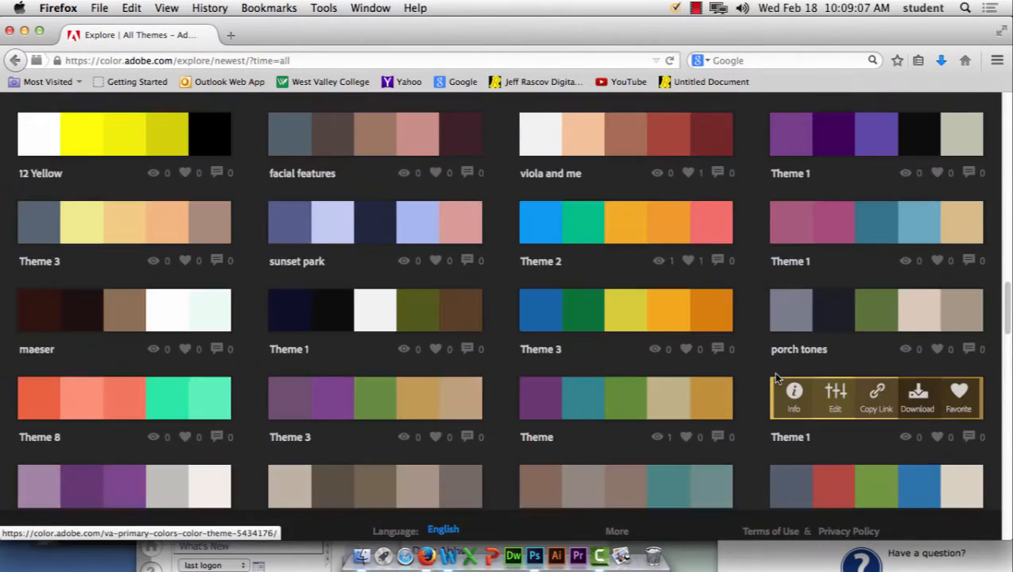
{"action": "scroll", "coordinate": [777, 380], "scroll_direction": "down", "scroll_amount": 20}
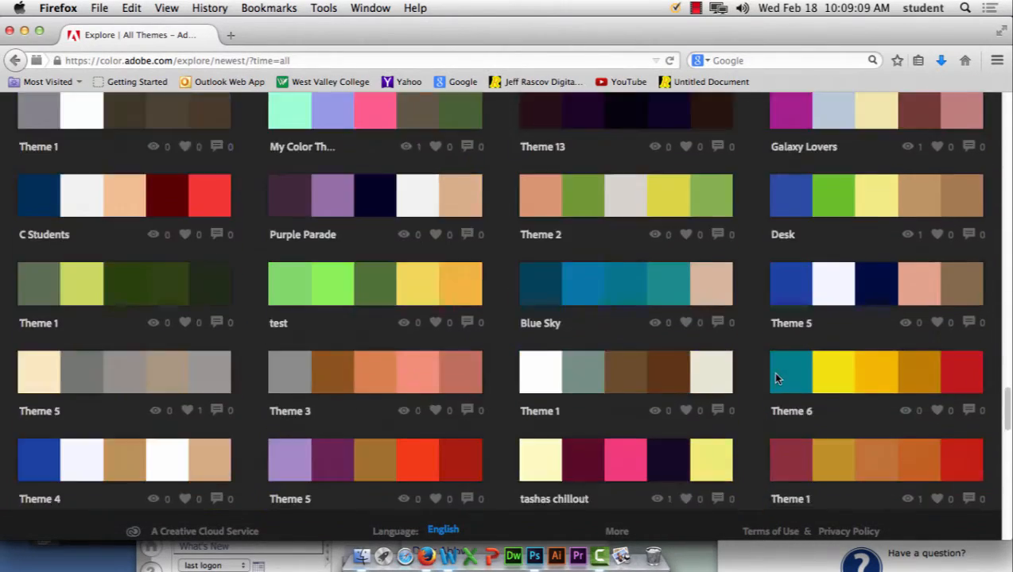
{"action": "scroll", "coordinate": [777, 380], "scroll_direction": "down", "scroll_amount": 20}
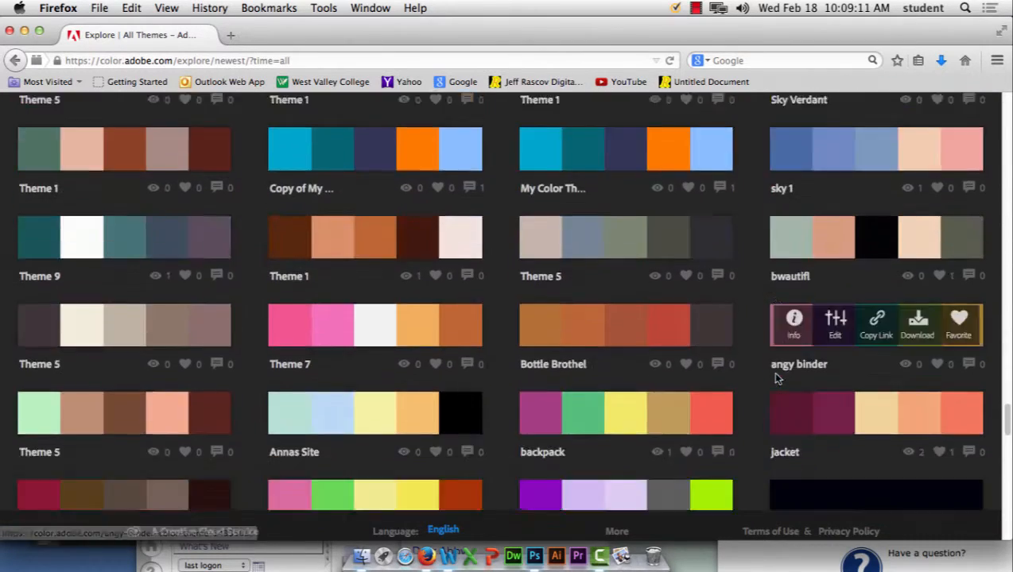
{"action": "scroll", "coordinate": [777, 379], "scroll_direction": "down", "scroll_amount": 20}
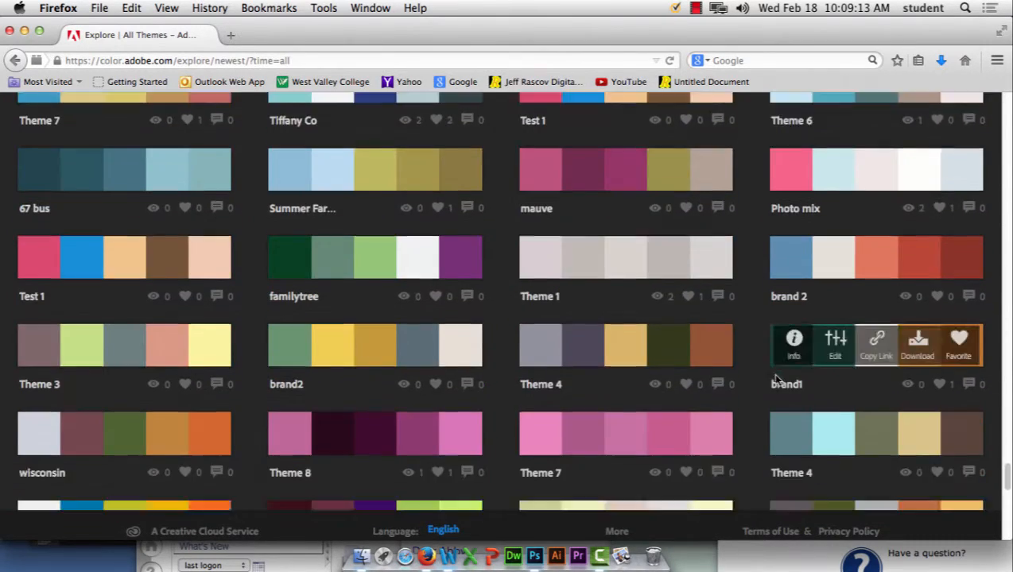
{"action": "scroll", "coordinate": [777, 379], "scroll_direction": "down", "scroll_amount": 15}
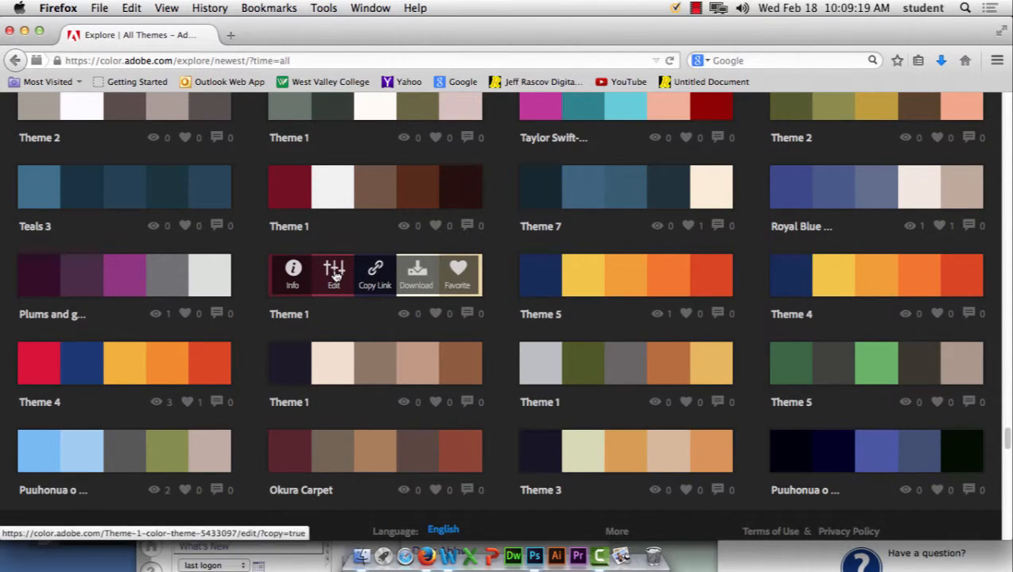
{"action": "left_click", "coordinate": [335, 274]}
{"action": "scroll", "coordinate": [664, 360], "scroll_direction": "down", "scroll_amount": 6}
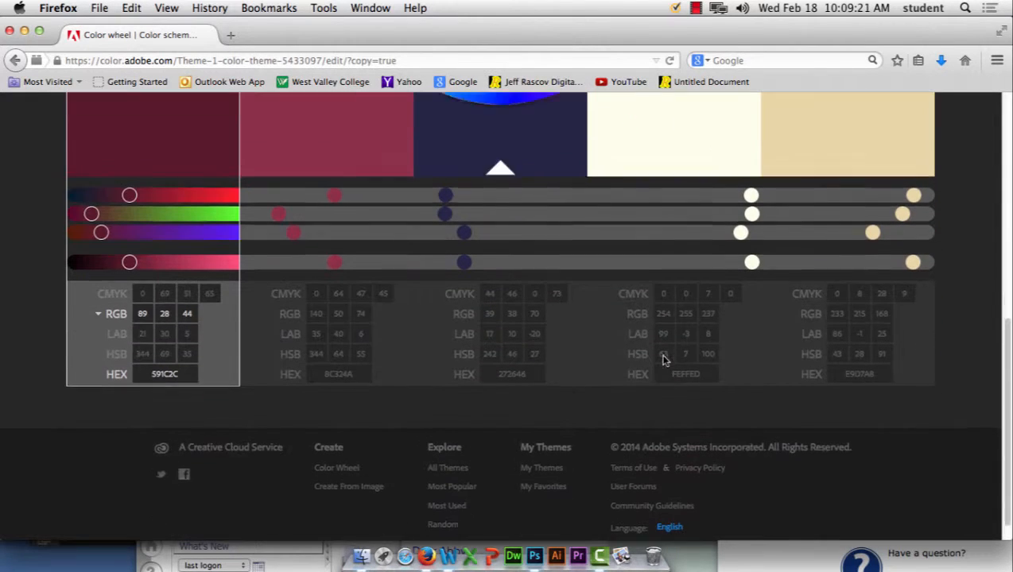
{"action": "scroll", "coordinate": [664, 360], "scroll_direction": "down", "scroll_amount": 2}
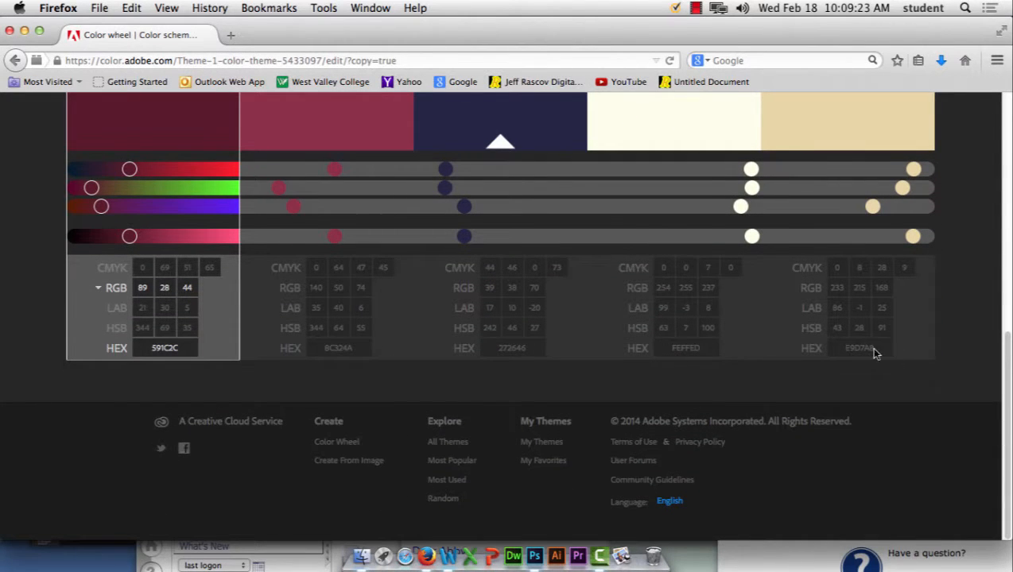
{"action": "scroll", "coordinate": [599, 422], "scroll_direction": "up", "scroll_amount": 10}
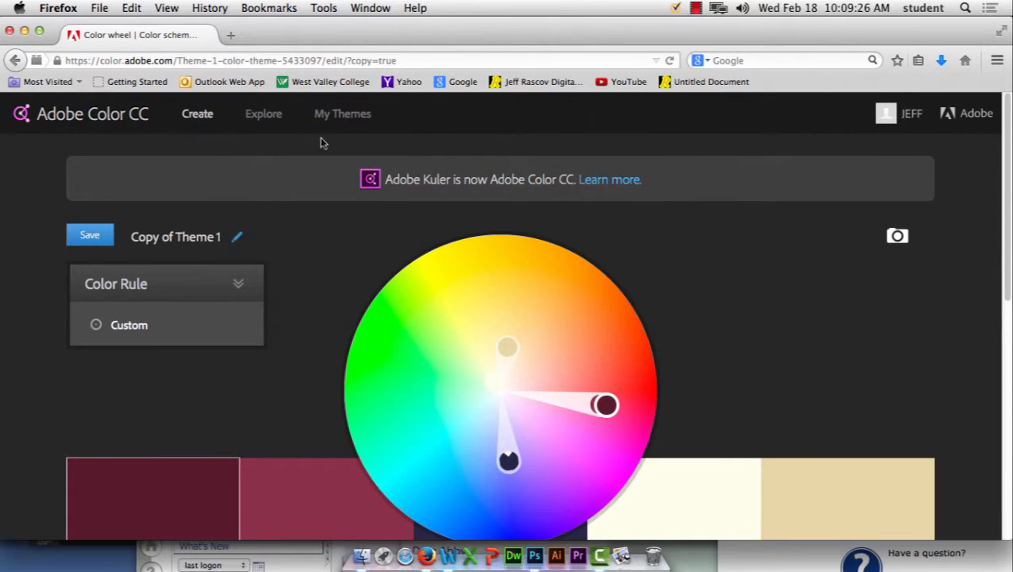
{"action": "left_click", "coordinate": [257, 117]}
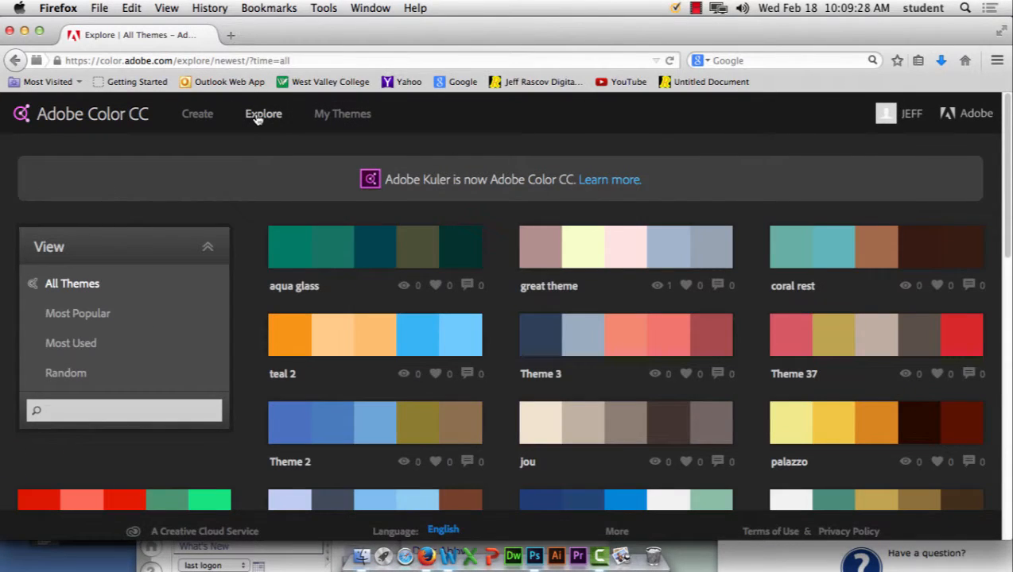
Step: Sort Explore by Most Popular and browse themes such as sandy stone, Firenze and Neutral Blue
{"action": "left_click", "coordinate": [90, 316]}
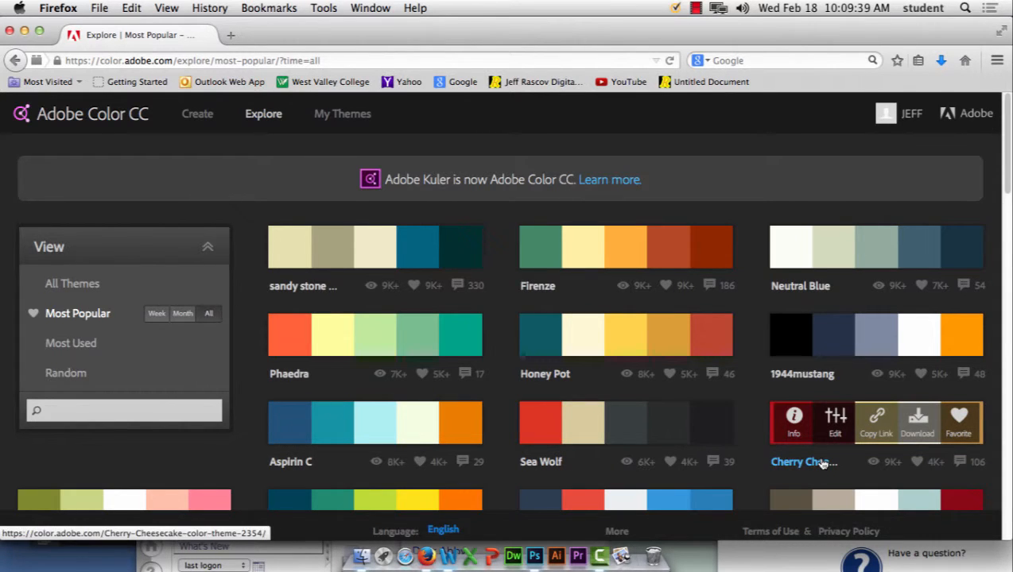
{"action": "scroll", "coordinate": [823, 464], "scroll_direction": "down", "scroll_amount": 5}
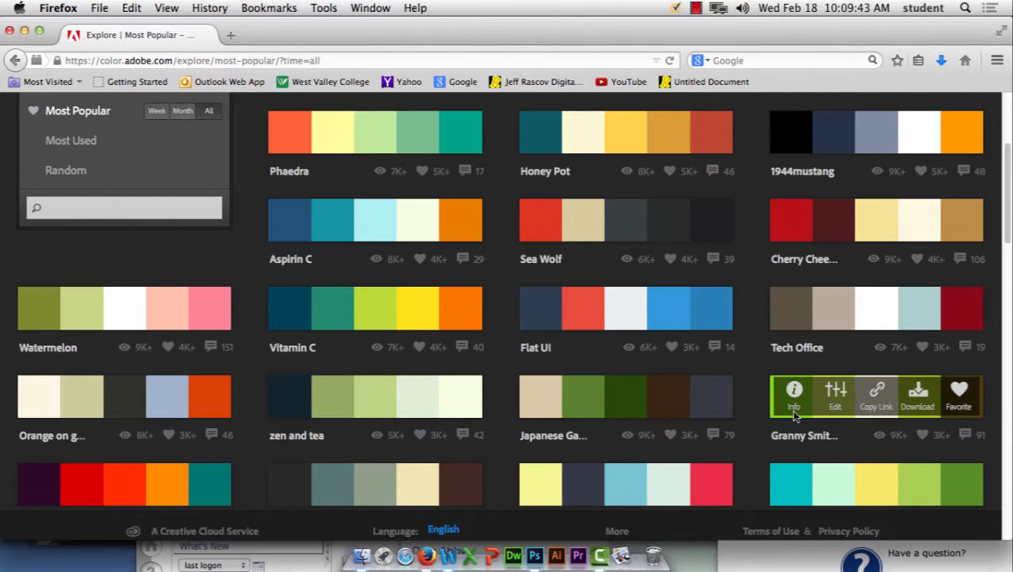
{"action": "scroll", "coordinate": [794, 415], "scroll_direction": "down", "scroll_amount": 1}
{"action": "scroll", "coordinate": [636, 294], "scroll_direction": "down", "scroll_amount": 7}
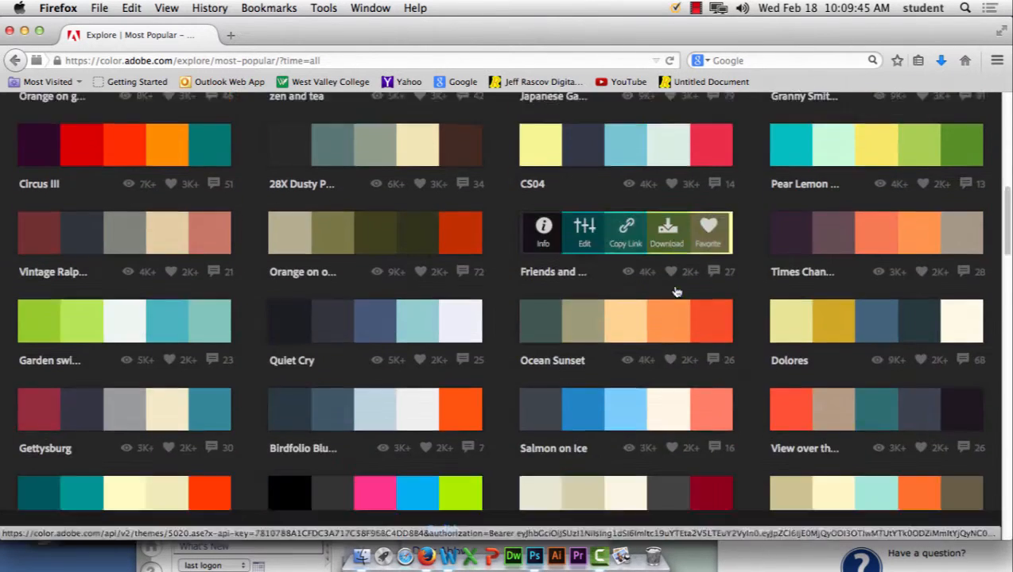
{"action": "scroll", "coordinate": [676, 293], "scroll_direction": "down", "scroll_amount": 13}
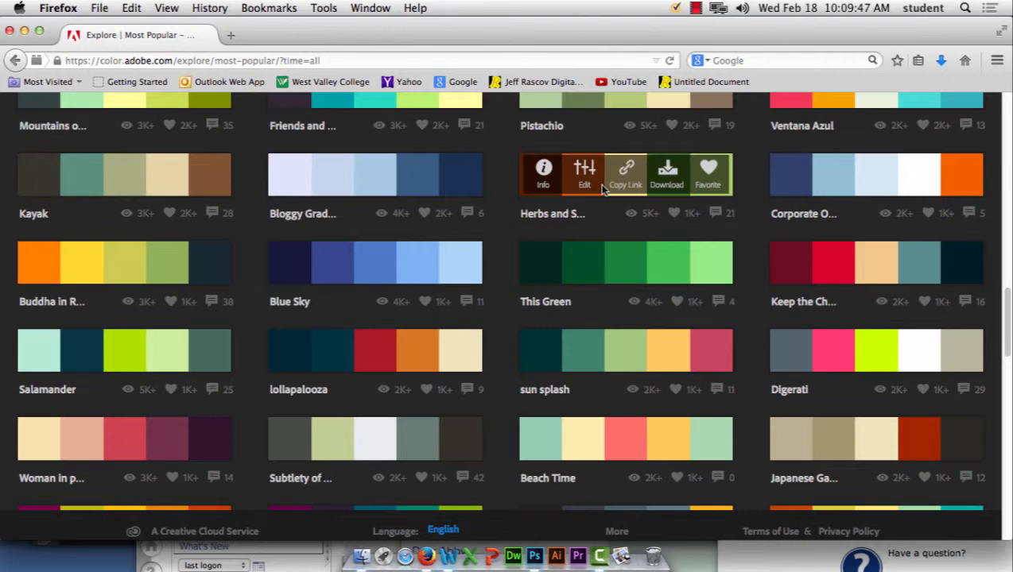
{"action": "scroll", "coordinate": [603, 188], "scroll_direction": "up", "scroll_amount": 5}
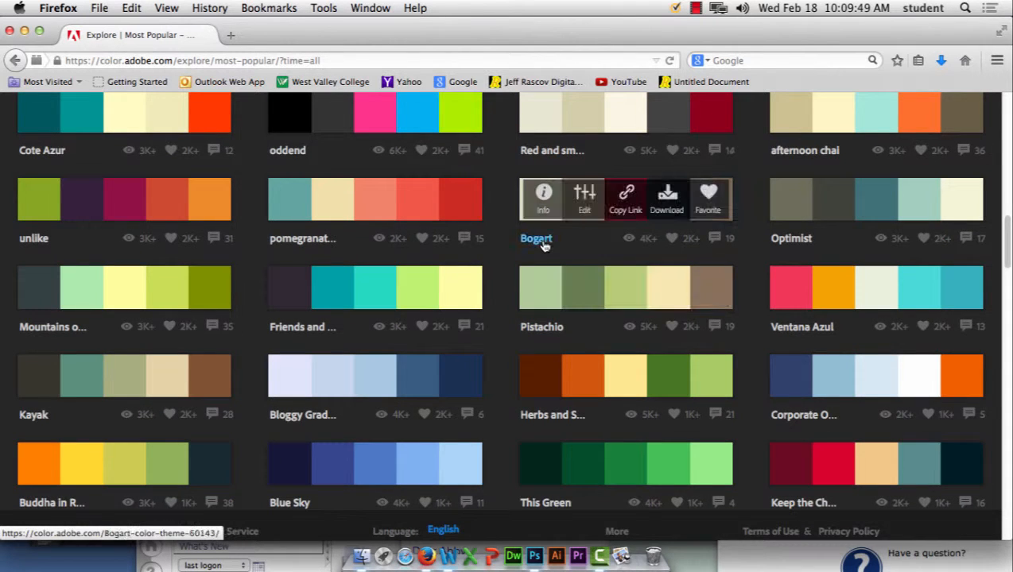
{"action": "scroll", "coordinate": [361, 374], "scroll_direction": "down", "scroll_amount": 15}
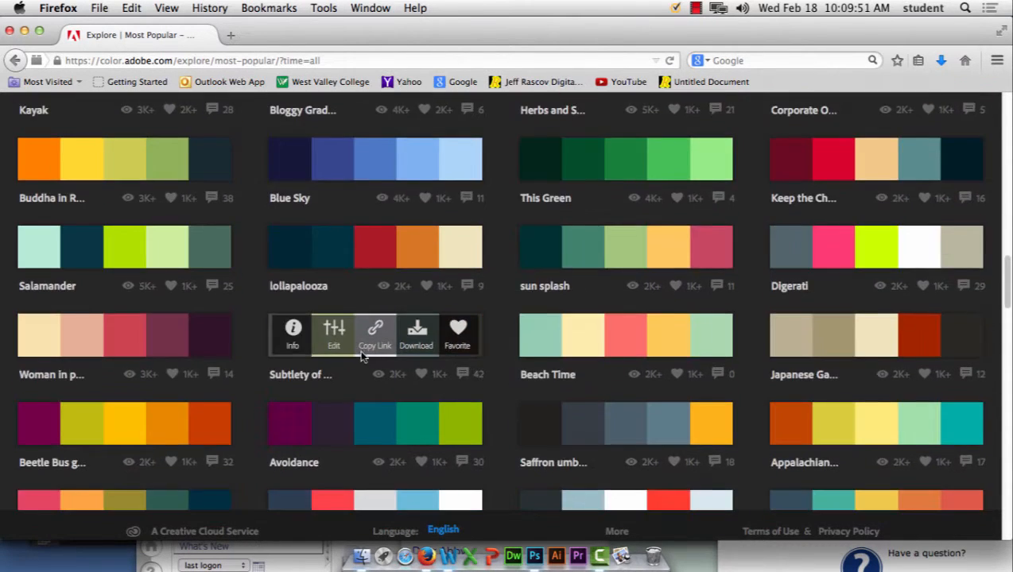
{"action": "scroll", "coordinate": [364, 350], "scroll_direction": "down", "scroll_amount": 20}
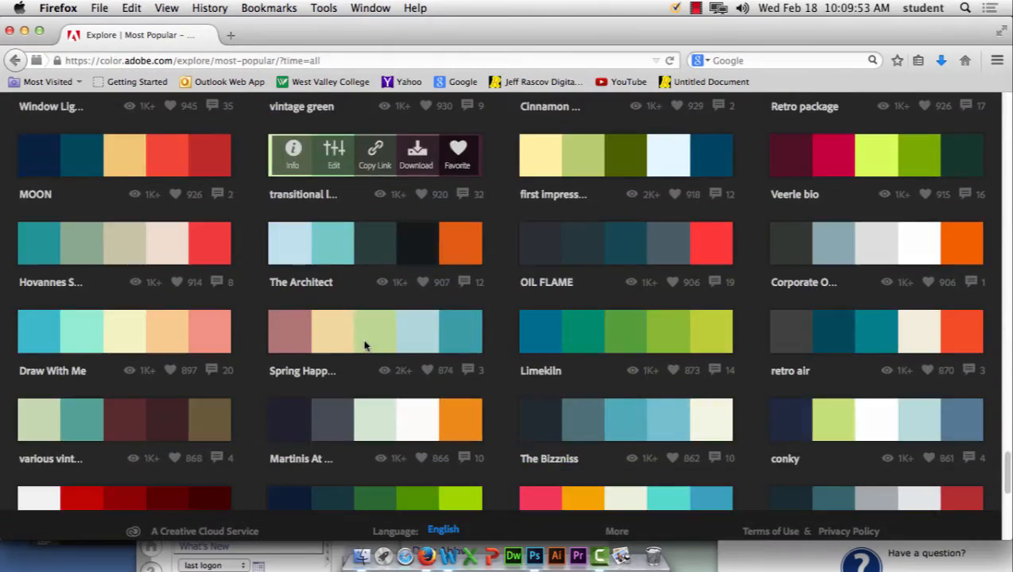
{"action": "scroll", "coordinate": [362, 341], "scroll_direction": "up", "scroll_amount": 8}
{"action": "scroll", "coordinate": [363, 338], "scroll_direction": "up", "scroll_amount": 20}
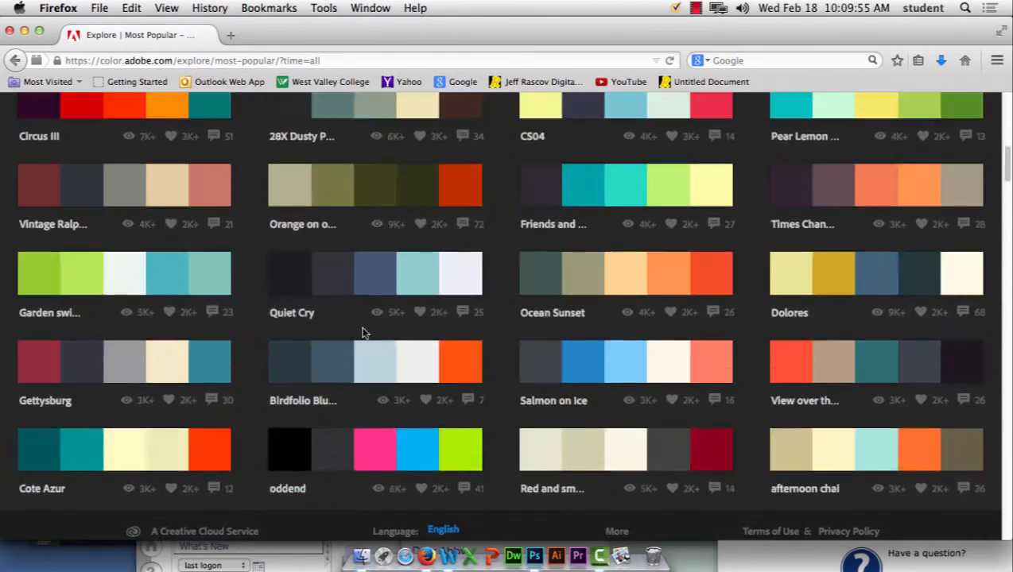
{"action": "scroll", "coordinate": [362, 334], "scroll_direction": "up", "scroll_amount": 1}
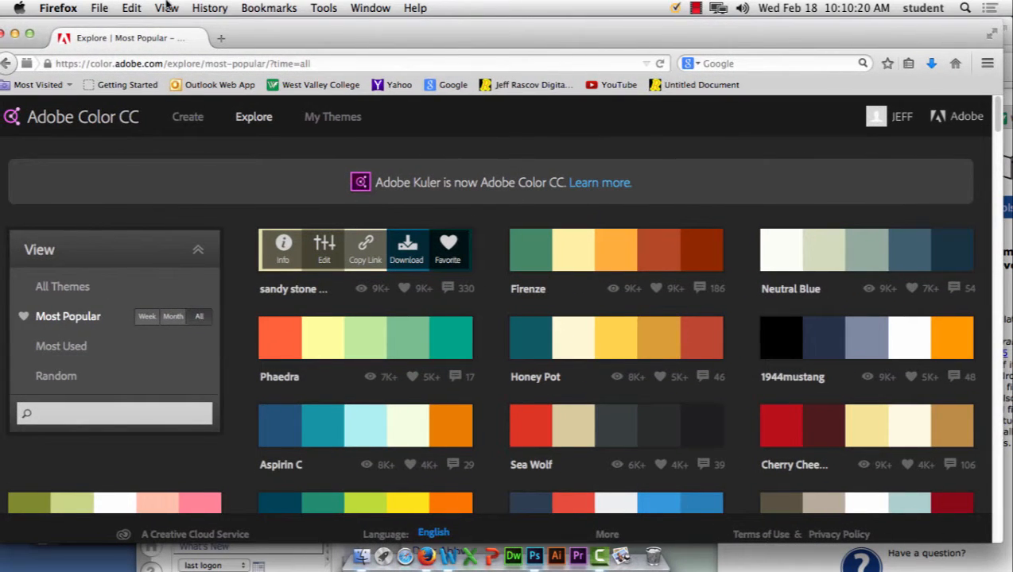
Step: Hide the browser to return to Photoshop and reopen the foreground Color Picker
{"action": "left_click", "coordinate": [68, 8]}
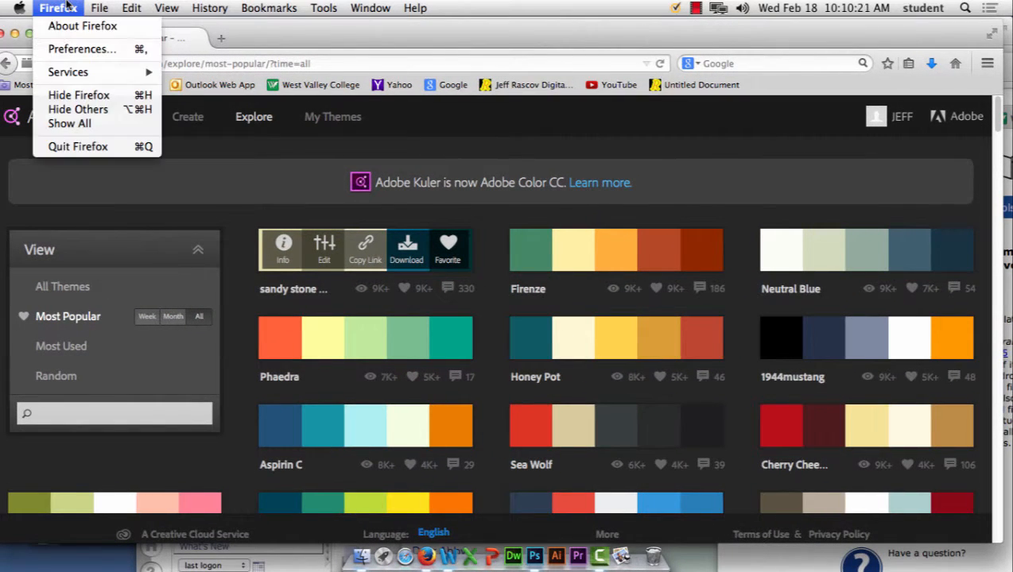
{"action": "left_click", "coordinate": [78, 96]}
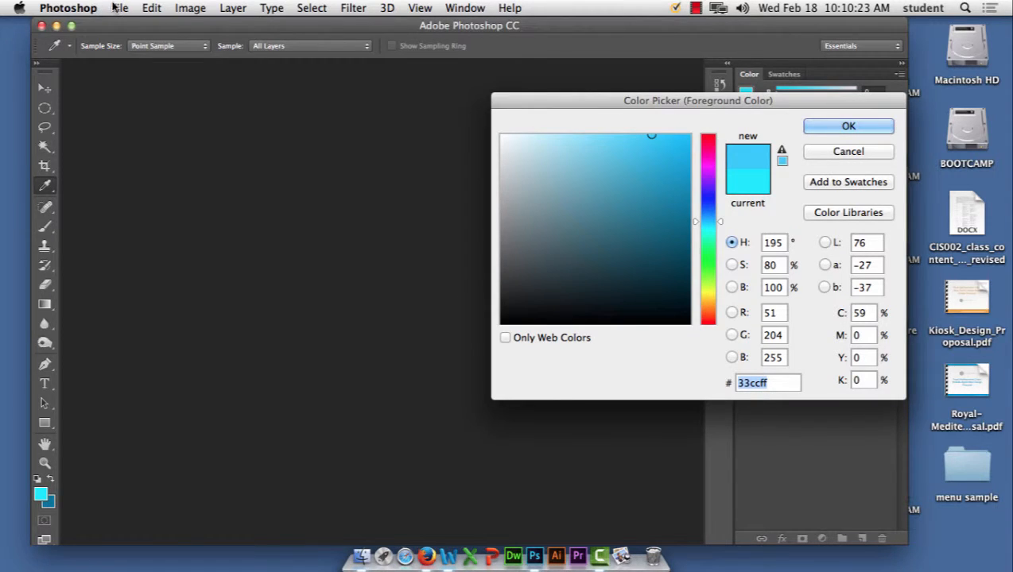
{"action": "left_click", "coordinate": [836, 152]}
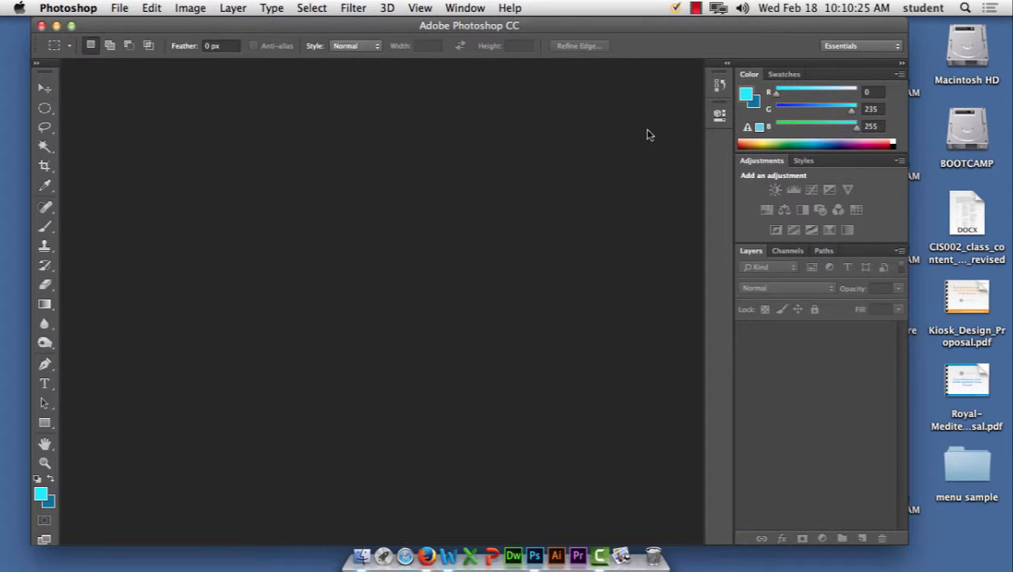
{"action": "left_click", "coordinate": [41, 494]}
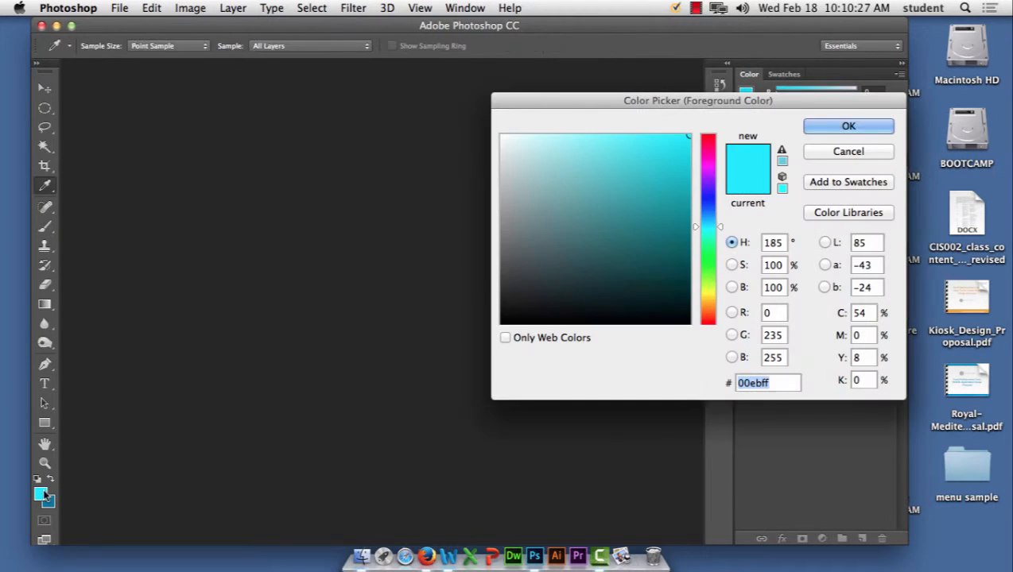
Step: Add the cyan #20cbd4 to the swatches as Swatch 2 and close the Color Picker
{"action": "left_click", "coordinate": [854, 218]}
{"action": "left_click", "coordinate": [688, 127]}
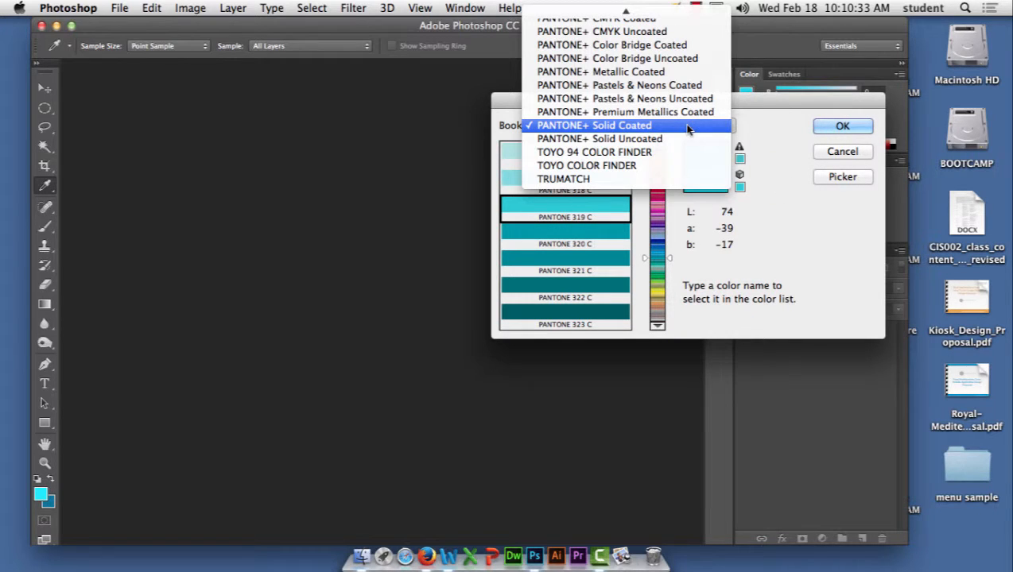
{"action": "left_click", "coordinate": [846, 175]}
{"action": "left_click", "coordinate": [846, 175]}
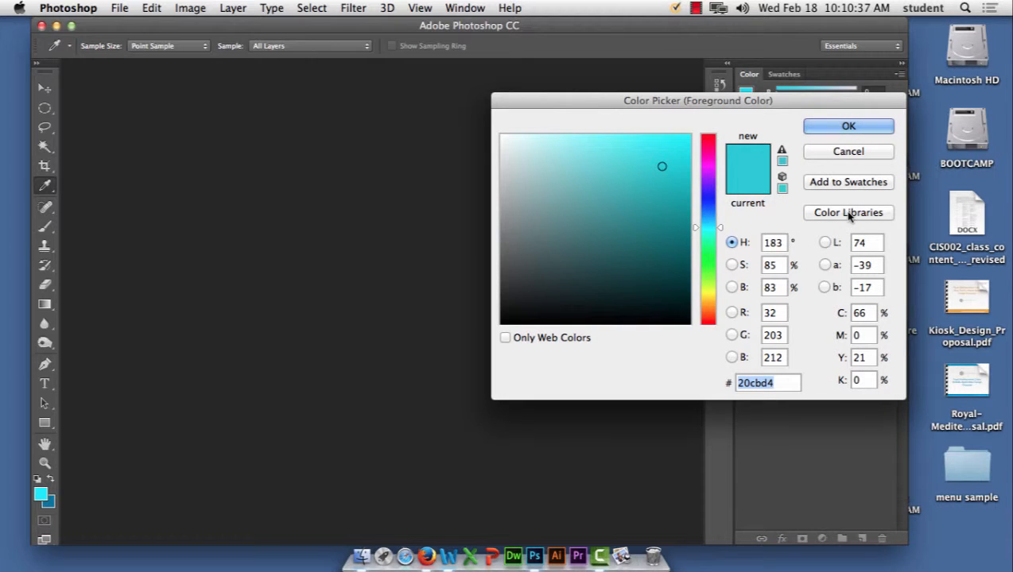
{"action": "left_click", "coordinate": [844, 182]}
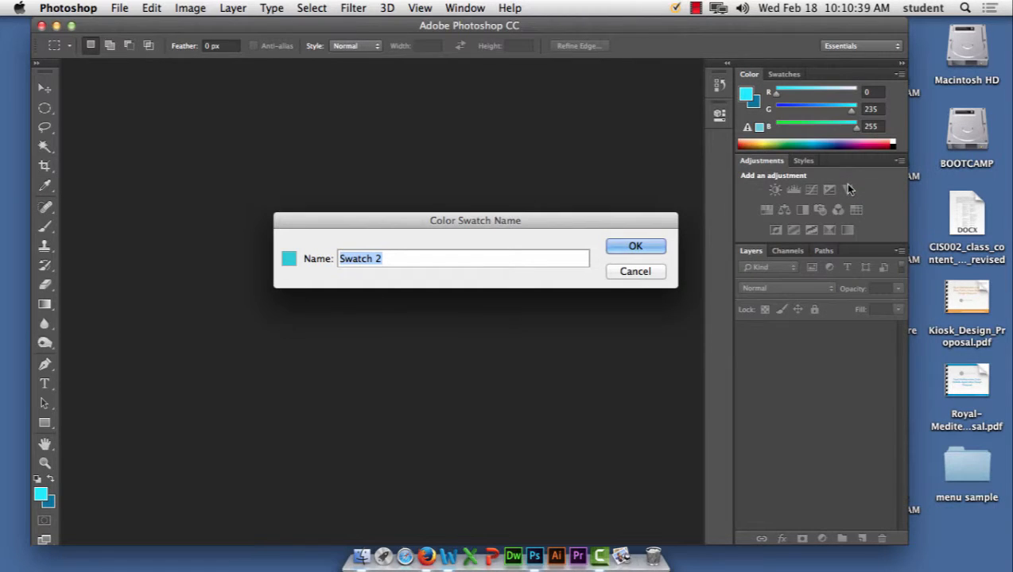
{"action": "key", "text": "Return"}
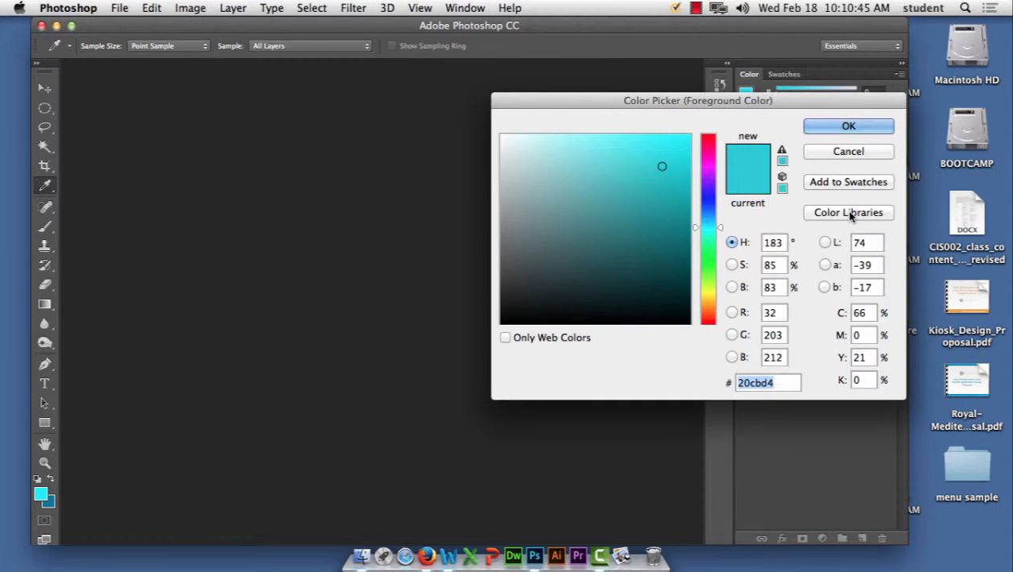
{"action": "left_click", "coordinate": [843, 152]}
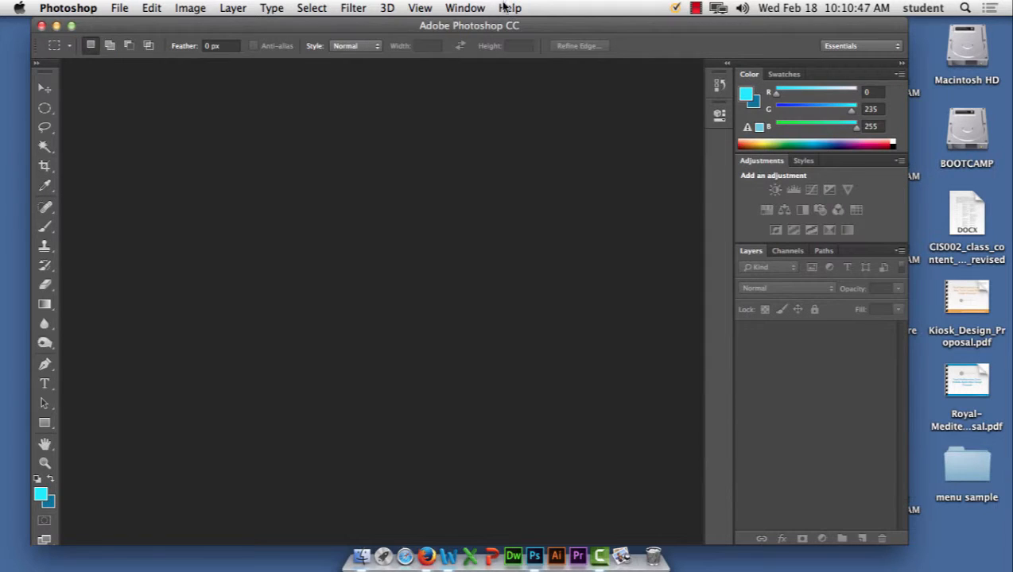
Step: Show the Color panel via Window and float the Color and Swatches panels out of the dock
{"action": "left_click", "coordinate": [446, 8]}
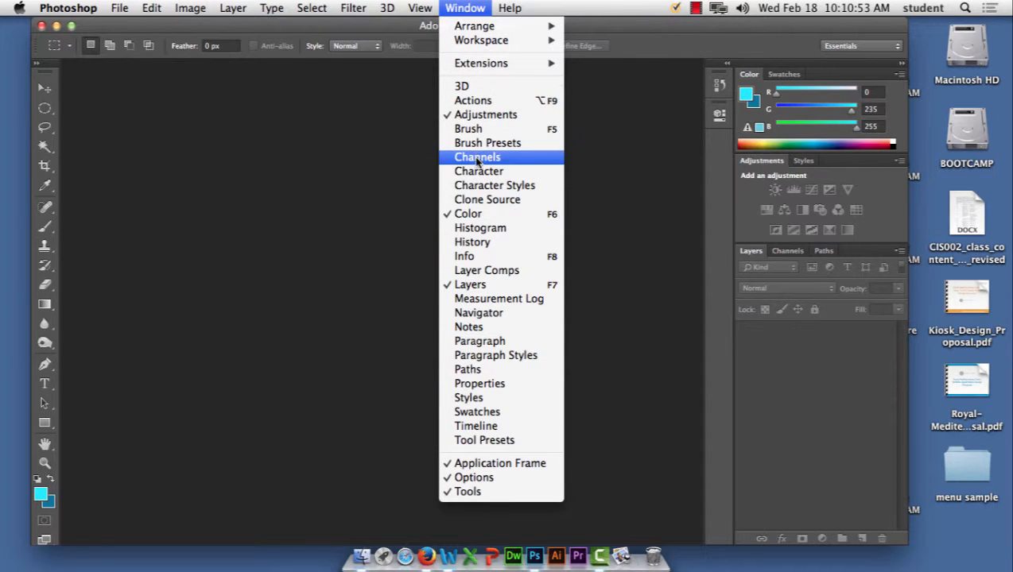
{"action": "left_click", "coordinate": [480, 215]}
{"action": "left_click", "coordinate": [469, 7]}
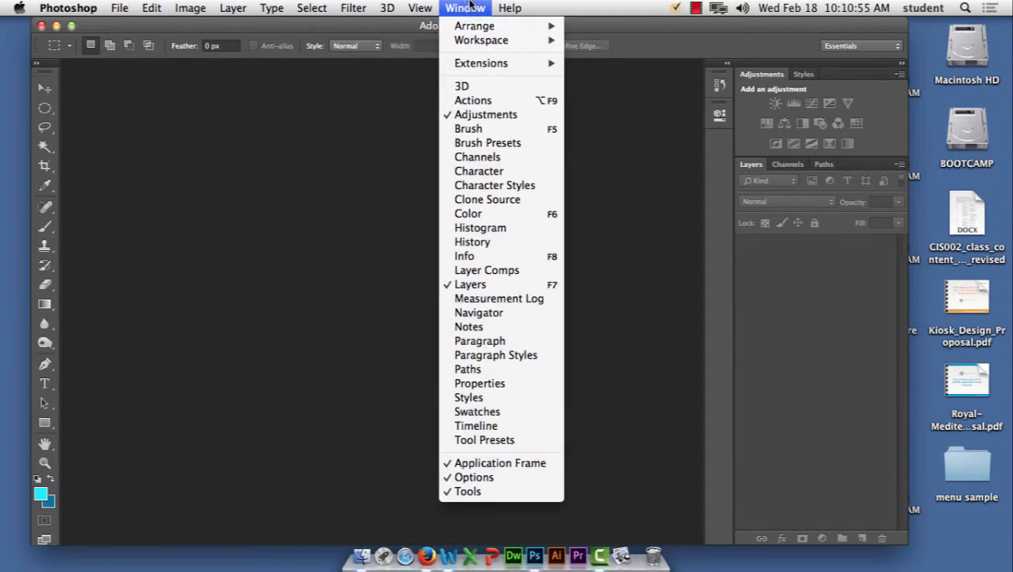
{"action": "left_click", "coordinate": [471, 219]}
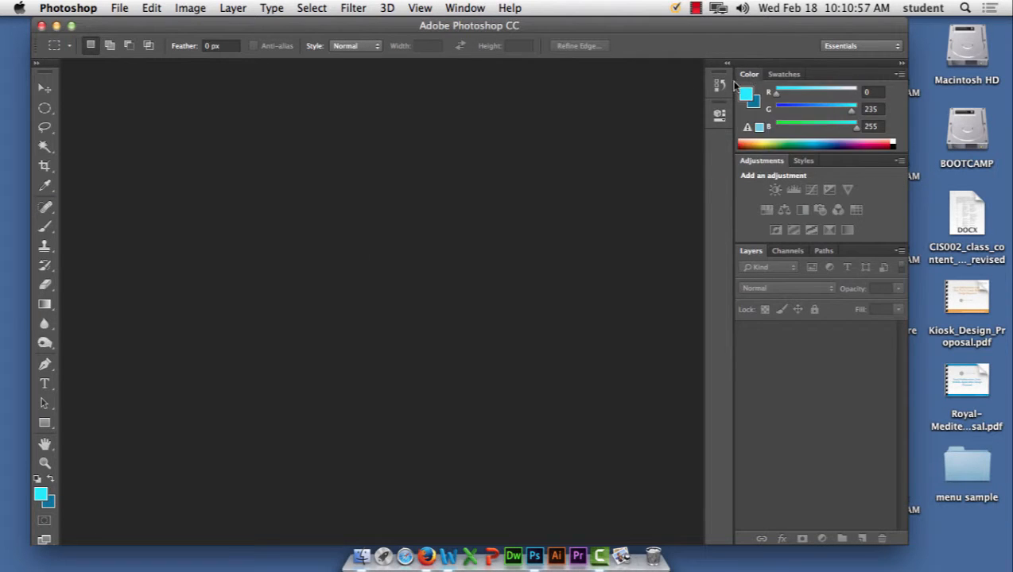
{"action": "left_click_drag", "start_coordinate": [749, 74], "coordinate": [225, 167]}
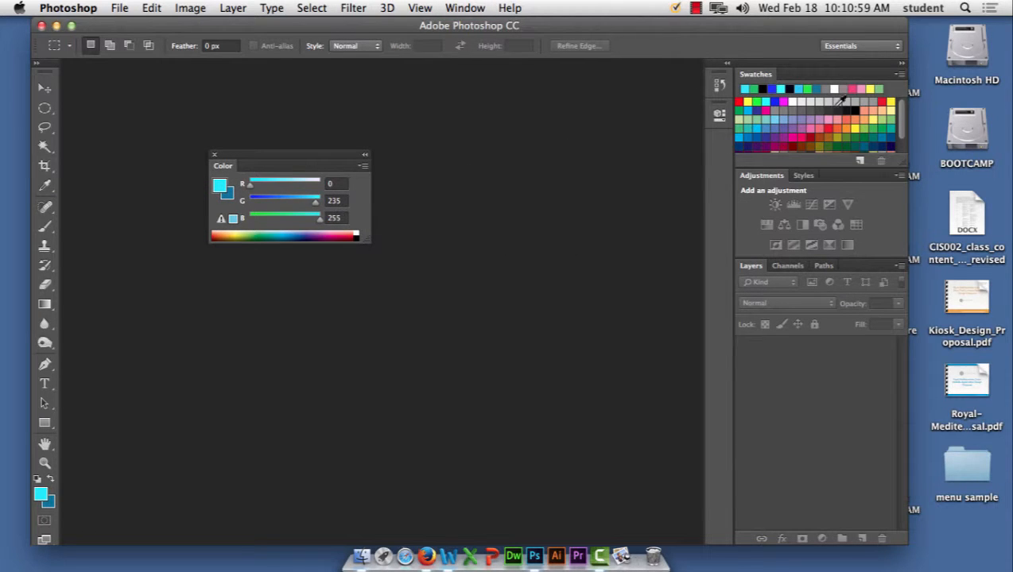
{"action": "left_click_drag", "start_coordinate": [754, 76], "coordinate": [468, 149]}
{"action": "left_click", "coordinate": [583, 146]}
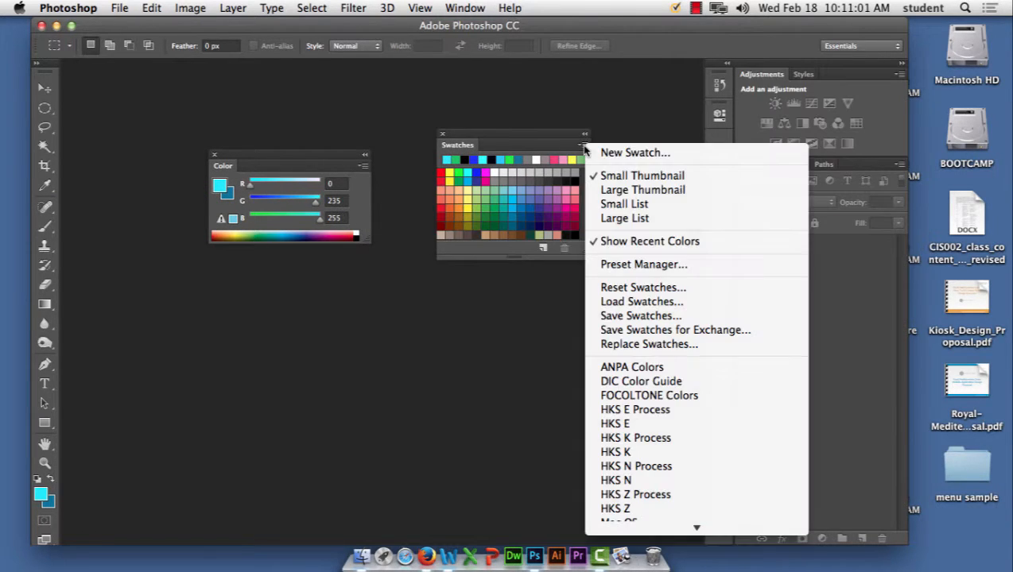
Step: Load My Color Theme.ase into Swatches, enlarge the panel, and set foreground to pink (244, 154, 193)
{"action": "left_click", "coordinate": [670, 304]}
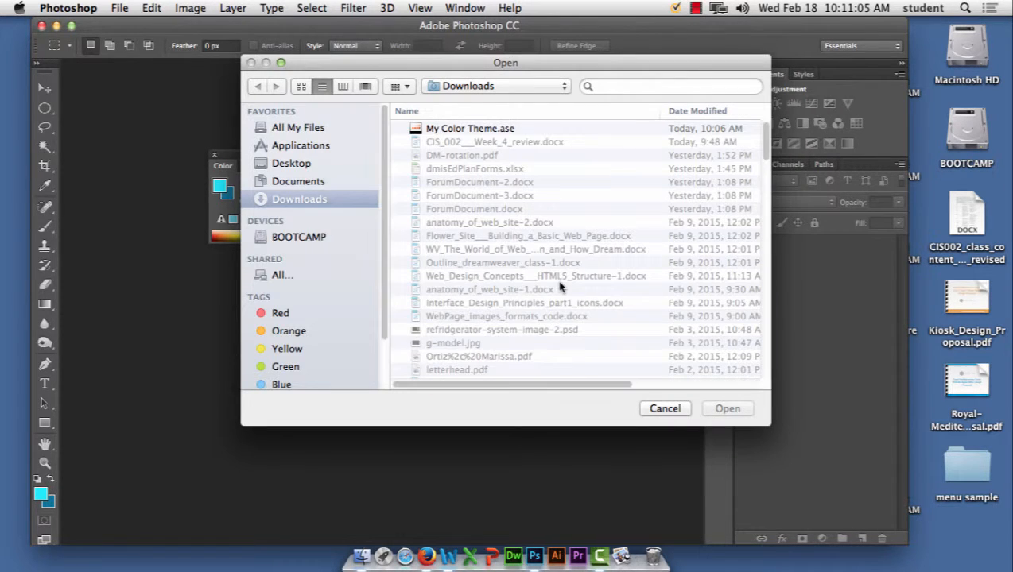
{"action": "left_click", "coordinate": [493, 130]}
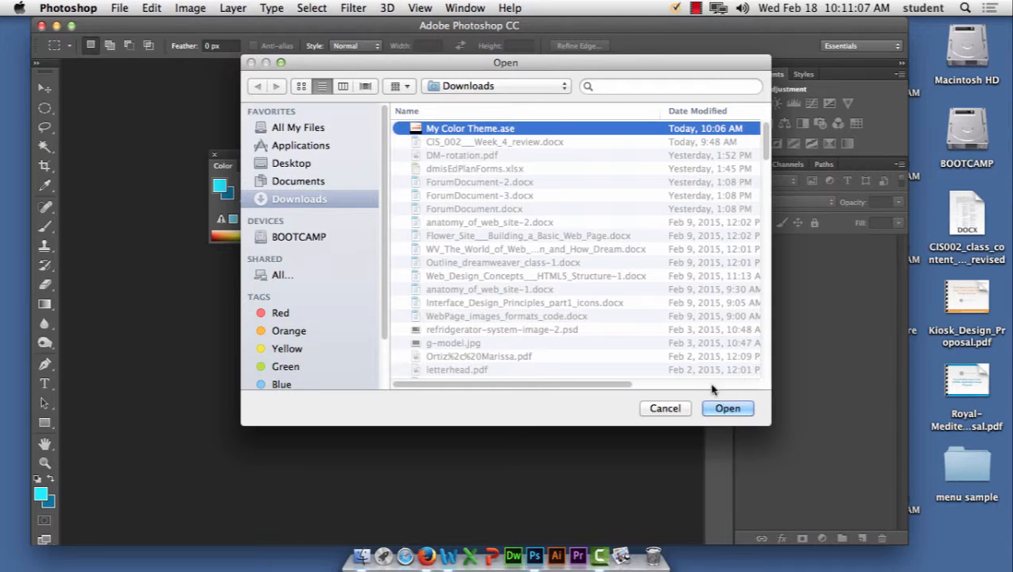
{"action": "left_click", "coordinate": [733, 411]}
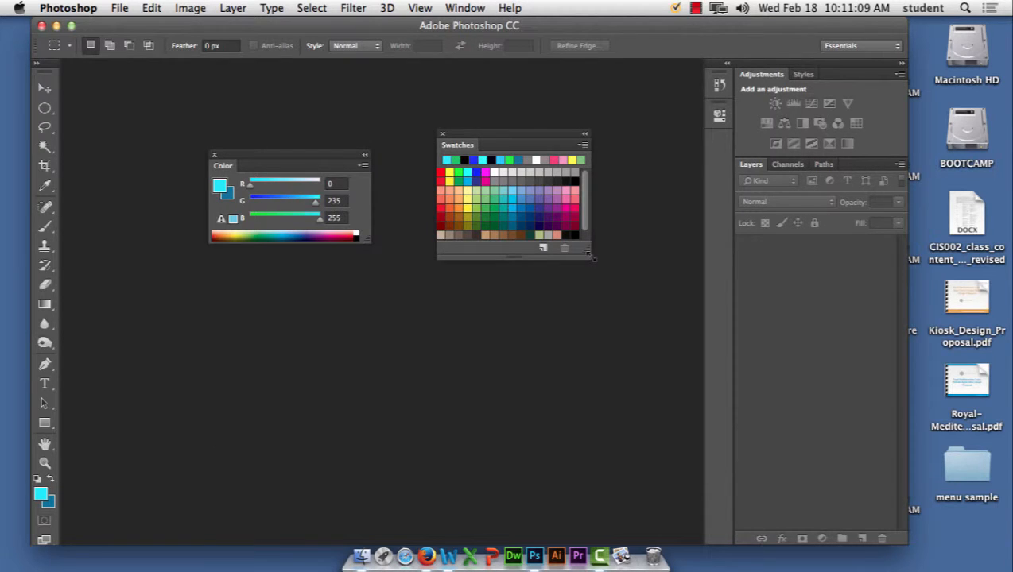
{"action": "left_click_drag", "start_coordinate": [592, 257], "coordinate": [720, 465]}
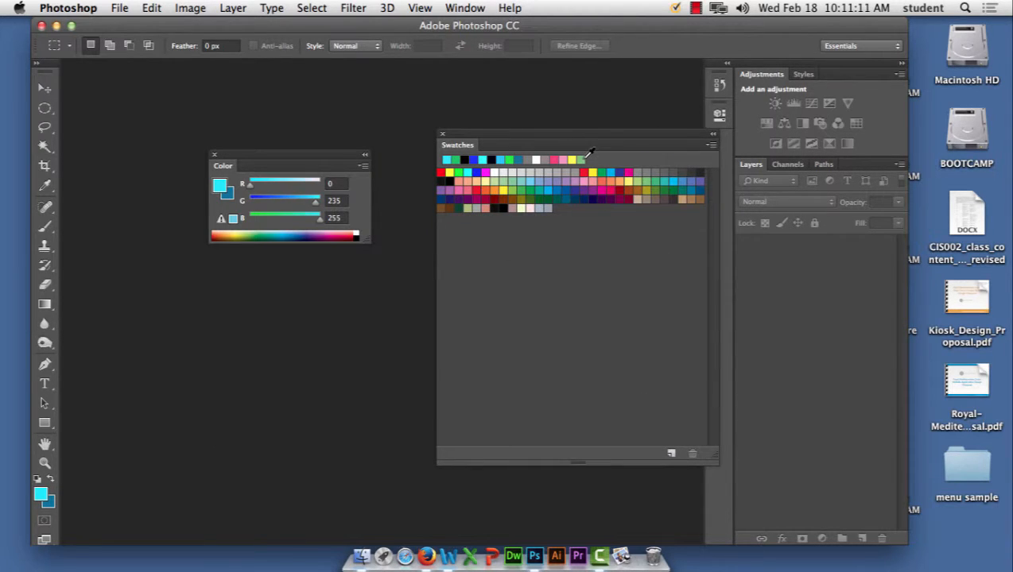
{"action": "left_click", "coordinate": [583, 159]}
{"action": "left_click", "coordinate": [575, 159]}
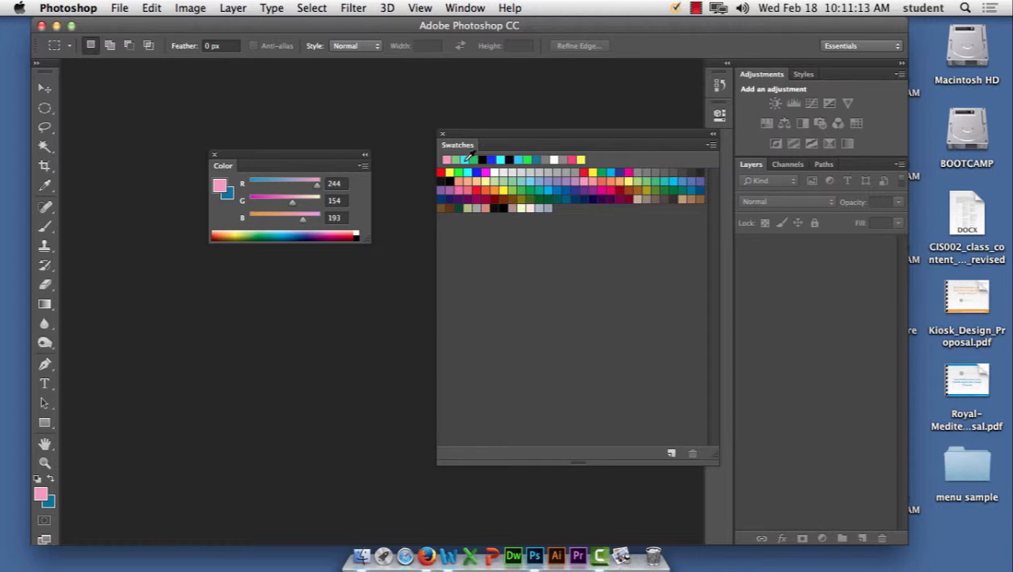
Step: Cancel a new swatch, then load My Color Theme.ase into the Swatches panel again
{"action": "left_click", "coordinate": [607, 272]}
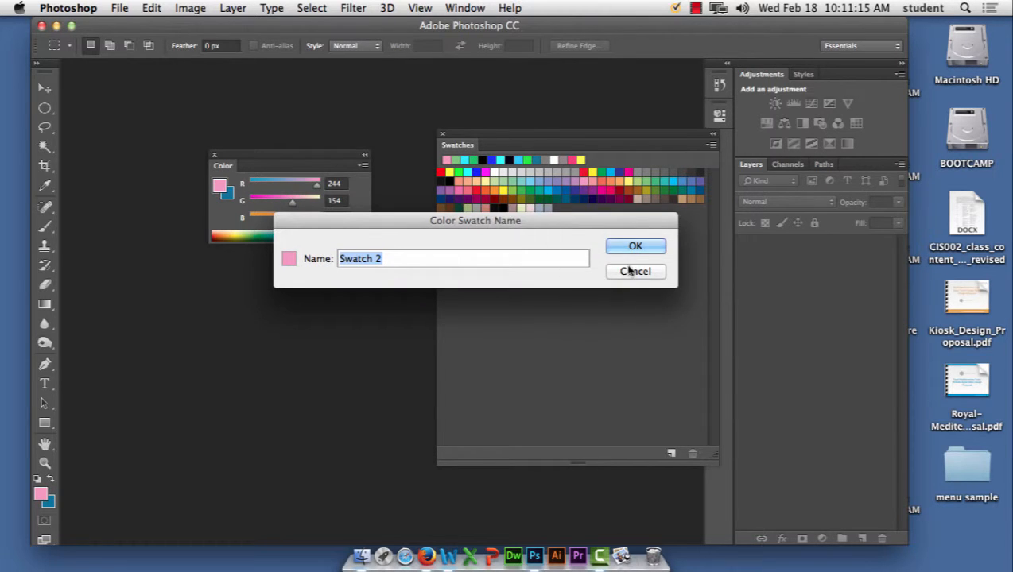
{"action": "left_click", "coordinate": [632, 271]}
{"action": "left_click", "coordinate": [711, 145]}
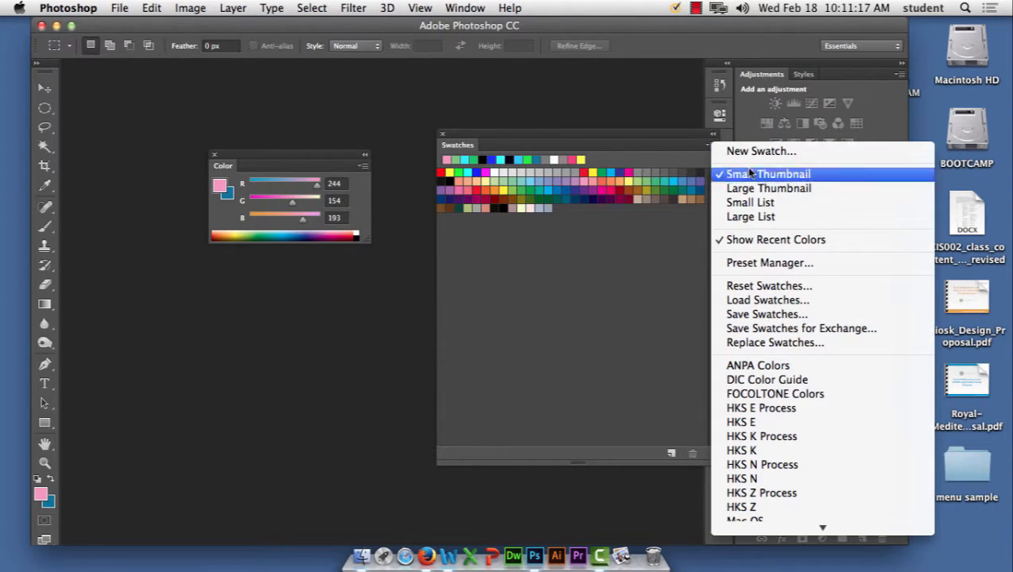
{"action": "left_click", "coordinate": [764, 303]}
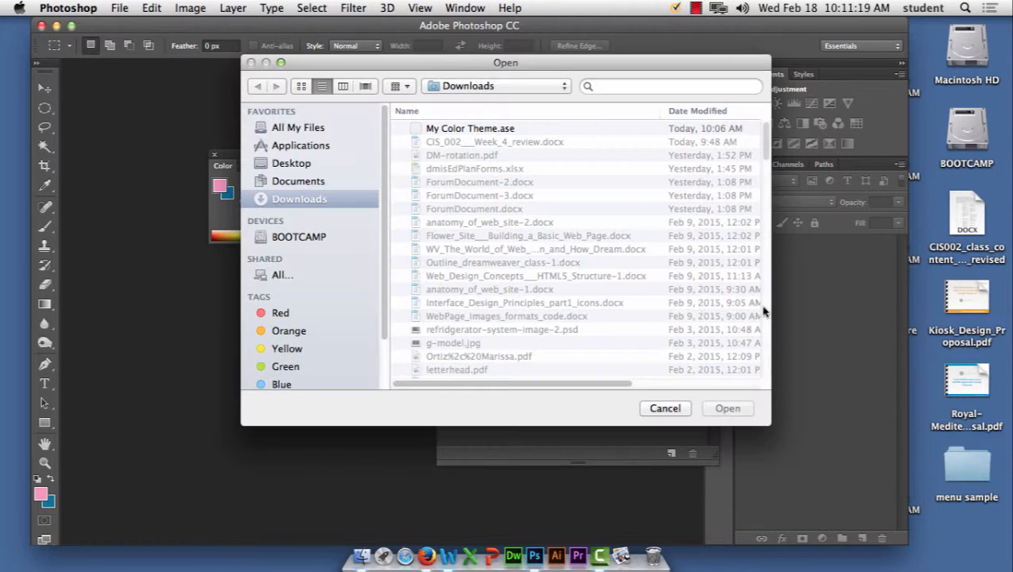
{"action": "left_click", "coordinate": [500, 129]}
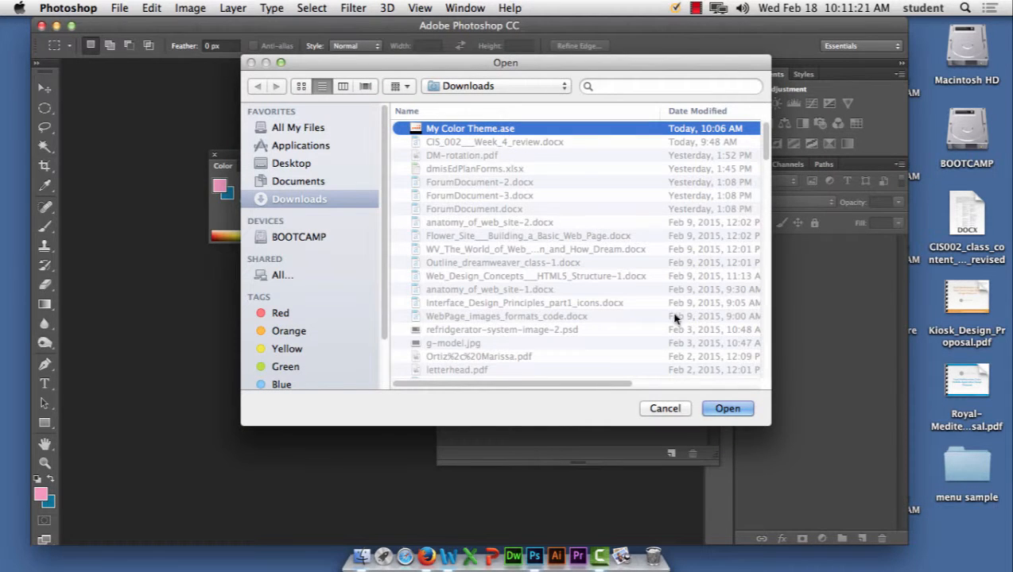
{"action": "left_click", "coordinate": [723, 408]}
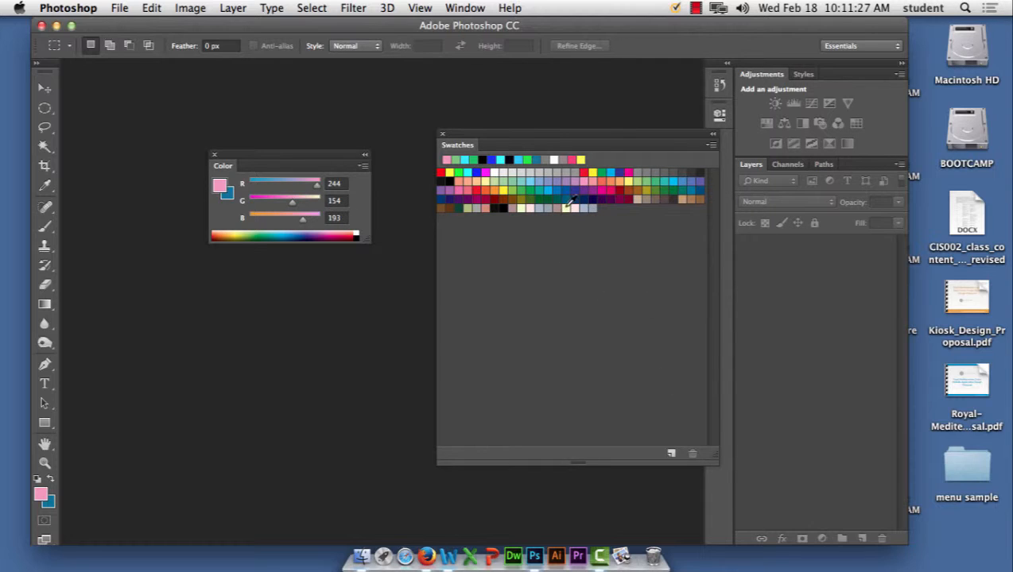
Step: Start a new swatch from the pink foreground, cancel it, and open the Swatches panel menu
{"action": "left_click", "coordinate": [671, 454]}
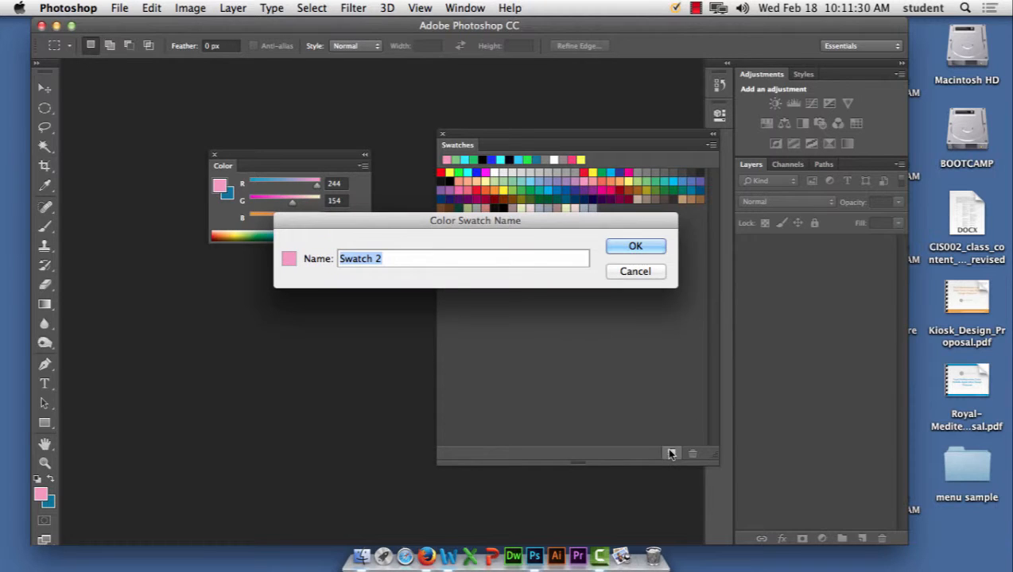
{"action": "left_click", "coordinate": [644, 274]}
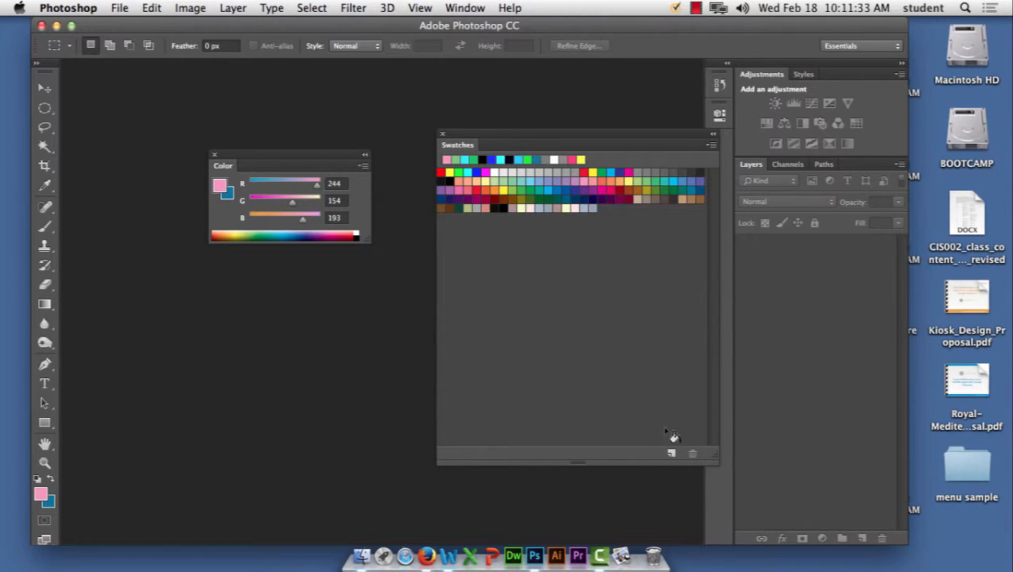
{"action": "left_click", "coordinate": [711, 146]}
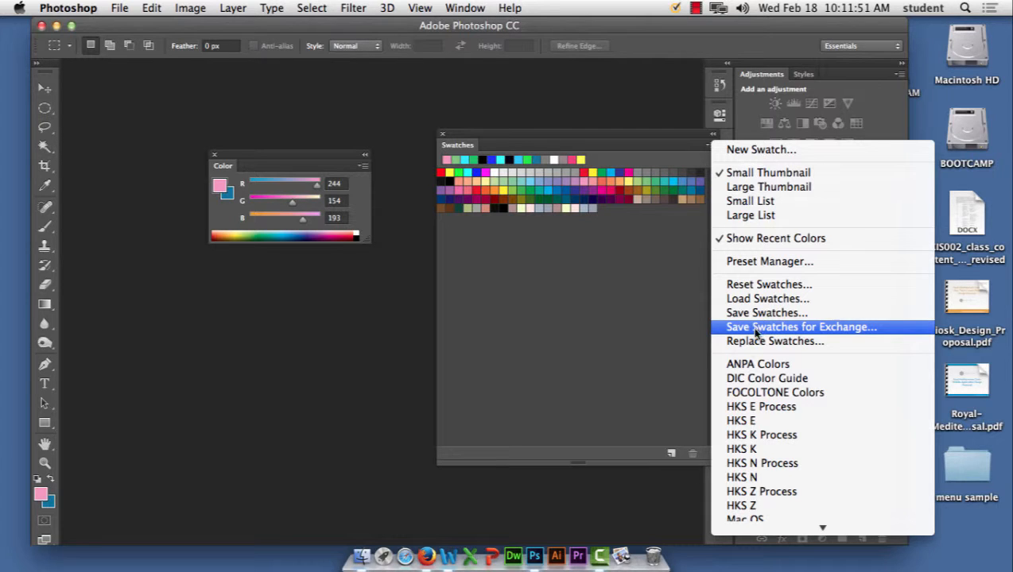
Step: Reset the swatches to the defaults without saving the current set
{"action": "left_click", "coordinate": [751, 286]}
{"action": "left_click", "coordinate": [622, 210]}
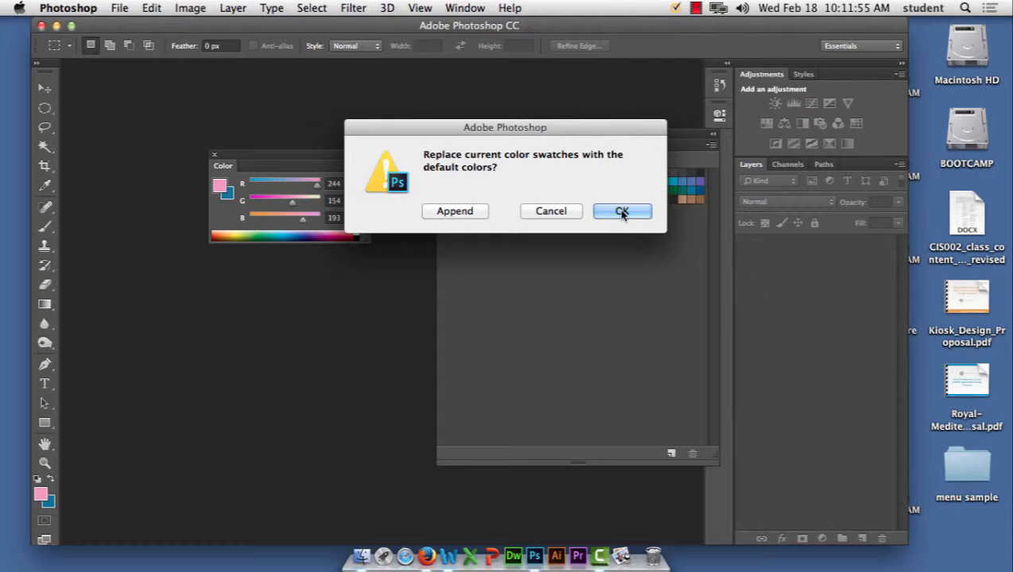
{"action": "left_click", "coordinate": [622, 212]}
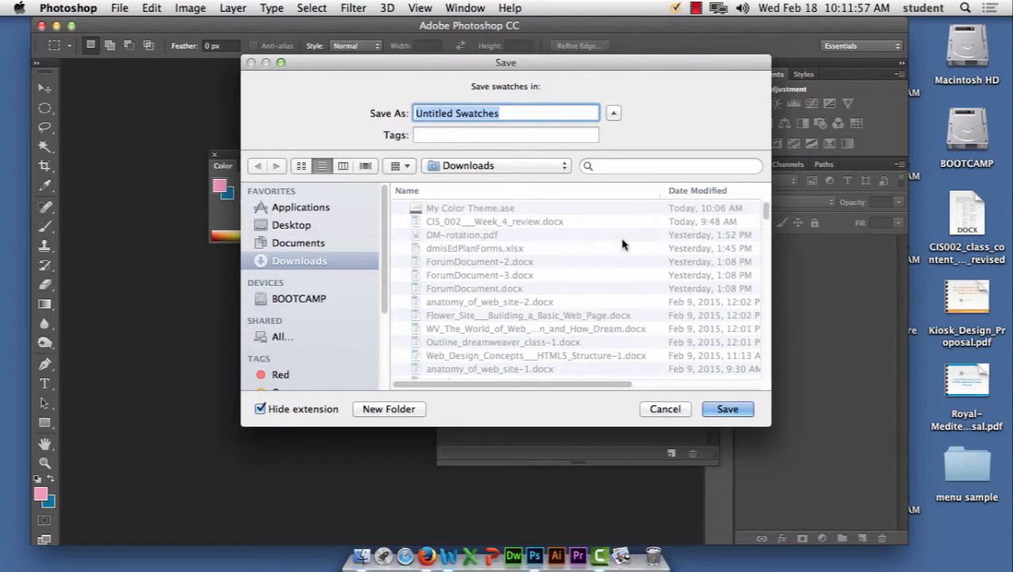
{"action": "left_click", "coordinate": [662, 410]}
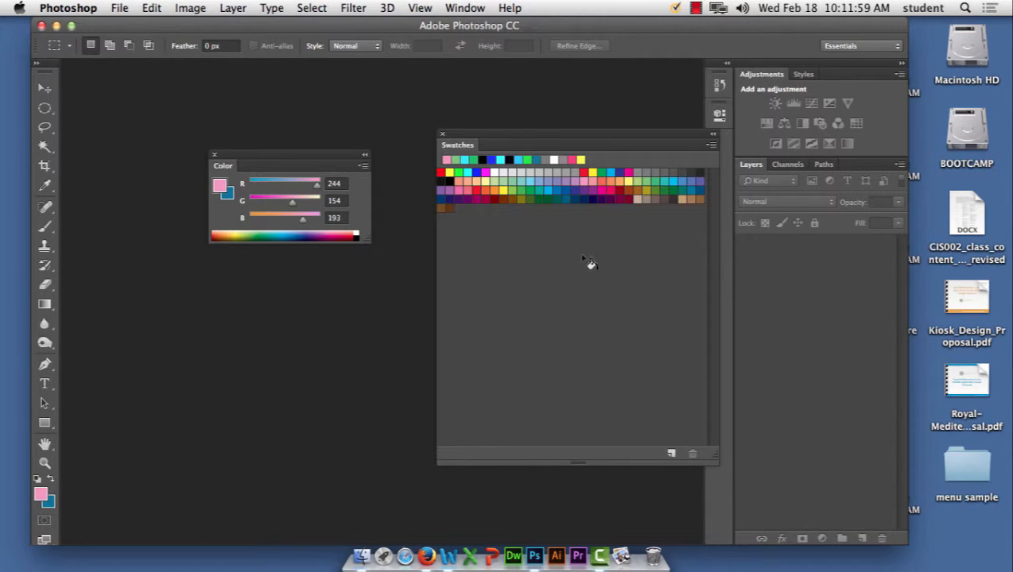
Step: Append the My Color Theme.ase colours to the end of the default swatches
{"action": "left_click", "coordinate": [712, 144]}
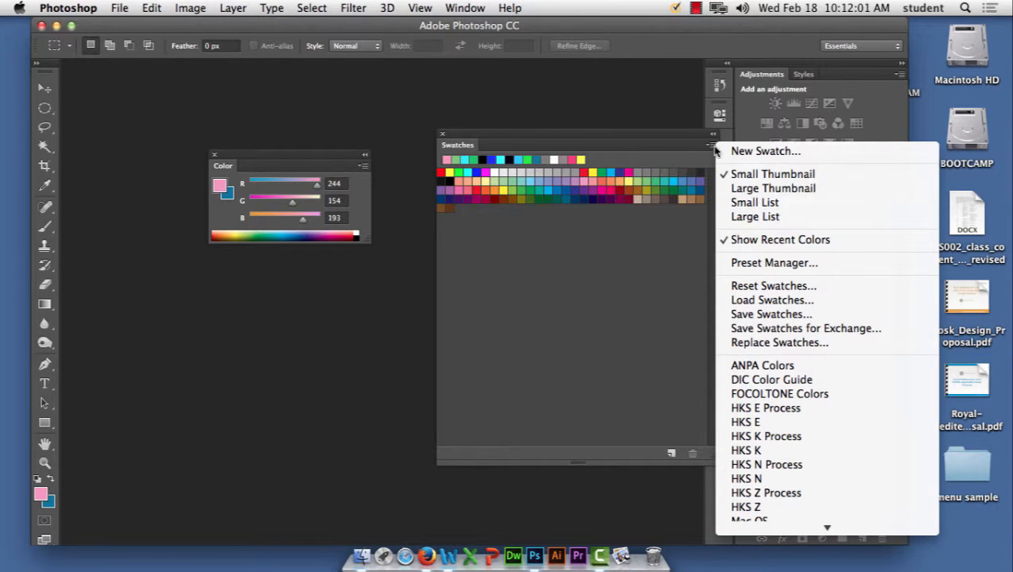
{"action": "left_click", "coordinate": [762, 300]}
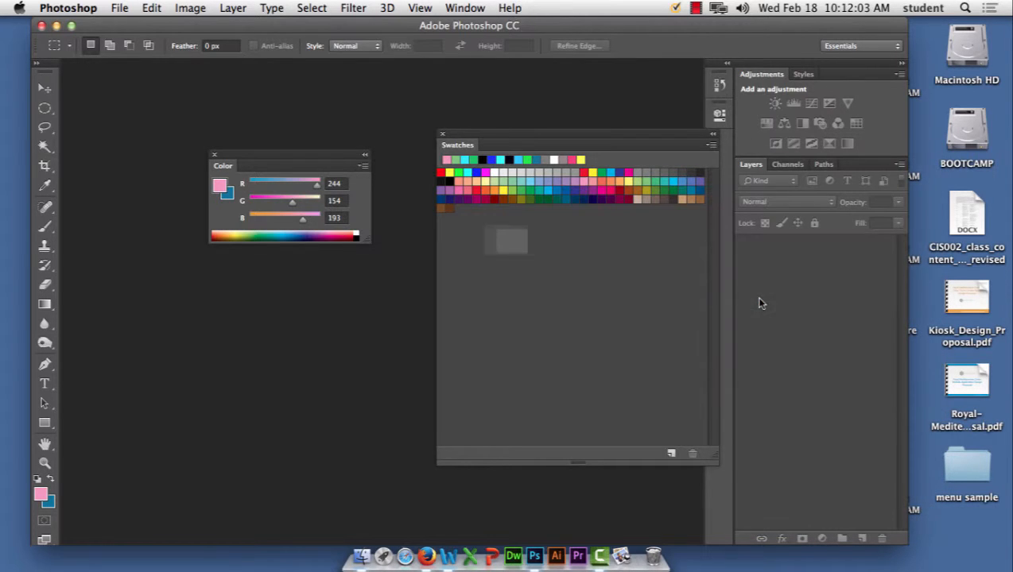
{"action": "left_click", "coordinate": [507, 130]}
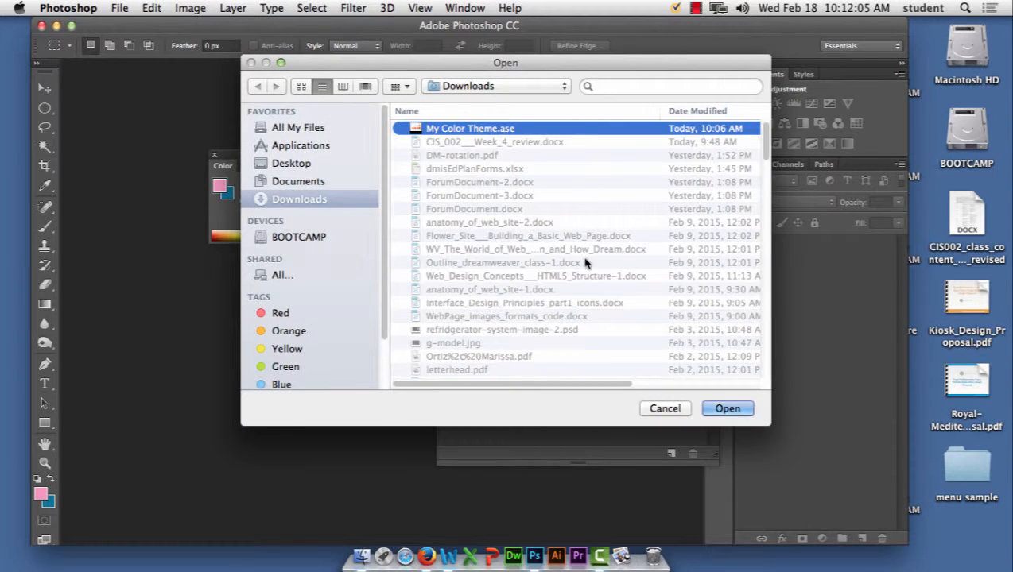
{"action": "left_click", "coordinate": [720, 408]}
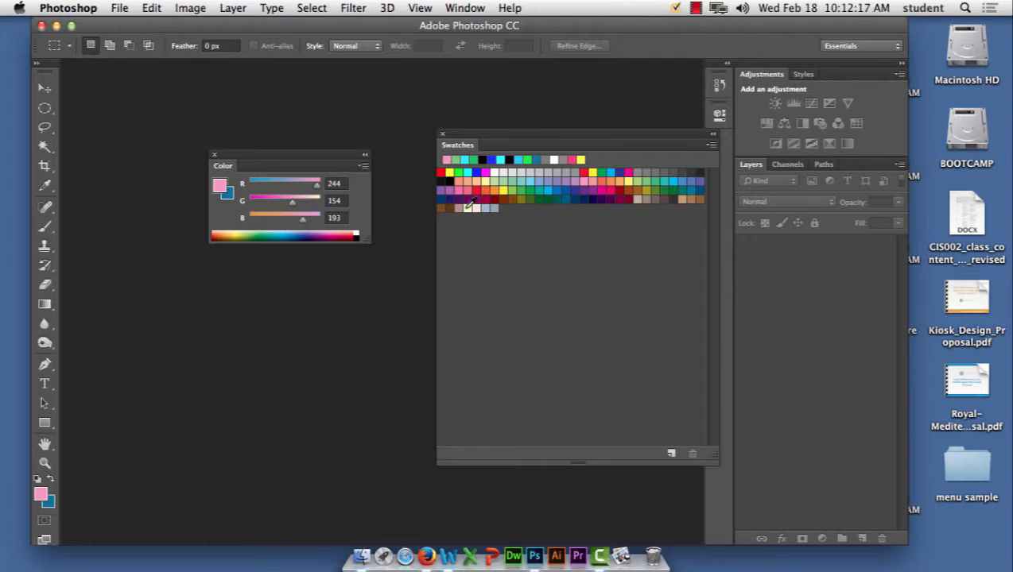
Step: Launch Adobe Illustrator CC and dismiss the What's New dialog
{"action": "left_click", "coordinate": [556, 559]}
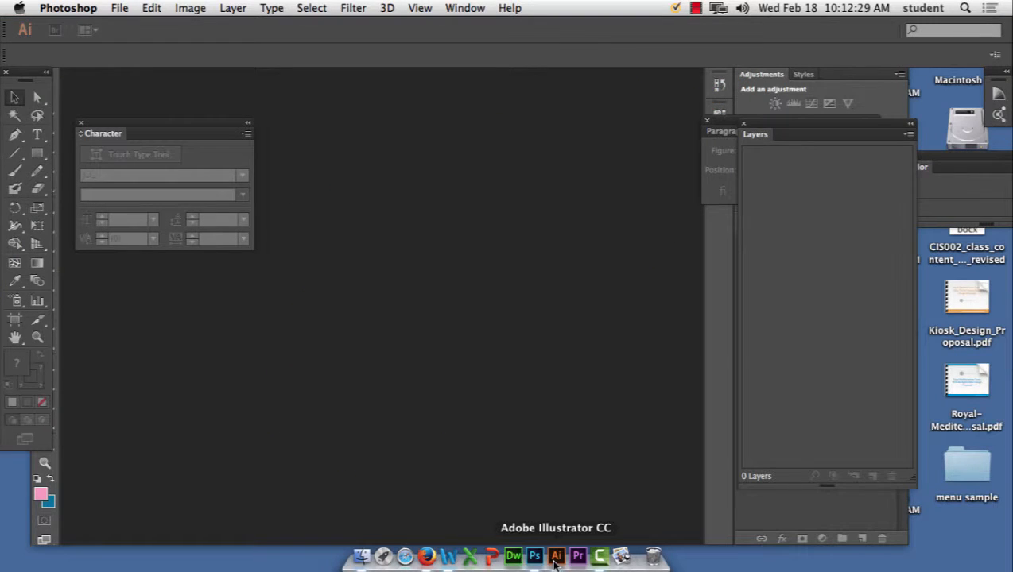
{"action": "left_click", "coordinate": [554, 558]}
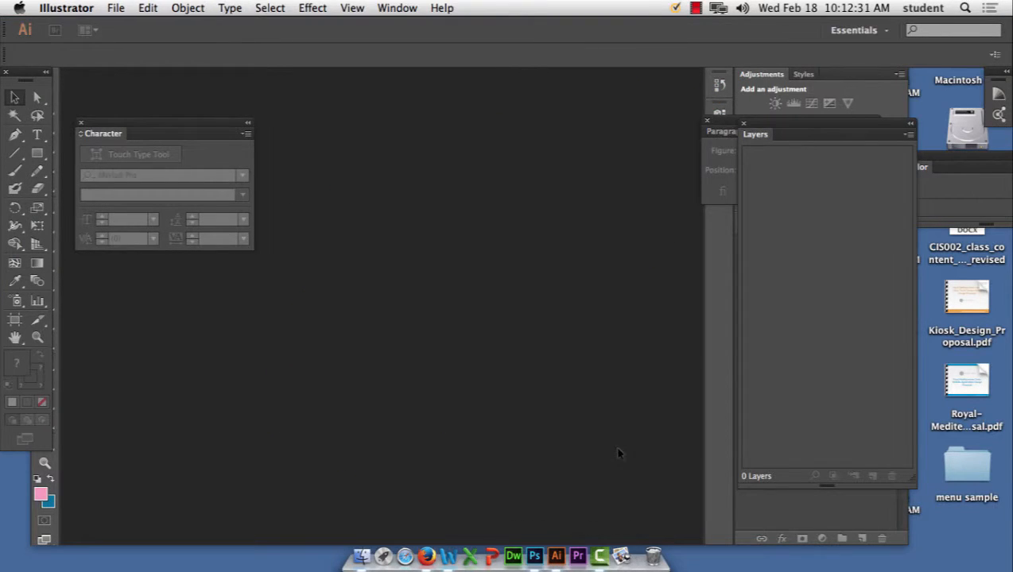
{"action": "left_click", "coordinate": [785, 455]}
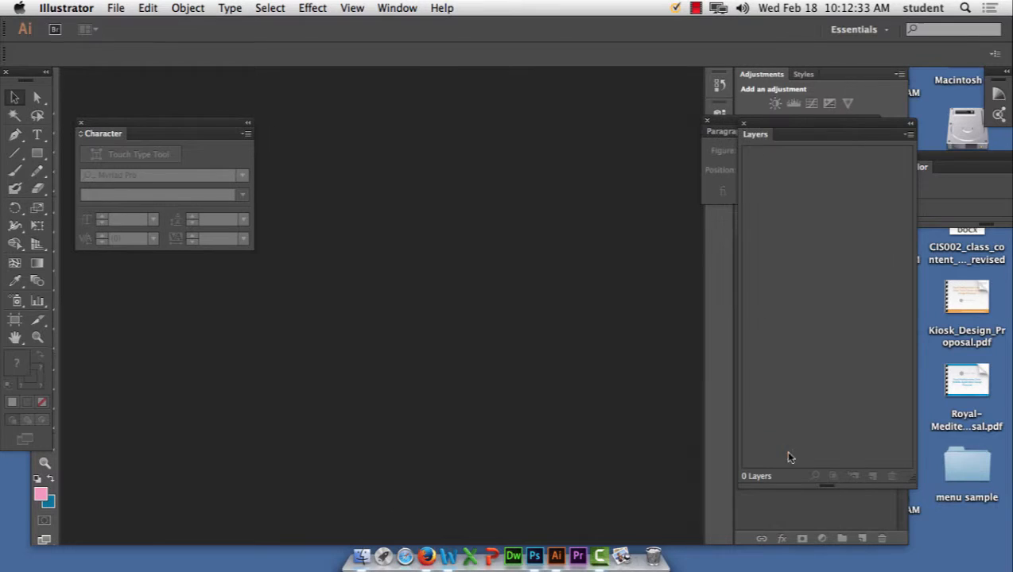
Step: Show the Kuler panel as a floating panel, enlarged to list all saved themes
{"action": "left_click", "coordinate": [407, 7]}
{"action": "scroll", "coordinate": [481, 334], "scroll_direction": "down", "scroll_amount": 3}
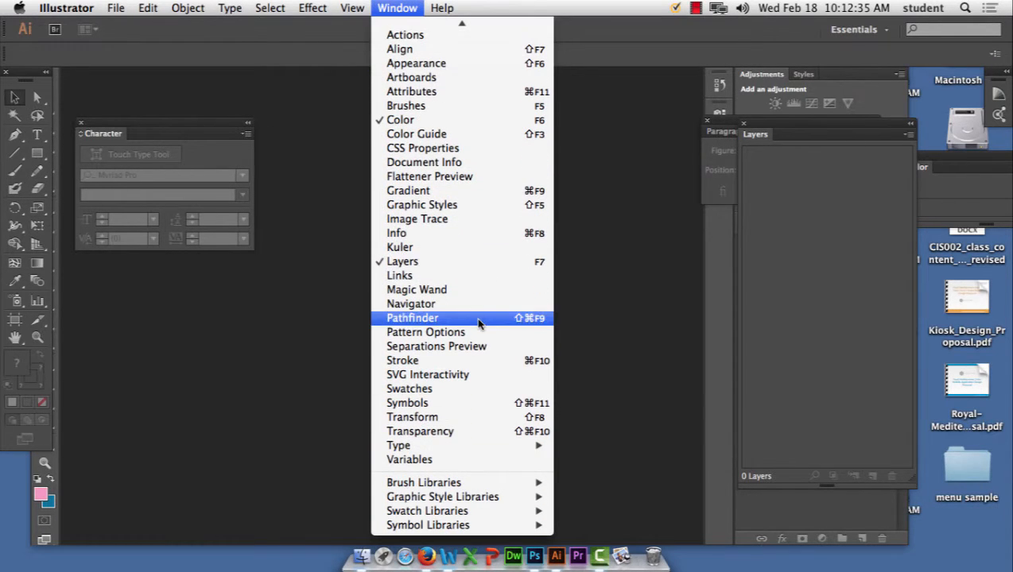
{"action": "left_click", "coordinate": [445, 248]}
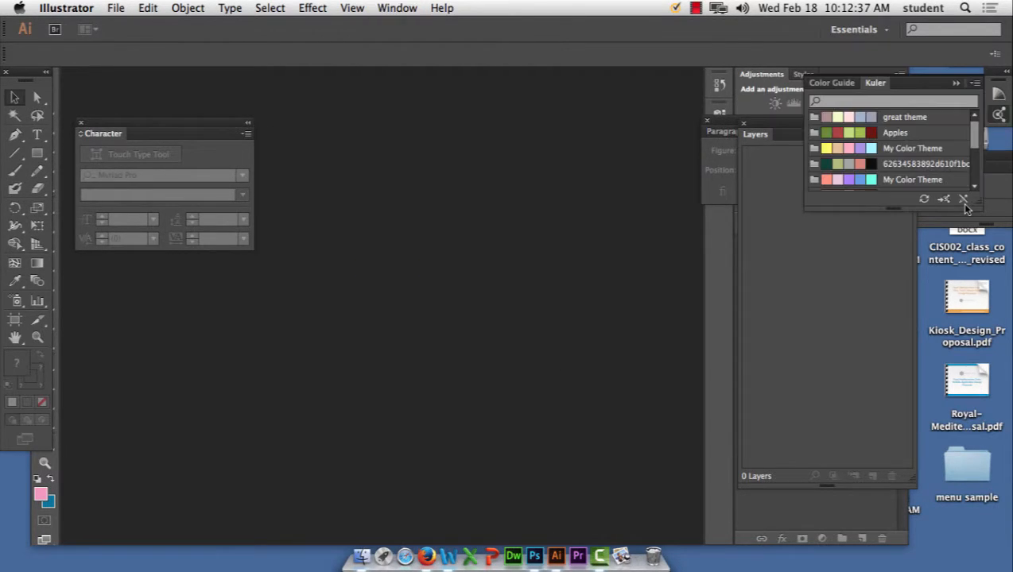
{"action": "left_click_drag", "start_coordinate": [874, 85], "coordinate": [358, 115]}
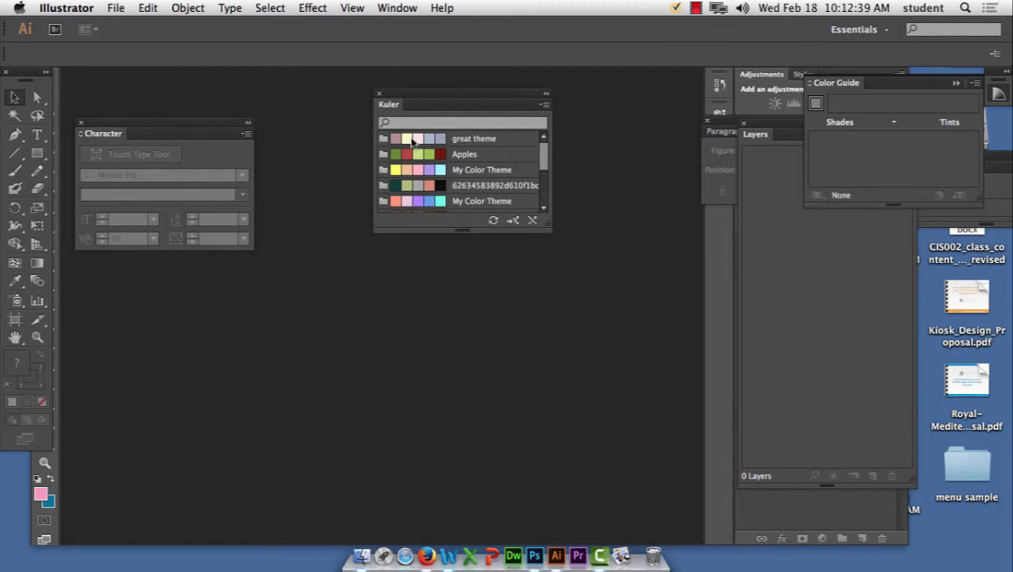
{"action": "left_click_drag", "start_coordinate": [628, 316], "coordinate": [718, 379]}
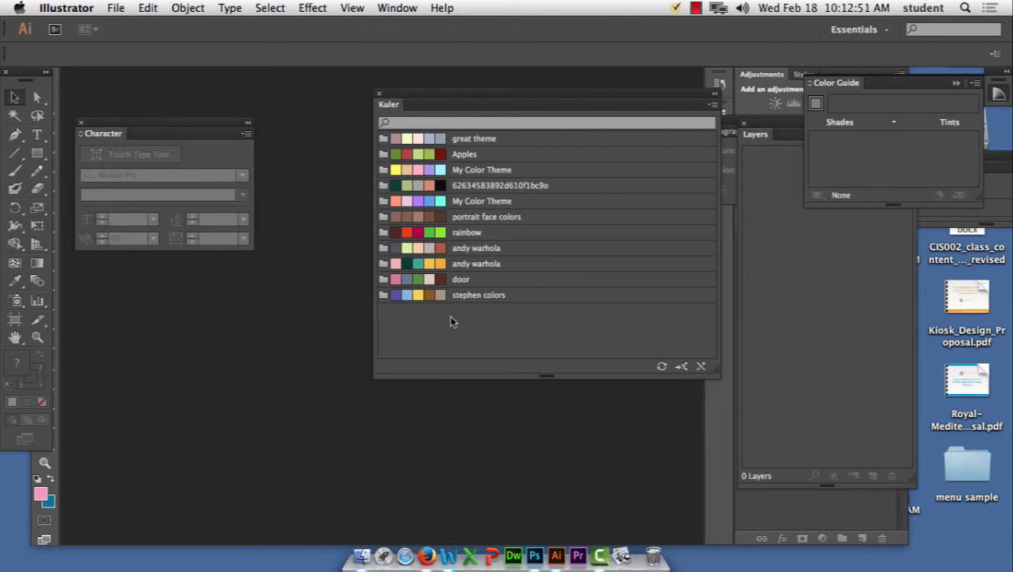
{"action": "left_click", "coordinate": [534, 557]}
{"action": "left_click", "coordinate": [469, 8]}
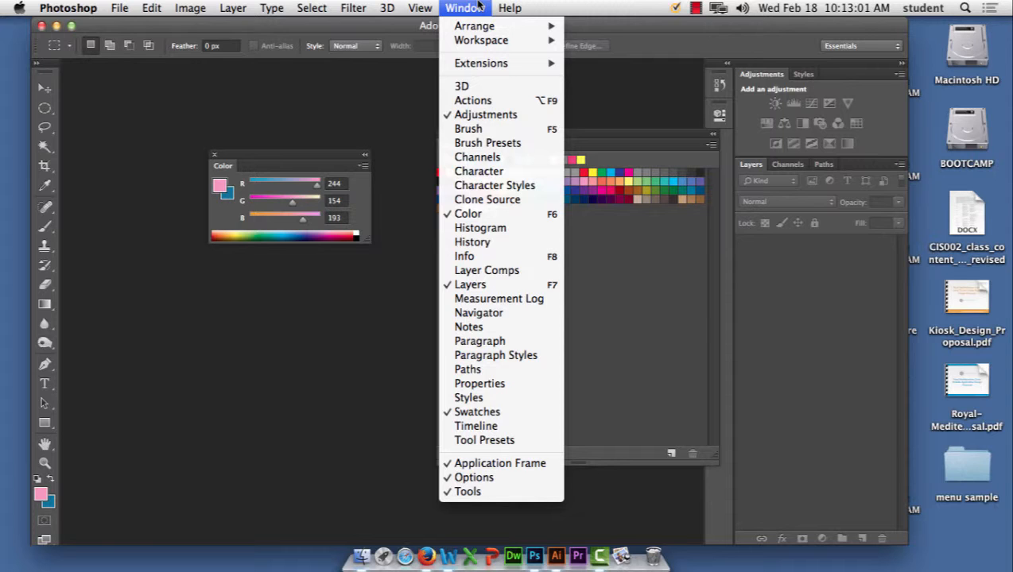
{"action": "left_click", "coordinate": [477, 7]}
{"action": "left_click", "coordinate": [556, 557]}
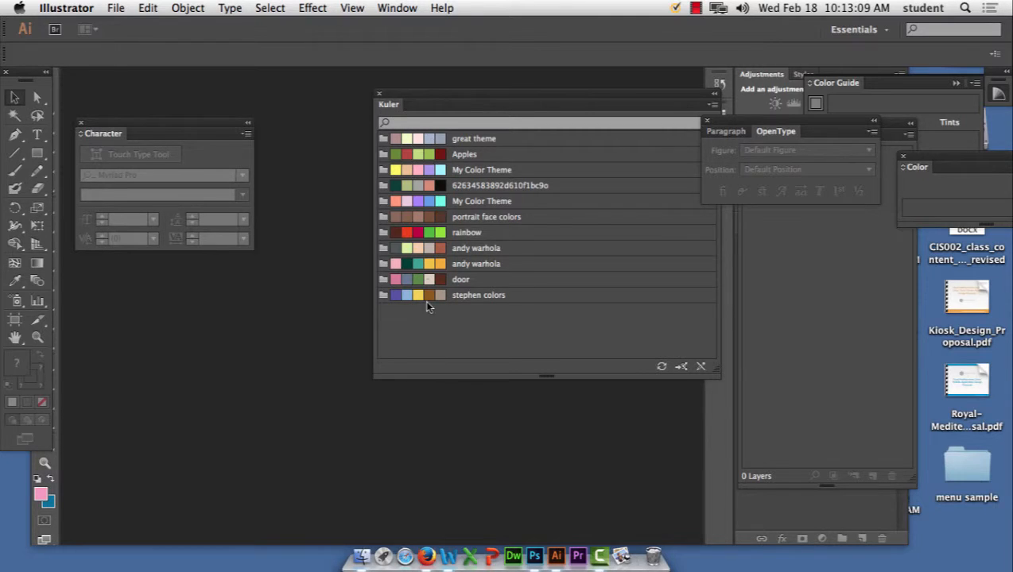
Step: Move the Kuler panel to the lower right of the canvas
{"action": "mouse_move", "coordinate": [429, 303]}
{"action": "left_click", "coordinate": [396, 8]}
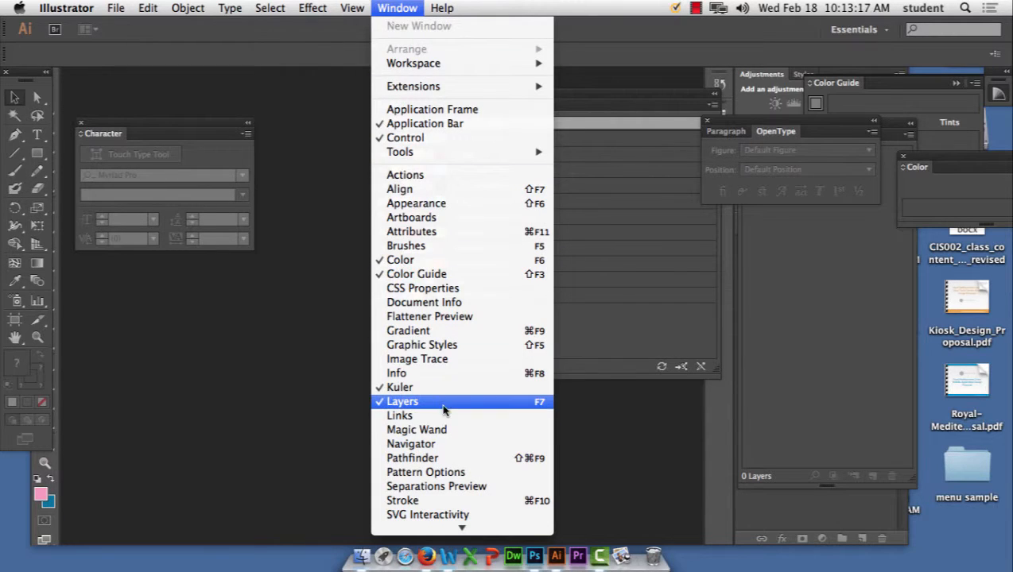
{"action": "left_click", "coordinate": [583, 330]}
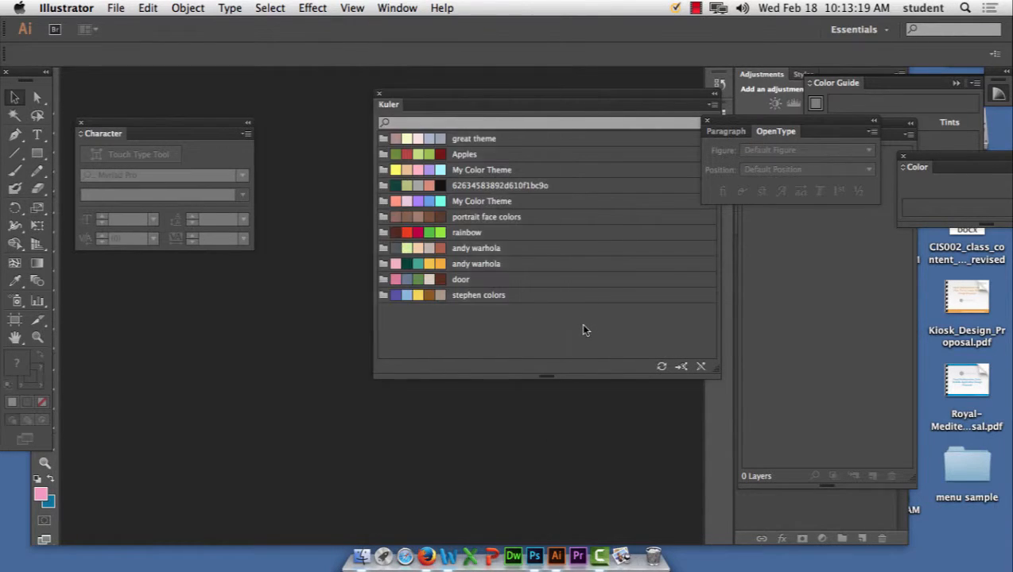
{"action": "left_click_drag", "start_coordinate": [655, 99], "coordinate": [986, 275]}
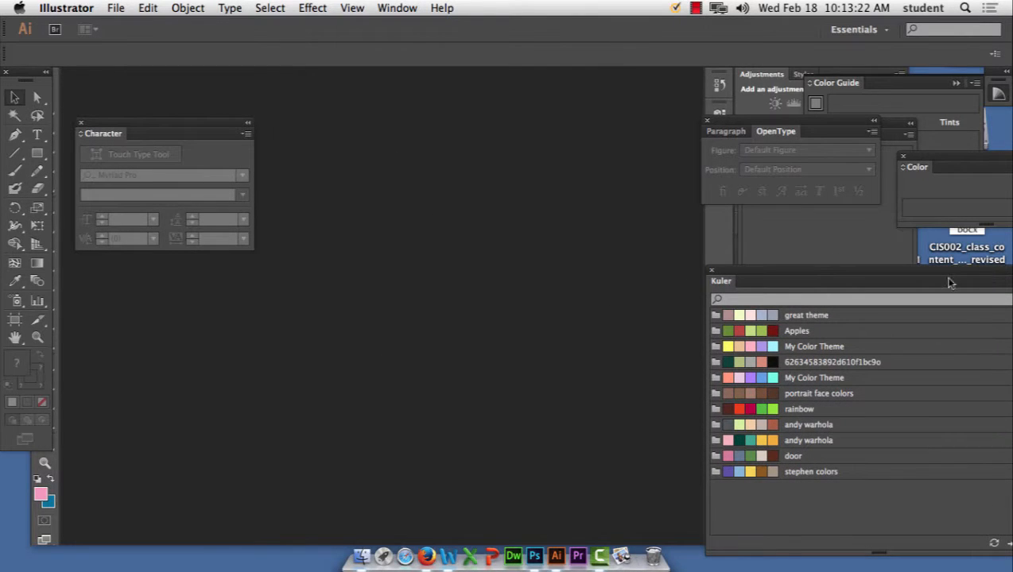
Step: Show the Swatches panel from the Window menu
{"action": "left_click", "coordinate": [390, 7]}
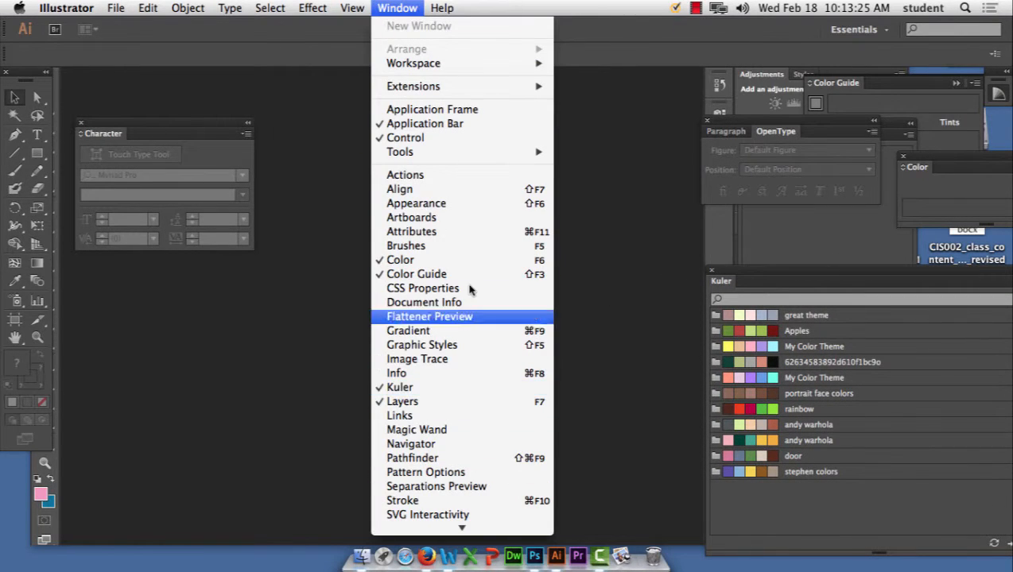
{"action": "mouse_move", "coordinate": [481, 525]}
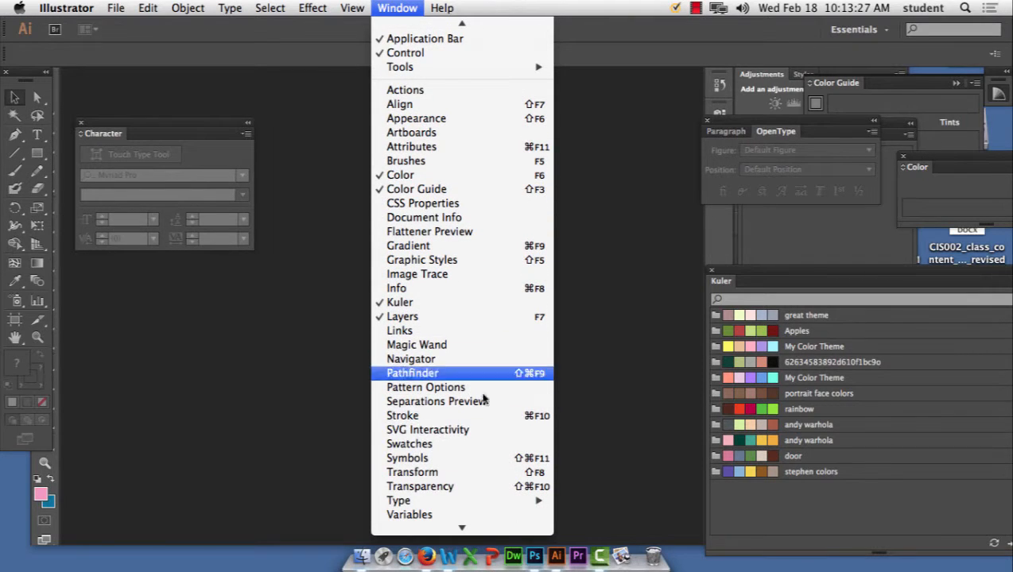
{"action": "left_click", "coordinate": [483, 444]}
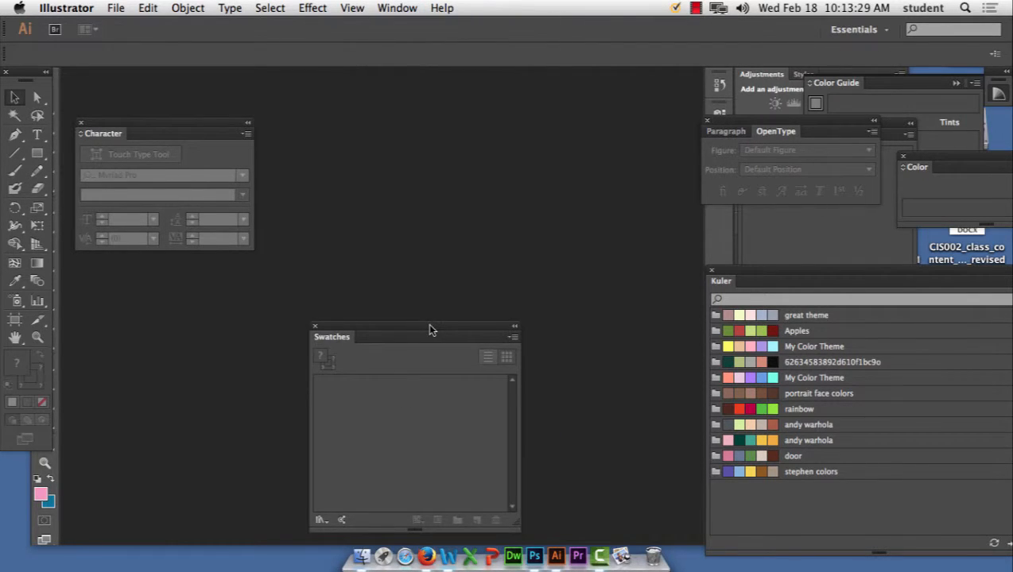
Step: Load My Color Theme.ase from Downloads as a swatch library, placing its panel upper right
{"action": "left_click_drag", "start_coordinate": [429, 330], "coordinate": [495, 83]}
{"action": "left_click", "coordinate": [580, 91]}
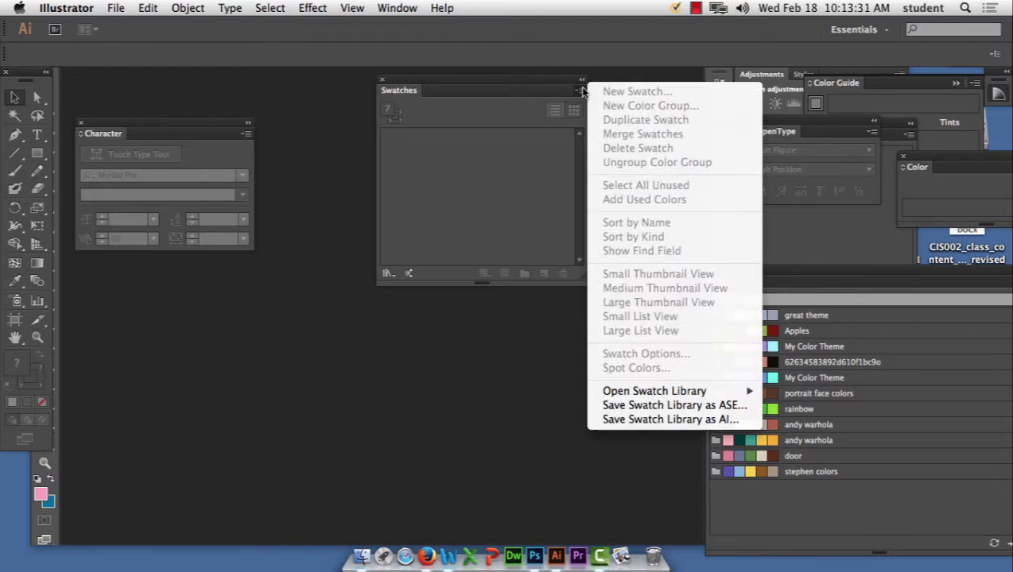
{"action": "mouse_move", "coordinate": [689, 392]}
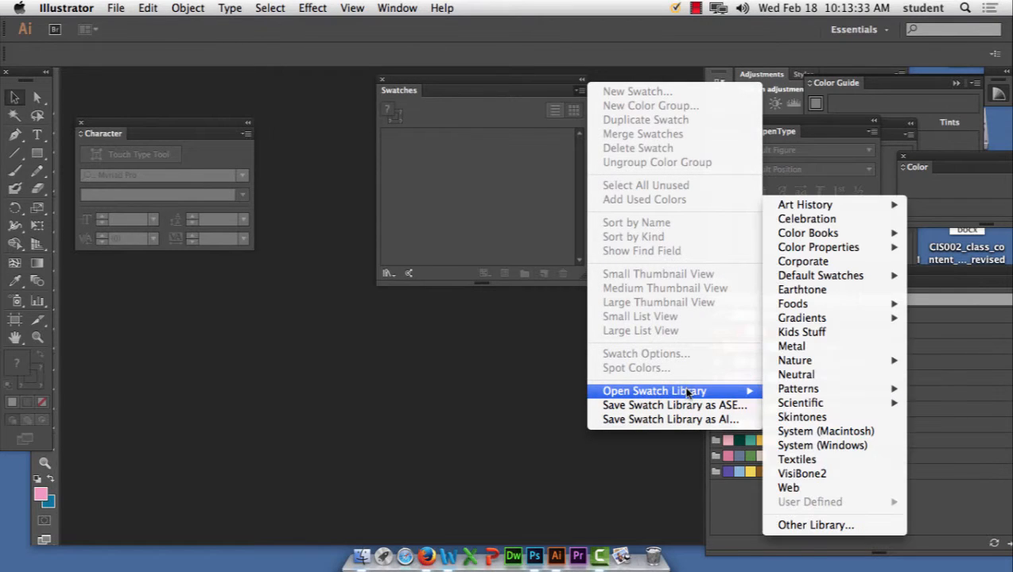
{"action": "left_click", "coordinate": [866, 525]}
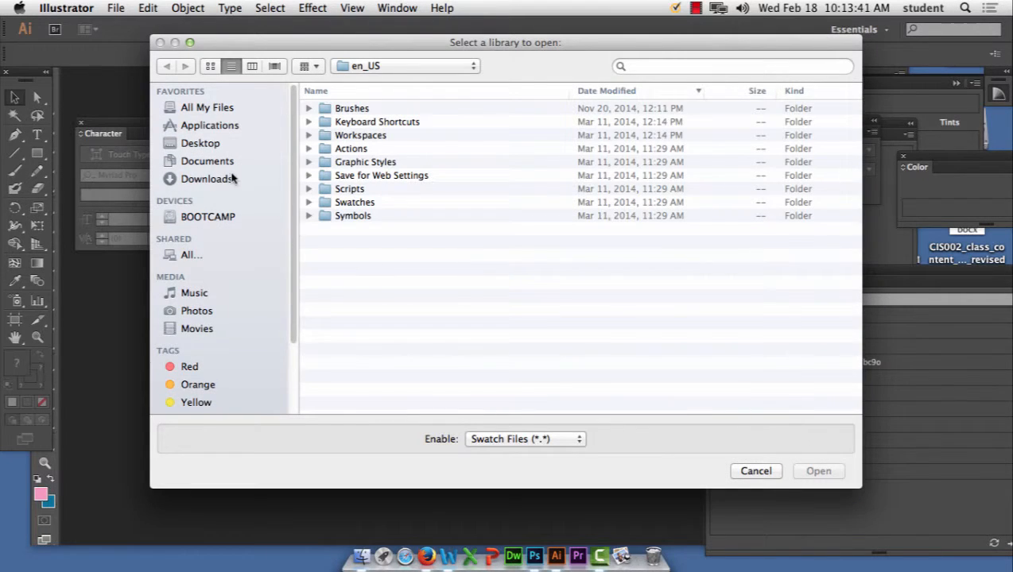
{"action": "left_click", "coordinate": [230, 163]}
{"action": "left_click", "coordinate": [220, 180]}
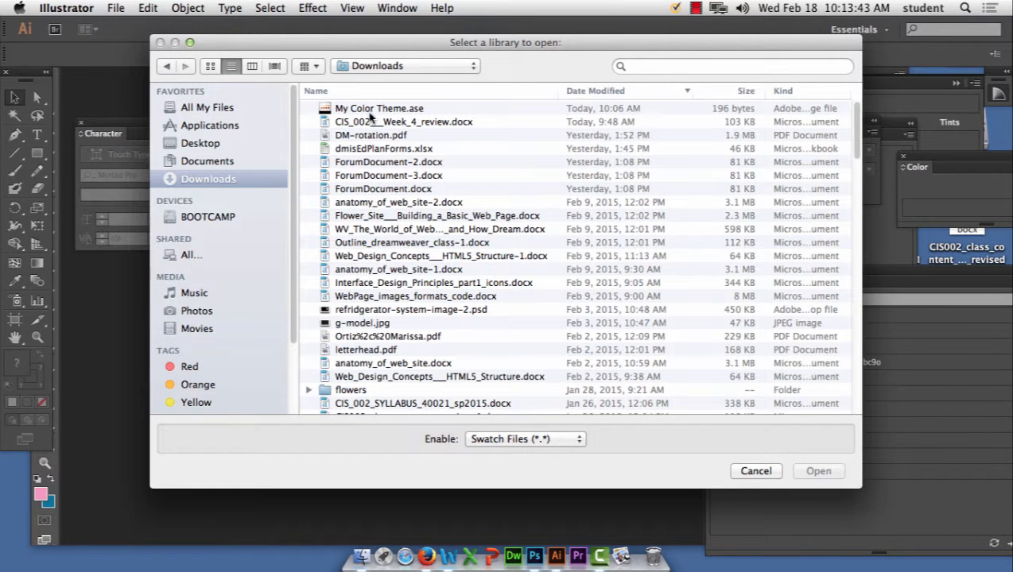
{"action": "left_click", "coordinate": [374, 111]}
{"action": "left_click", "coordinate": [819, 472]}
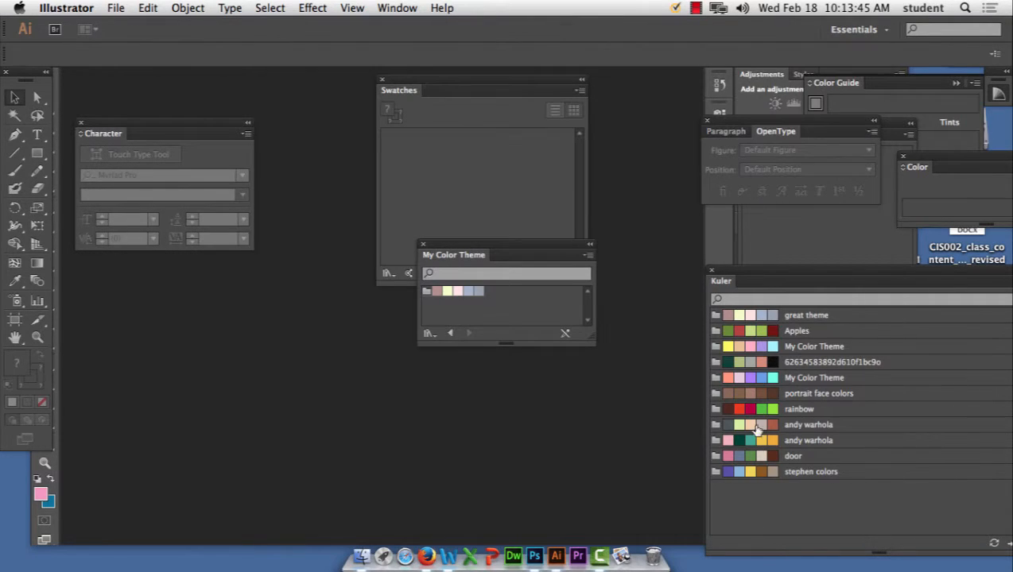
{"action": "left_click_drag", "start_coordinate": [496, 254], "coordinate": [617, 138]}
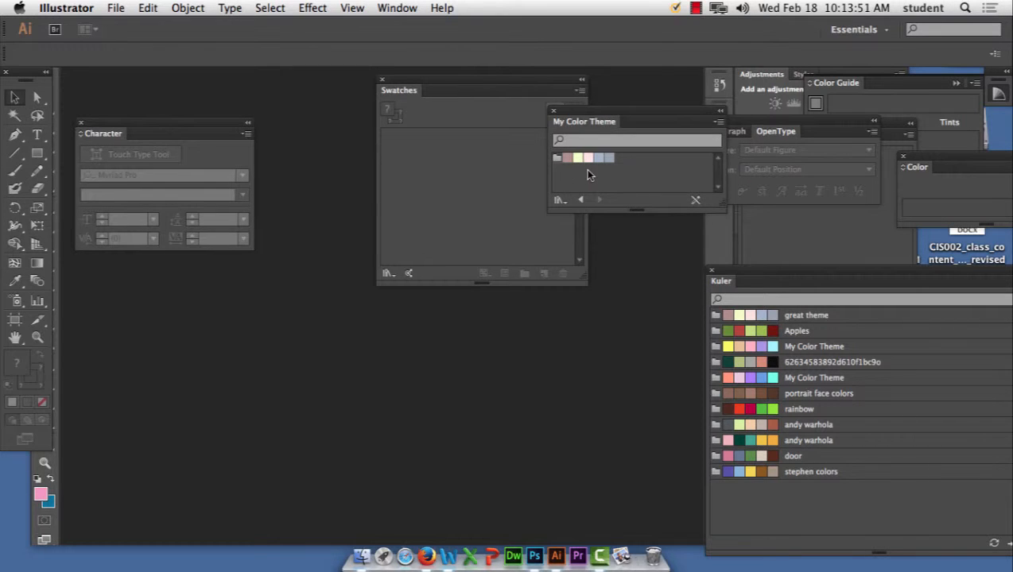
{"action": "left_click", "coordinate": [581, 90]}
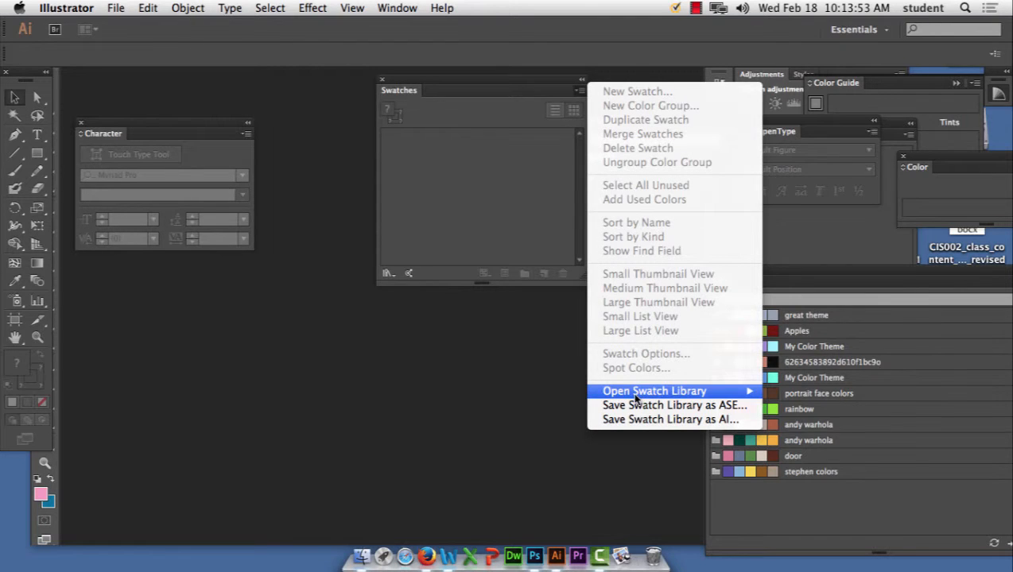
Step: Close the Open Swatch Library submenu unused and move the Kuler panel beside Swatches
{"action": "mouse_move", "coordinate": [633, 395]}
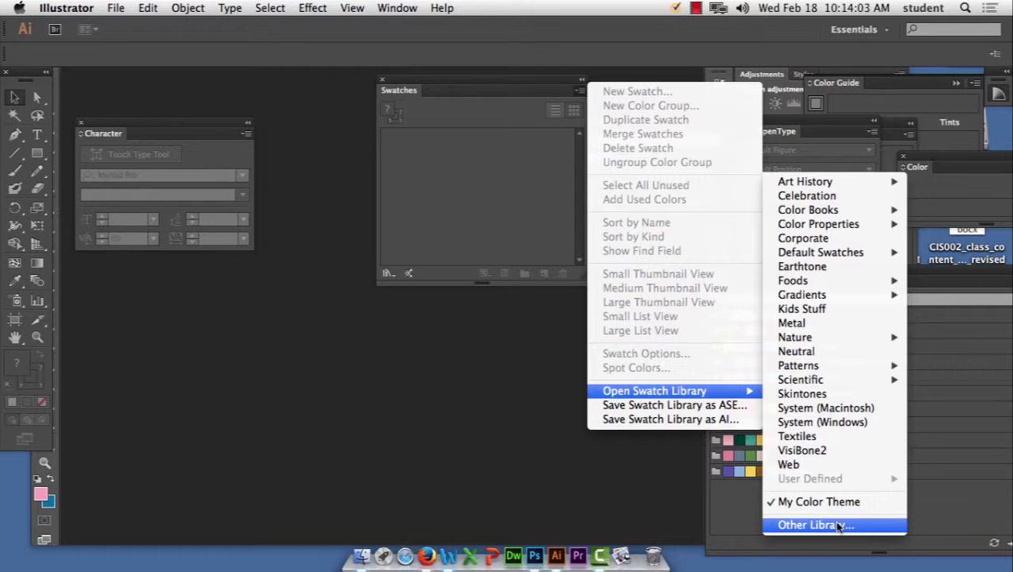
{"action": "left_click", "coordinate": [828, 120]}
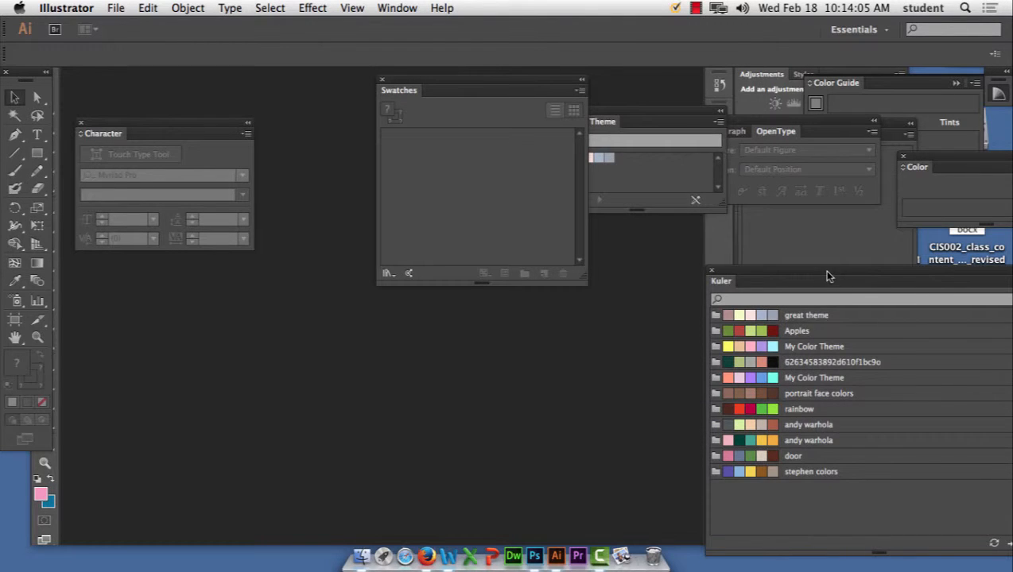
{"action": "left_click_drag", "start_coordinate": [827, 277], "coordinate": [689, 103]}
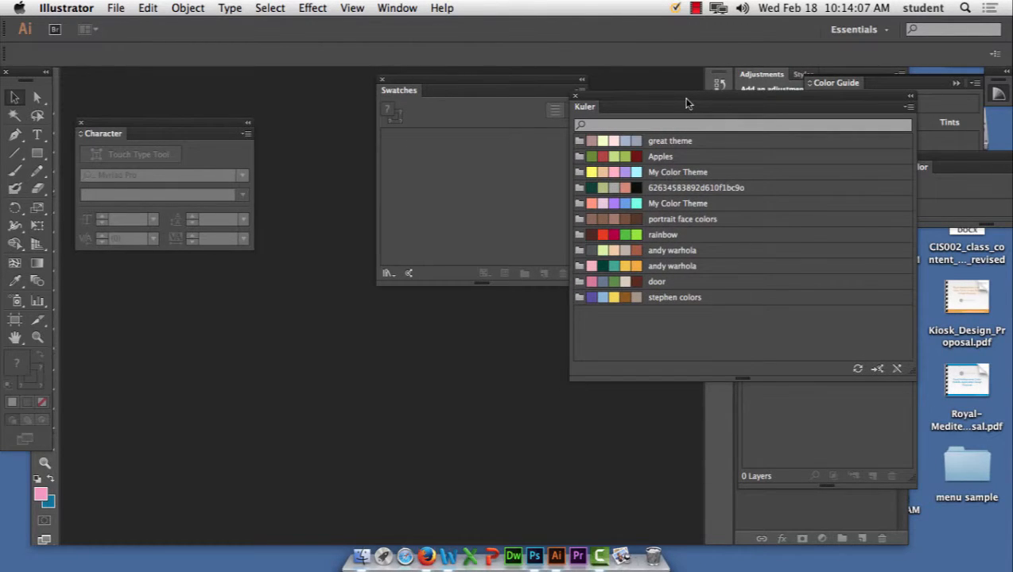
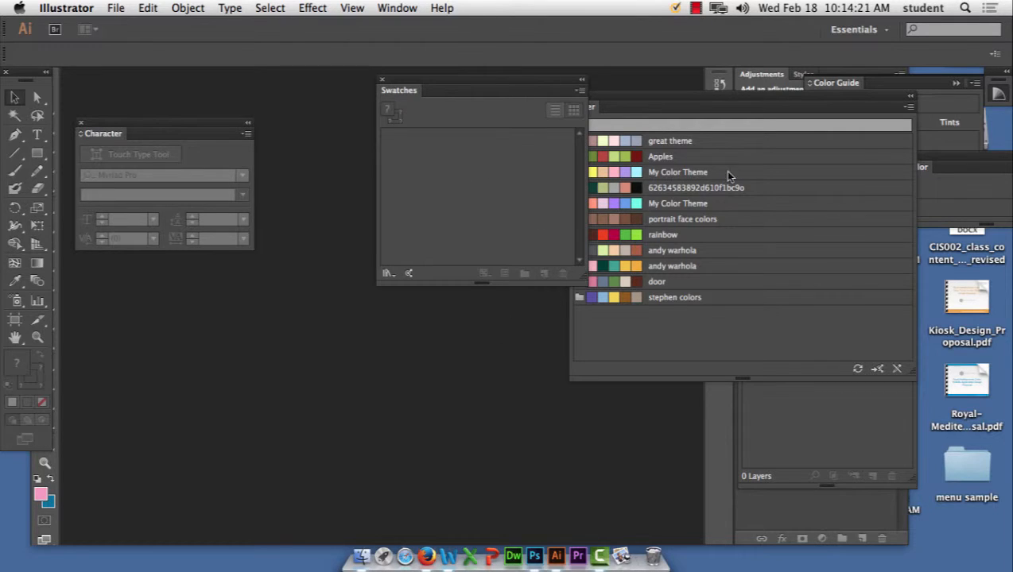
Step: Move the Kuler panel further right and create a new blank Illustrator document
{"action": "left_click_drag", "start_coordinate": [685, 97], "coordinate": [801, 96]}
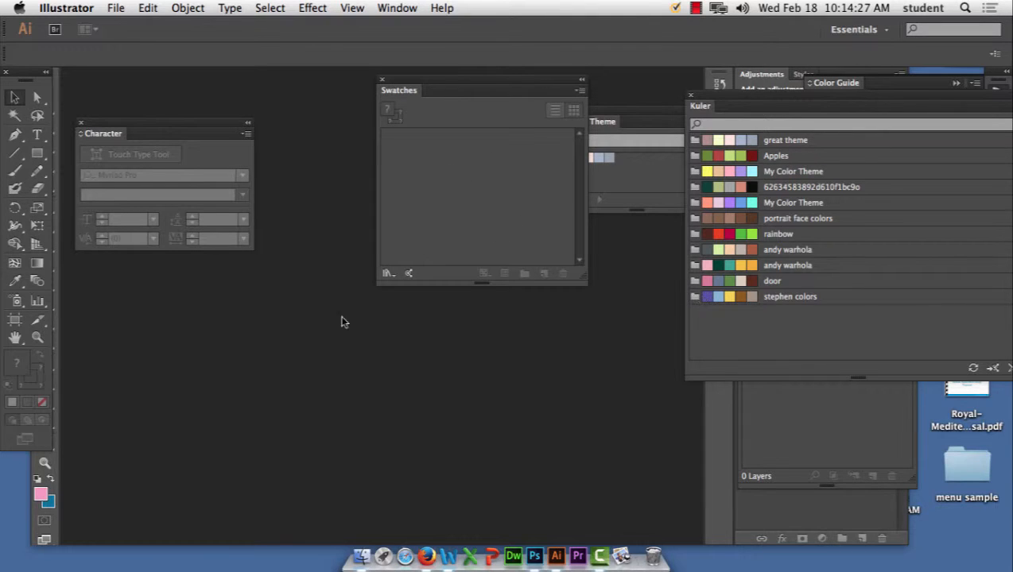
{"action": "left_click", "coordinate": [115, 8]}
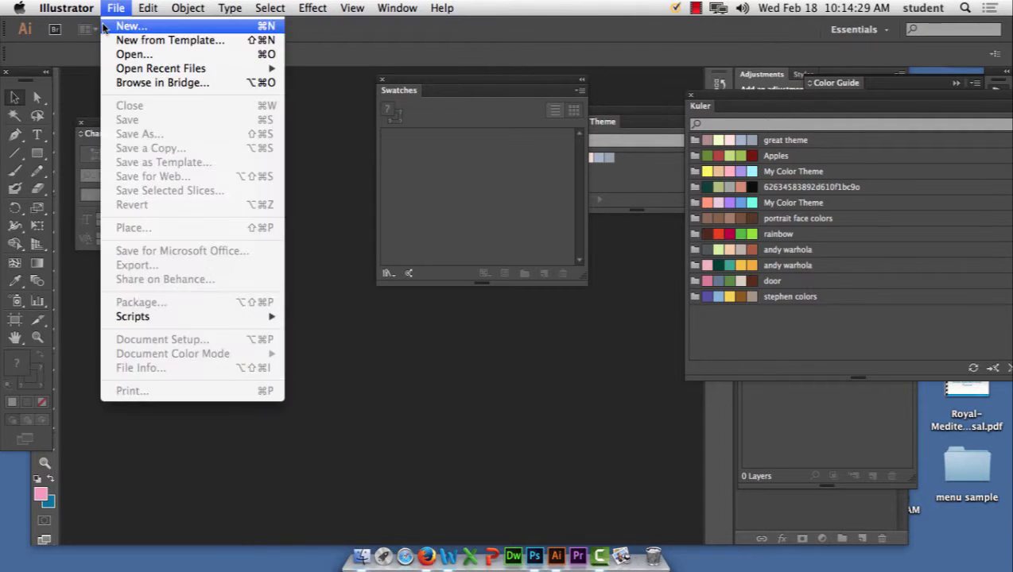
{"action": "left_click", "coordinate": [127, 27]}
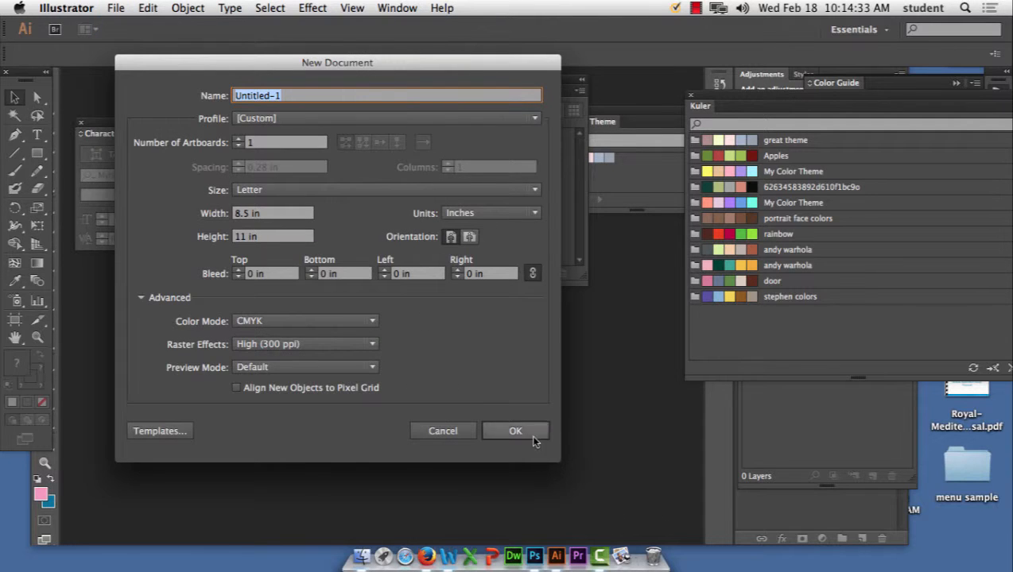
{"action": "left_click", "coordinate": [533, 439]}
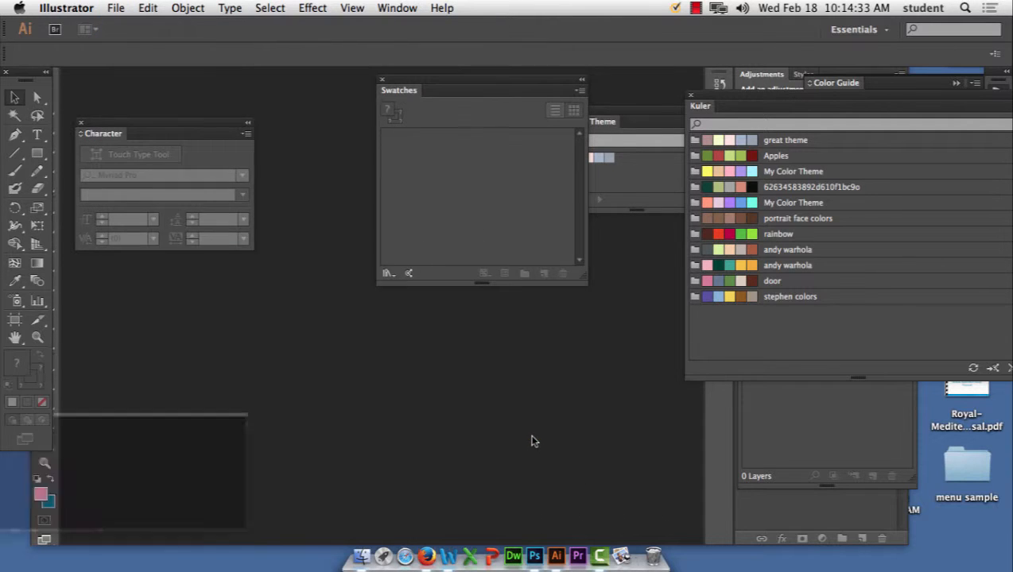
Step: Draw a rectangle in the middle of the artboard, then close the colour picker without choosing a colour
{"action": "key", "text": "m"}
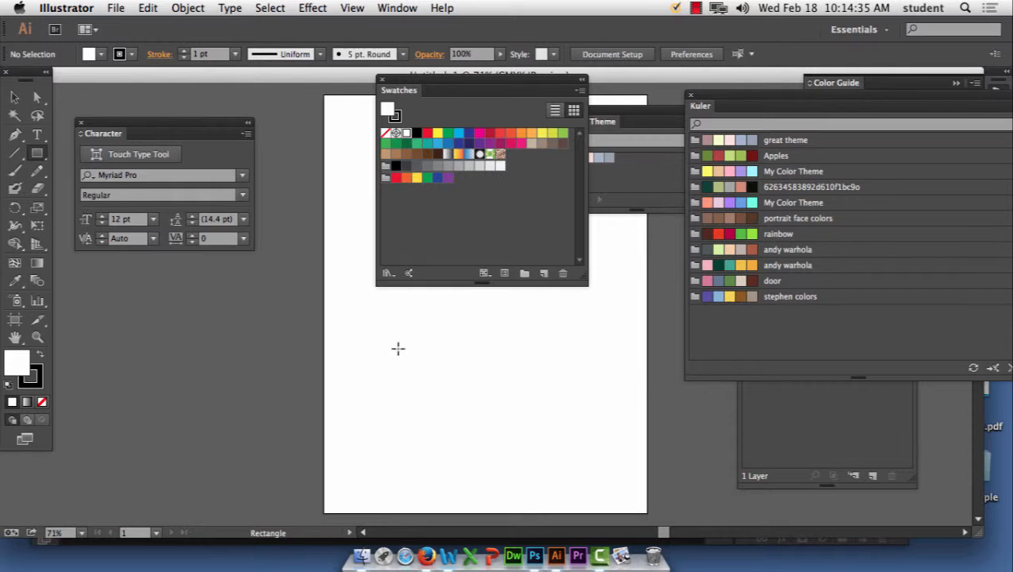
{"action": "left_click_drag", "start_coordinate": [399, 347], "coordinate": [505, 423]}
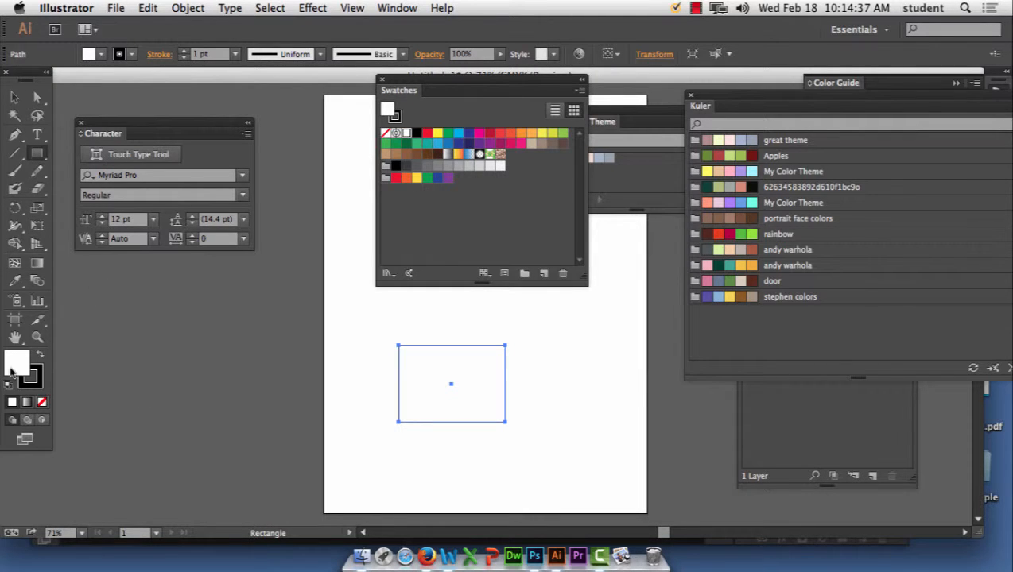
{"action": "double_click", "coordinate": [16, 363]}
{"action": "left_click_drag", "start_coordinate": [682, 49], "coordinate": [721, 293]}
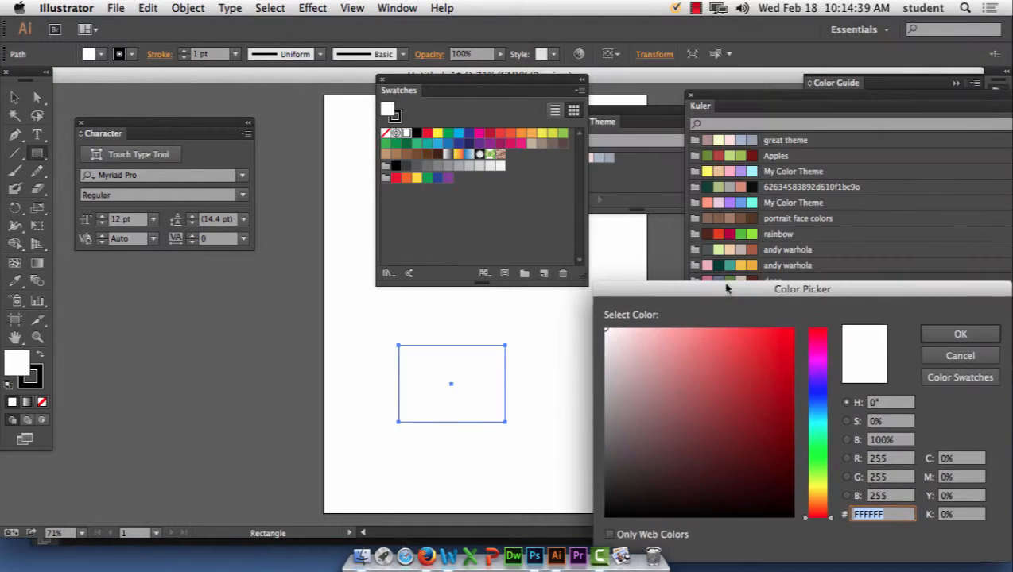
{"action": "left_click", "coordinate": [960, 378]}
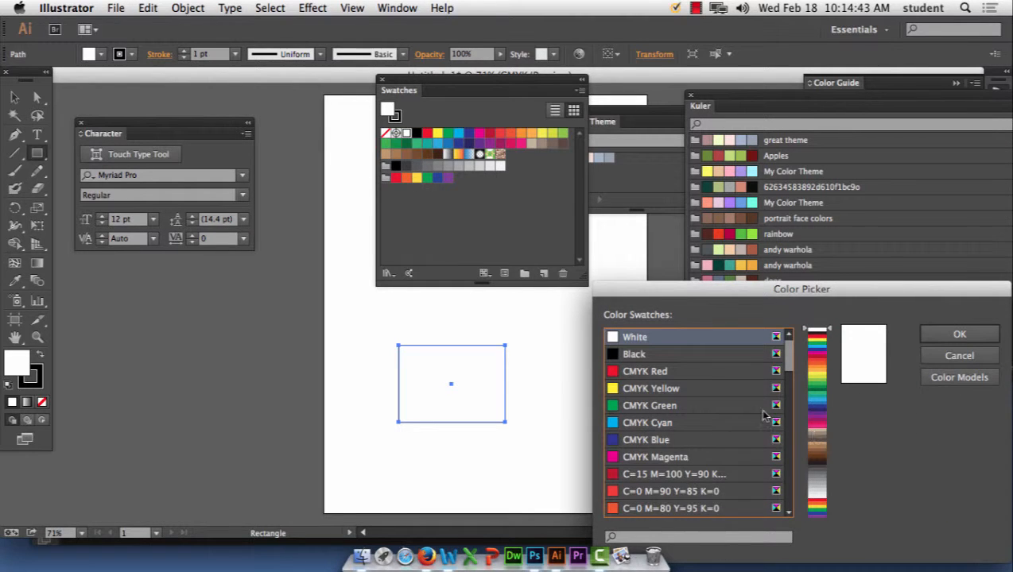
{"action": "left_click_drag", "start_coordinate": [790, 290], "coordinate": [786, 183]}
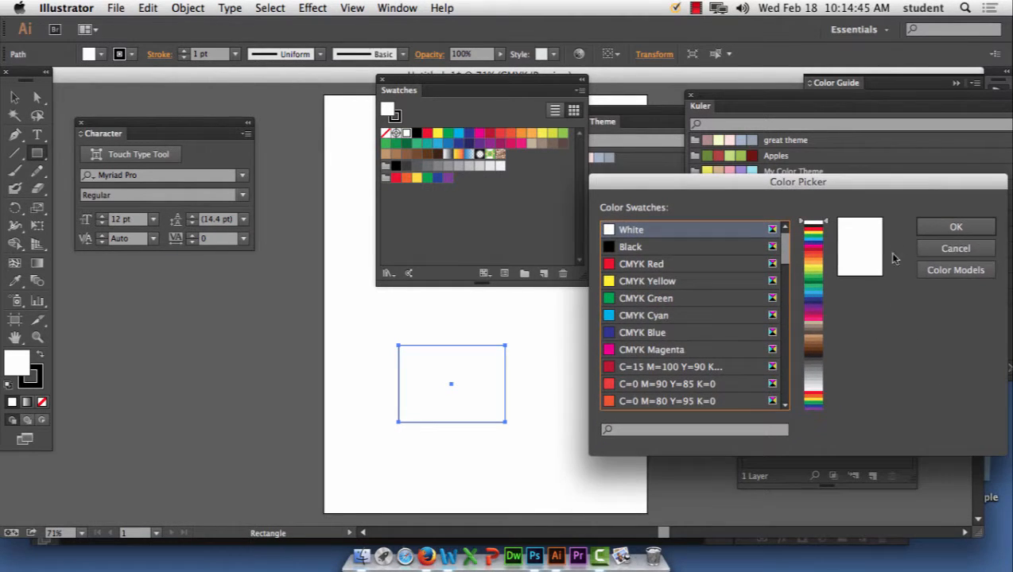
{"action": "left_click", "coordinate": [946, 249]}
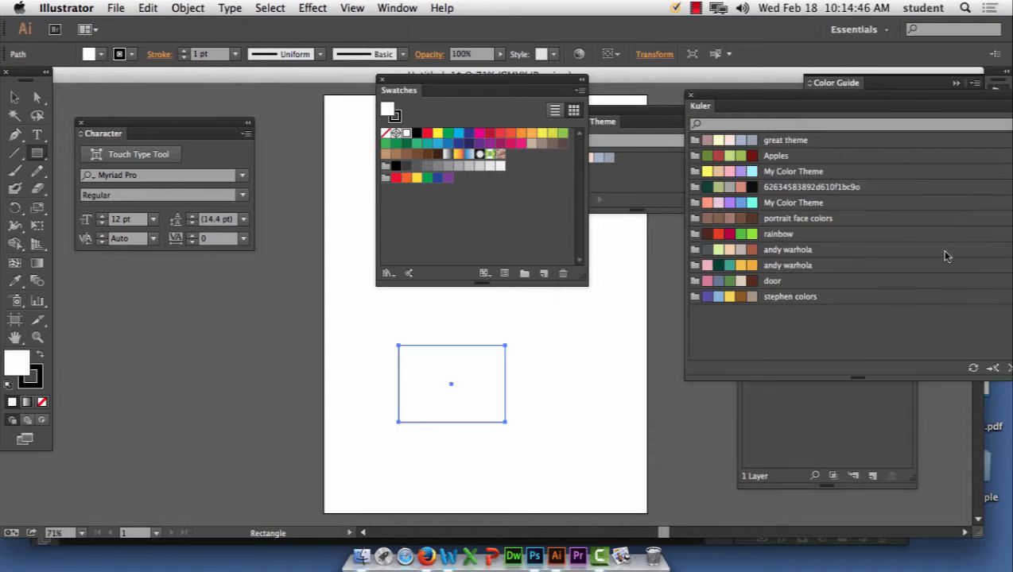
Step: Try the My Color Theme swatches on the rectangle, ending with a salmon fill
{"action": "left_click", "coordinate": [708, 205]}
{"action": "left_click", "coordinate": [719, 204]}
{"action": "left_click", "coordinate": [729, 204]}
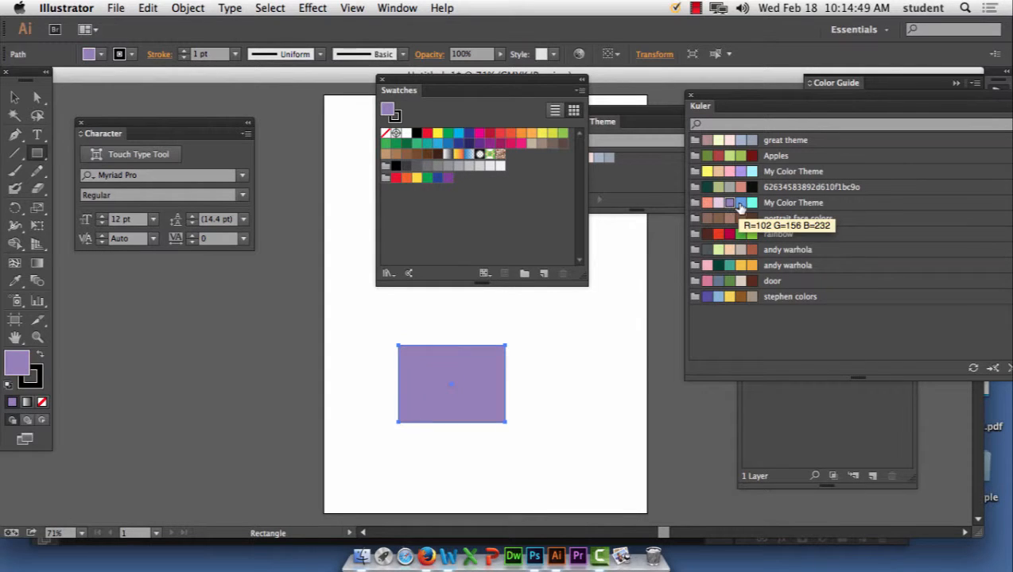
{"action": "left_click", "coordinate": [740, 204]}
{"action": "left_click", "coordinate": [751, 203]}
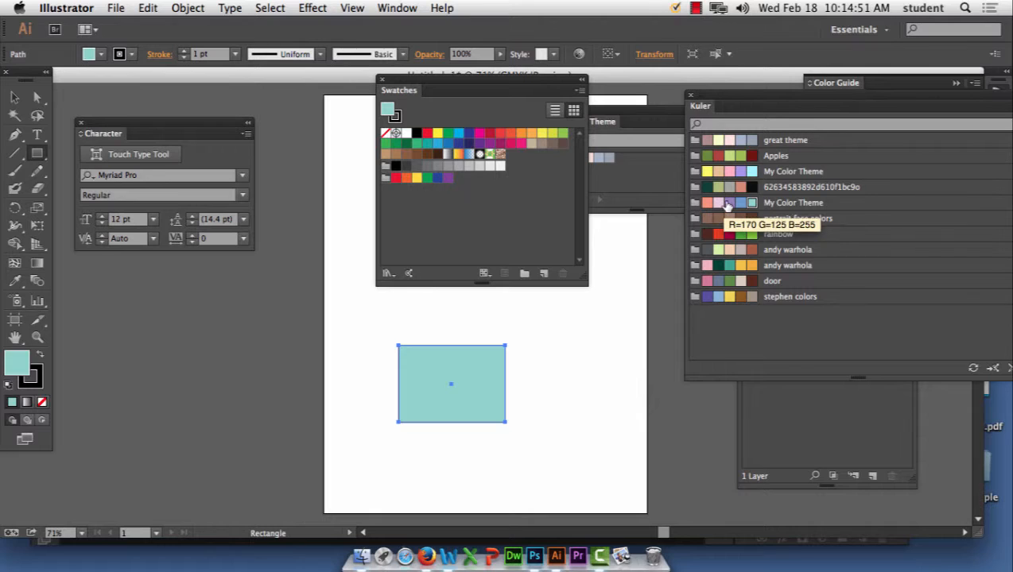
{"action": "left_click", "coordinate": [728, 205]}
{"action": "left_click", "coordinate": [708, 205]}
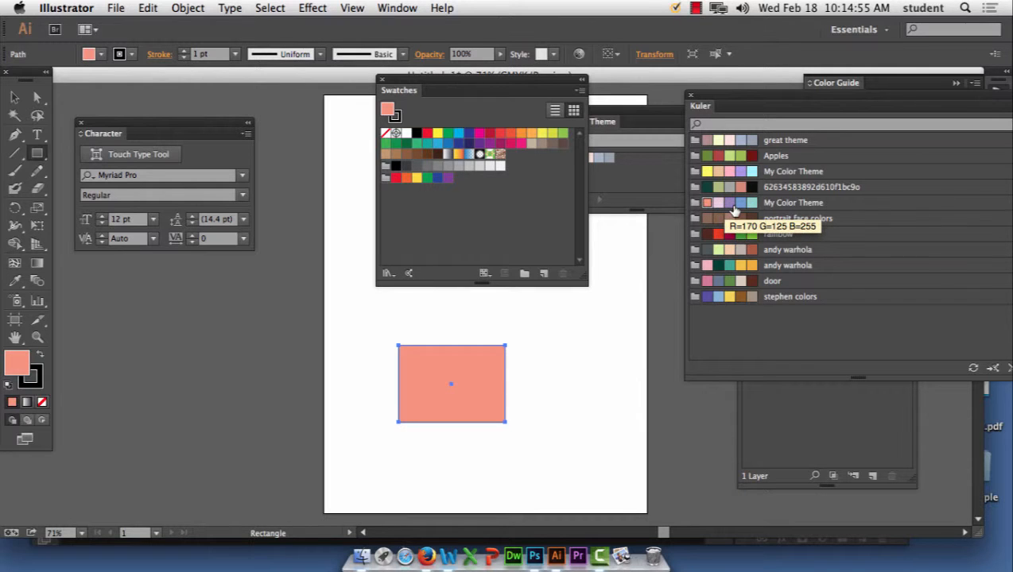
Step: Check the salmon fill in the colour picker, then open Image Size for apples2.jpg in Photoshop
{"action": "double_click", "coordinate": [16, 362]}
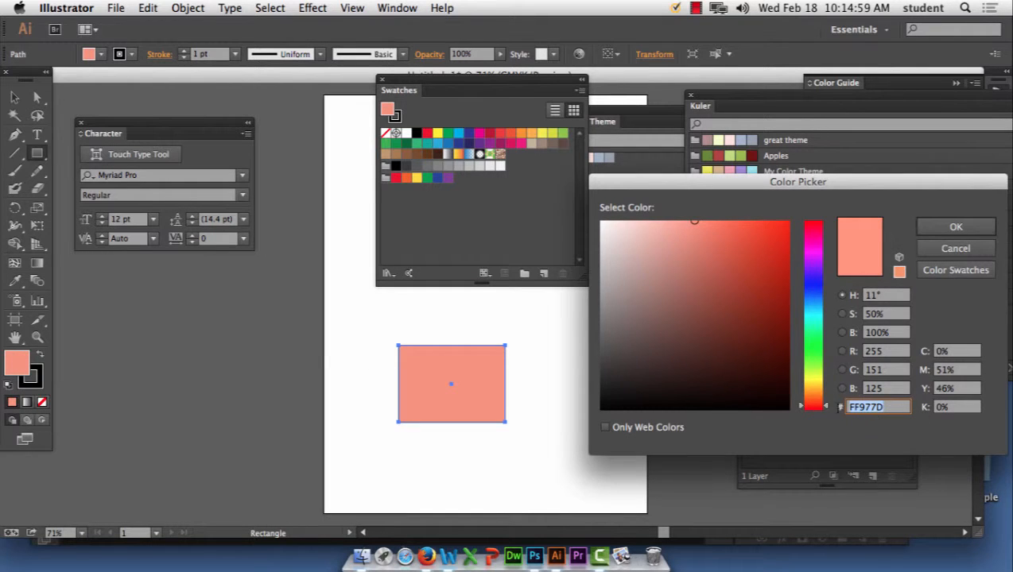
{"action": "left_click", "coordinate": [955, 250]}
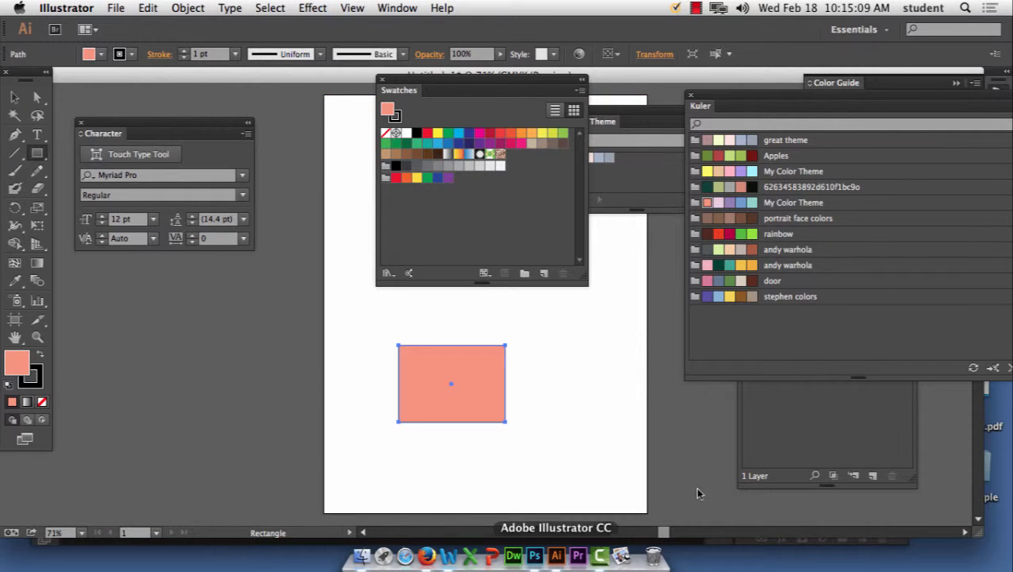
{"action": "left_click", "coordinate": [695, 8]}
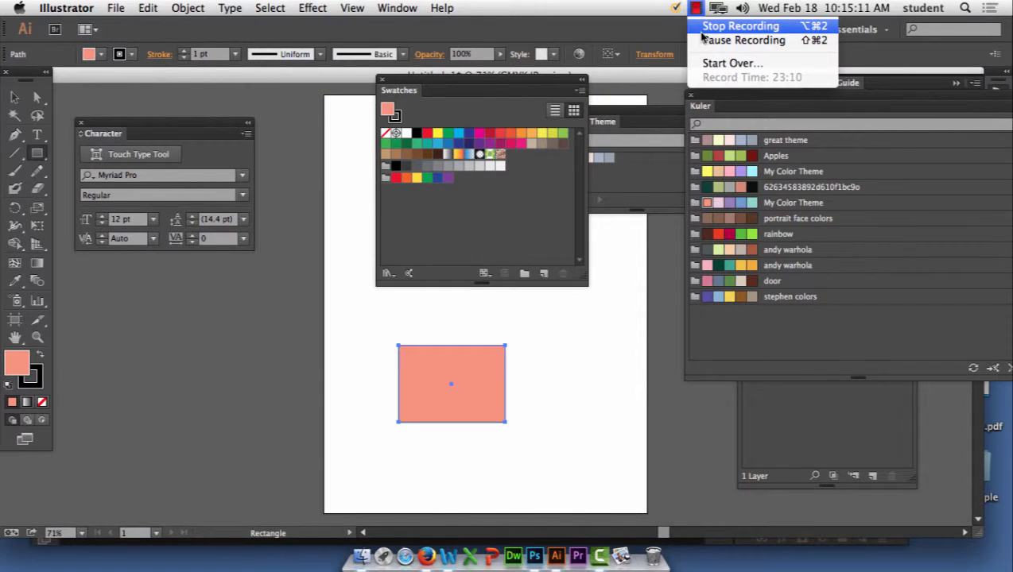
{"action": "left_click", "coordinate": [702, 31]}
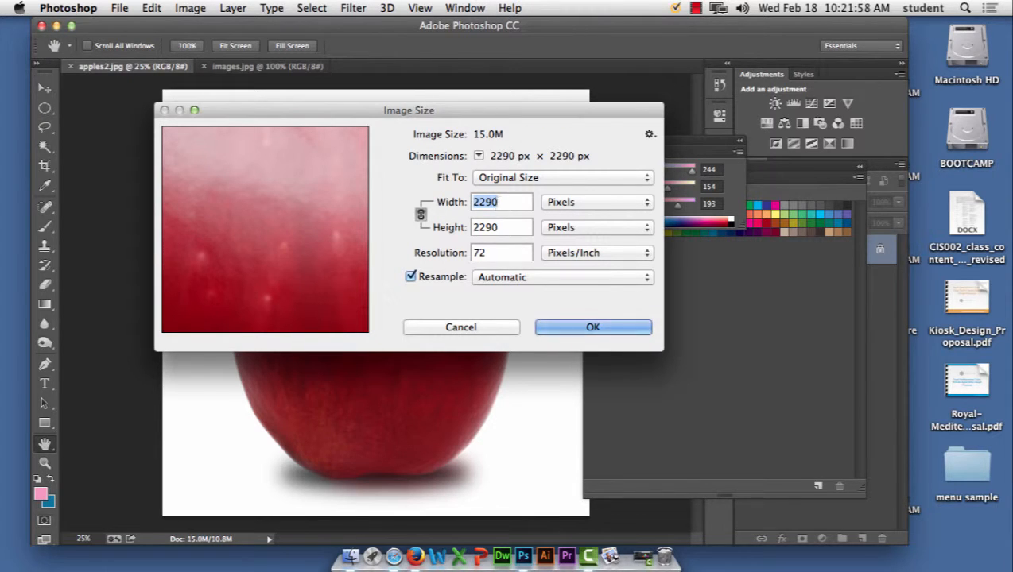
Step: Resize apples2.jpg to 225 × 225 pixels at 72 pixels/inch
{"action": "type", "text": "225"}
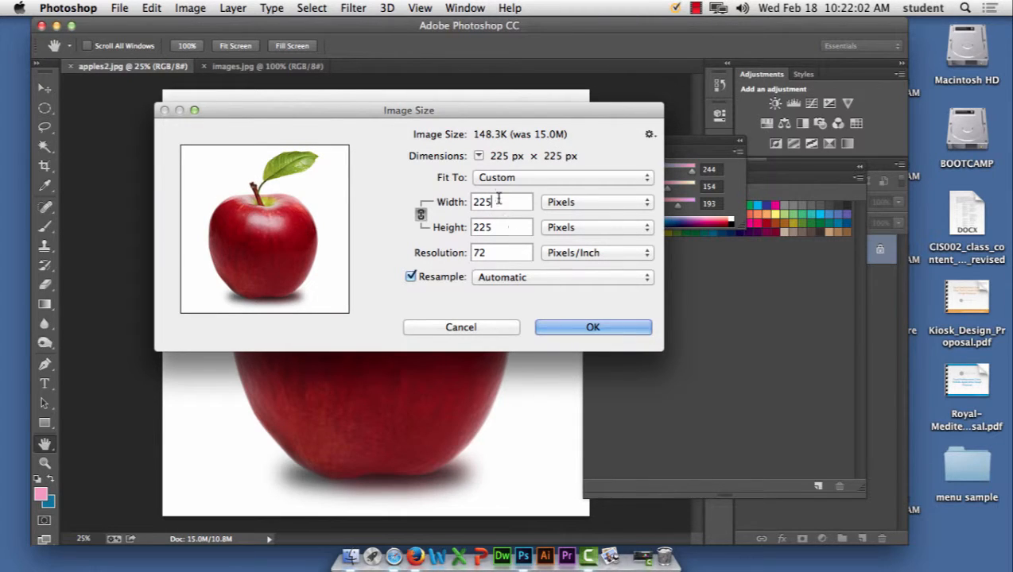
{"action": "left_click", "coordinate": [493, 253]}
{"action": "left_click_drag", "start_coordinate": [492, 255], "coordinate": [472, 261]}
{"action": "left_click_drag", "start_coordinate": [493, 228], "coordinate": [432, 220]}
{"action": "left_click_drag", "start_coordinate": [494, 203], "coordinate": [459, 199]}
{"action": "left_click", "coordinate": [566, 322]}
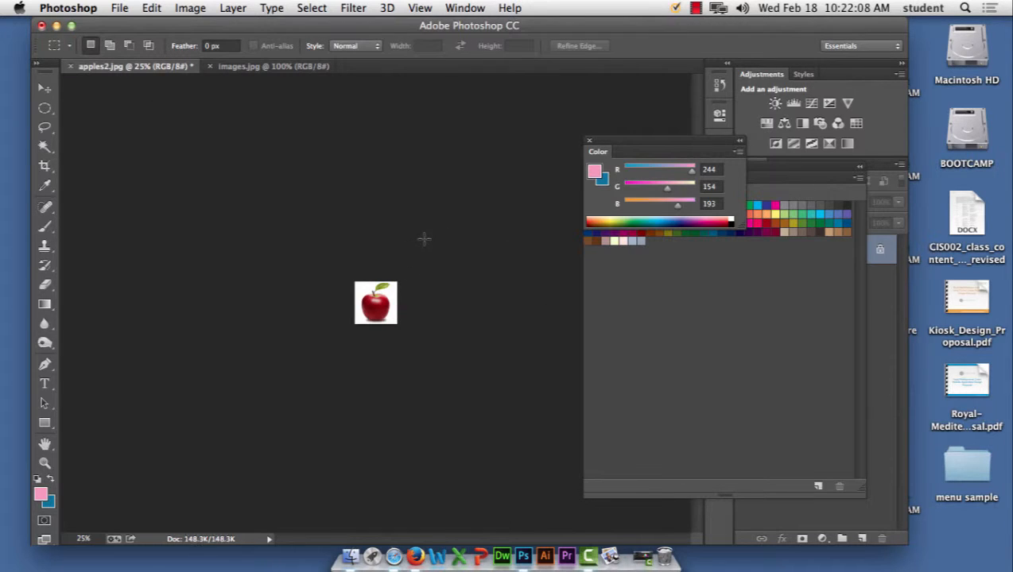
Step: Save the resized apple as the JPEG apple2_image.jpg
{"action": "key", "text": "super+plus"}
{"action": "key", "text": "super+plus"}
{"action": "key", "text": "super+plus"}
{"action": "key", "text": "super+plus"}
{"action": "key", "text": "super+minus"}
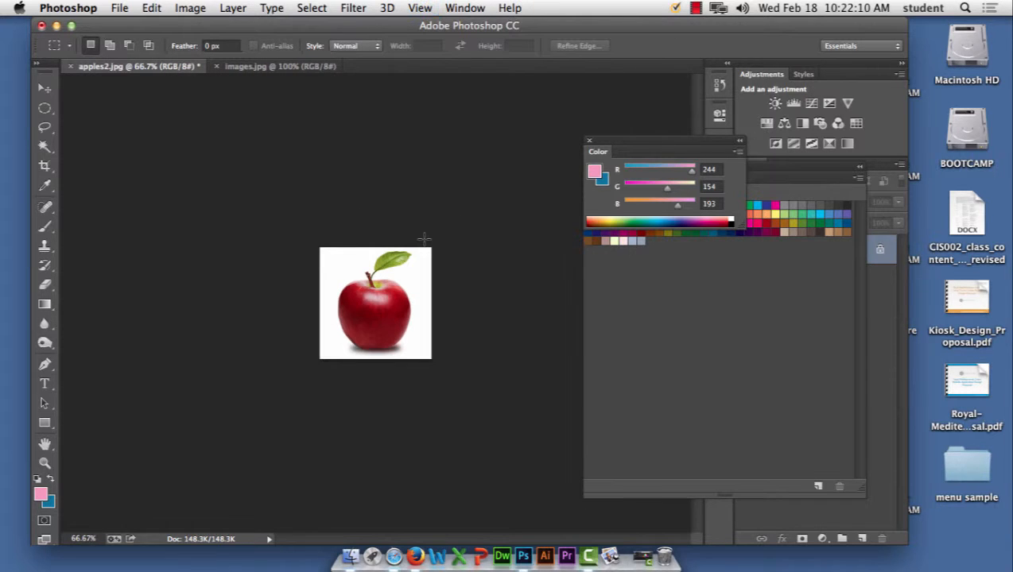
{"action": "left_click", "coordinate": [119, 8]}
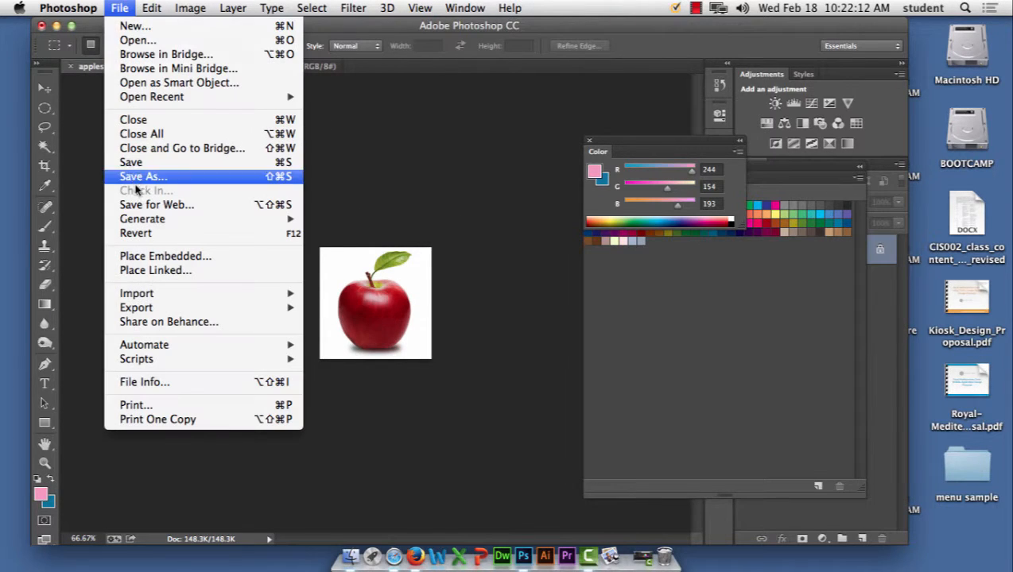
{"action": "left_click", "coordinate": [143, 176]}
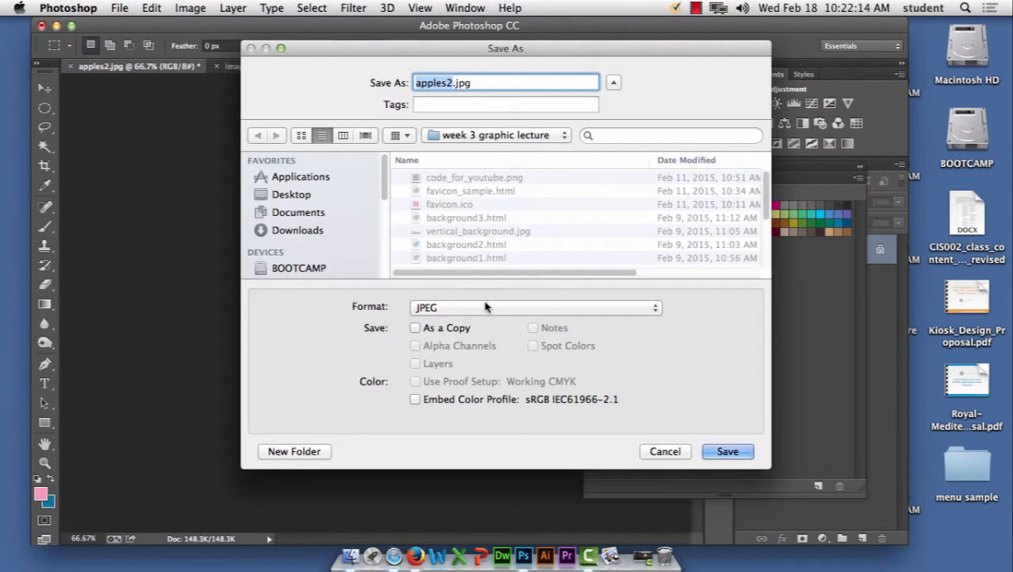
{"action": "type", "text": "appl"}
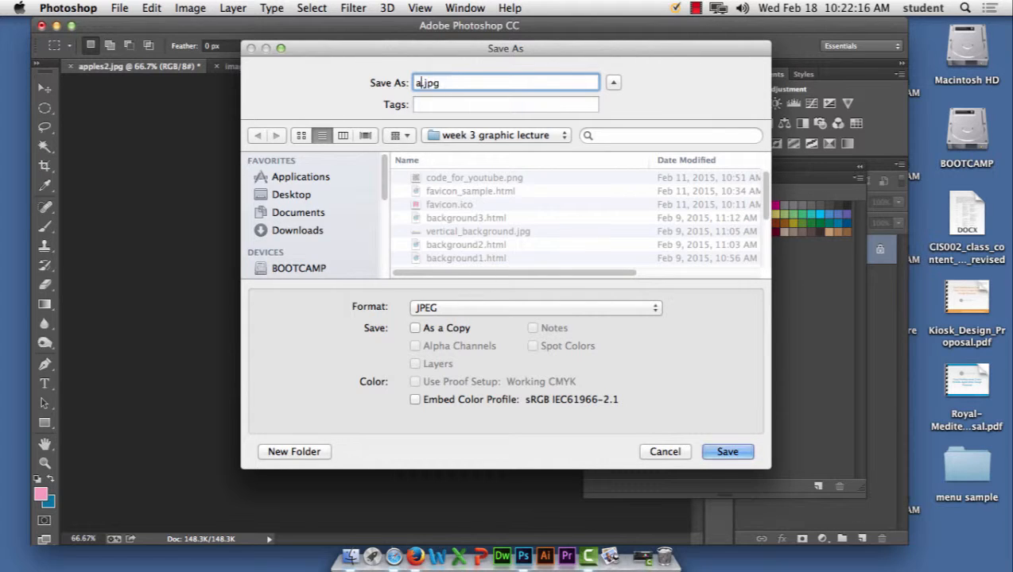
{"action": "type", "text": "e2_image"}
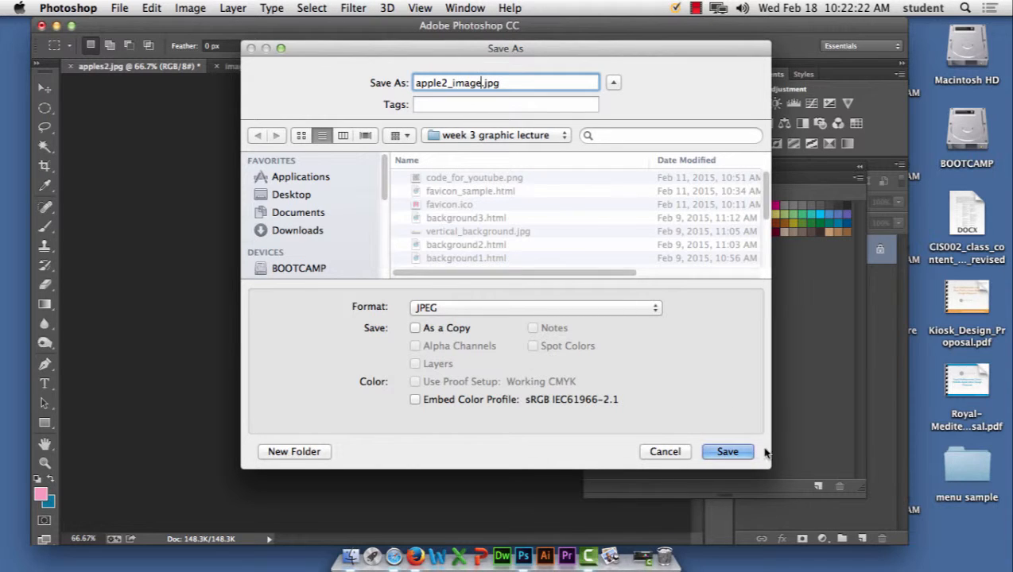
{"action": "left_click", "coordinate": [741, 453]}
{"action": "left_click", "coordinate": [592, 185]}
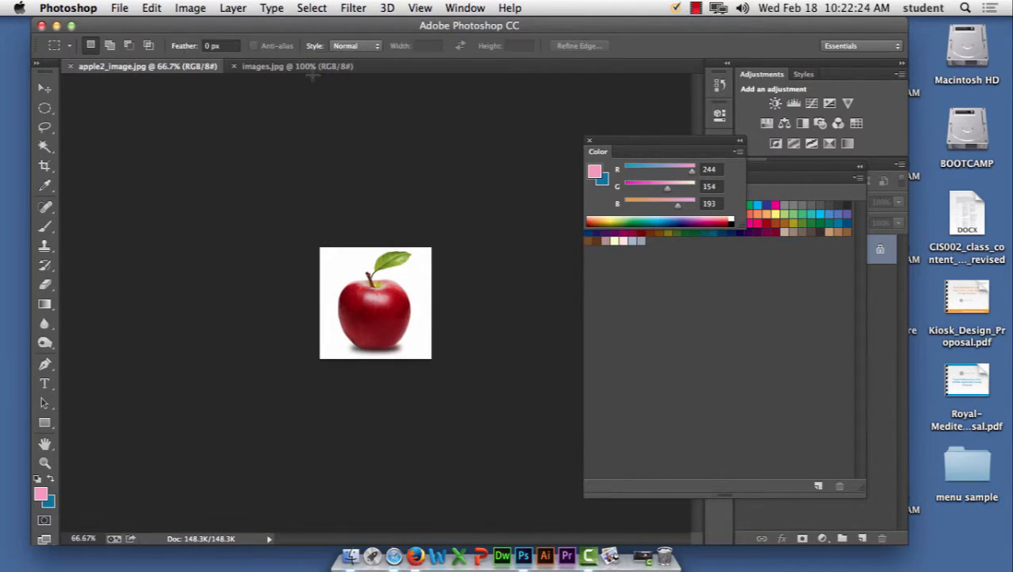
Step: Save the images.jpg document as the JPEG apple1_image.jpg
{"action": "left_click", "coordinate": [277, 66]}
{"action": "left_click", "coordinate": [121, 8]}
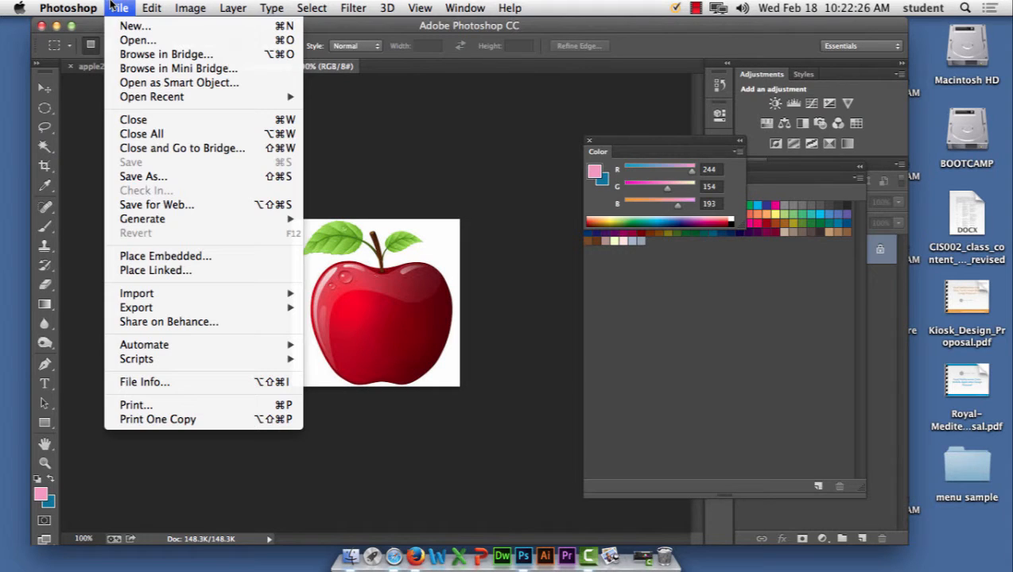
{"action": "left_click", "coordinate": [360, 213]}
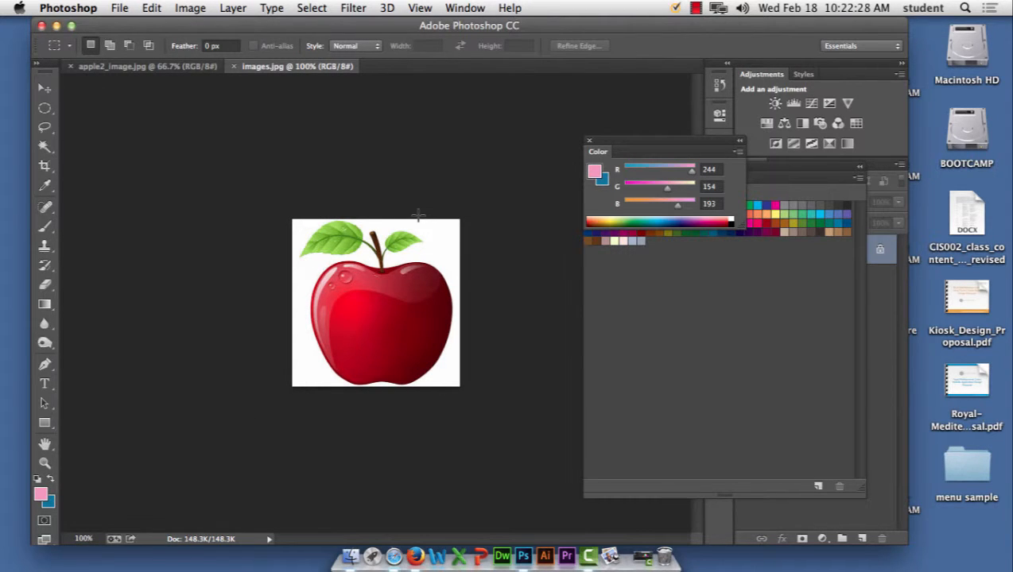
{"action": "left_click", "coordinate": [120, 8]}
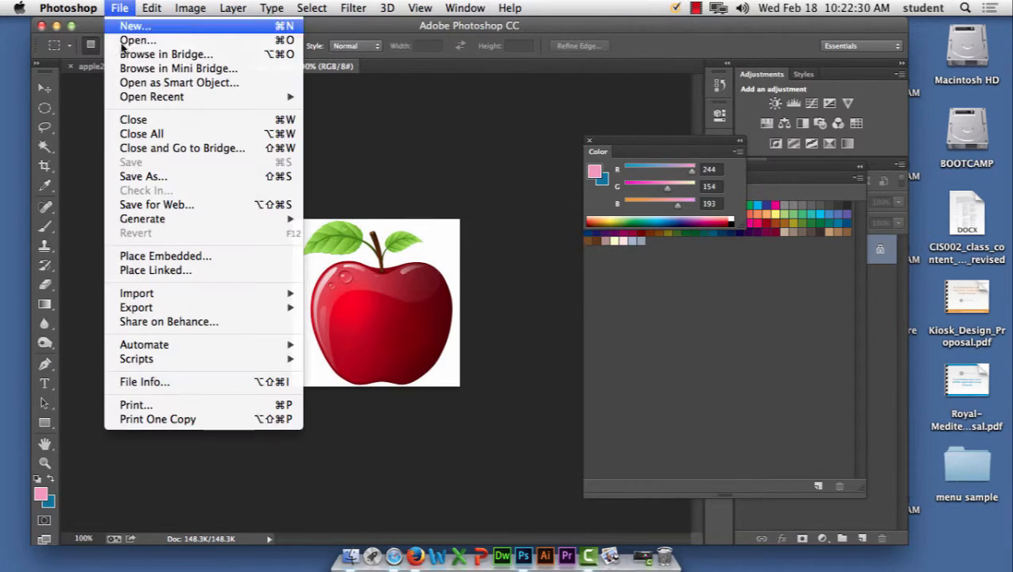
{"action": "left_click", "coordinate": [145, 173]}
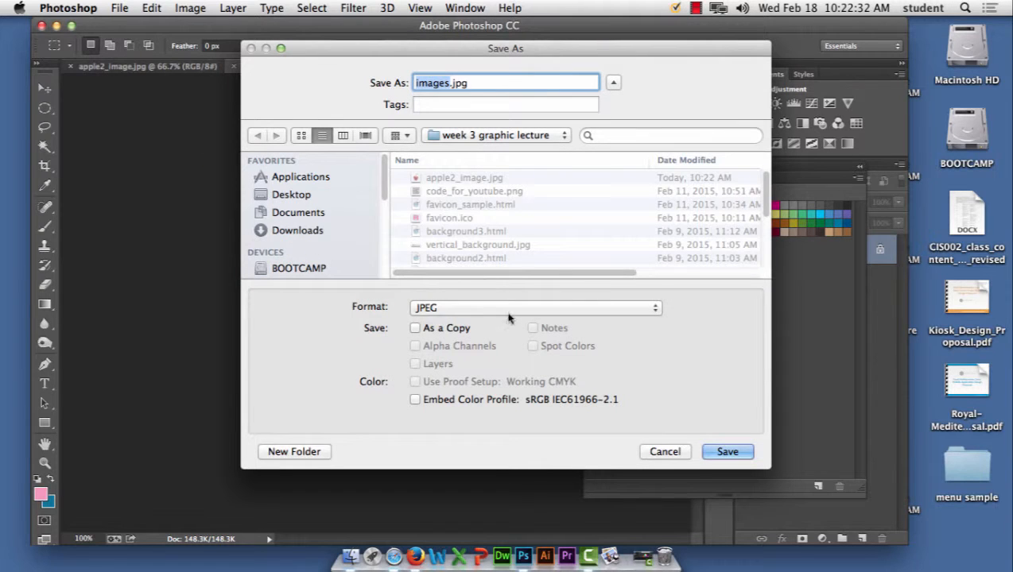
{"action": "left_click", "coordinate": [469, 178]}
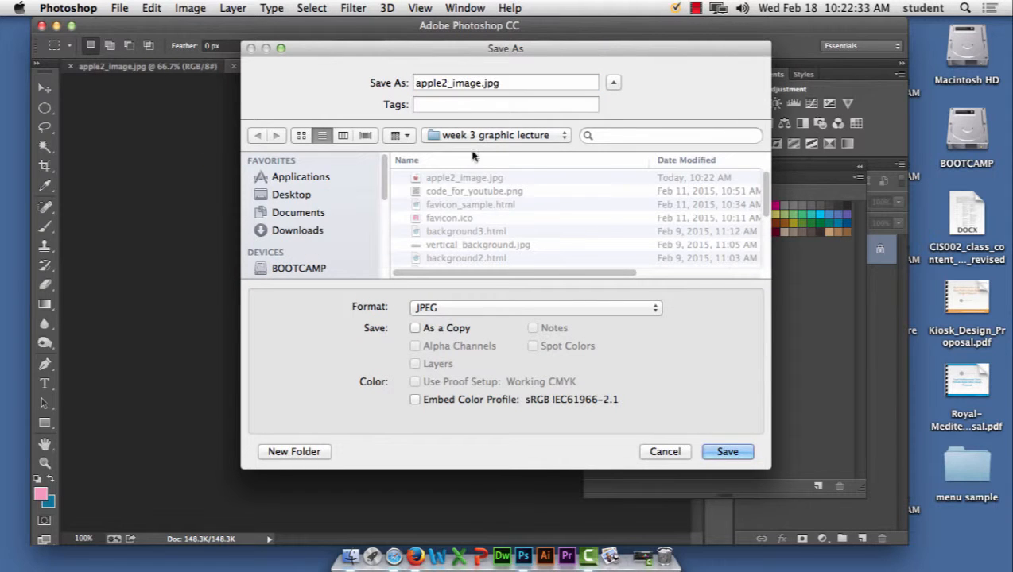
{"action": "left_click", "coordinate": [450, 82]}
{"action": "key", "text": "BackSpace"}
{"action": "type", "text": "1"}
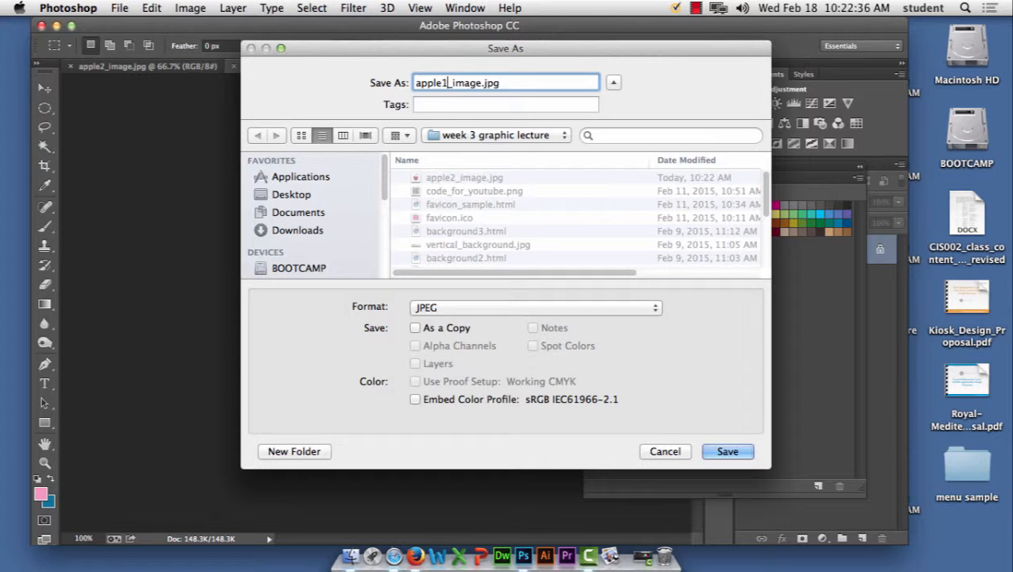
{"action": "left_click", "coordinate": [727, 452]}
{"action": "left_click", "coordinate": [588, 188]}
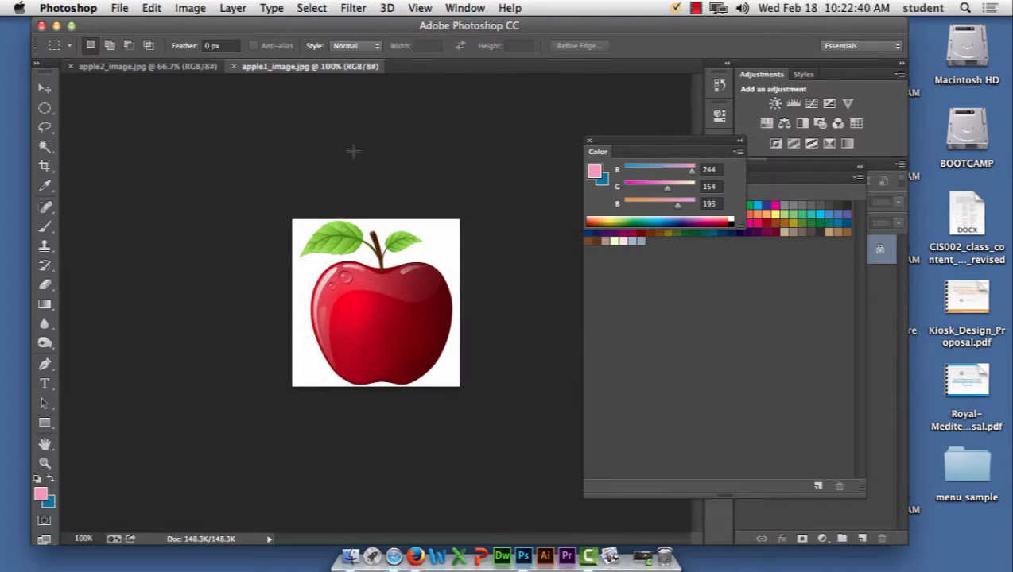
{"action": "left_click", "coordinate": [119, 7]}
{"action": "left_click", "coordinate": [123, 25]}
Step: Create a 100 × 60 inch document, then close it as oversized
{"action": "key", "text": "Tab"}
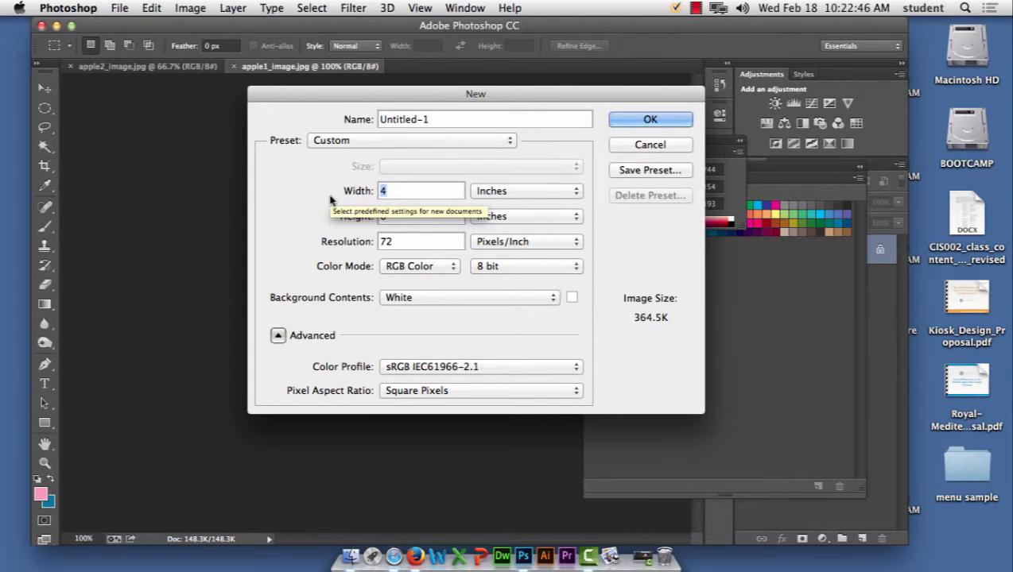
{"action": "type", "text": "100"}
{"action": "key", "text": "Tab"}
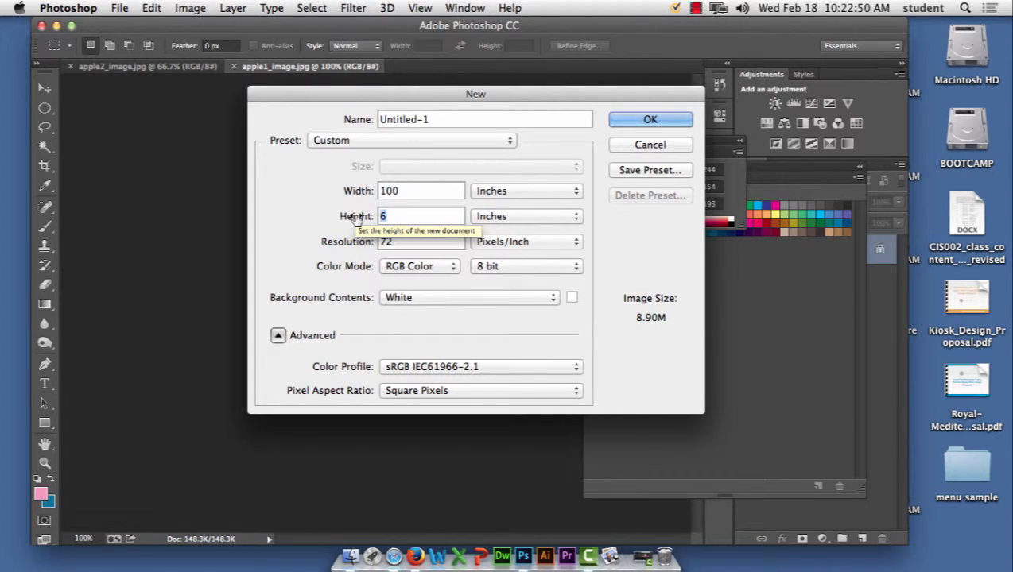
{"action": "type", "text": "60"}
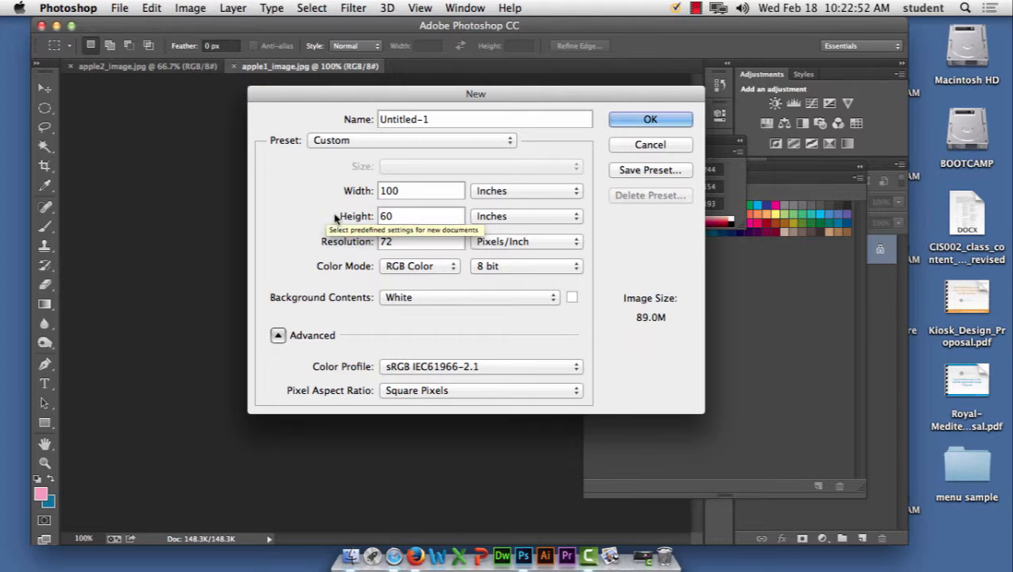
{"action": "left_click", "coordinate": [659, 121]}
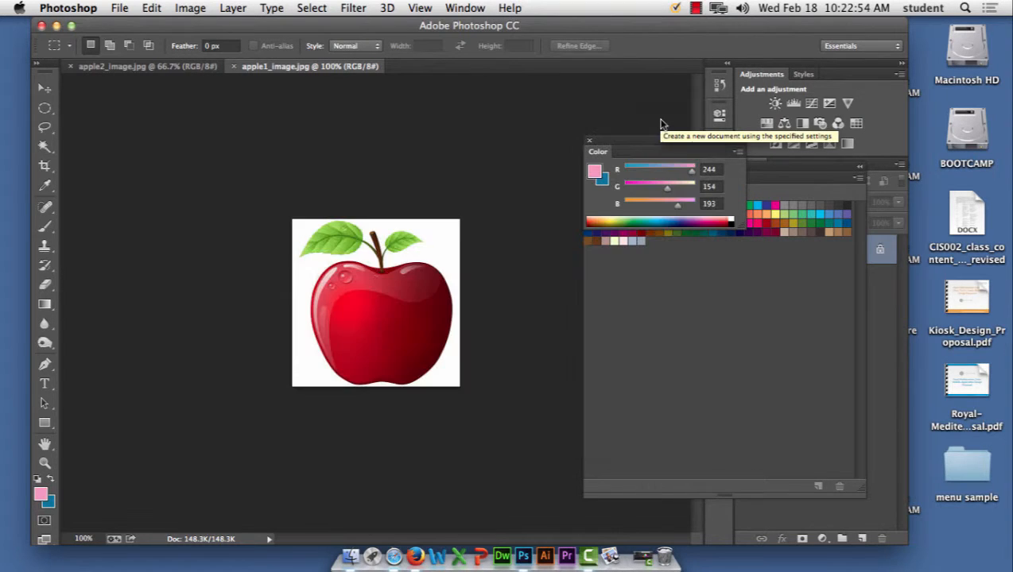
{"action": "left_click", "coordinate": [119, 7]}
{"action": "left_click", "coordinate": [139, 26]}
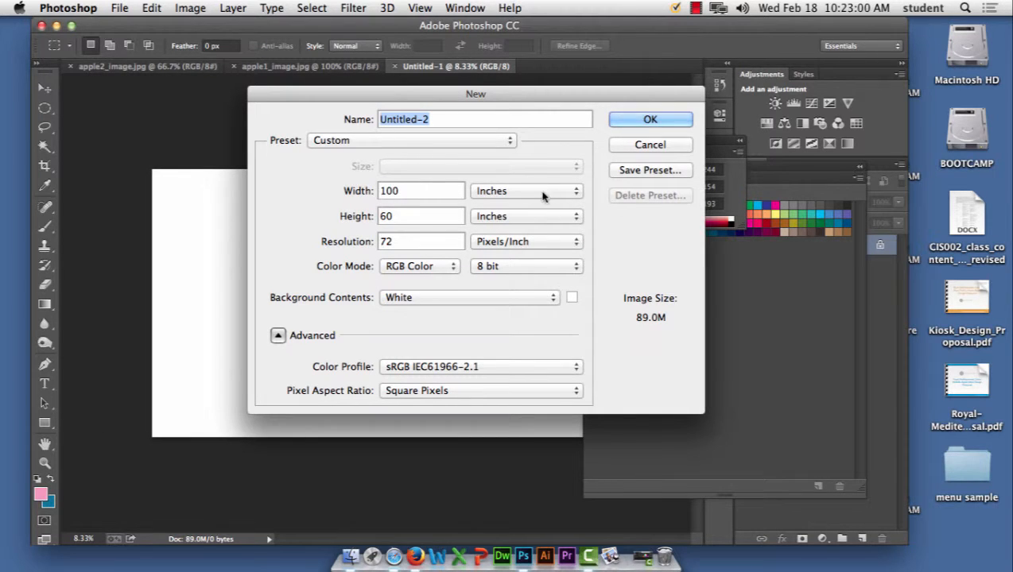
{"action": "left_click", "coordinate": [672, 144]}
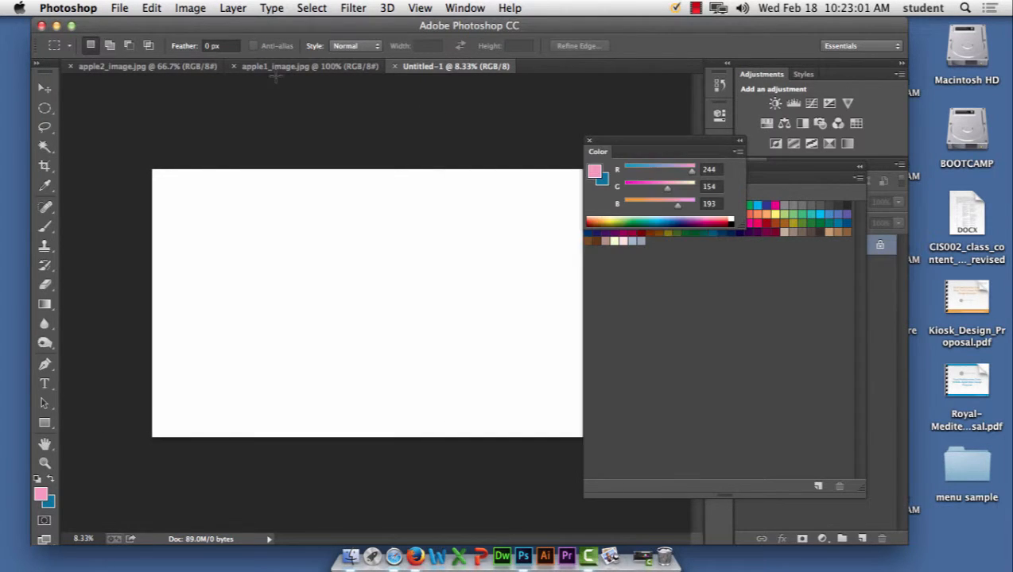
{"action": "left_click", "coordinate": [398, 67]}
Step: Create a new 100 × 40 pixel document
{"action": "left_click", "coordinate": [119, 8]}
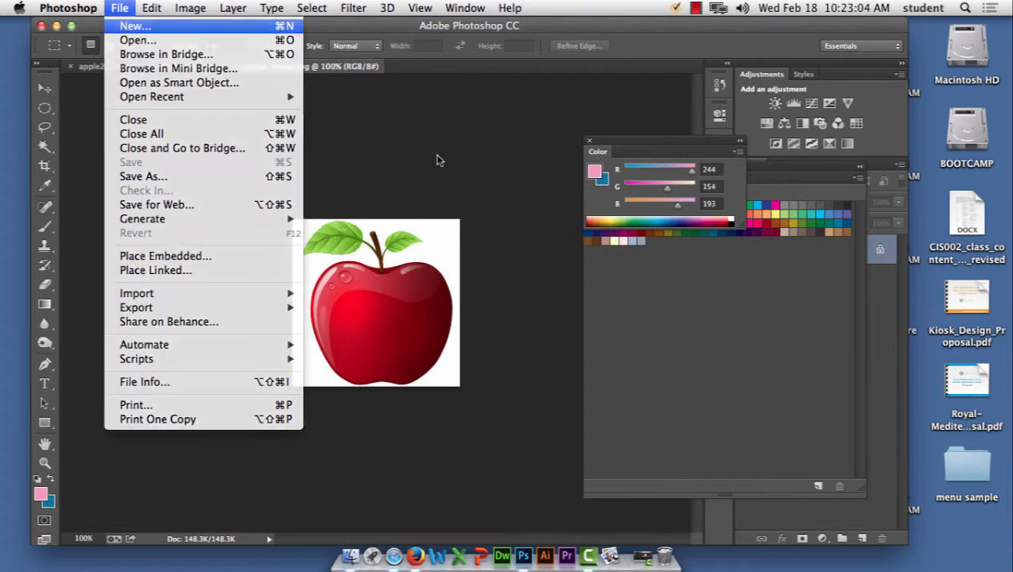
{"action": "left_click", "coordinate": [124, 26]}
{"action": "left_click", "coordinate": [513, 192]}
{"action": "left_click", "coordinate": [514, 178]}
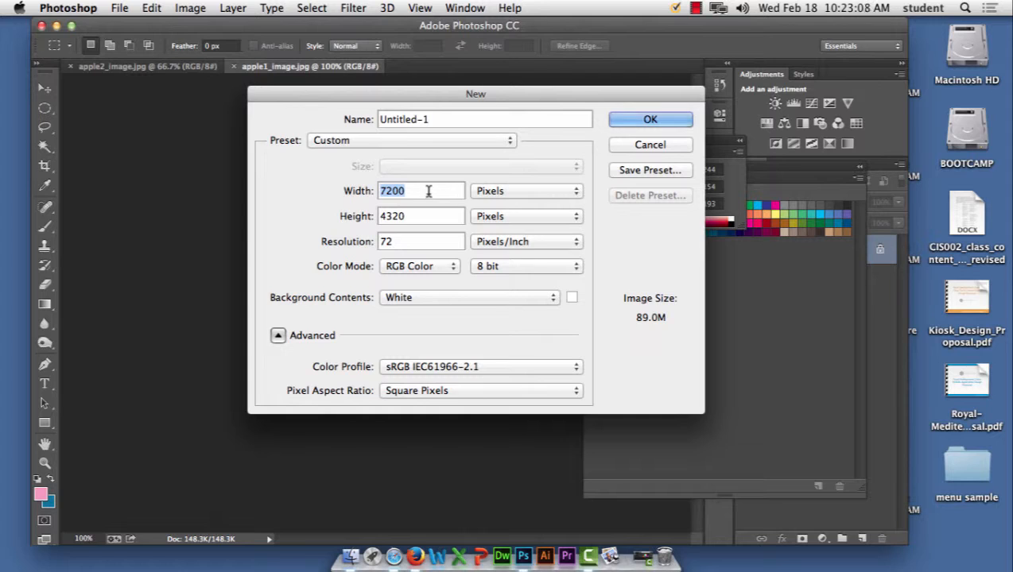
{"action": "type", "text": "100"}
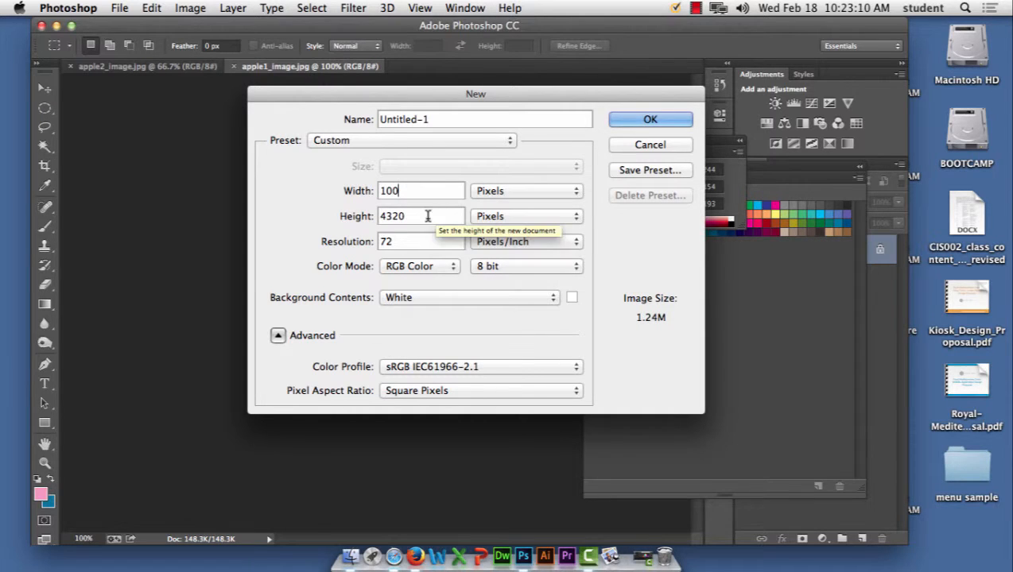
{"action": "key", "text": "Tab"}
{"action": "type", "text": "40"}
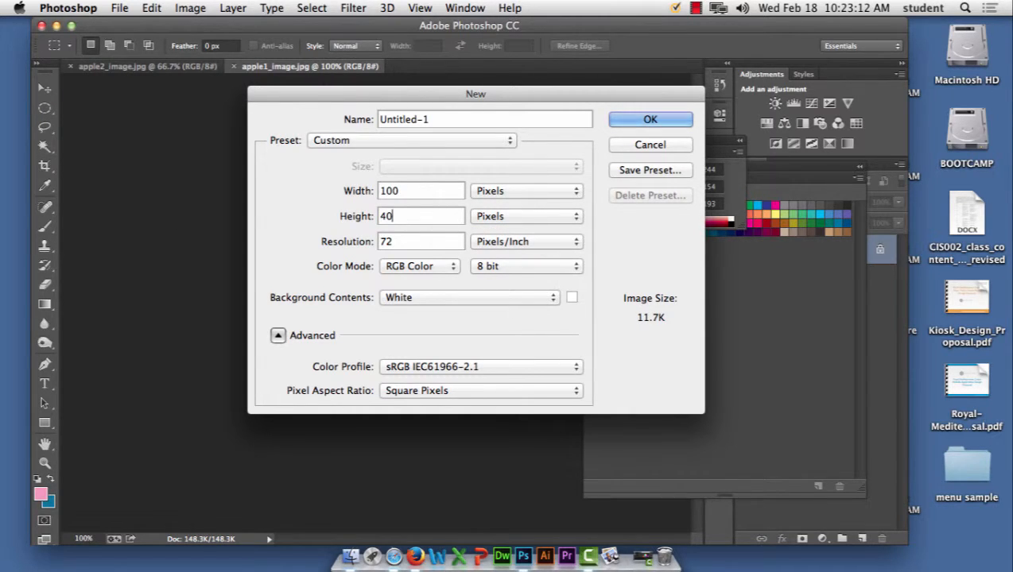
{"action": "left_click", "coordinate": [671, 119]}
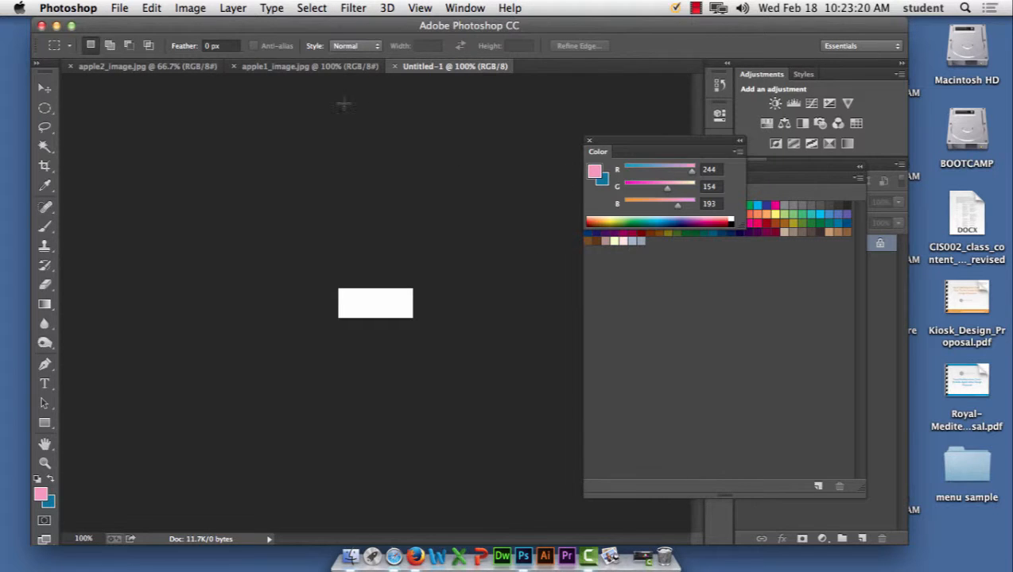
Step: Paint pink strokes and add centred FOOD text filled dark blue
{"action": "left_click", "coordinate": [48, 228]}
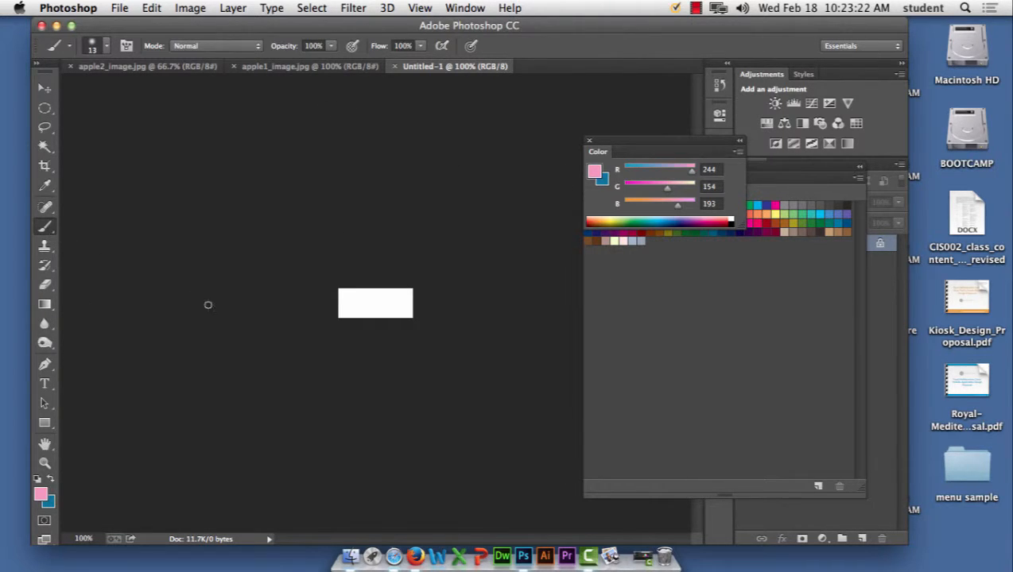
{"action": "mouse_move", "coordinate": [356, 291]}
{"action": "left_mouse_down"}
{"action": "mouse_move", "coordinate": [346, 308]}
{"action": "mouse_move", "coordinate": [441, 320]}
{"action": "left_mouse_up"}
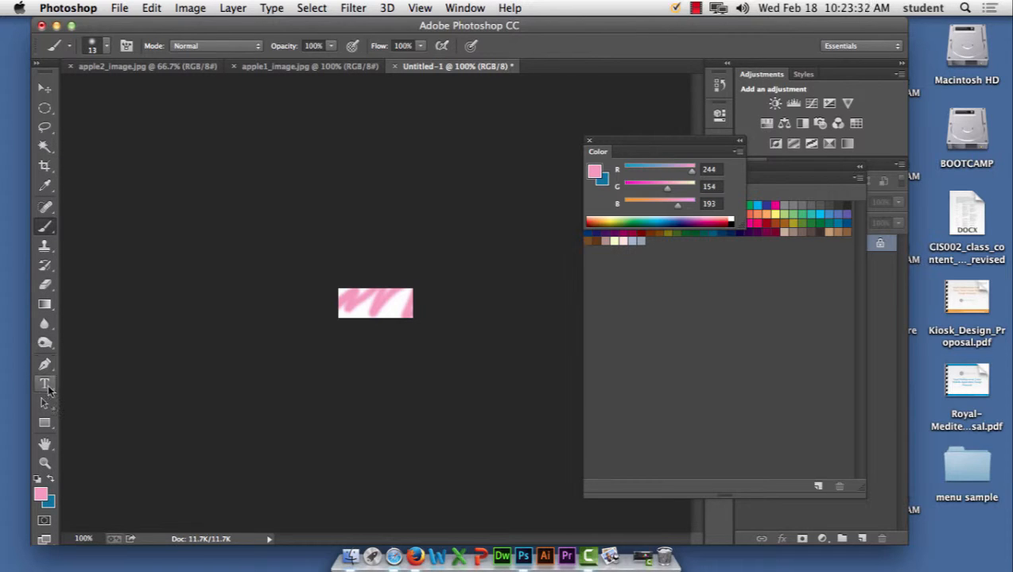
{"action": "left_click", "coordinate": [46, 388]}
{"action": "left_click", "coordinate": [353, 304]}
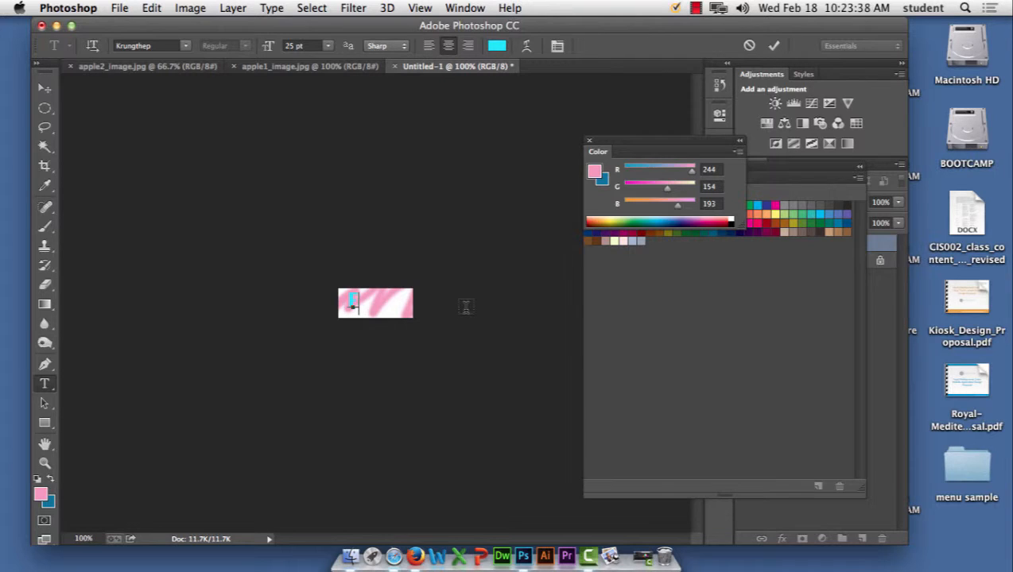
{"action": "type", "text": "ED"}
{"action": "left_click", "coordinate": [45, 87]}
{"action": "left_click_drag", "start_coordinate": [356, 307], "coordinate": [378, 311]}
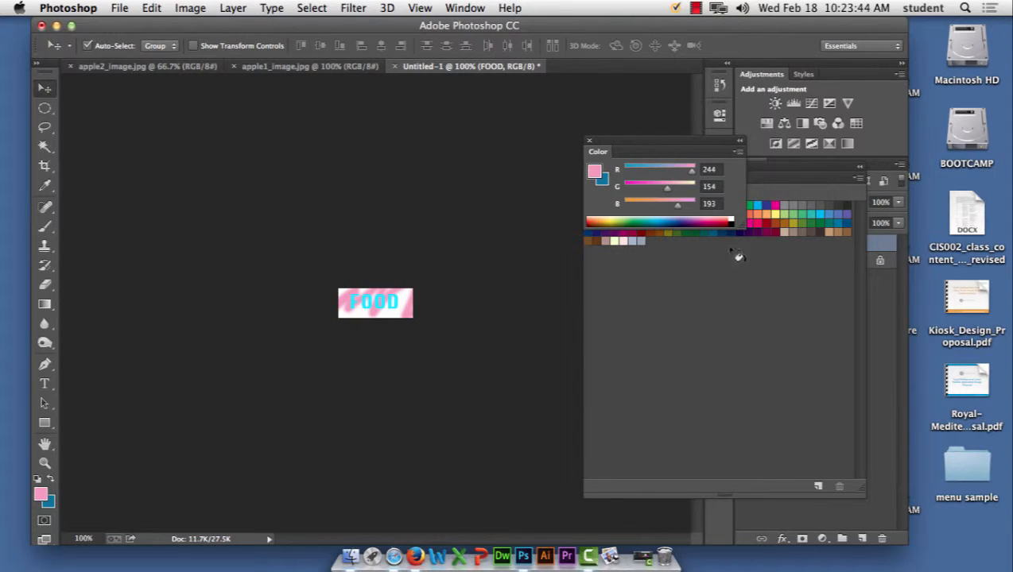
{"action": "key", "text": "alt+BackSpace"}
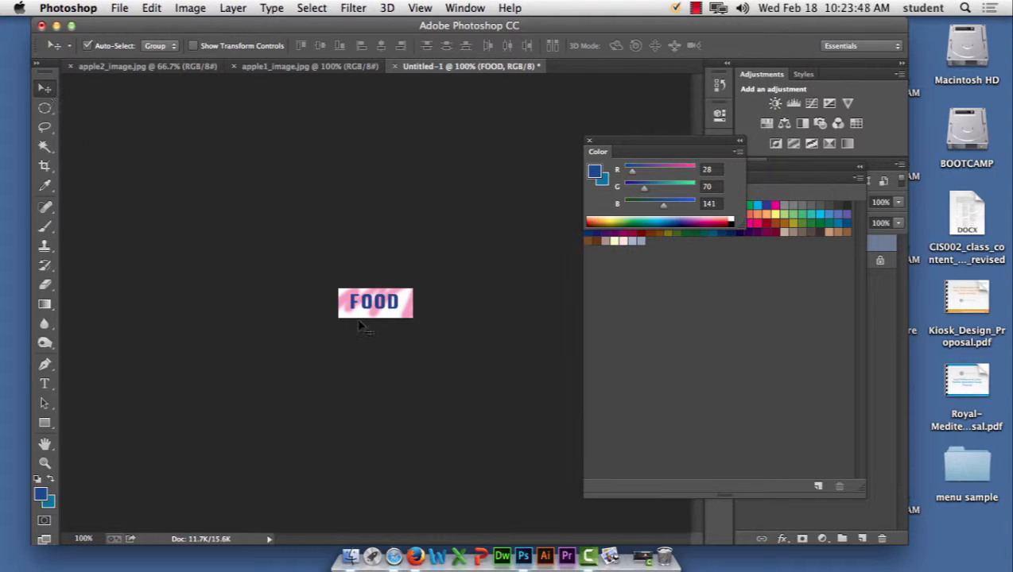
{"action": "left_click_drag", "start_coordinate": [369, 305], "coordinate": [371, 310]}
{"action": "left_click", "coordinate": [524, 296]}
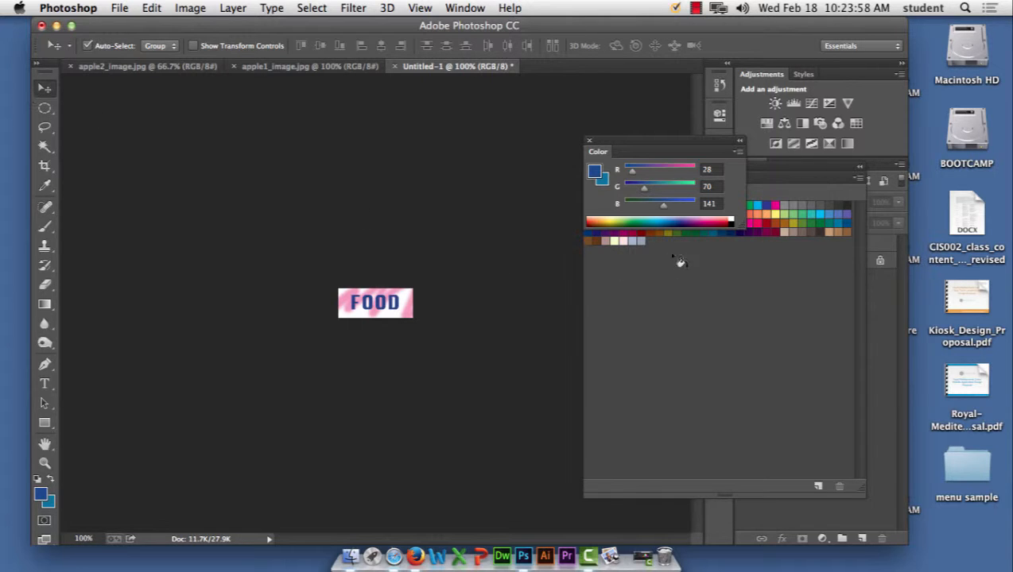
Step: Convert the Background to Layer 0 and paint green strokes across the banner
{"action": "left_click_drag", "start_coordinate": [667, 141], "coordinate": [549, 318]}
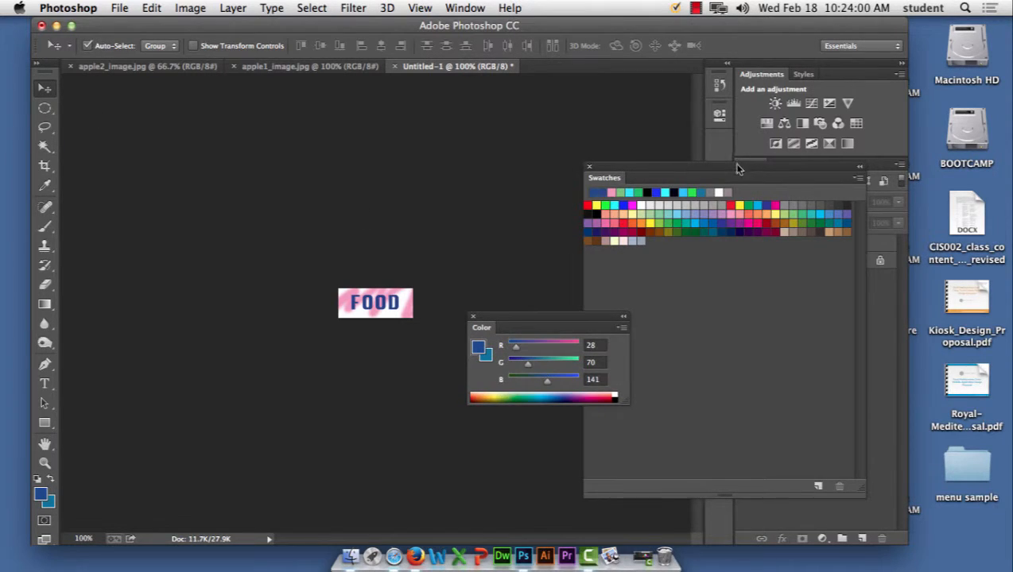
{"action": "left_click_drag", "start_coordinate": [737, 168], "coordinate": [645, 339]}
{"action": "double_click", "coordinate": [812, 266]}
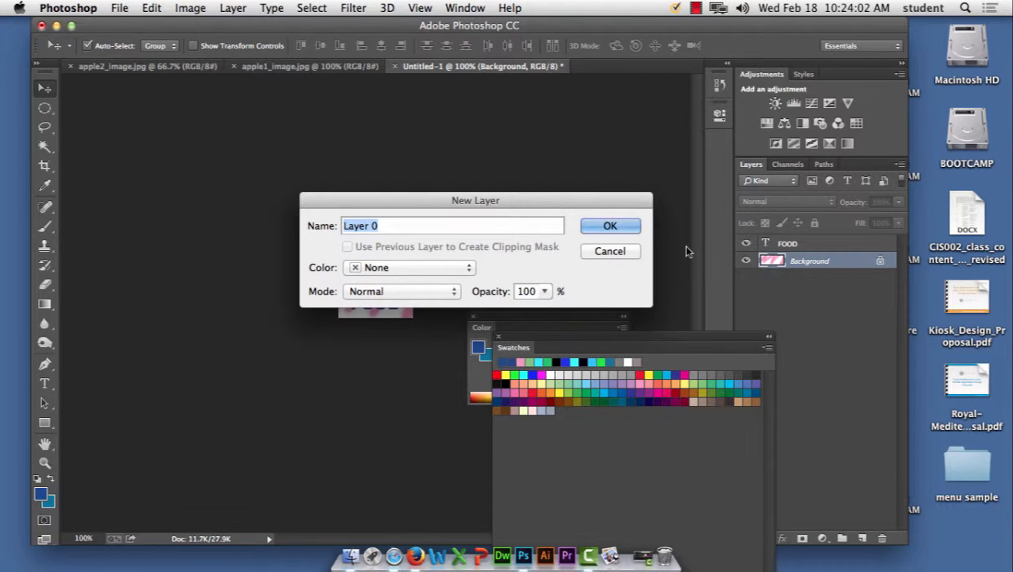
{"action": "left_click", "coordinate": [613, 227]}
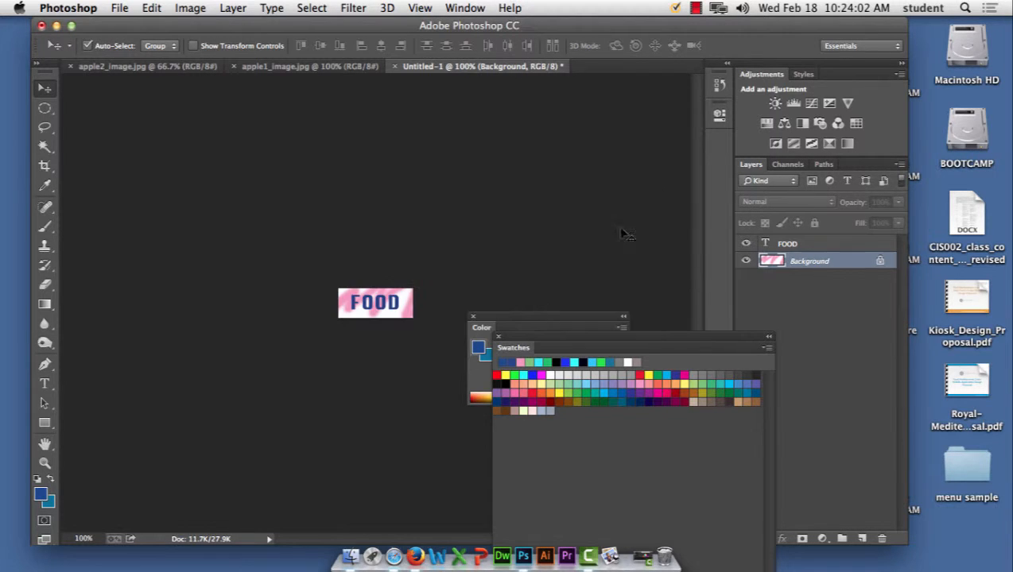
{"action": "left_click", "coordinate": [44, 231]}
{"action": "left_click", "coordinate": [574, 385]}
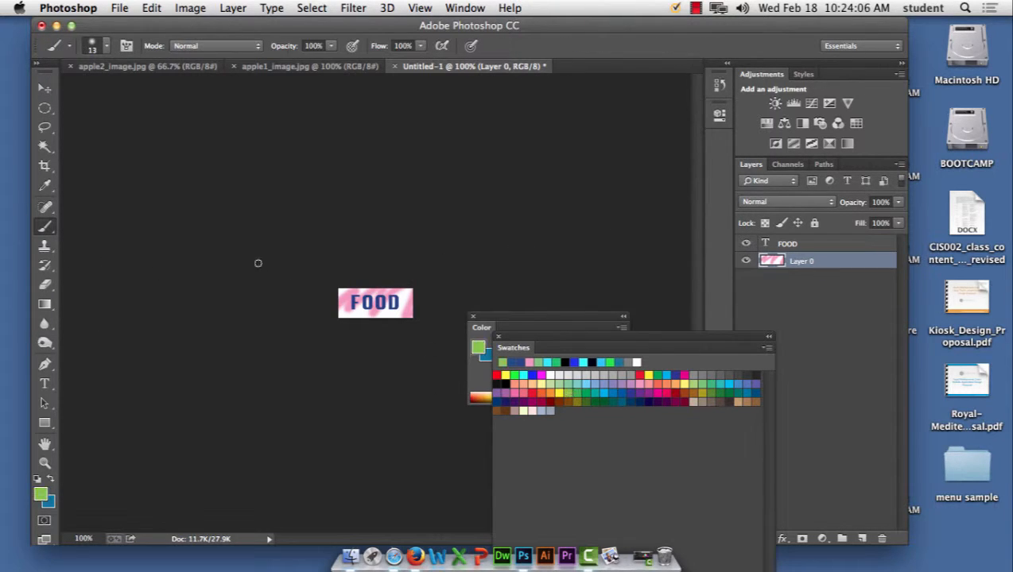
{"action": "mouse_move", "coordinate": [348, 307]}
{"action": "left_mouse_down"}
{"action": "mouse_move", "coordinate": [387, 327]}
{"action": "mouse_move", "coordinate": [419, 327]}
{"action": "left_mouse_up"}
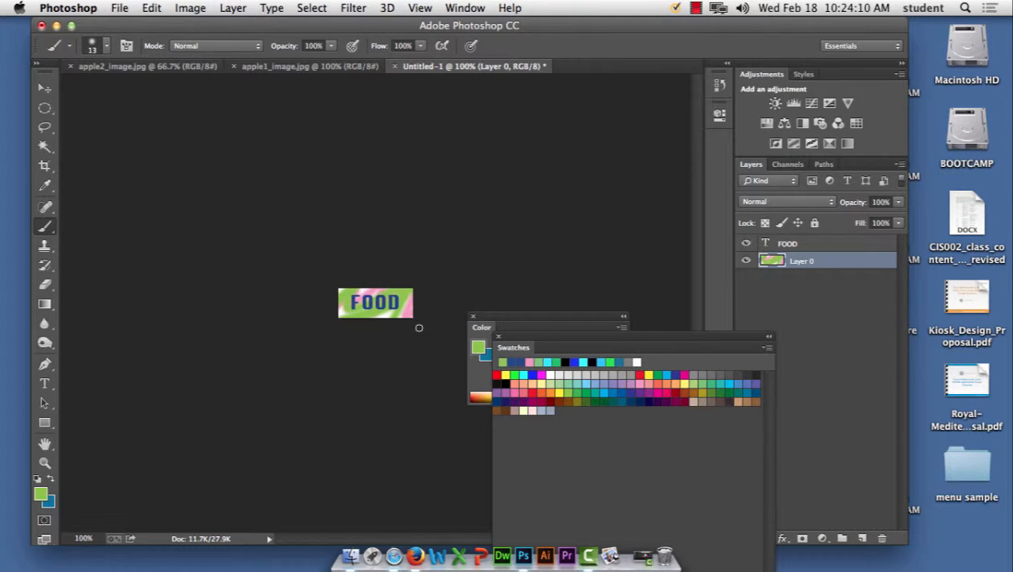
{"action": "key", "text": "super+plus"}
{"action": "key", "text": "super+plus"}
{"action": "key", "text": "super+plus"}
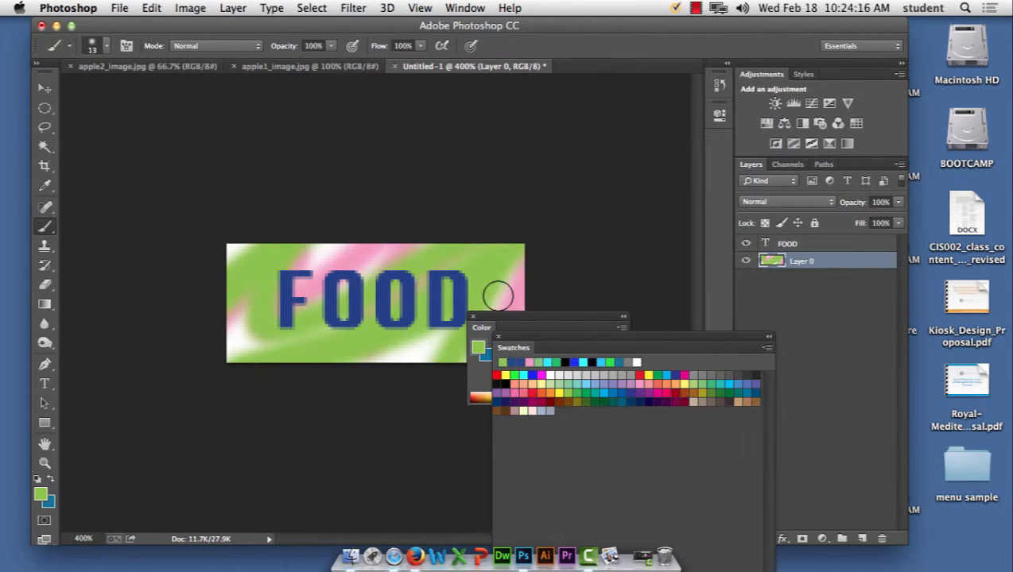
{"action": "left_click", "coordinate": [119, 8]}
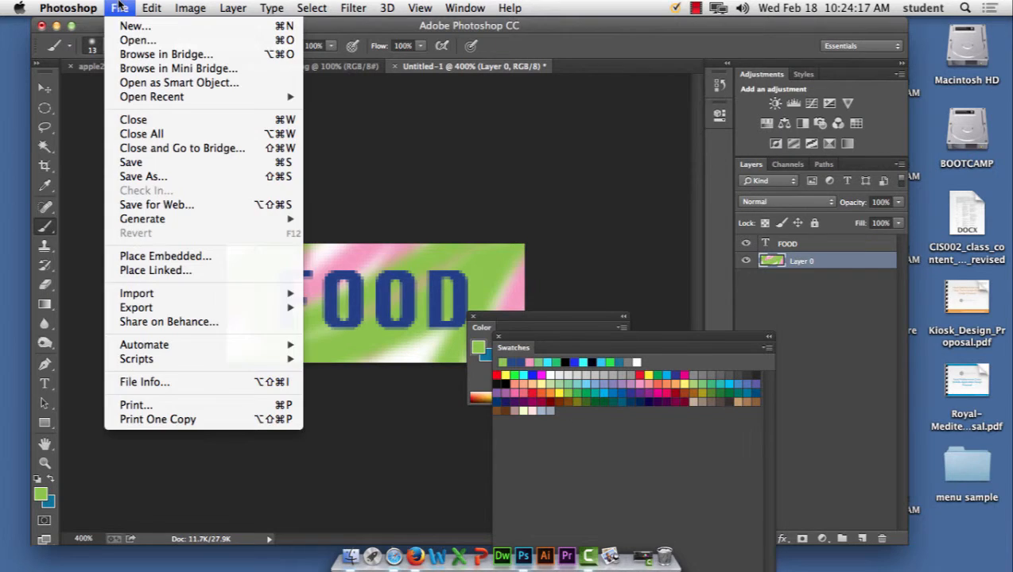
Step: Save the banner as button1.jpg in JPEG format at quality 12 (Maximum)
{"action": "left_click", "coordinate": [141, 190]}
{"action": "left_click", "coordinate": [124, 7]}
{"action": "left_click", "coordinate": [142, 181]}
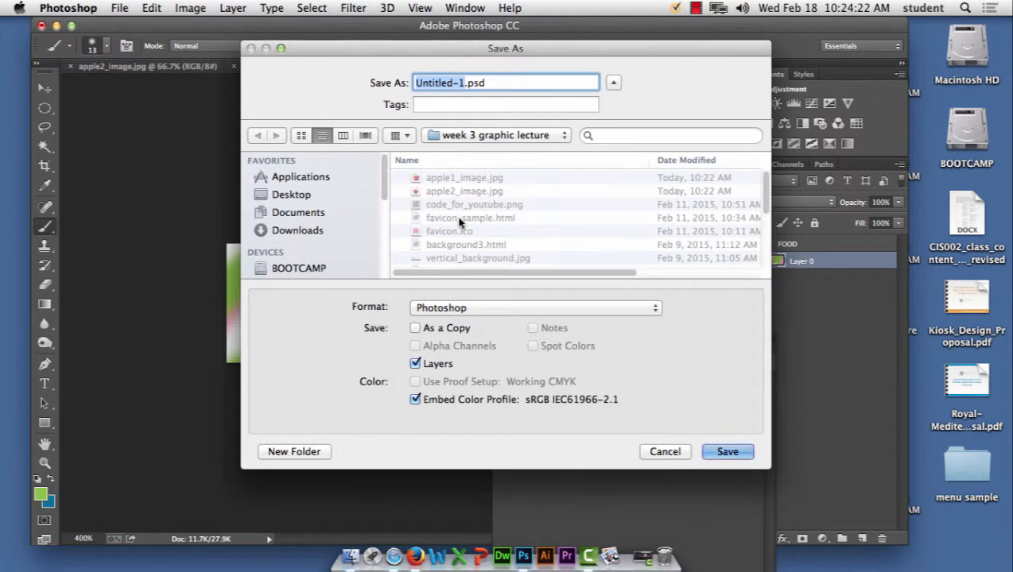
{"action": "type", "text": "button1"}
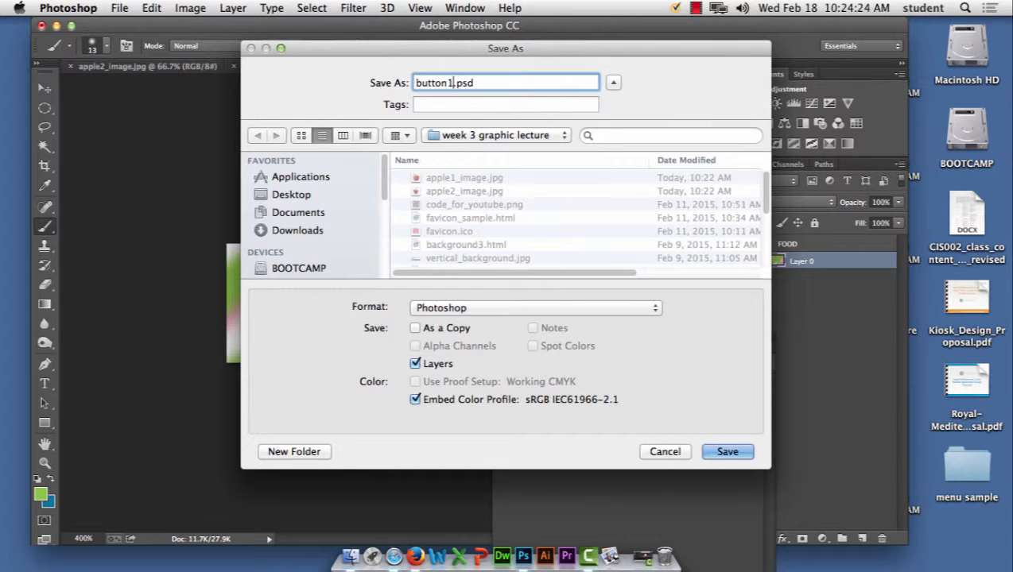
{"action": "left_click", "coordinate": [485, 309]}
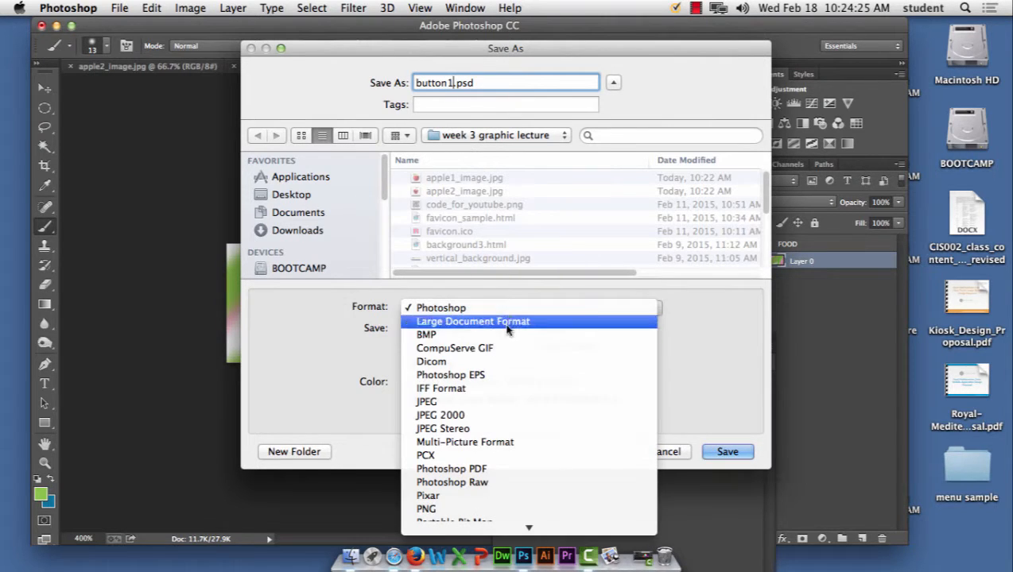
{"action": "left_click", "coordinate": [502, 402]}
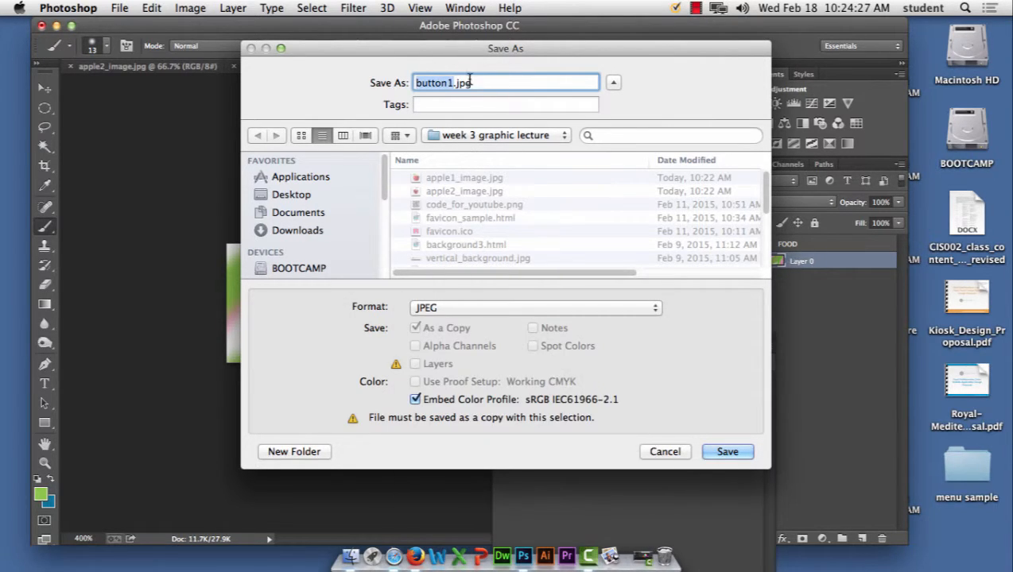
{"action": "left_click", "coordinate": [740, 452]}
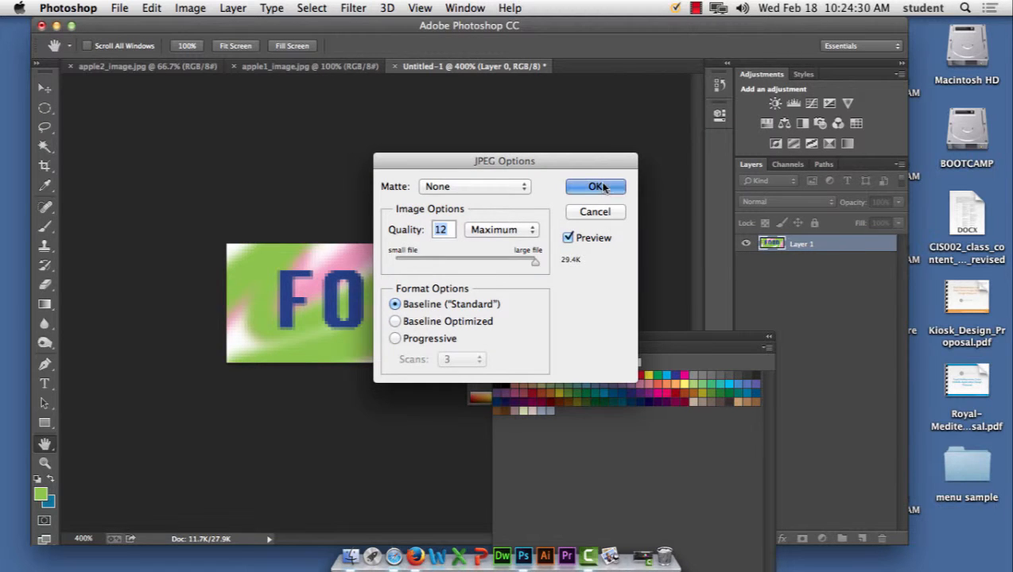
{"action": "left_click", "coordinate": [597, 187]}
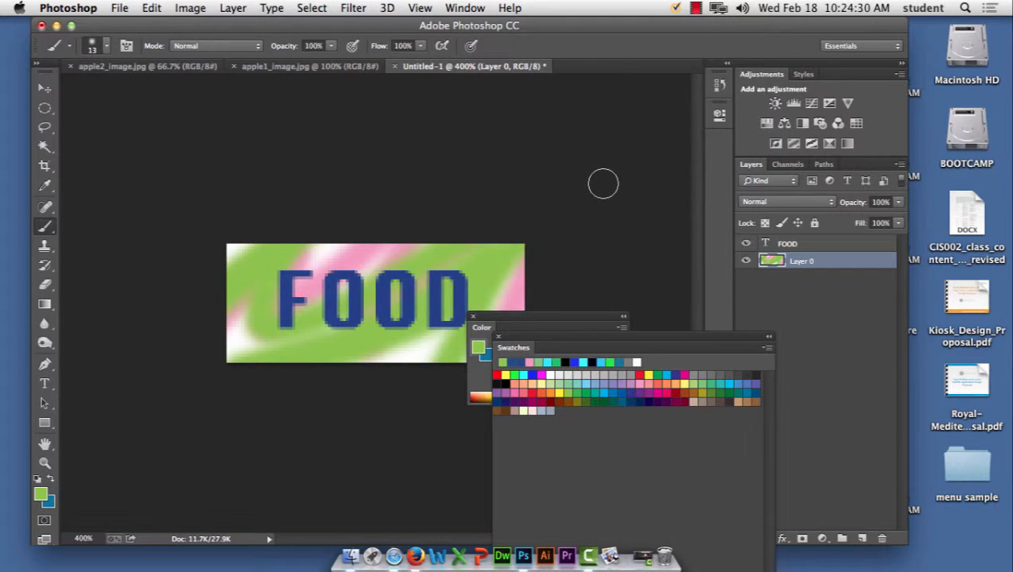
Step: Paint cyan strokes on the banner and select all the FOOD lettering
{"action": "left_click", "coordinate": [613, 387]}
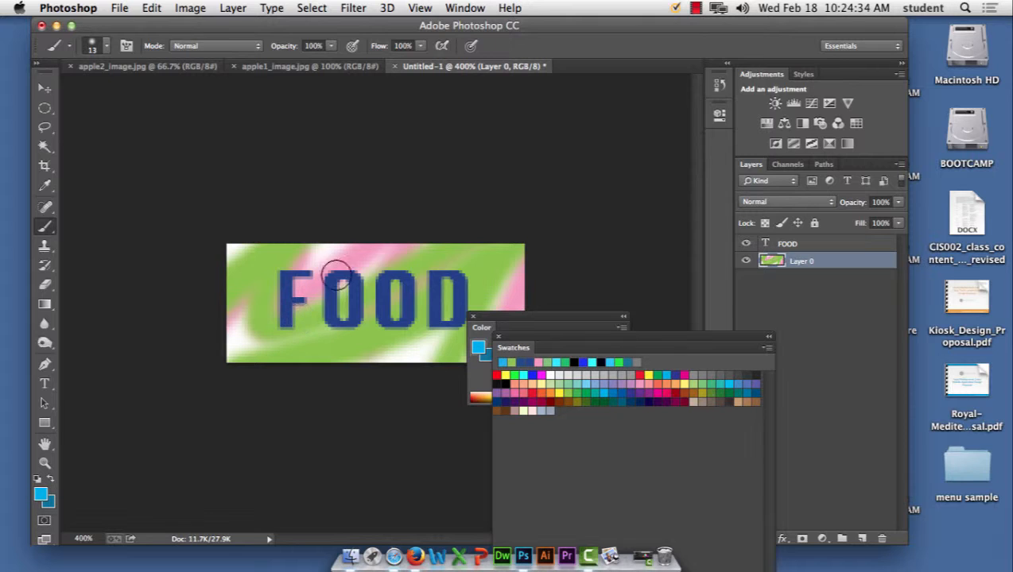
{"action": "mouse_move", "coordinate": [219, 286]}
{"action": "left_mouse_down"}
{"action": "mouse_move", "coordinate": [295, 358]}
{"action": "mouse_move", "coordinate": [501, 295]}
{"action": "left_mouse_up"}
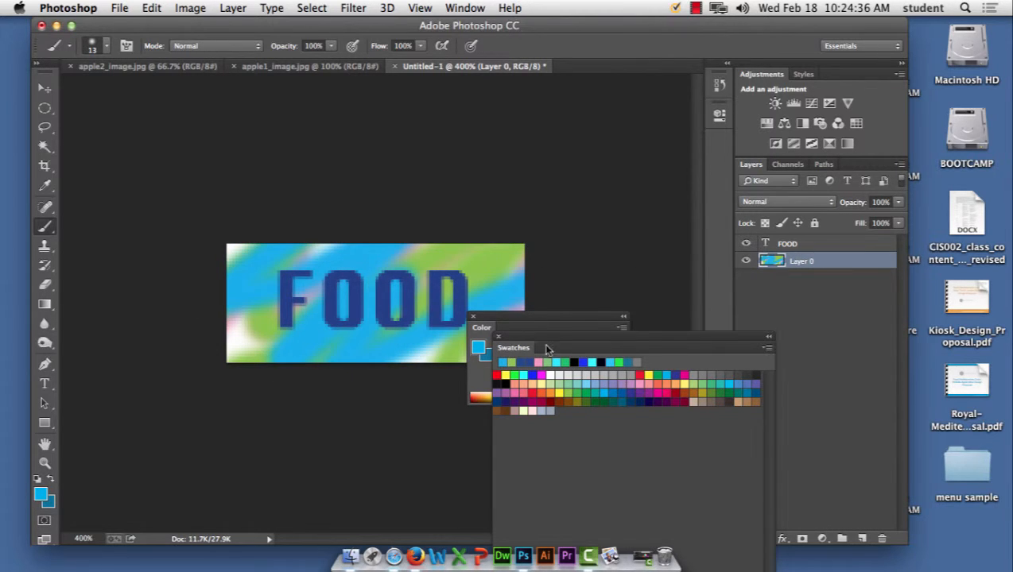
{"action": "left_click", "coordinate": [798, 245]}
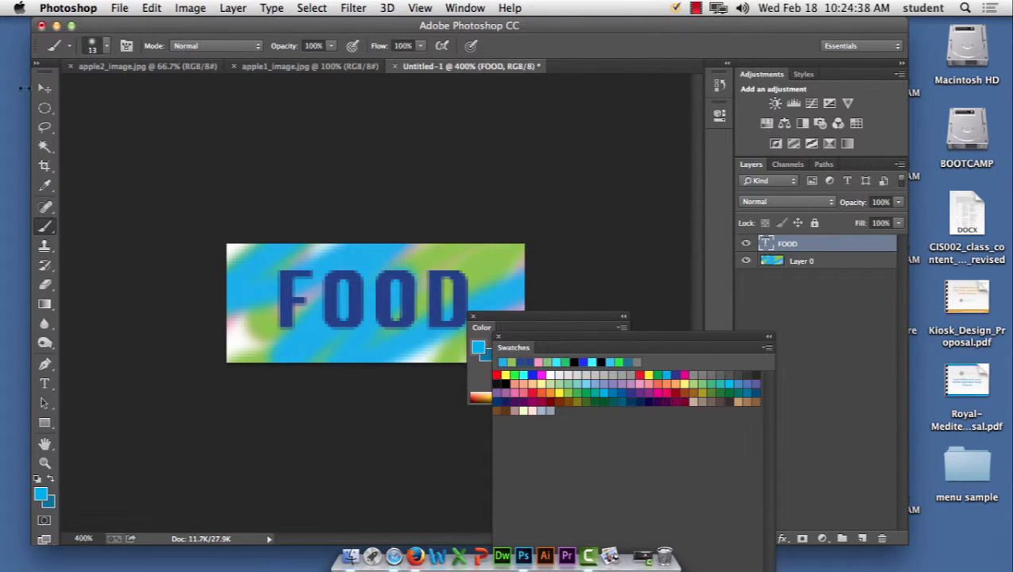
{"action": "left_click", "coordinate": [44, 88]}
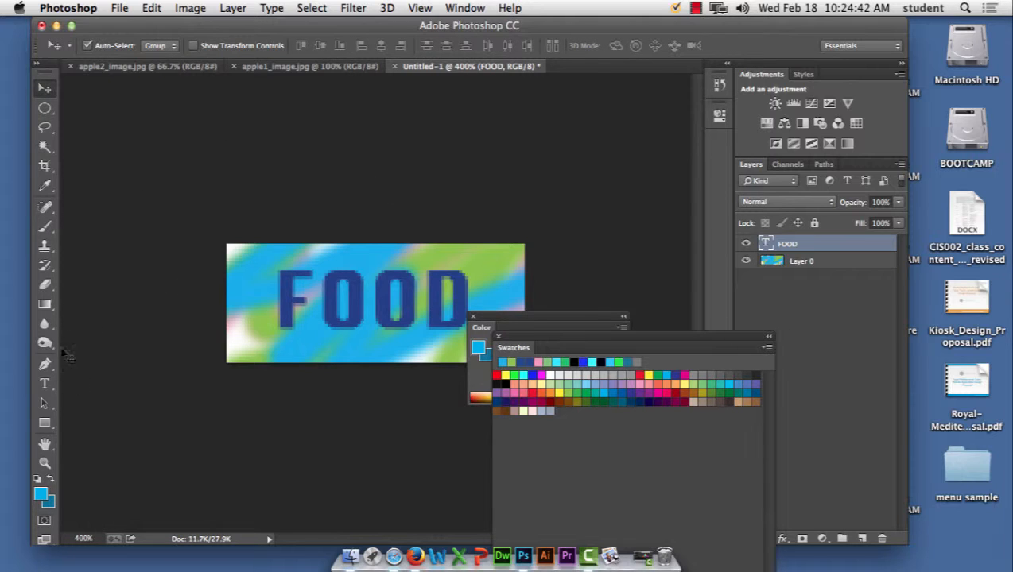
{"action": "left_click", "coordinate": [44, 384]}
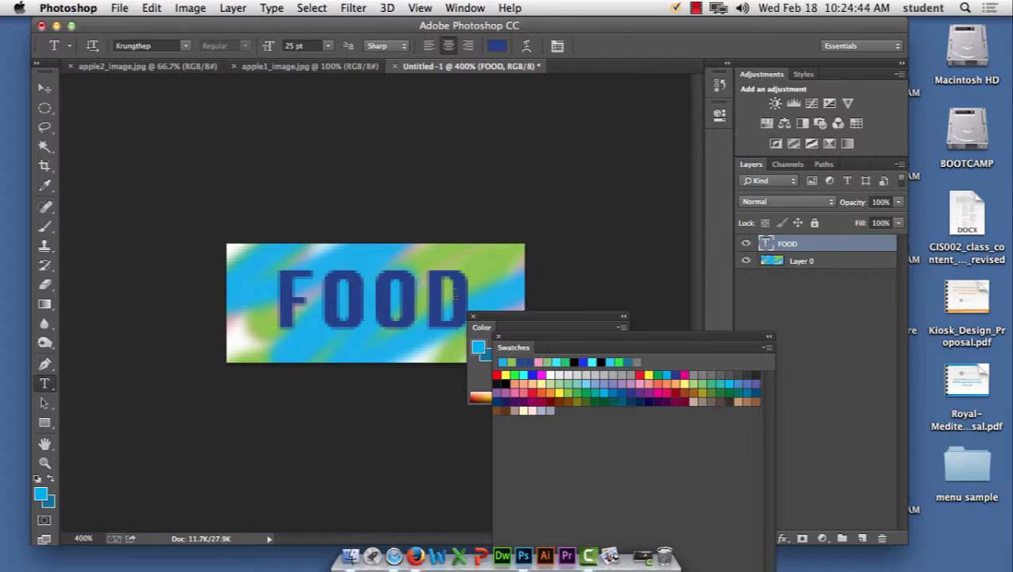
{"action": "left_click_drag", "start_coordinate": [456, 296], "coordinate": [238, 289]}
Step: Change the FOOD text colour to pale yellow and commit it
{"action": "left_click", "coordinate": [496, 46]}
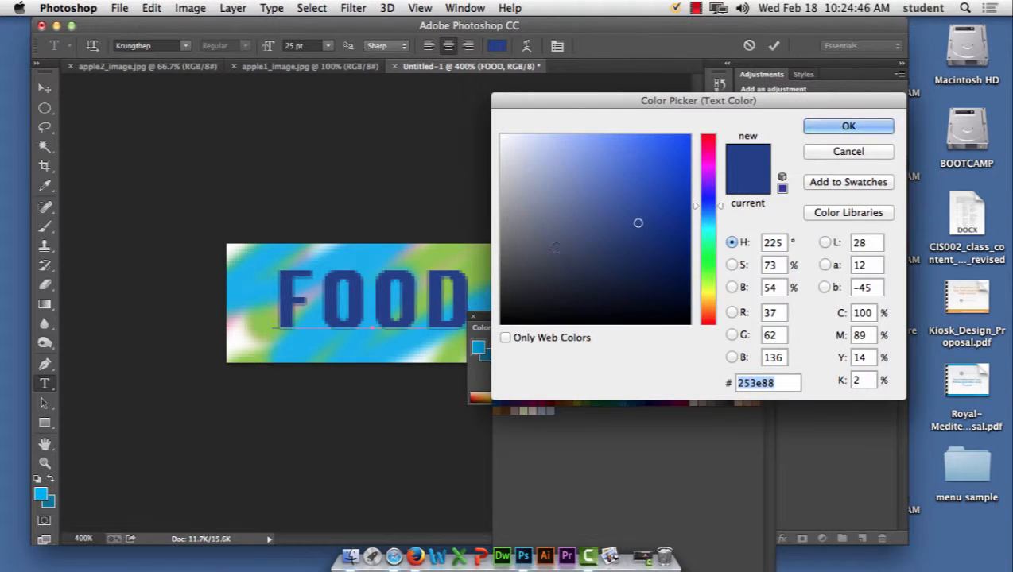
{"action": "left_click", "coordinate": [556, 247]}
{"action": "left_click", "coordinate": [704, 291]}
{"action": "left_click", "coordinate": [582, 149]}
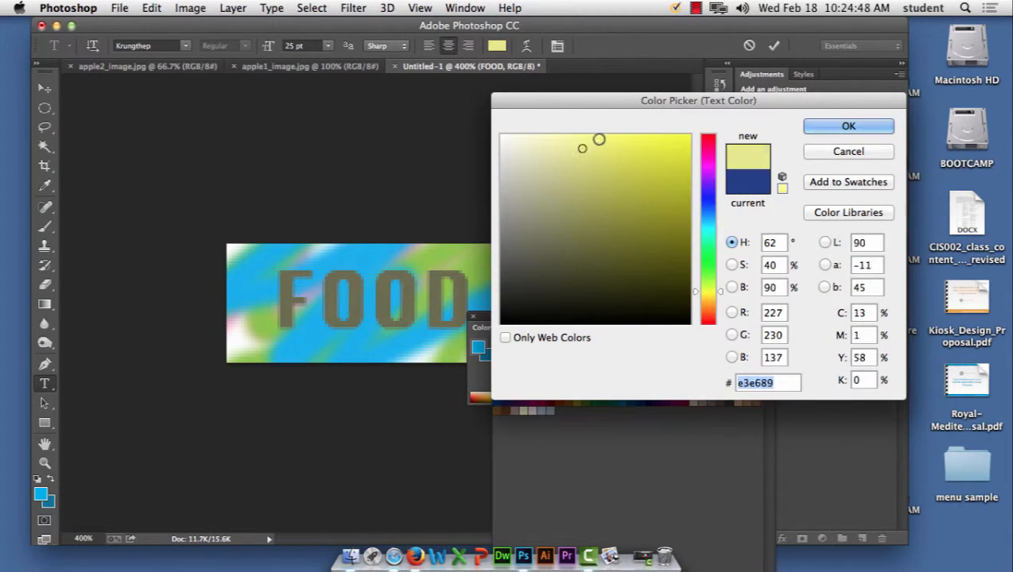
{"action": "left_click", "coordinate": [599, 139]}
{"action": "left_click", "coordinate": [866, 128]}
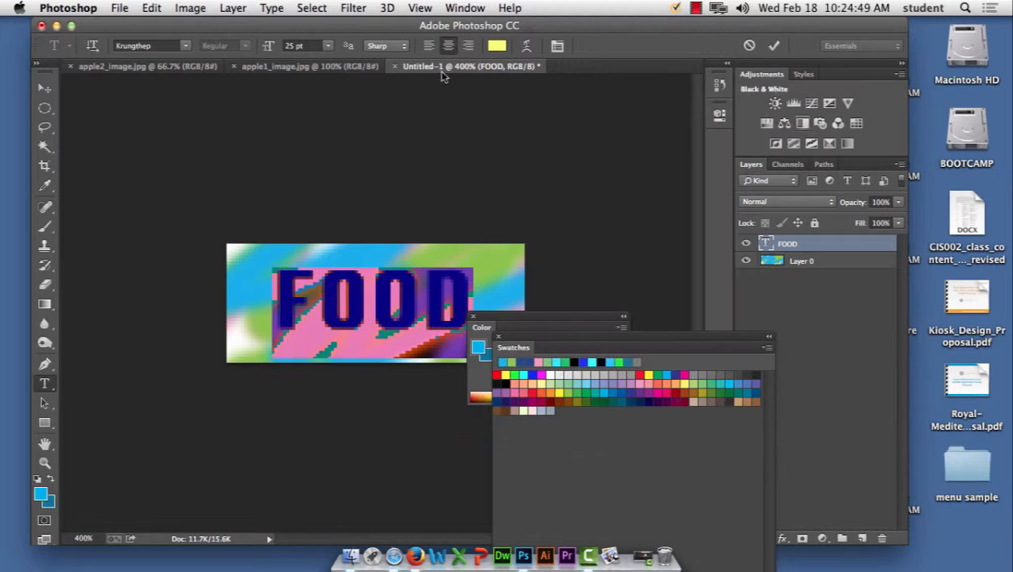
{"action": "left_click", "coordinate": [45, 86]}
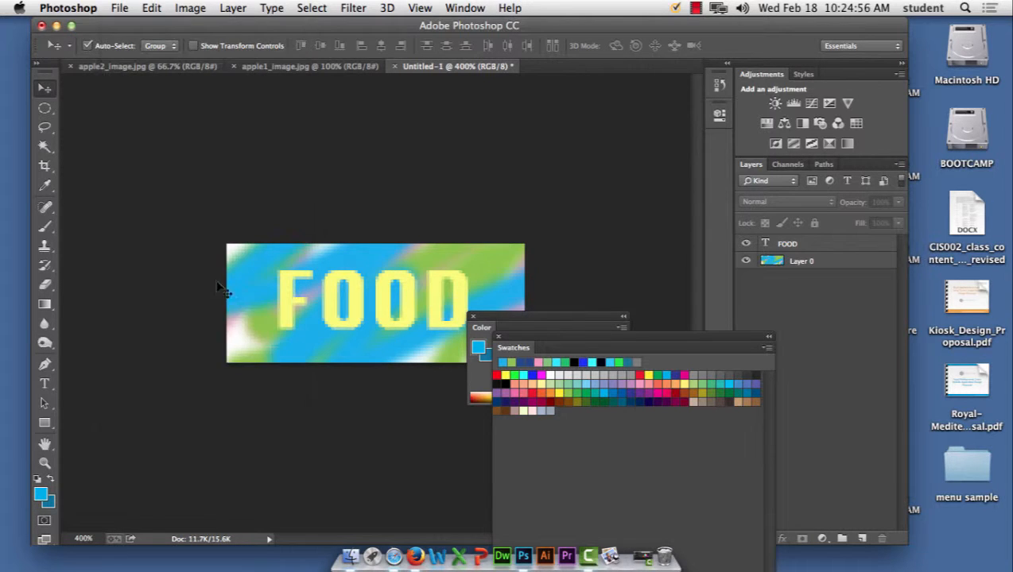
{"action": "left_click", "coordinate": [120, 8]}
Step: Save a JPEG copy of the banner as button2.jpg
{"action": "left_click", "coordinate": [144, 179]}
{"action": "left_click", "coordinate": [502, 310]}
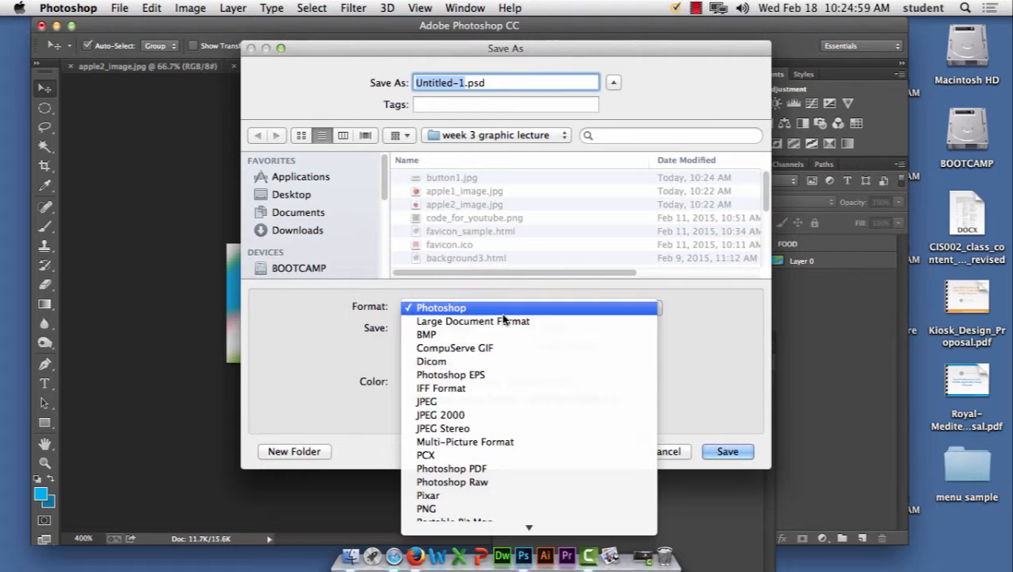
{"action": "left_click", "coordinate": [499, 403]}
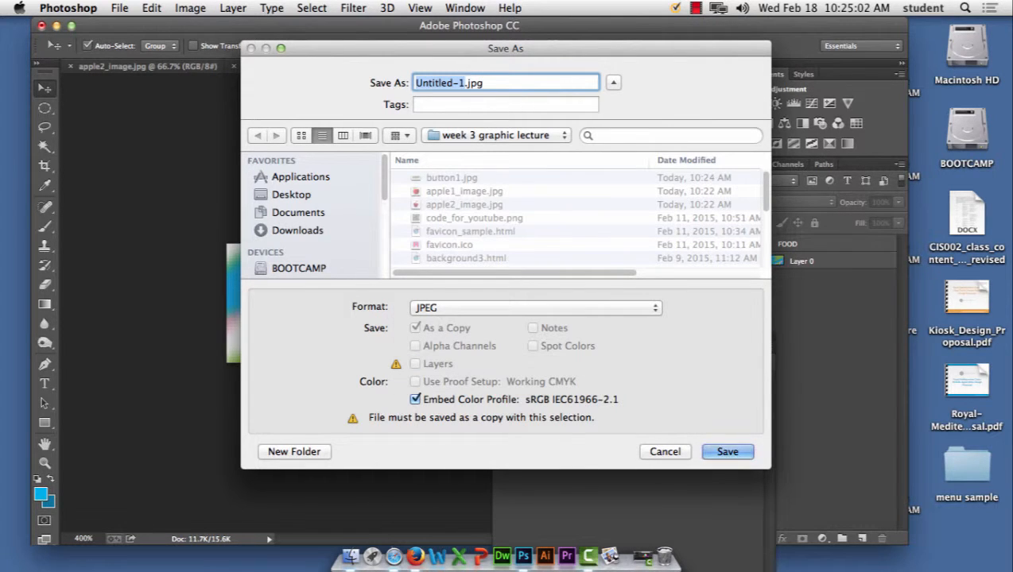
{"action": "type", "text": "button2"}
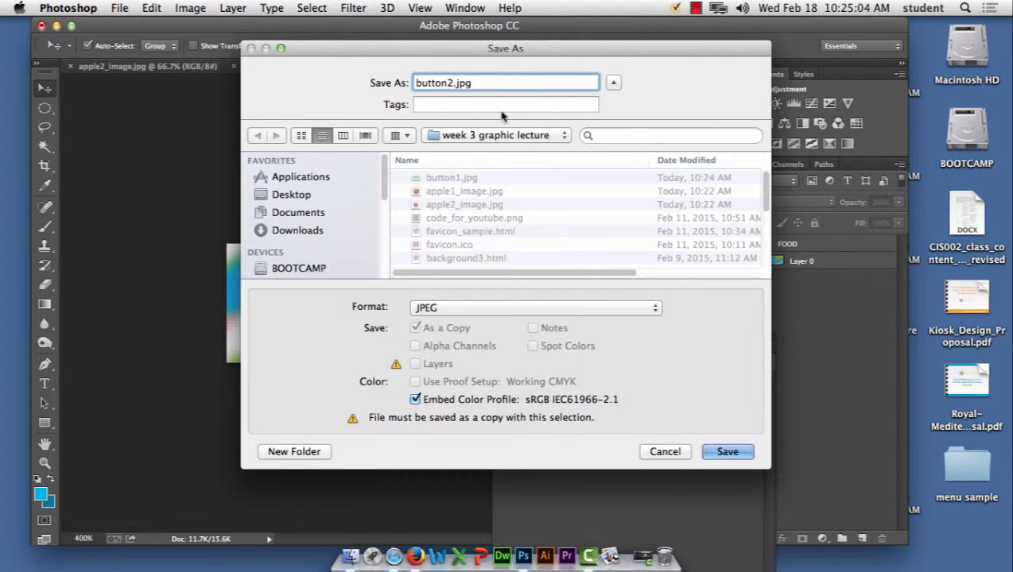
{"action": "left_click", "coordinate": [728, 452]}
{"action": "left_click", "coordinate": [598, 186]}
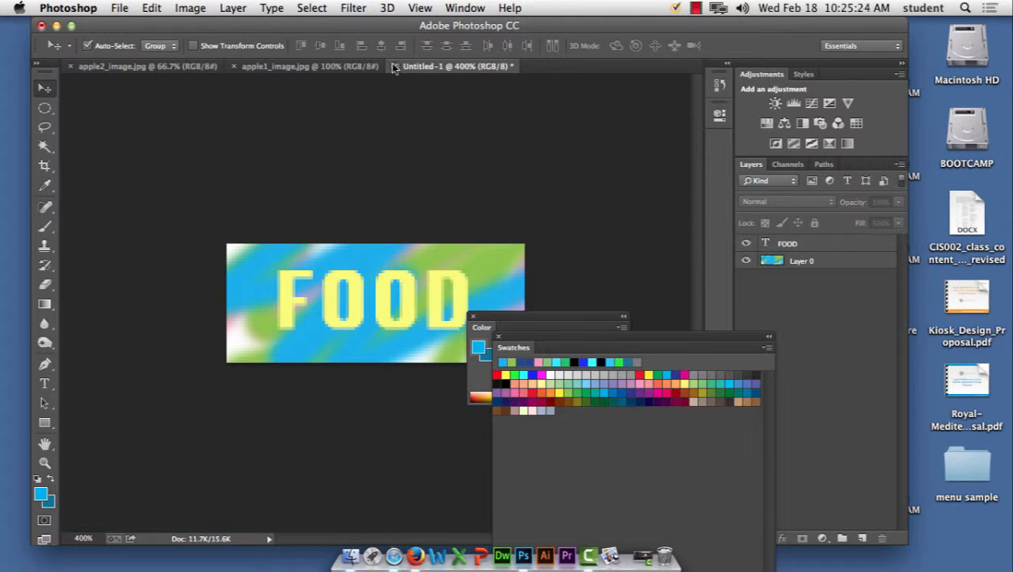
Step: Flip between the apple image documents and return to the FOOD banner
{"action": "left_click", "coordinate": [300, 67]}
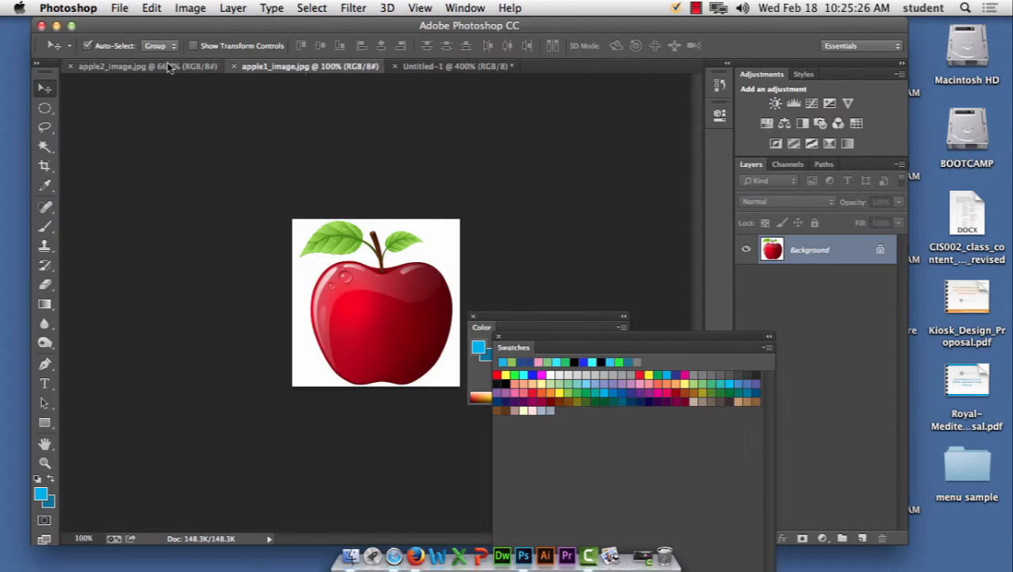
{"action": "left_click", "coordinate": [151, 67]}
{"action": "left_click", "coordinate": [288, 69]}
{"action": "left_click", "coordinate": [165, 69]}
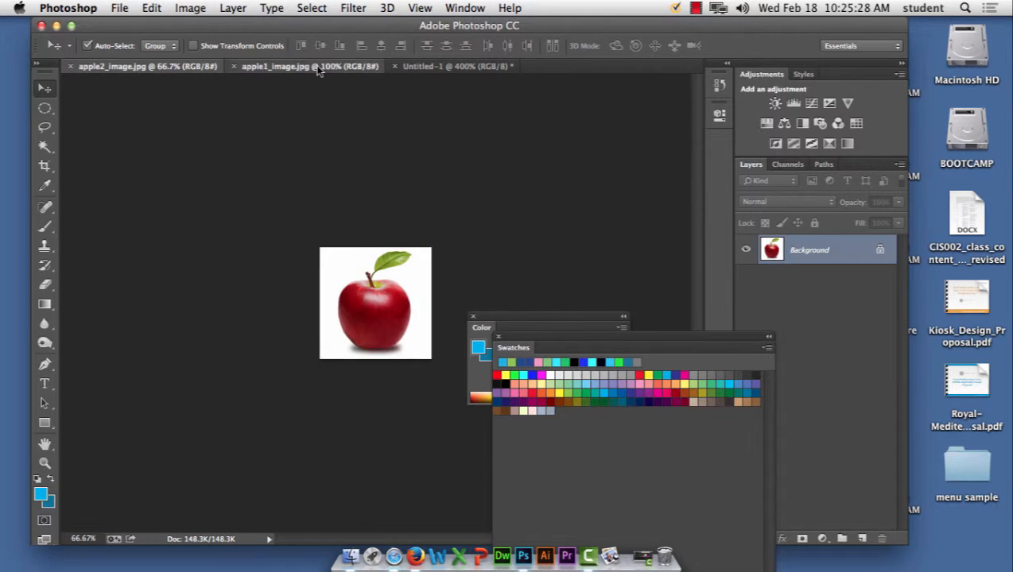
{"action": "left_click", "coordinate": [318, 68]}
{"action": "left_click", "coordinate": [477, 69]}
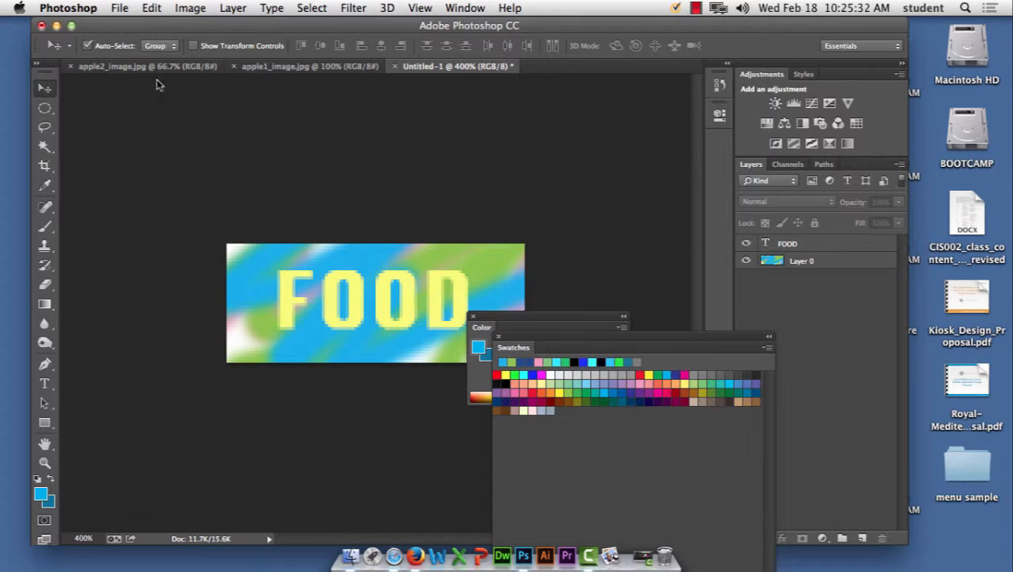
Step: Hide Photoshop and launch Dreamweaver from the Dock
{"action": "left_click", "coordinate": [68, 7]}
{"action": "left_click", "coordinate": [67, 128]}
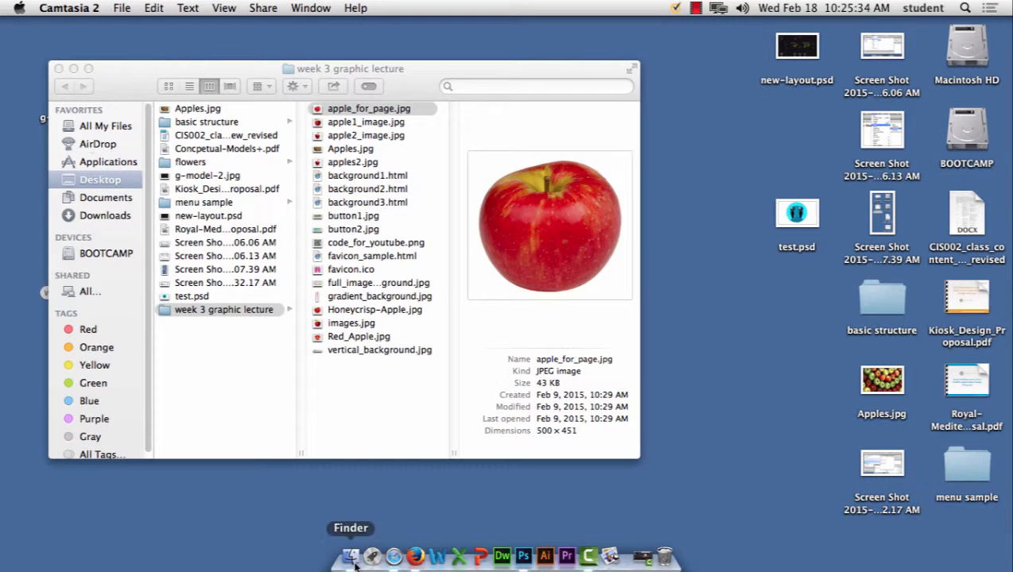
{"action": "left_click", "coordinate": [503, 559]}
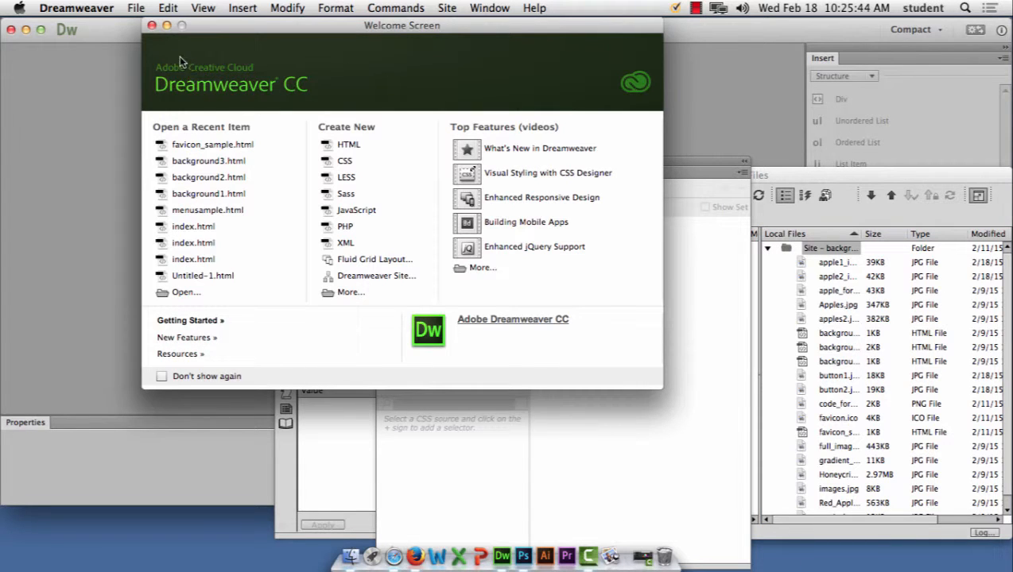
Step: Dismiss the Welcome Screen and create a new blank HTML document, Untitled-1
{"action": "left_click", "coordinate": [152, 25]}
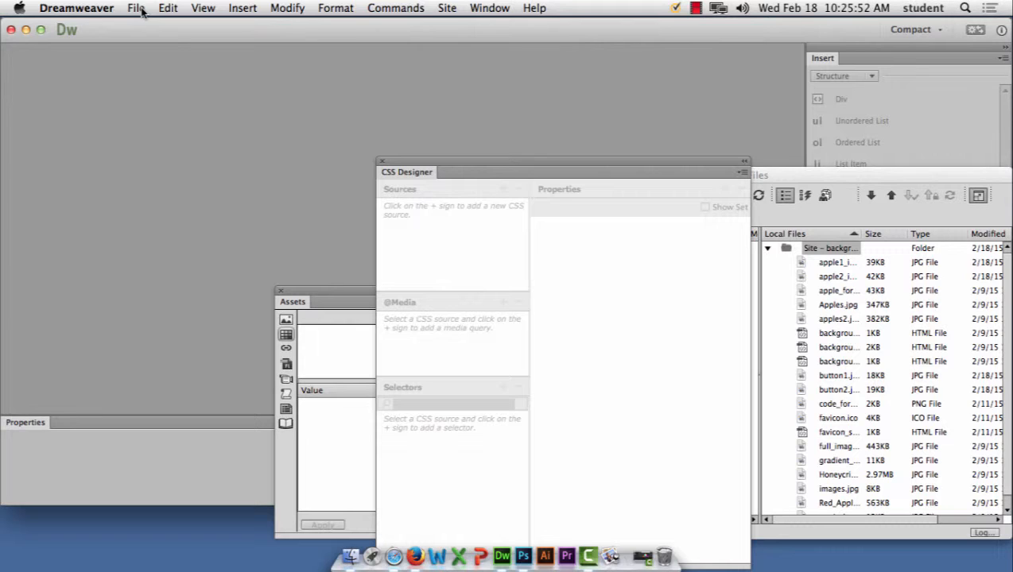
{"action": "left_click", "coordinate": [139, 9]}
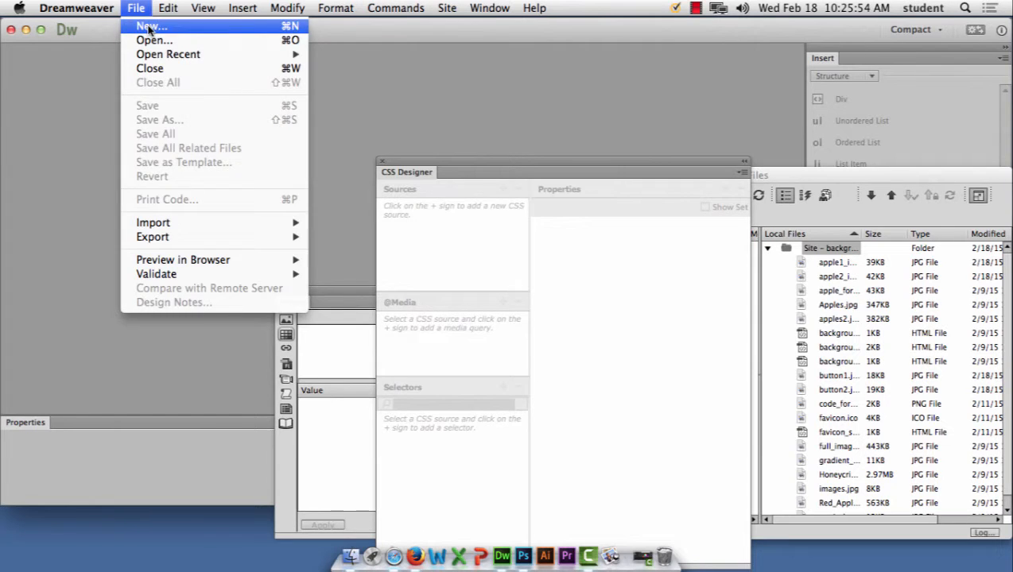
{"action": "left_click", "coordinate": [150, 27]}
{"action": "left_click", "coordinate": [775, 475]}
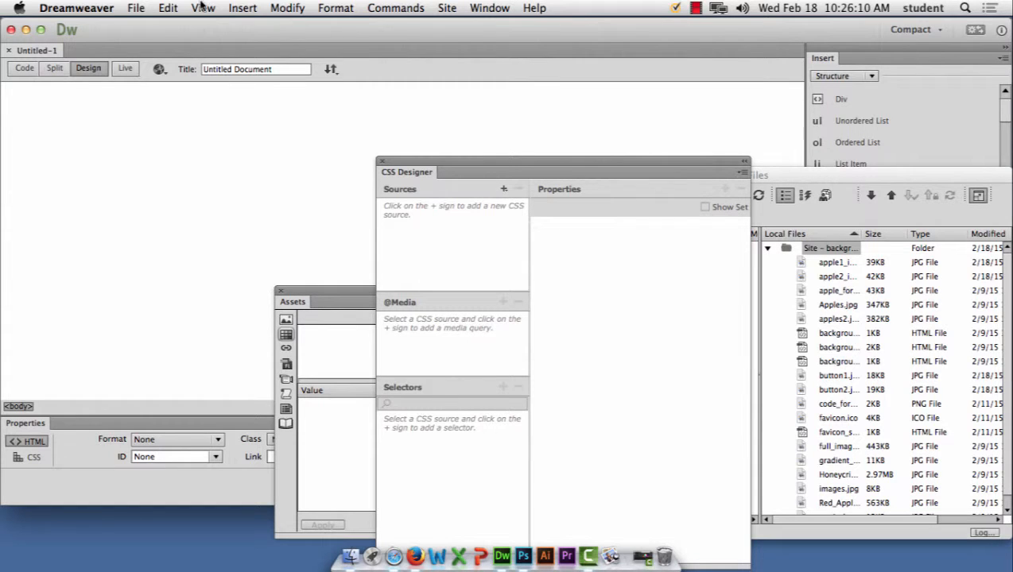
Step: Start the Insert Rollover Image dialog, then cancel it for now
{"action": "left_click", "coordinate": [243, 8]}
{"action": "mouse_move", "coordinate": [251, 71]}
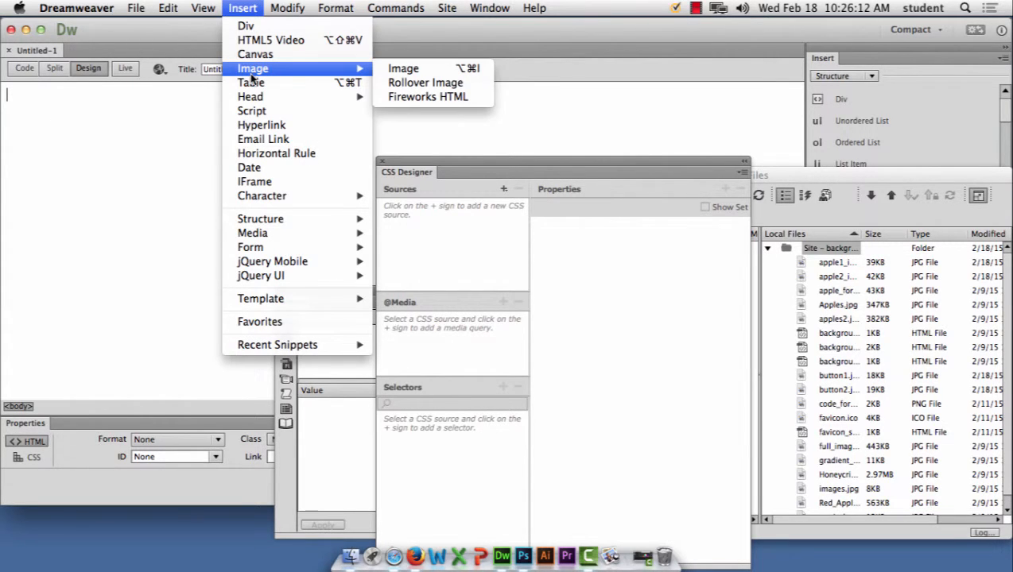
{"action": "left_click", "coordinate": [417, 84]}
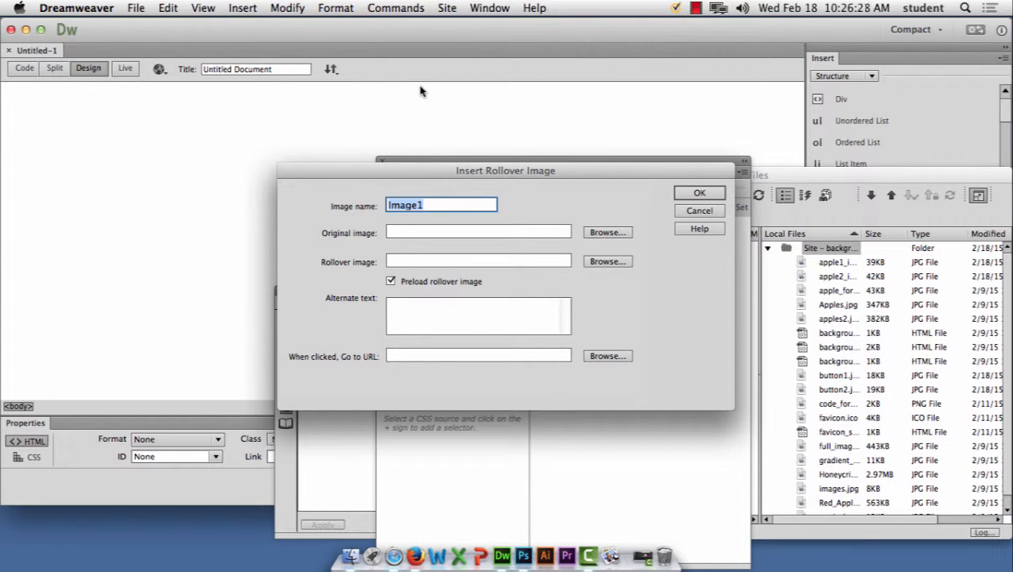
{"action": "left_click", "coordinate": [700, 211]}
Step: Save the blank page as rolloversample.html
{"action": "left_click", "coordinate": [132, 7]}
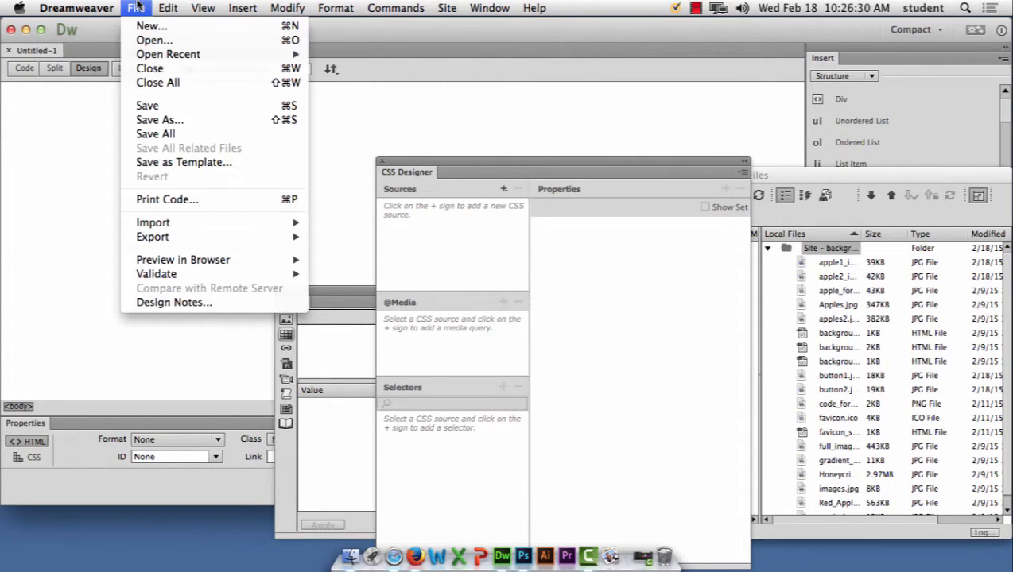
{"action": "left_click", "coordinate": [163, 121]}
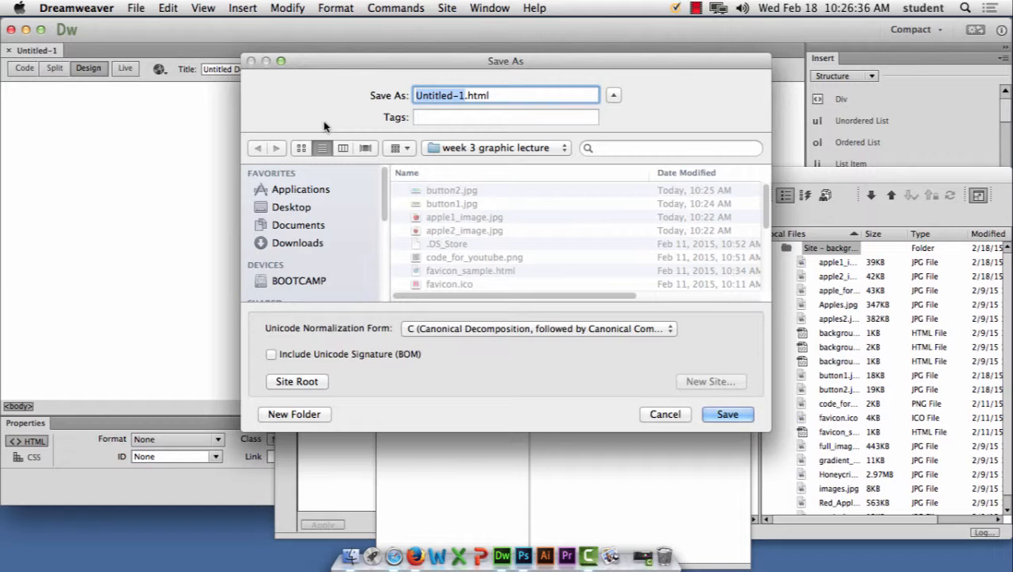
{"action": "type", "text": "rollover"}
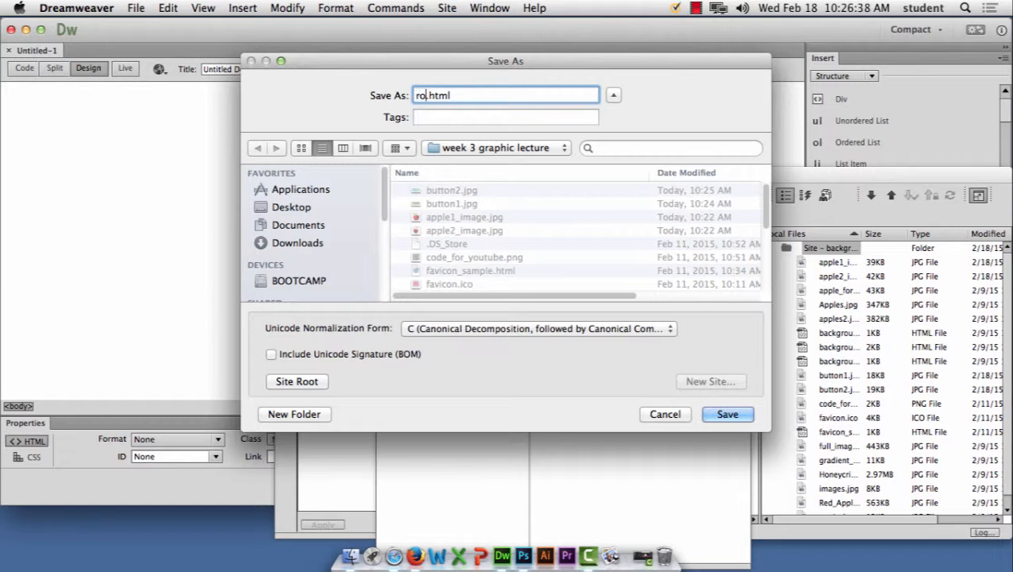
{"action": "type", "text": "sample"}
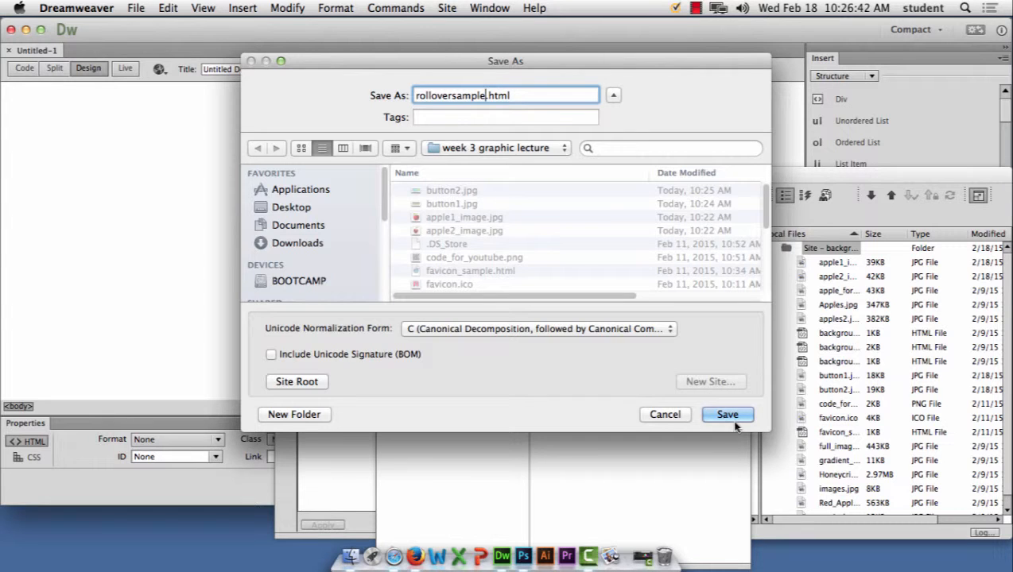
{"action": "key", "text": "Return"}
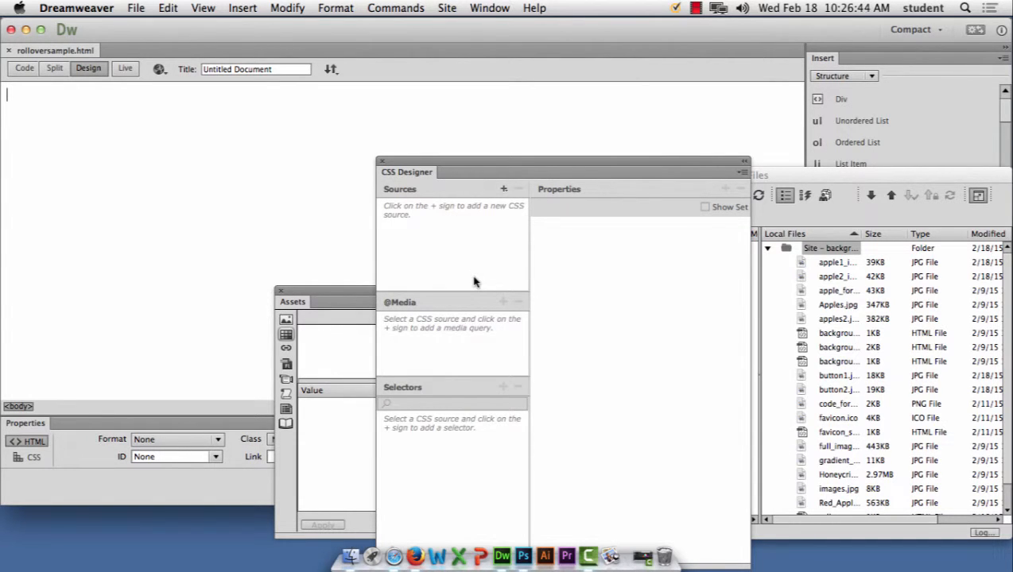
Step: Begin inserting a rollover image and rename it from Image1 to appleover
{"action": "left_click", "coordinate": [242, 7]}
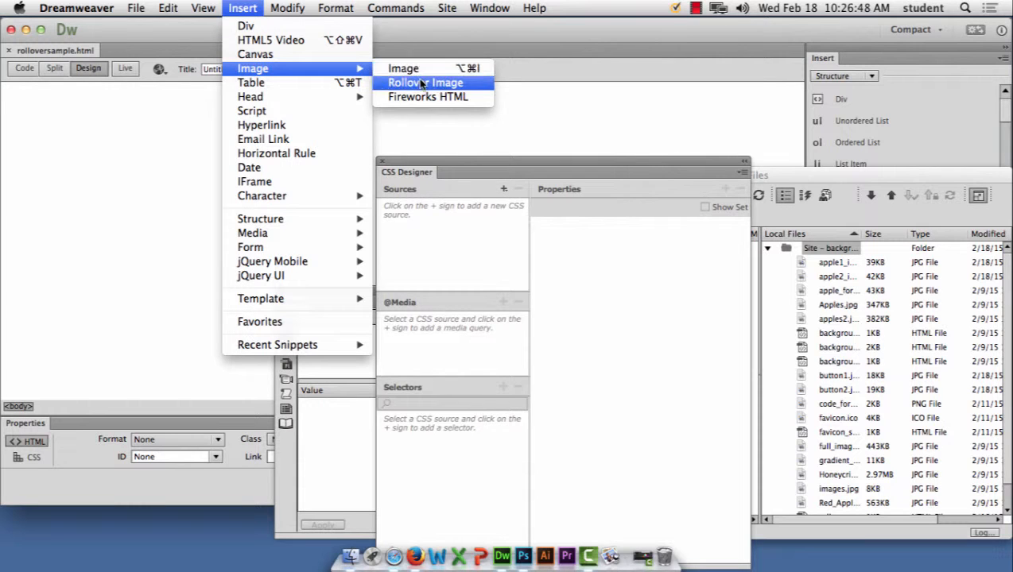
{"action": "left_click", "coordinate": [422, 84]}
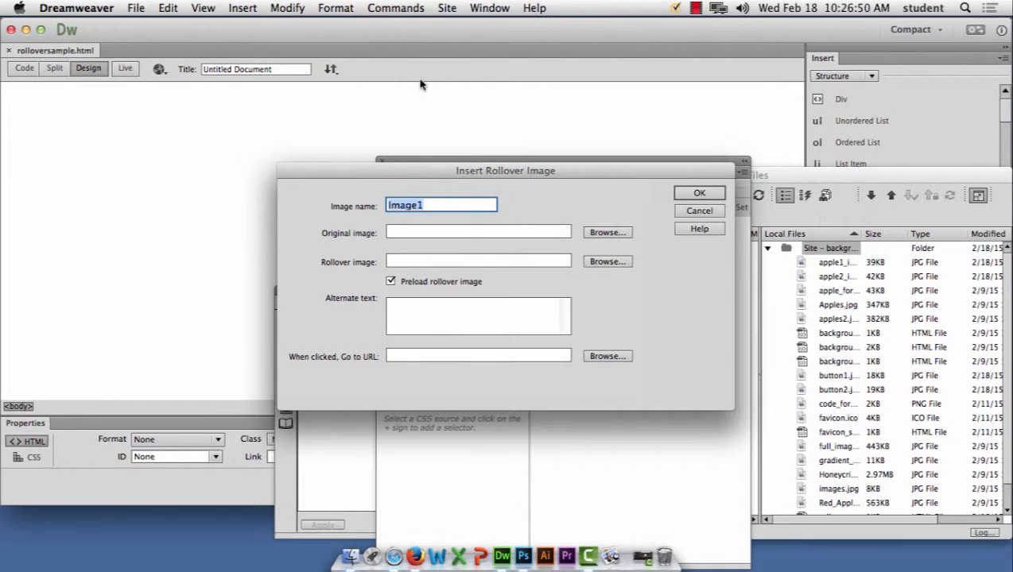
{"action": "left_click", "coordinate": [443, 205]}
{"action": "left_click_drag", "start_coordinate": [443, 205], "coordinate": [319, 198]}
{"action": "type", "text": "appleover"}
Step: Choose apple1_image.jpg as the original image and apple2_image.jpg as the rollover image
{"action": "left_click", "coordinate": [619, 235]}
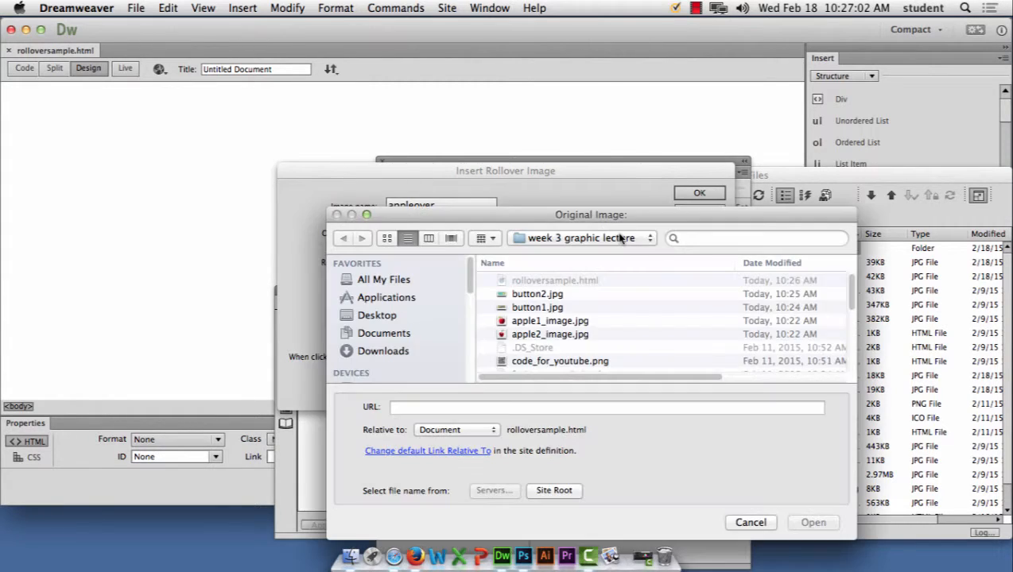
{"action": "left_click", "coordinate": [563, 321]}
{"action": "left_click", "coordinate": [812, 522]}
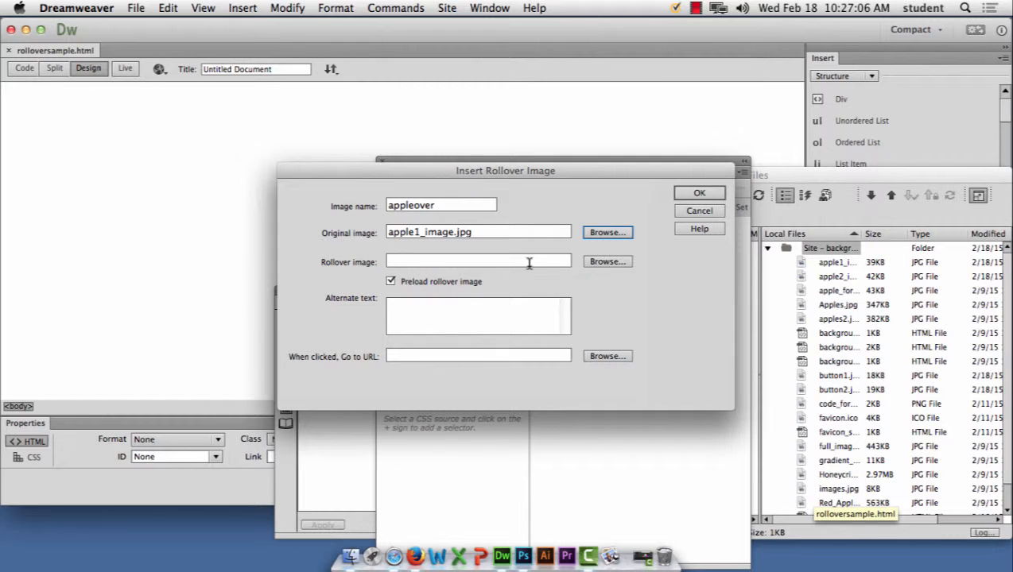
{"action": "left_click", "coordinate": [614, 262]}
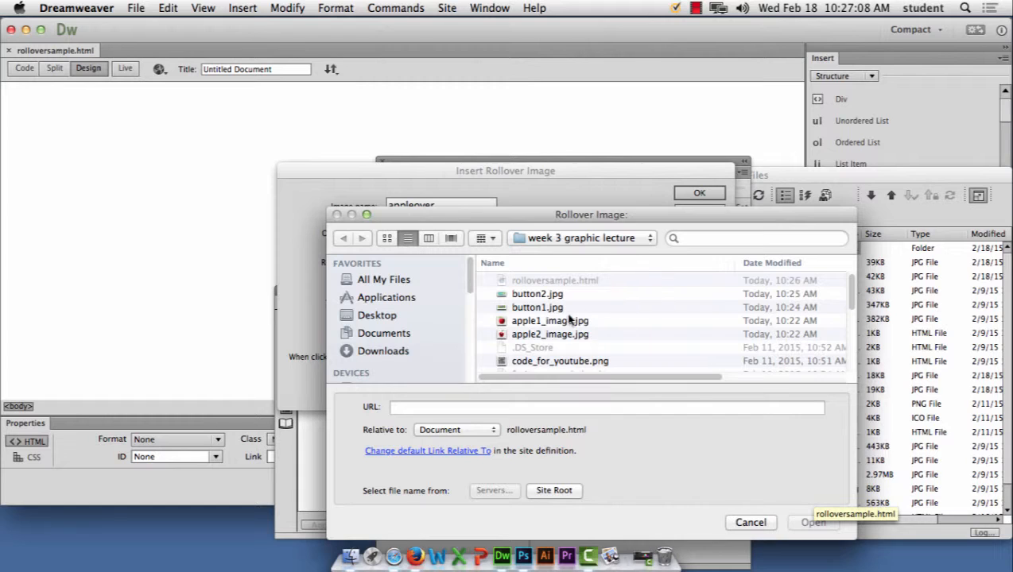
{"action": "left_click", "coordinate": [552, 337]}
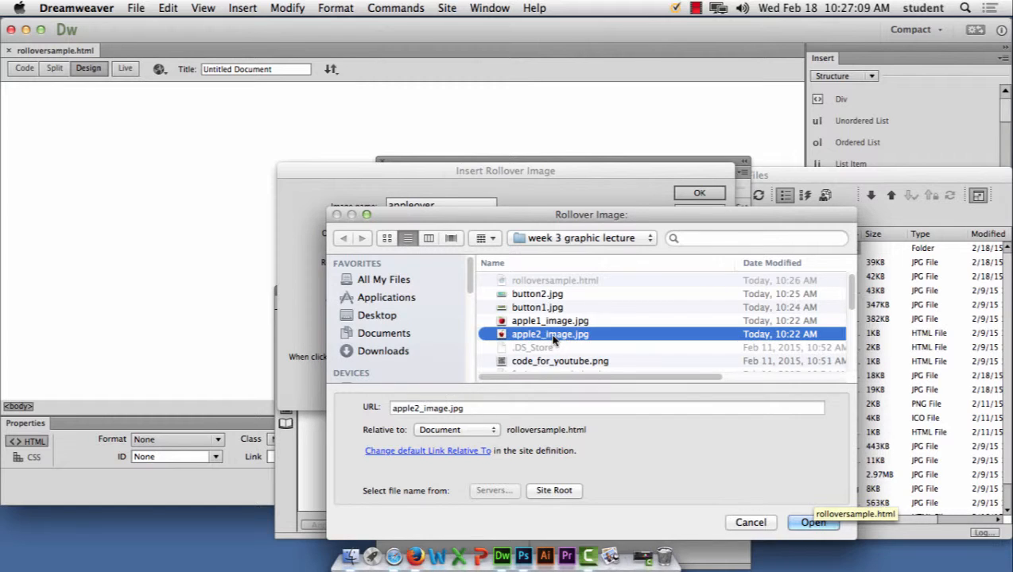
{"action": "left_click", "coordinate": [811, 523]}
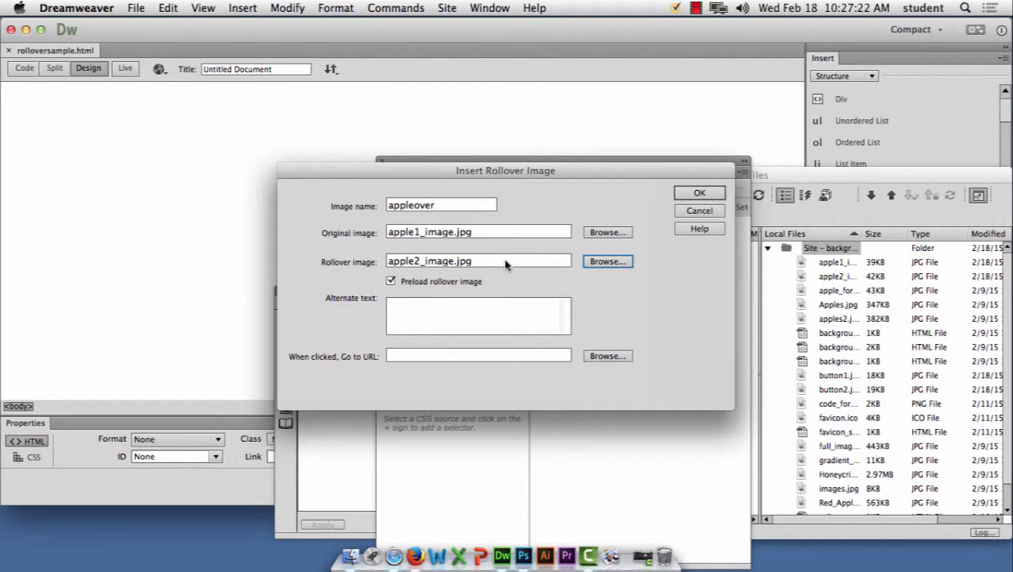
{"action": "left_click", "coordinate": [451, 308]}
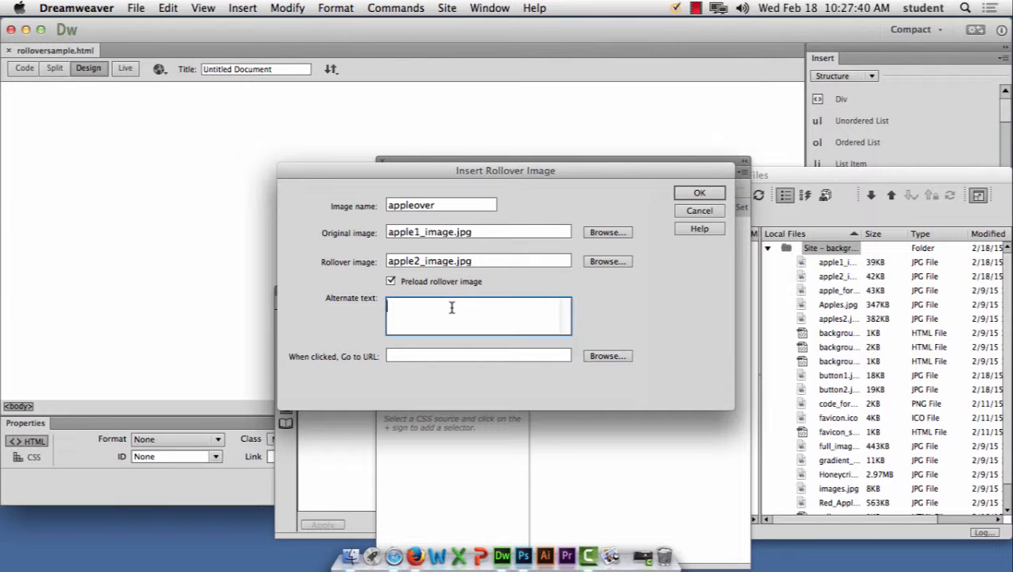
{"action": "type", "text": "aplle"}
{"action": "key", "text": "BackSpace"}
{"action": "key", "text": "BackSpace"}
{"action": "key", "text": "BackSpace"}
{"action": "type", "text": "ple"}
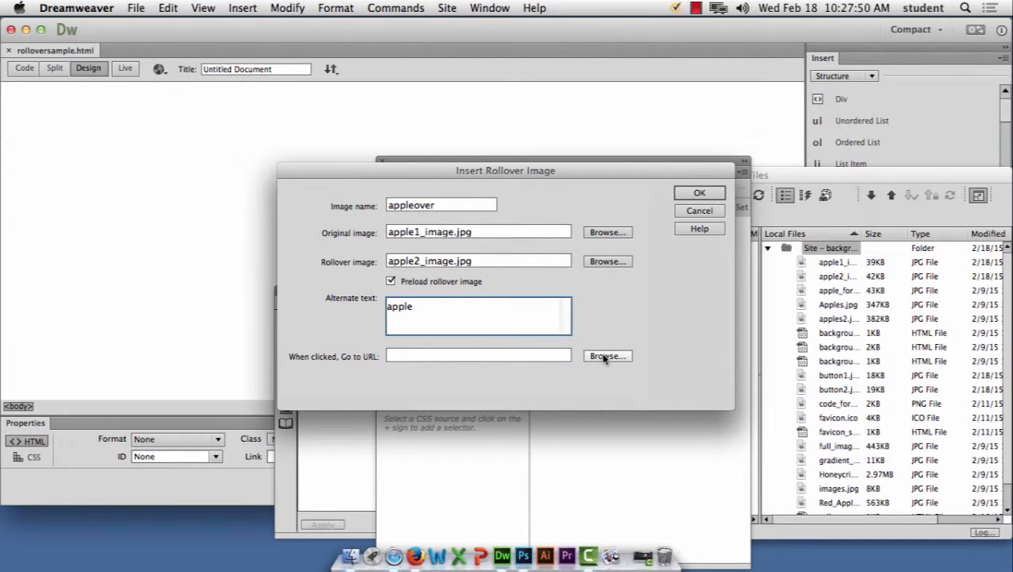
{"action": "left_click", "coordinate": [435, 357]}
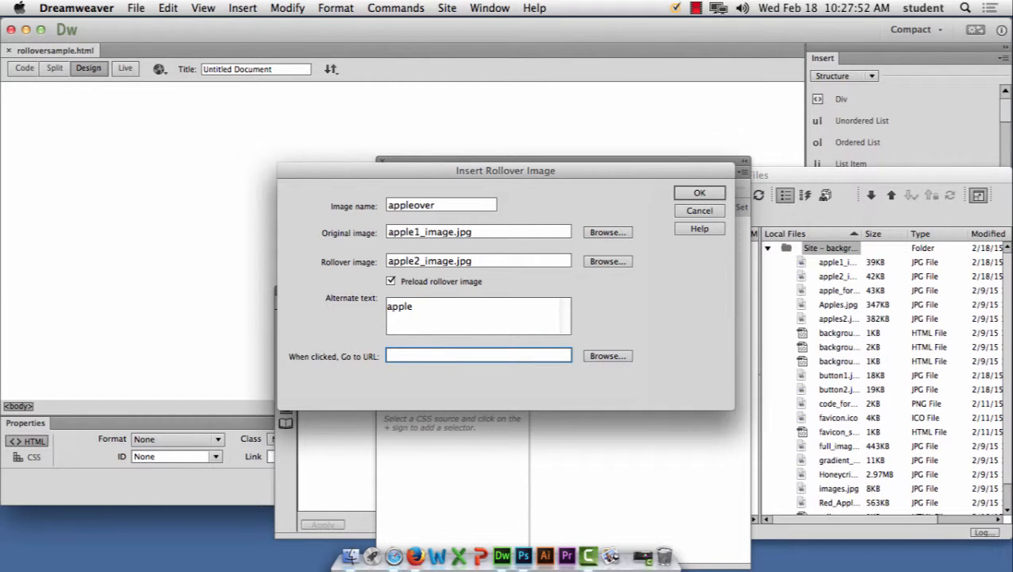
{"action": "type", "text": "http://www.apple.com"}
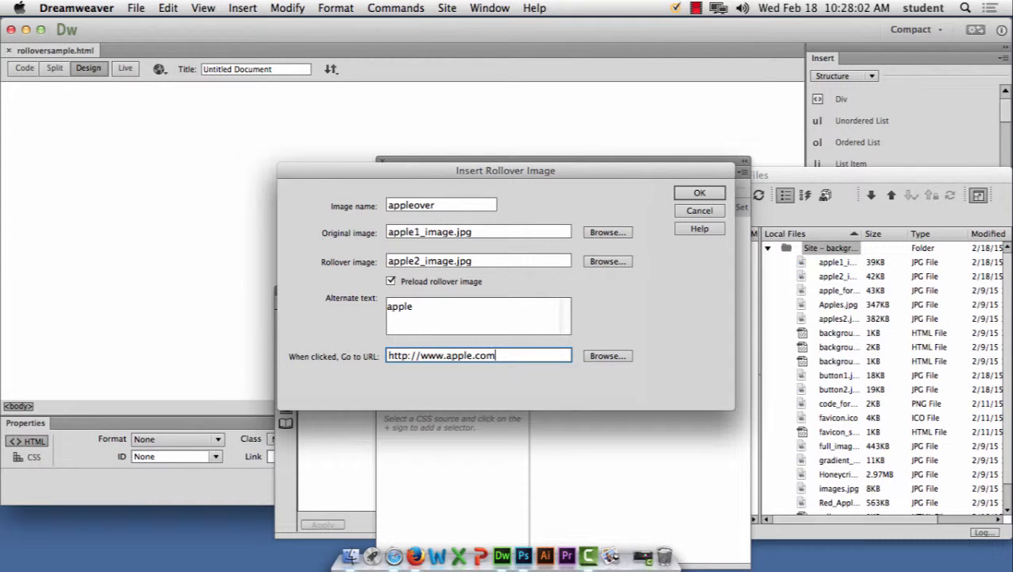
{"action": "left_click", "coordinate": [713, 194]}
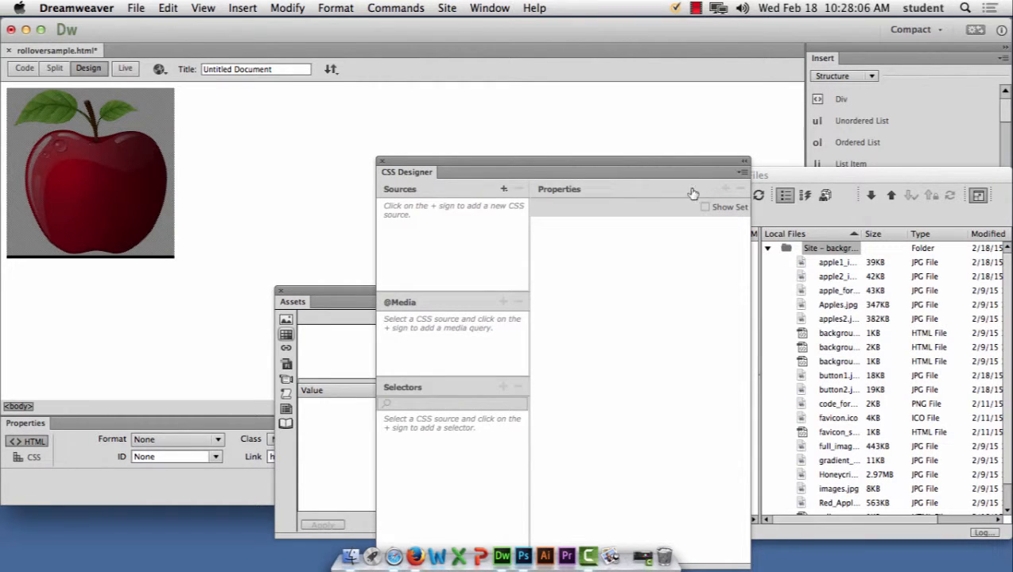
Step: Deselect the apple image and save rolloversample.html
{"action": "left_click", "coordinate": [211, 164]}
{"action": "left_click", "coordinate": [135, 8]}
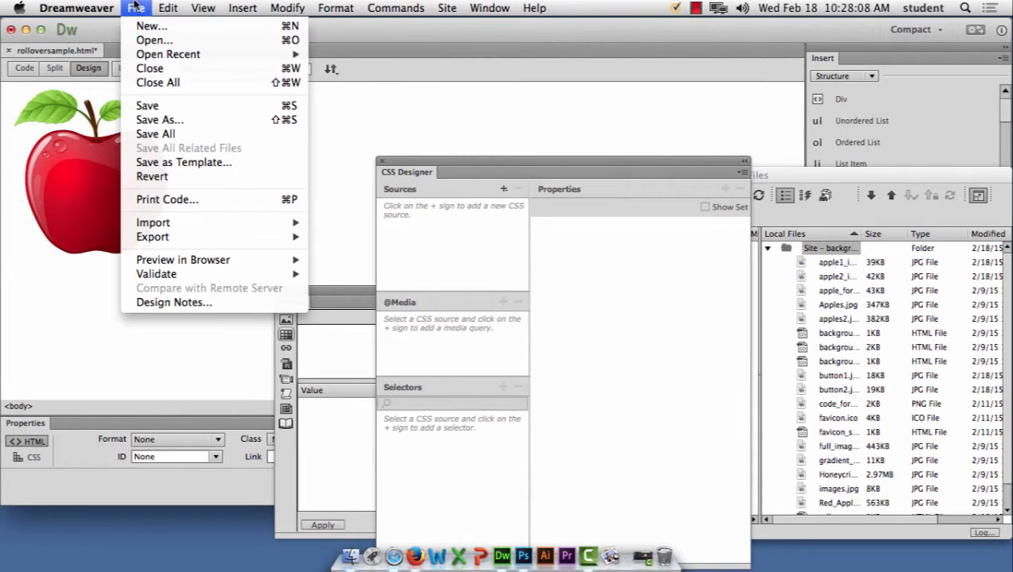
{"action": "left_click", "coordinate": [163, 105]}
Step: Preview the page in Firefox, check that the apple opens apple.com, then return to Dreamweaver
{"action": "left_click", "coordinate": [159, 71]}
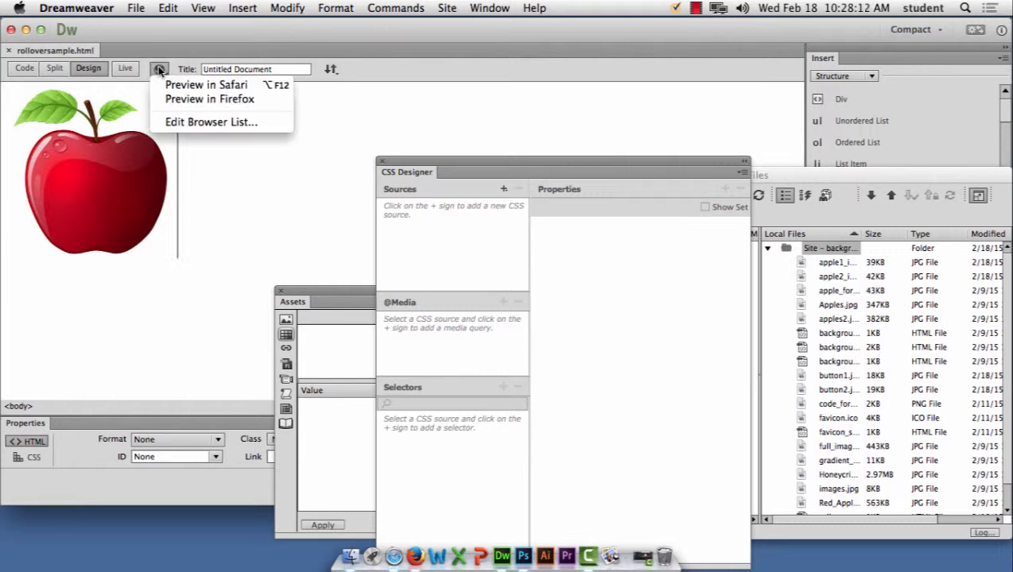
{"action": "left_click", "coordinate": [189, 99]}
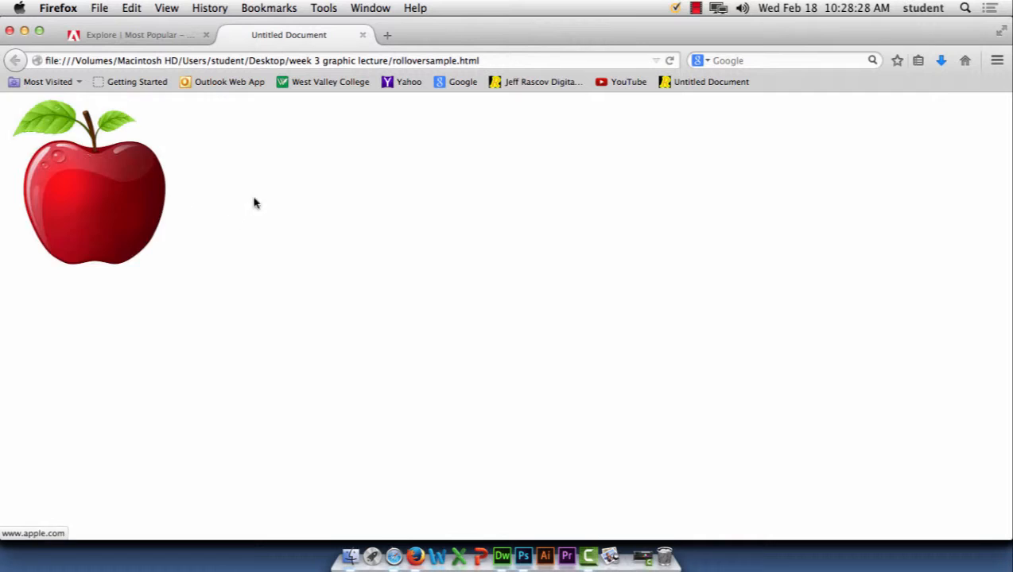
{"action": "left_click", "coordinate": [118, 188]}
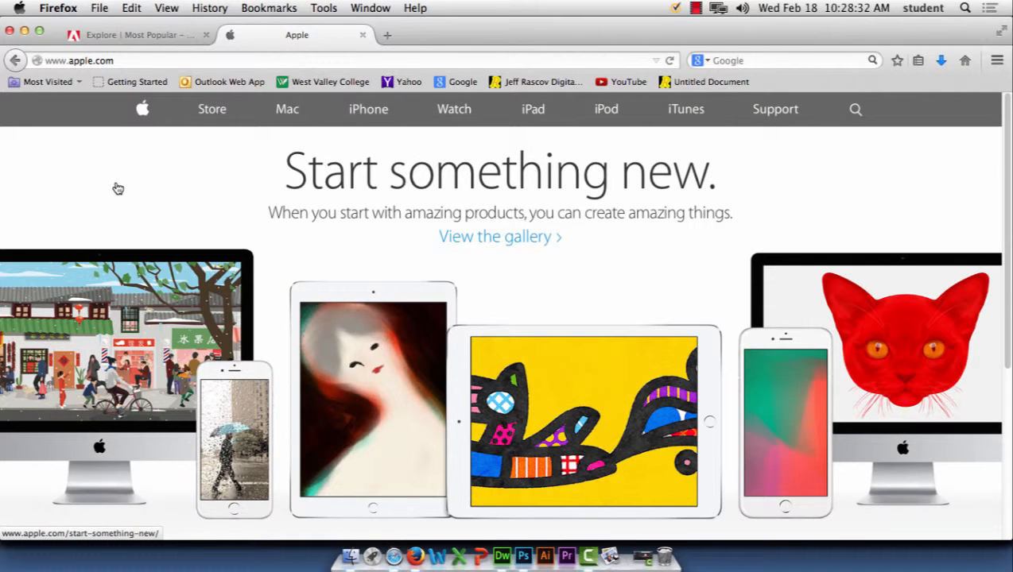
{"action": "left_click", "coordinate": [501, 557]}
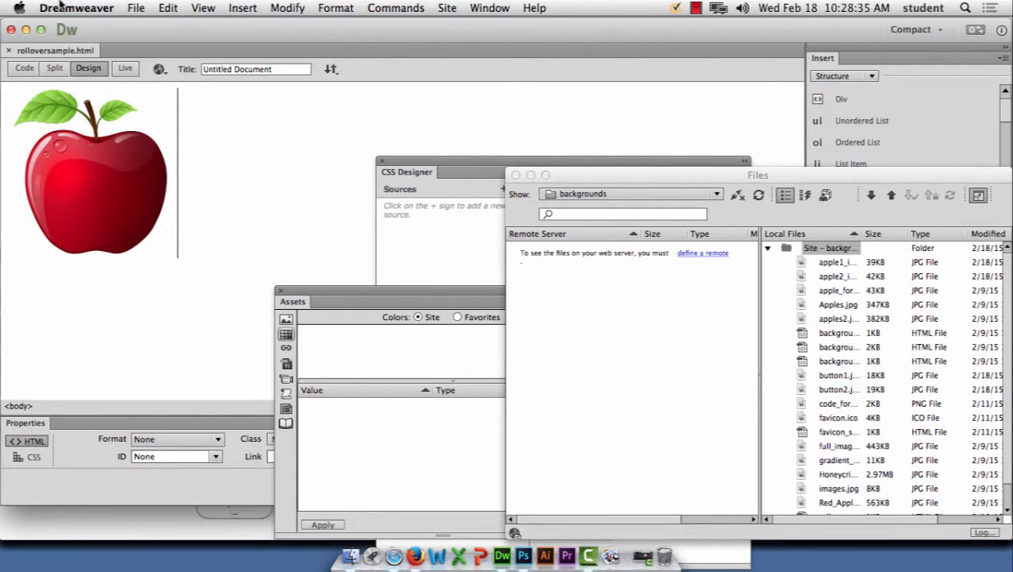
Step: Switch to Code view and move the CSS Designer and file panels off the code
{"action": "left_click", "coordinate": [24, 67]}
{"action": "left_click_drag", "start_coordinate": [432, 160], "coordinate": [517, 388]}
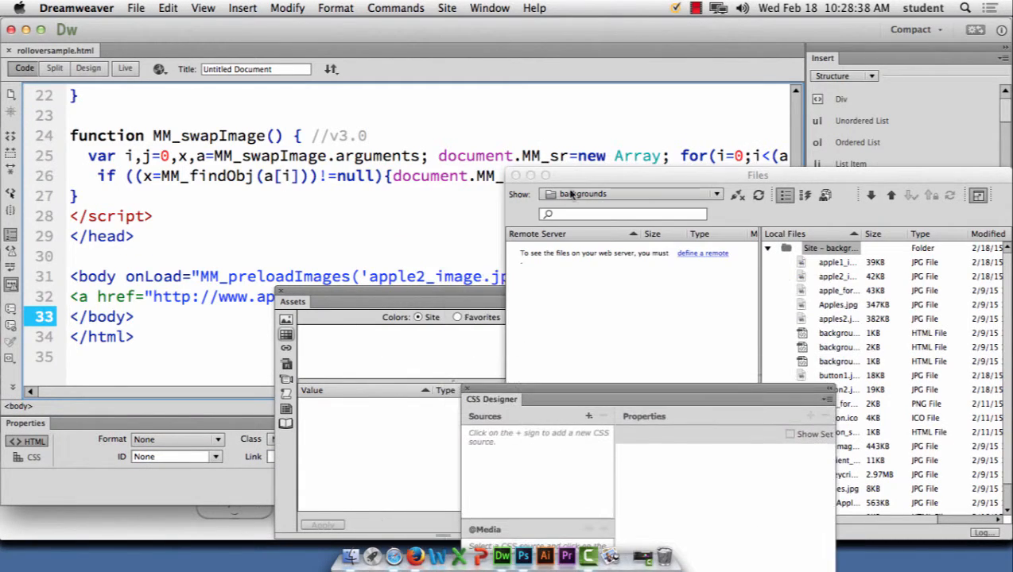
{"action": "left_click_drag", "start_coordinate": [571, 176], "coordinate": [818, 387]}
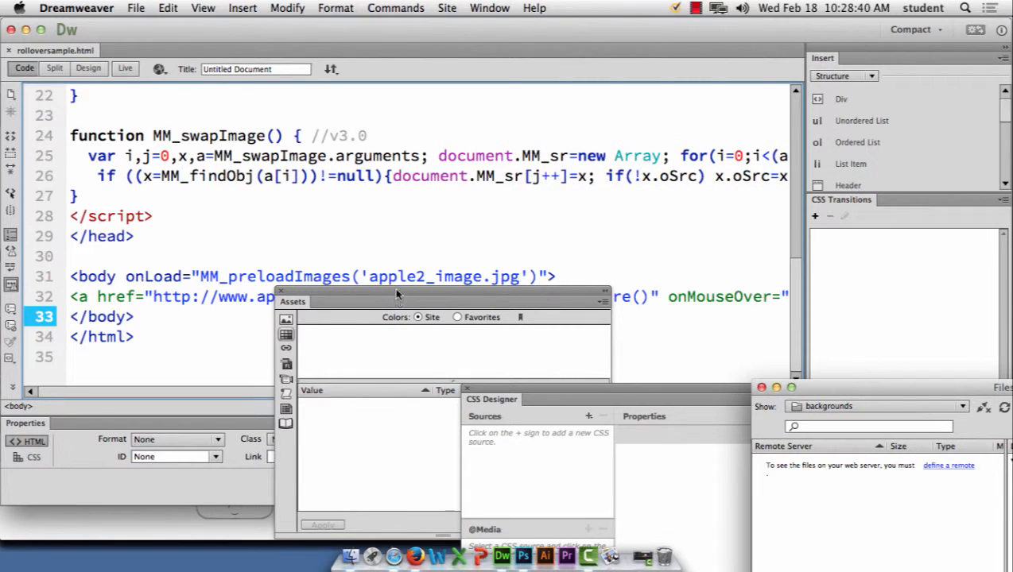
{"action": "left_click_drag", "start_coordinate": [396, 290], "coordinate": [404, 352]}
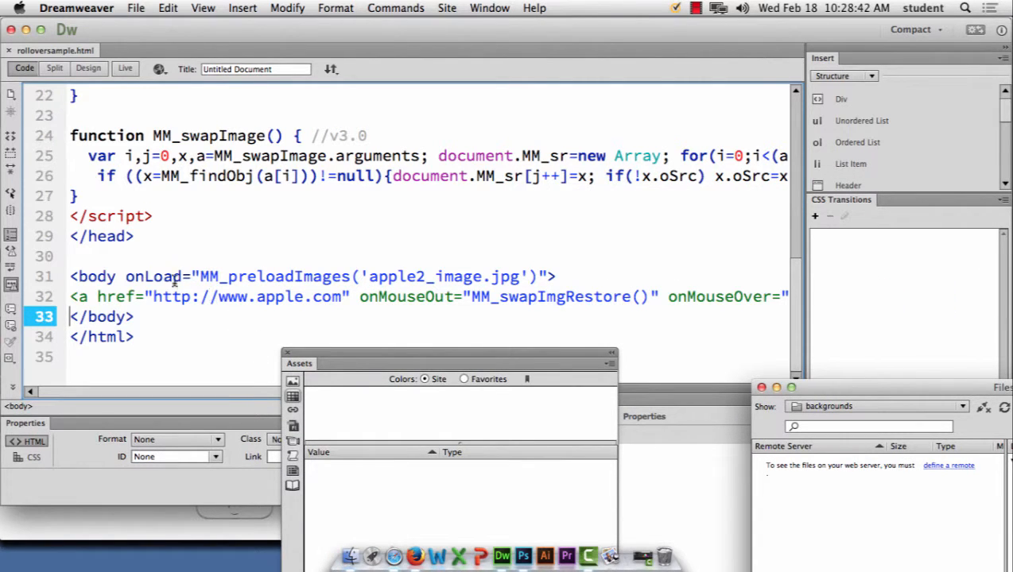
Step: Highlight the onLoad attribute and the link's onMouseOut and onMouseOver handlers
{"action": "left_click_drag", "start_coordinate": [183, 276], "coordinate": [129, 278]}
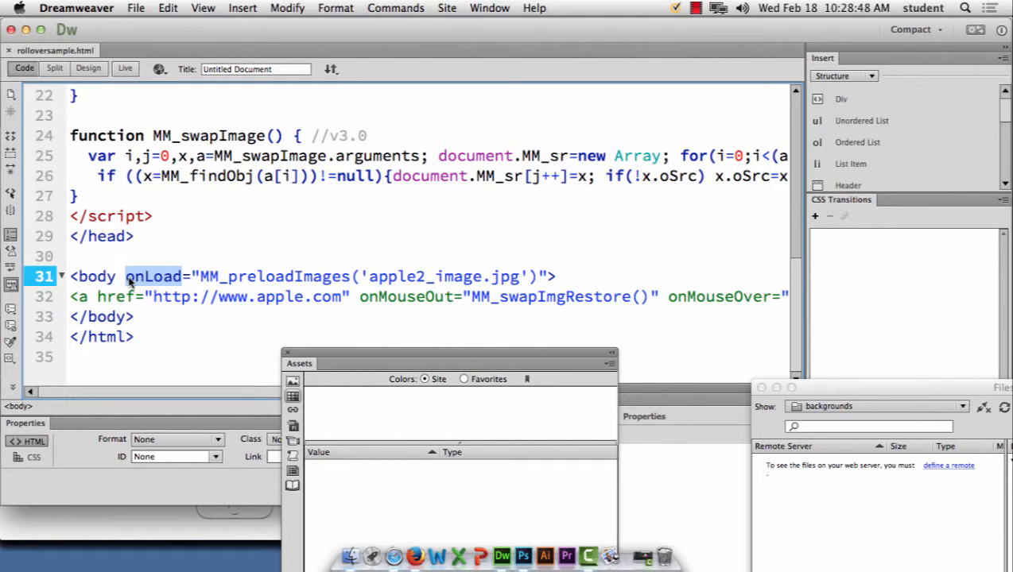
{"action": "left_click", "coordinate": [452, 297]}
{"action": "left_click_drag", "start_coordinate": [362, 297], "coordinate": [358, 298]}
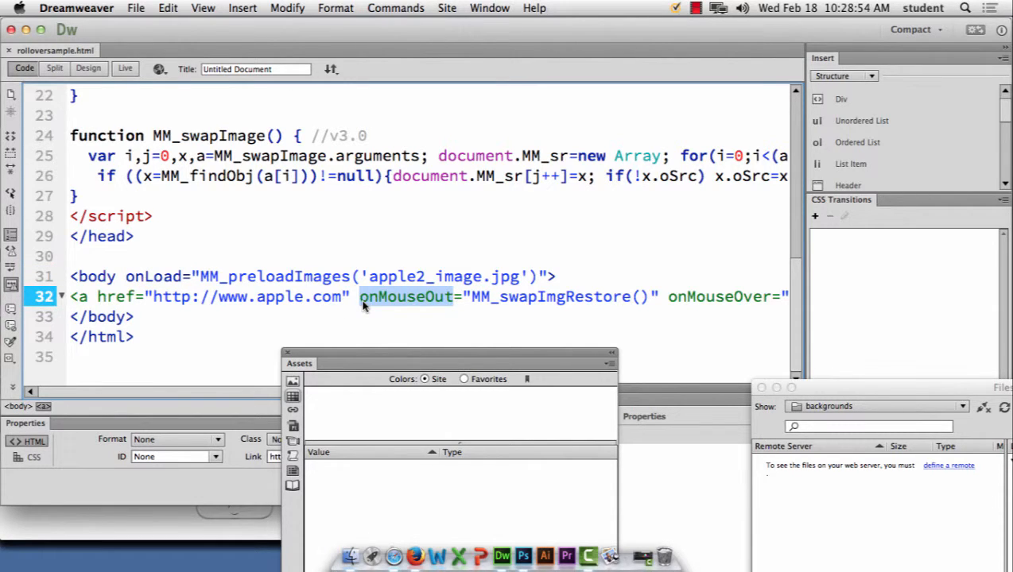
{"action": "left_click_drag", "start_coordinate": [773, 297], "coordinate": [672, 298]}
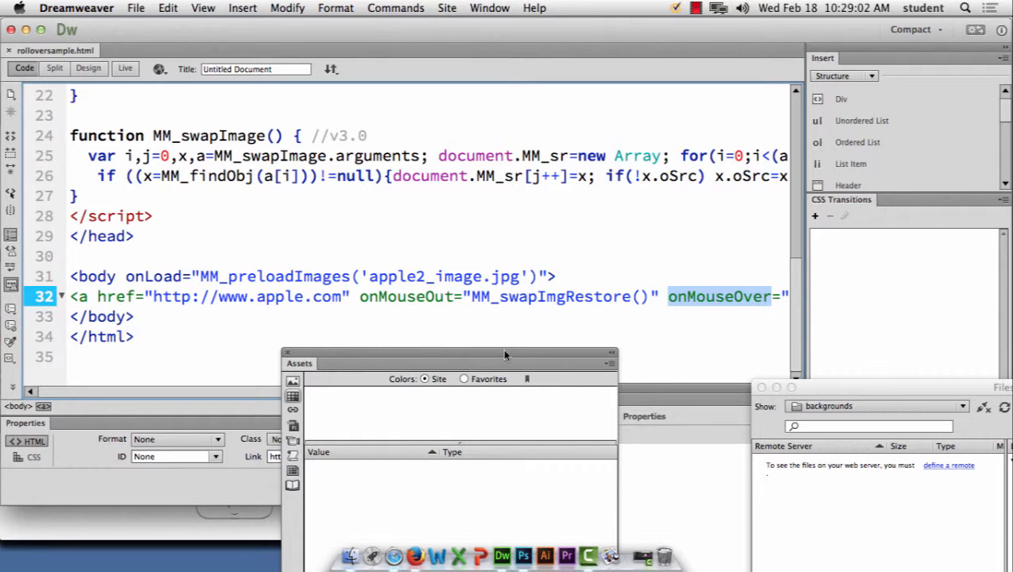
Step: Move the Assets and CSS Designer panels lower and highlight the generated script block
{"action": "left_click_drag", "start_coordinate": [505, 355], "coordinate": [509, 359]}
{"action": "left_click_drag", "start_coordinate": [549, 390], "coordinate": [574, 432]}
{"action": "left_click", "coordinate": [580, 391]}
{"action": "left_click_drag", "start_coordinate": [315, 391], "coordinate": [218, 390]}
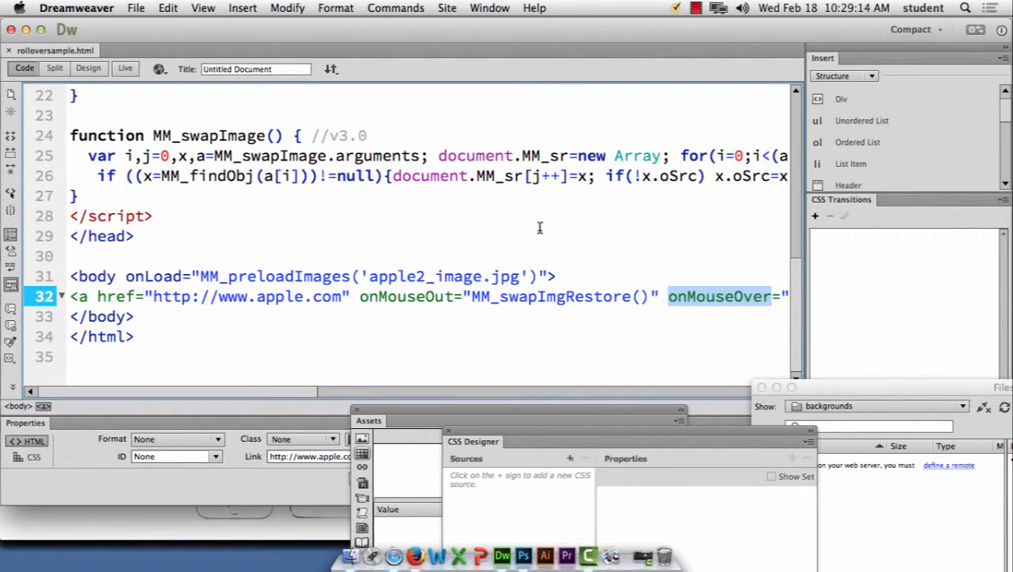
{"action": "left_click_drag", "start_coordinate": [163, 216], "coordinate": [74, 85]}
{"action": "left_click_drag", "start_coordinate": [74, 141], "coordinate": [72, 196]}
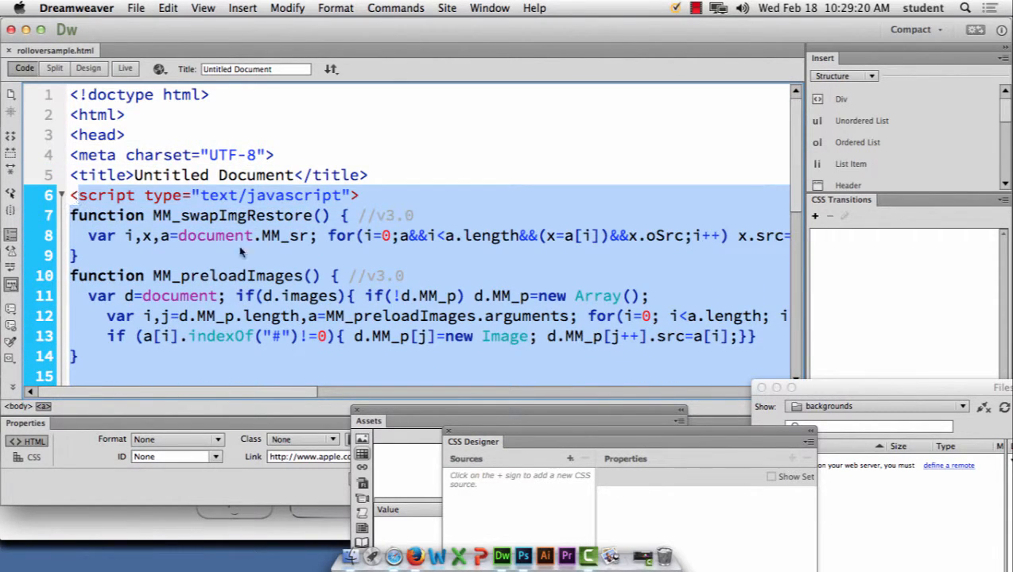
Step: Return to Design view and add an empty paragraph below the apple rollover
{"action": "scroll", "coordinate": [598, 314], "scroll_direction": "down", "scroll_amount": 3}
{"action": "scroll", "coordinate": [600, 312], "scroll_direction": "down", "scroll_amount": 5}
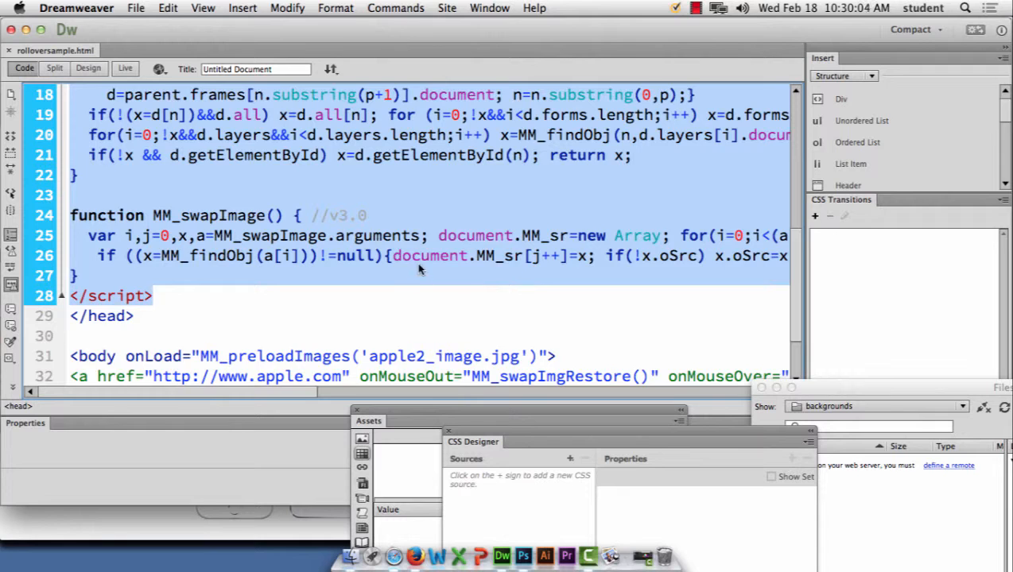
{"action": "scroll", "coordinate": [420, 262], "scroll_direction": "down", "scroll_amount": 2}
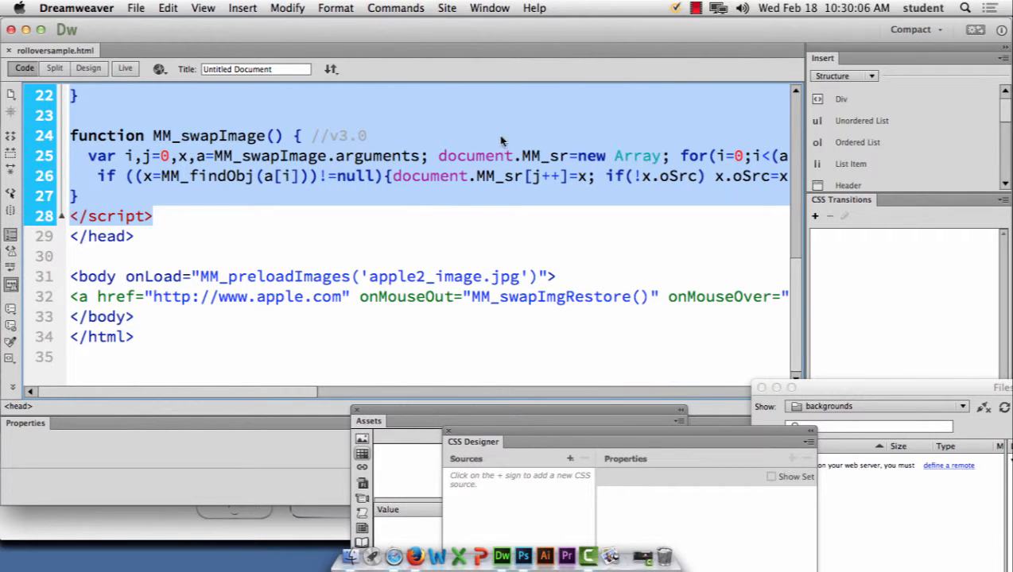
{"action": "scroll", "coordinate": [502, 197], "scroll_direction": "up", "scroll_amount": 10}
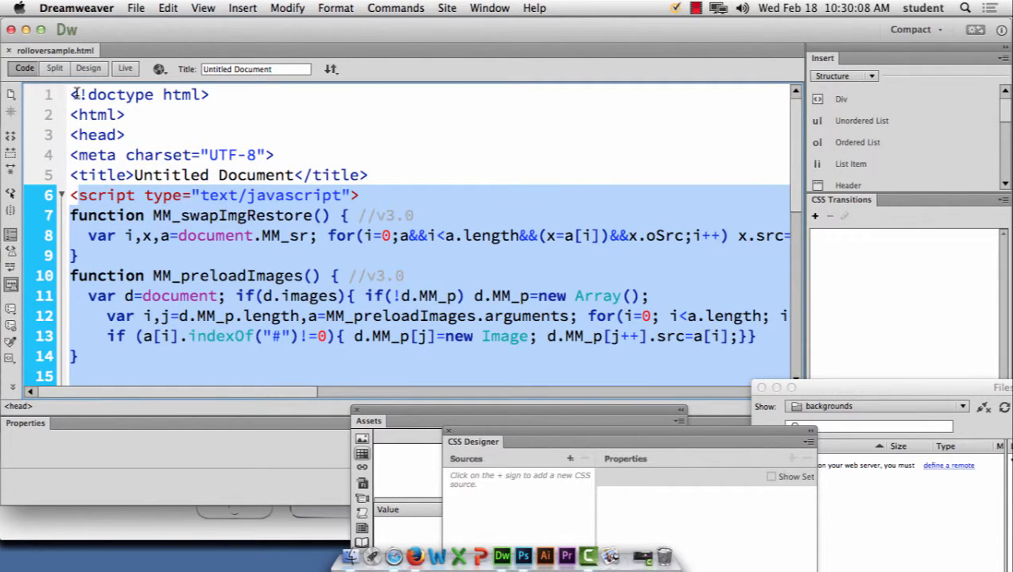
{"action": "left_click", "coordinate": [88, 69]}
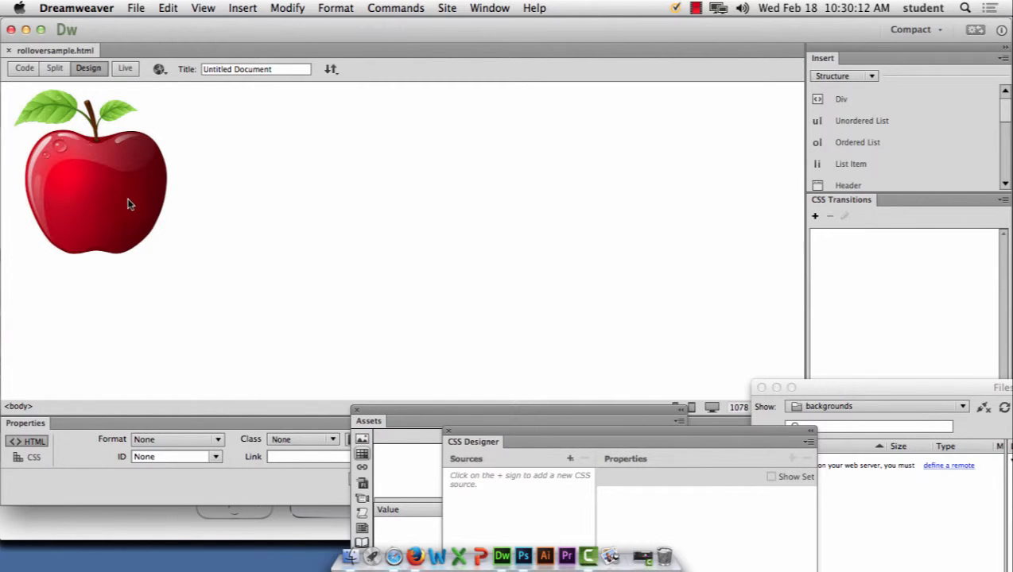
{"action": "key", "text": "Return"}
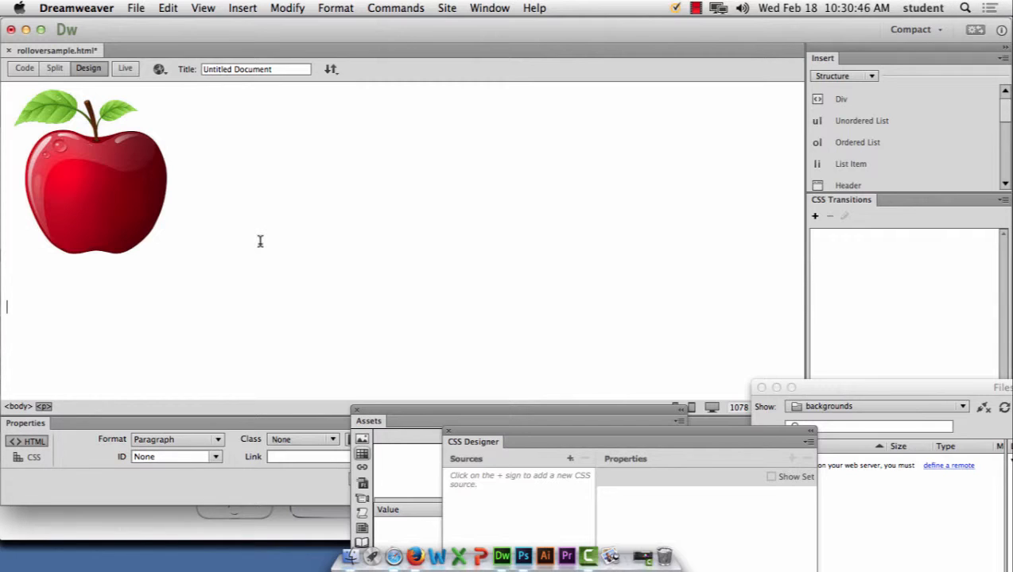
Step: Insert button1.jpg, the FOOD button image, into the new paragraph
{"action": "left_click", "coordinate": [243, 8]}
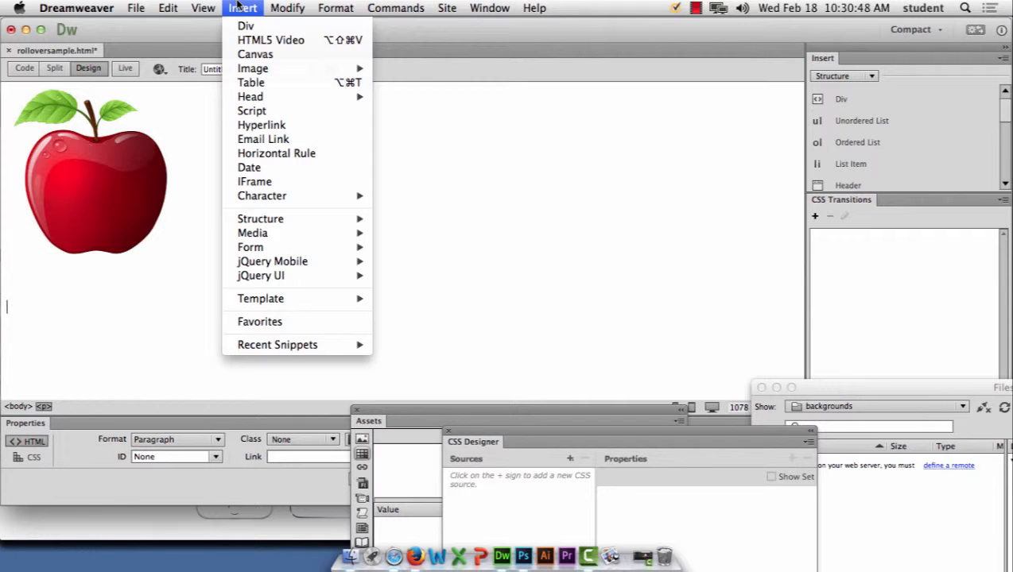
{"action": "mouse_move", "coordinate": [267, 68]}
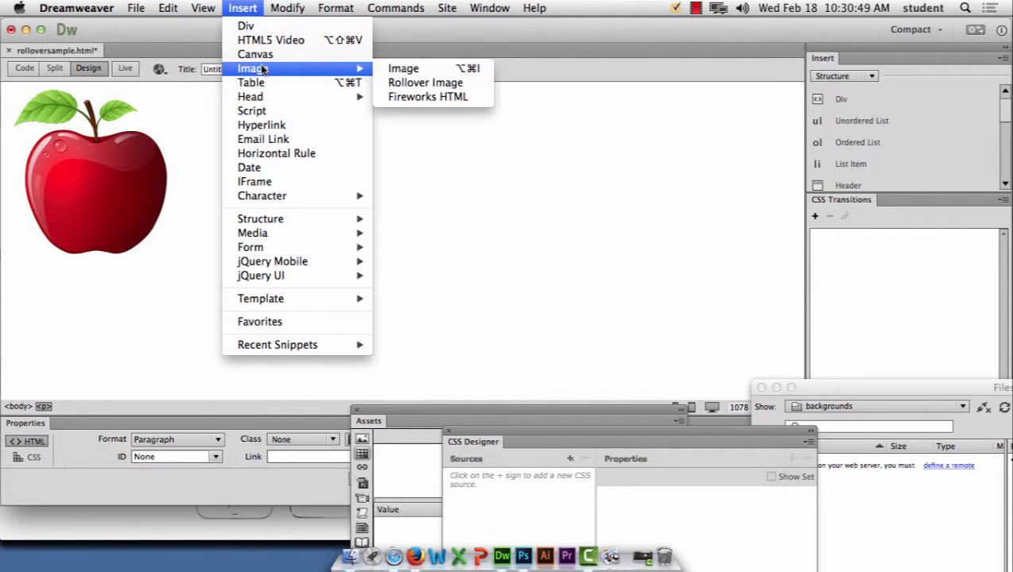
{"action": "left_click", "coordinate": [438, 70]}
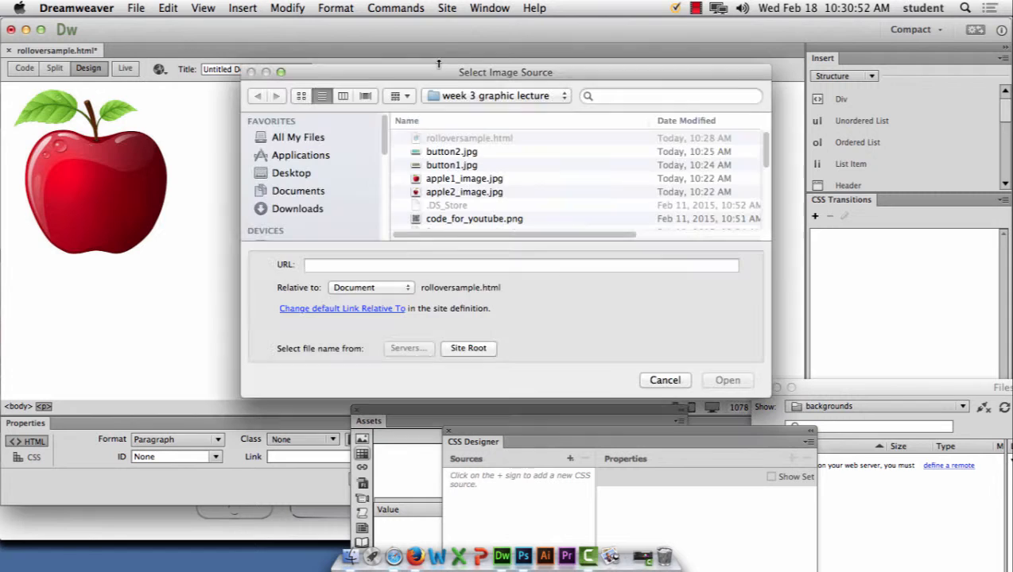
{"action": "left_click", "coordinate": [463, 165]}
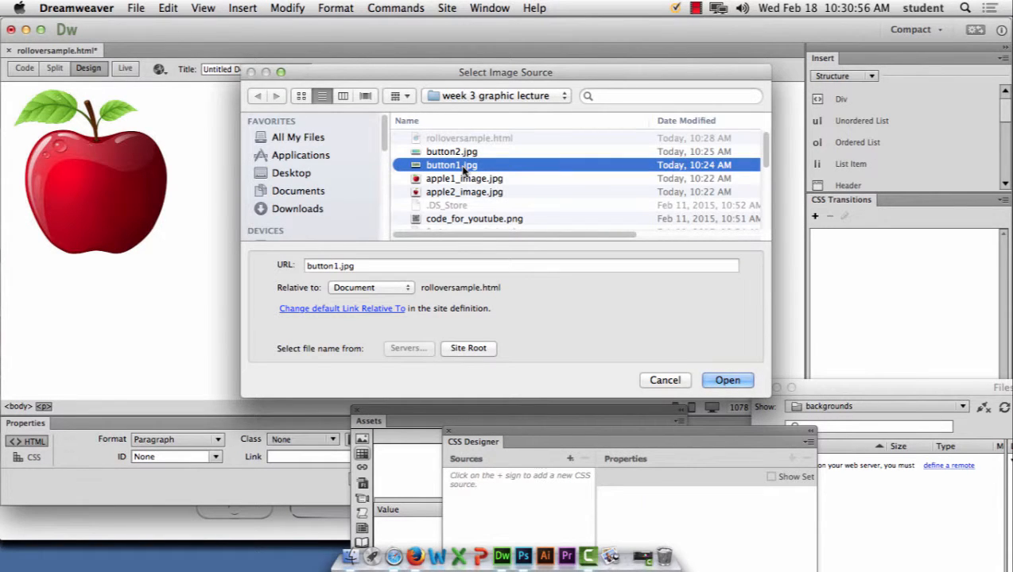
{"action": "left_click", "coordinate": [727, 381]}
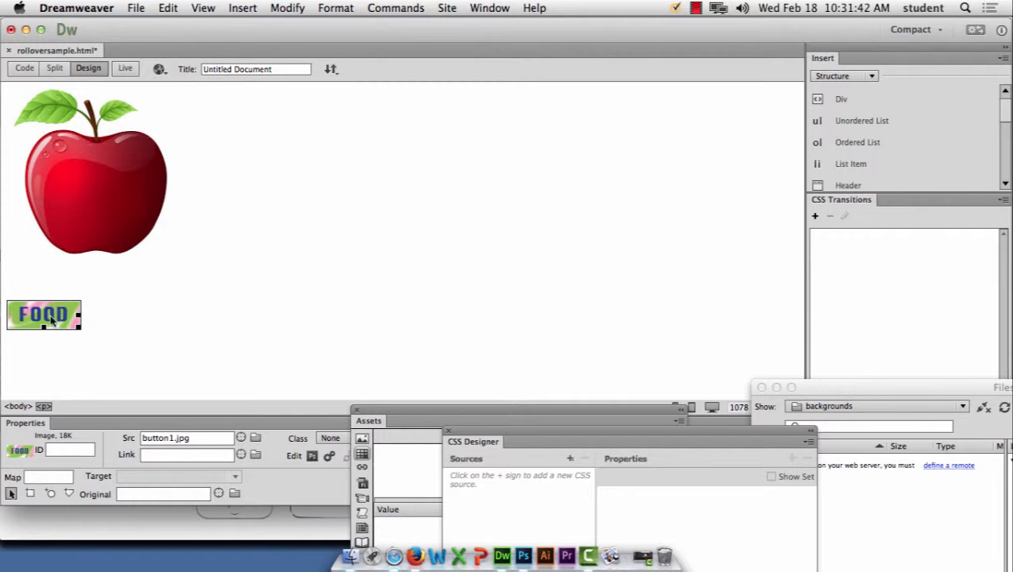
Step: Set the FOOD image's Link field to the placeholder # in the Properties panel
{"action": "left_click", "coordinate": [243, 7]}
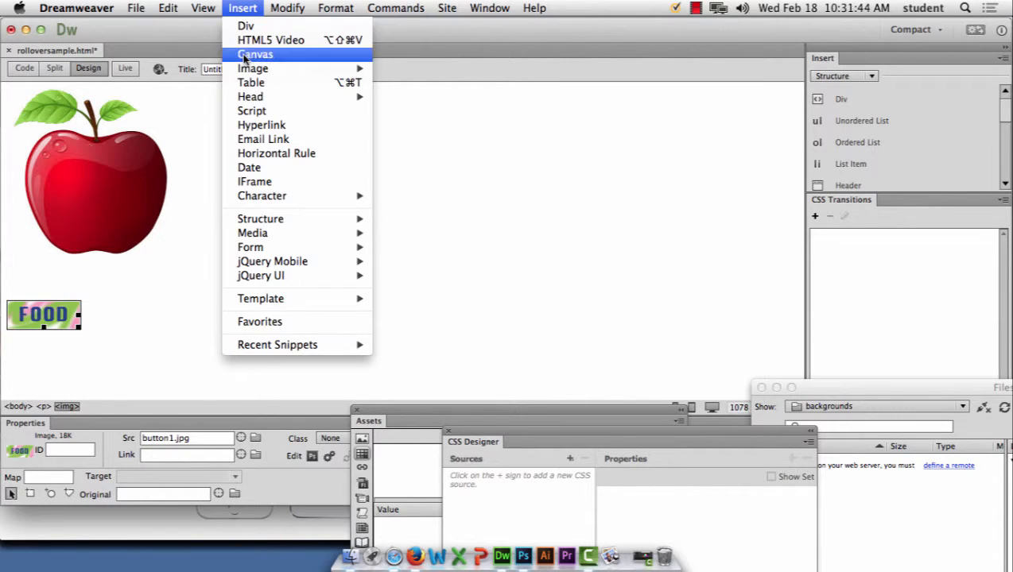
{"action": "mouse_move", "coordinate": [251, 70]}
{"action": "left_click", "coordinate": [77, 355]}
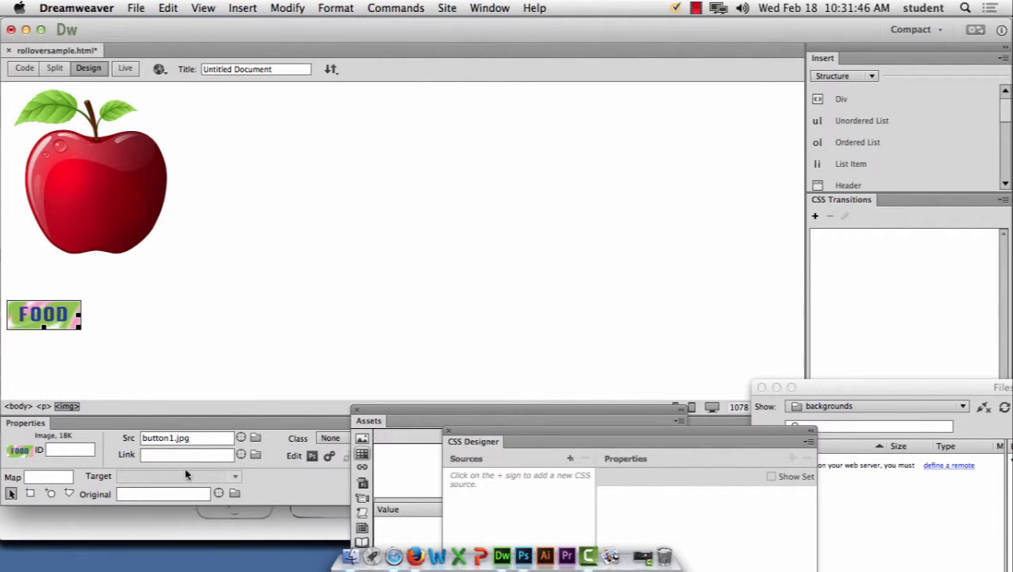
{"action": "left_click", "coordinate": [187, 455]}
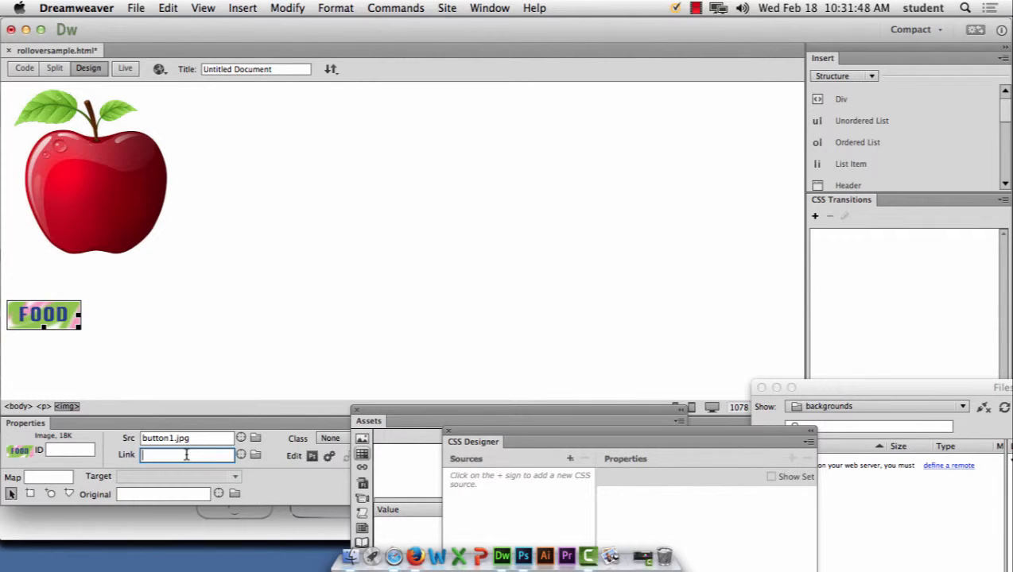
{"action": "type", "text": "#"}
{"action": "key", "text": "Return"}
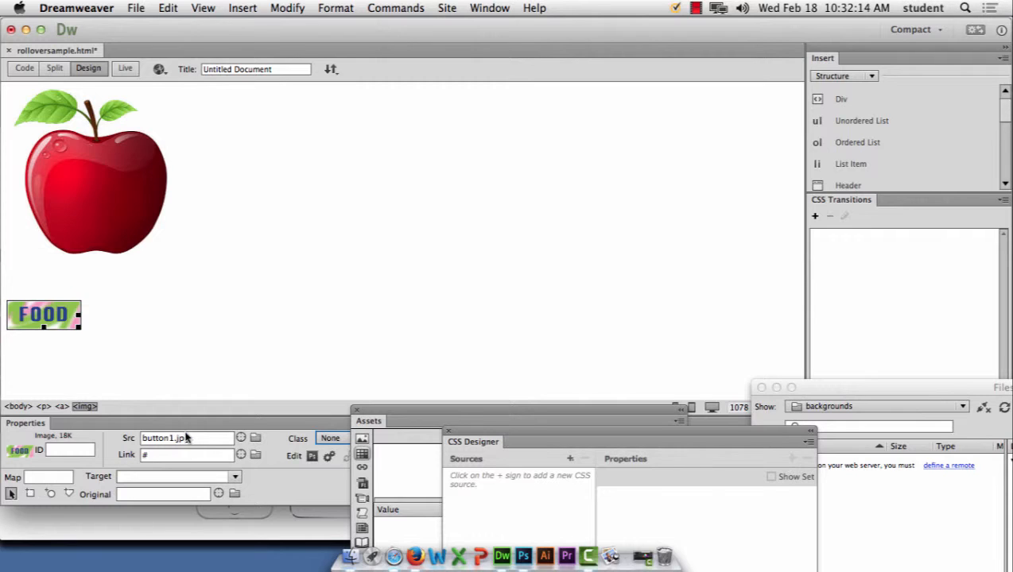
{"action": "left_click", "coordinate": [144, 457]}
{"action": "type", "text": "#"}
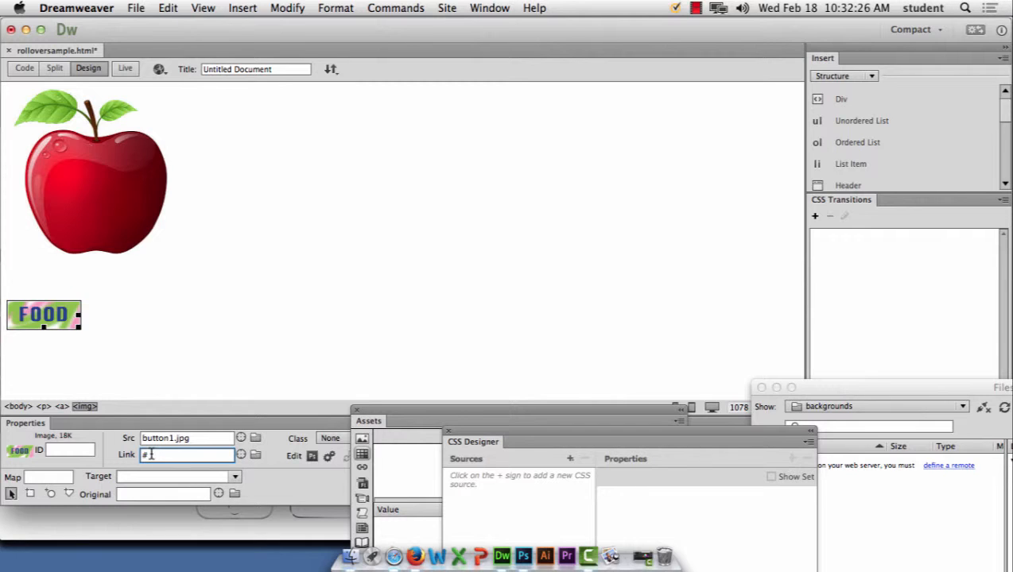
{"action": "left_click", "coordinate": [471, 7]}
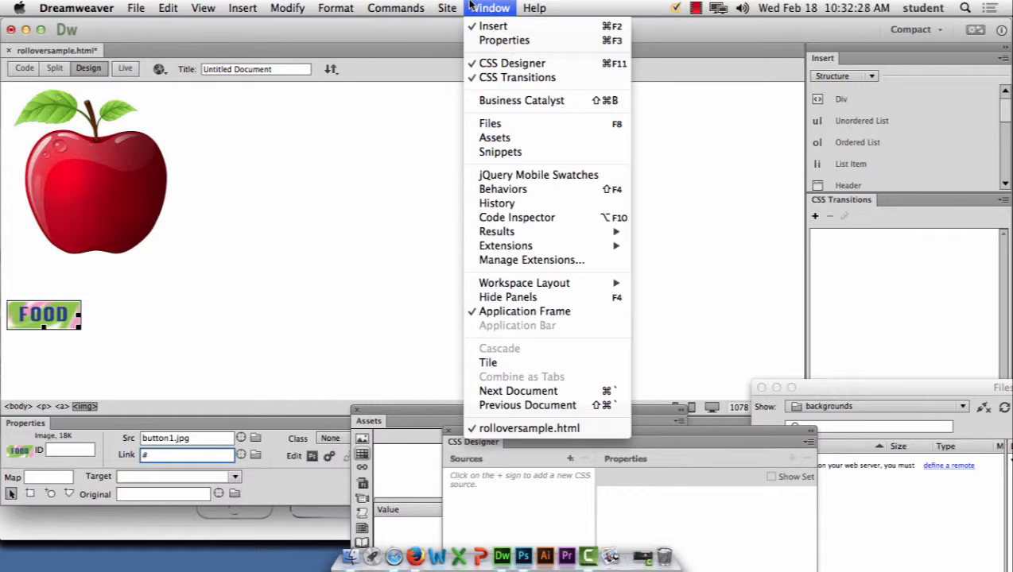
Step: Show the Behaviors panel for the FOOD image and list its addable behaviors
{"action": "left_click", "coordinate": [512, 191]}
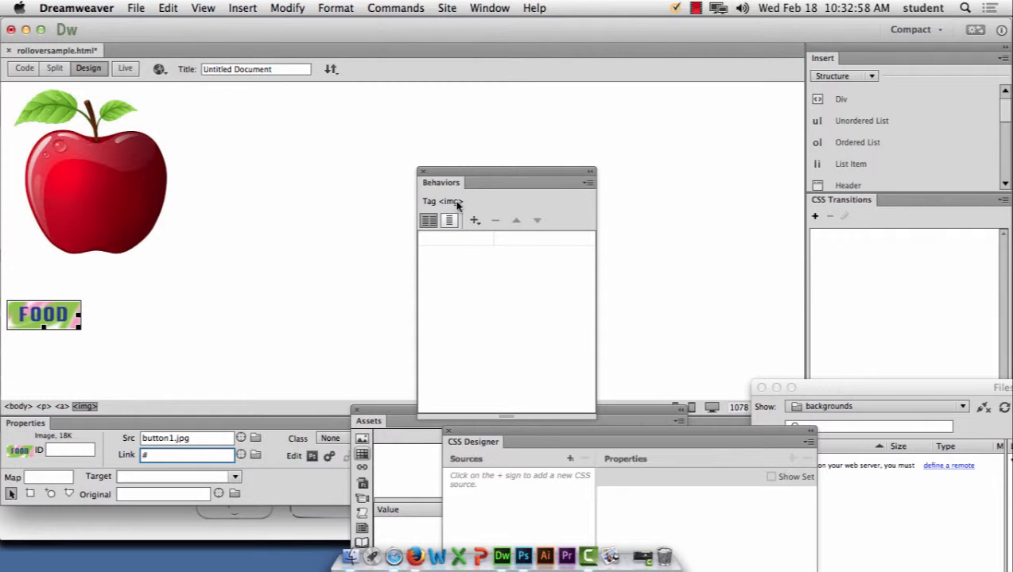
{"action": "left_click", "coordinate": [471, 222]}
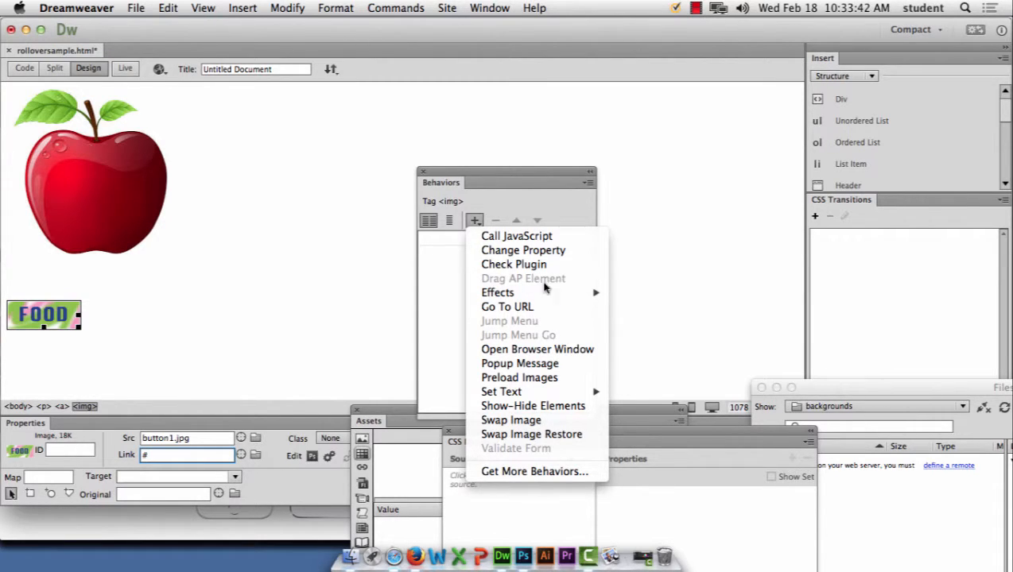
Step: Start a Swap Image behavior on the FOOD image, then cancel the Swap Image dialog
{"action": "mouse_move", "coordinate": [562, 297]}
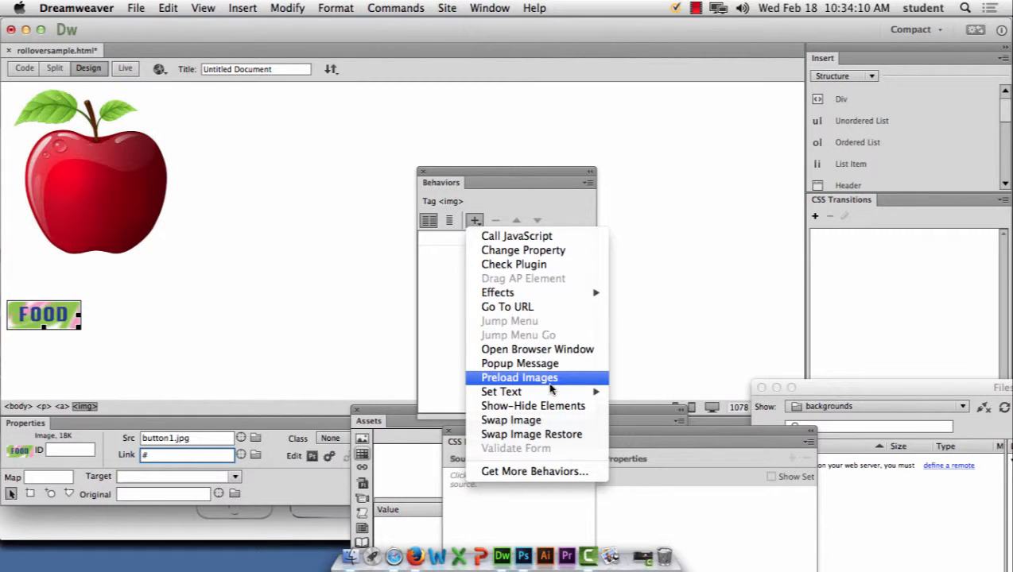
{"action": "mouse_move", "coordinate": [550, 396]}
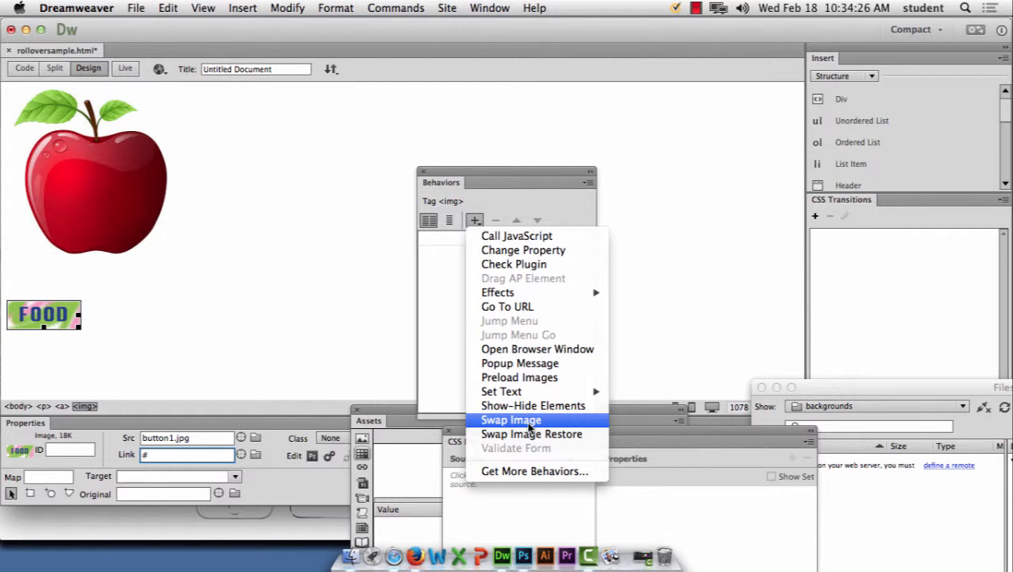
{"action": "left_click", "coordinate": [529, 427]}
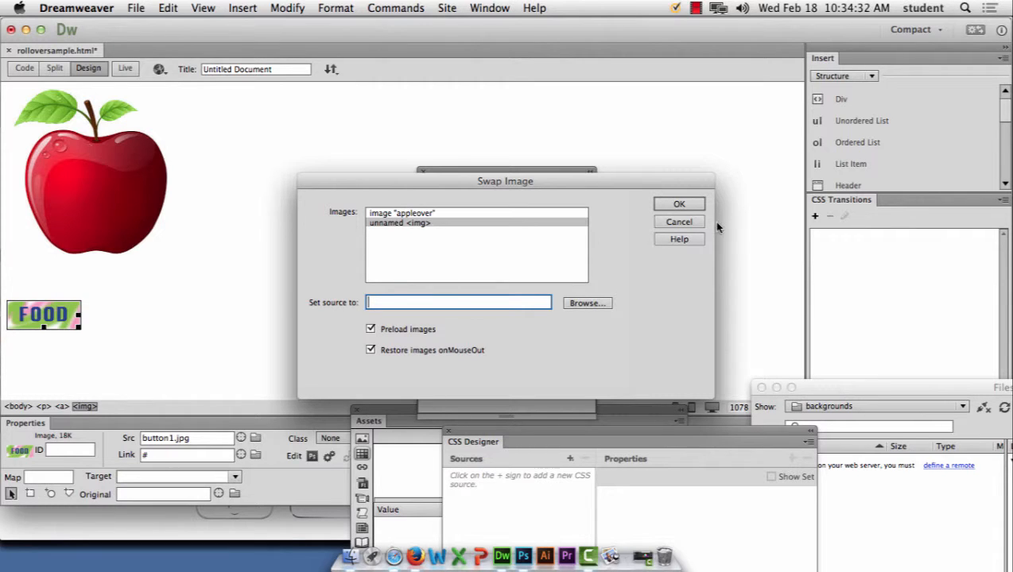
{"action": "left_click", "coordinate": [677, 221]}
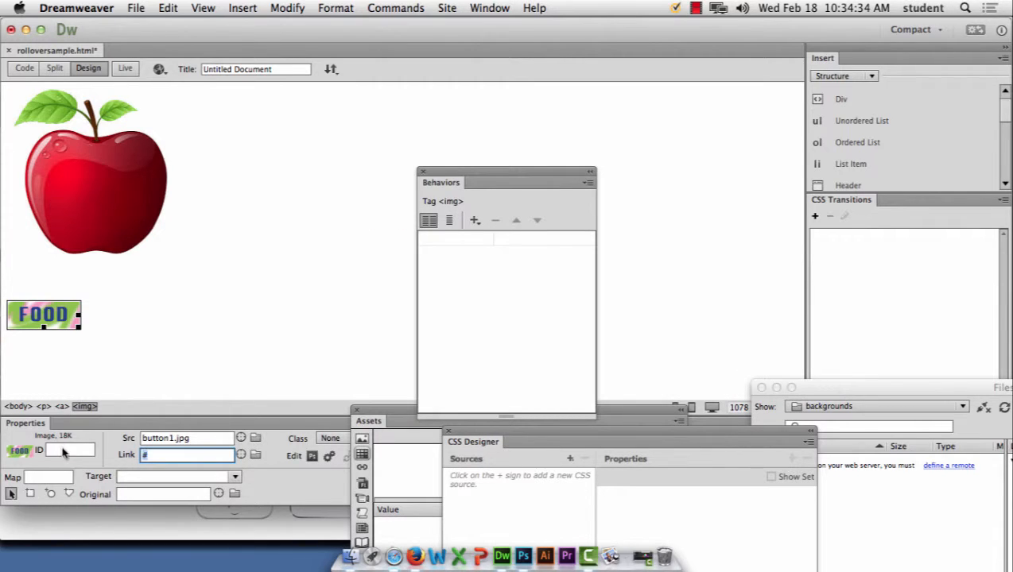
Step: Give the FOOD button image the ID 'food' in the Properties panel
{"action": "left_click", "coordinate": [62, 449]}
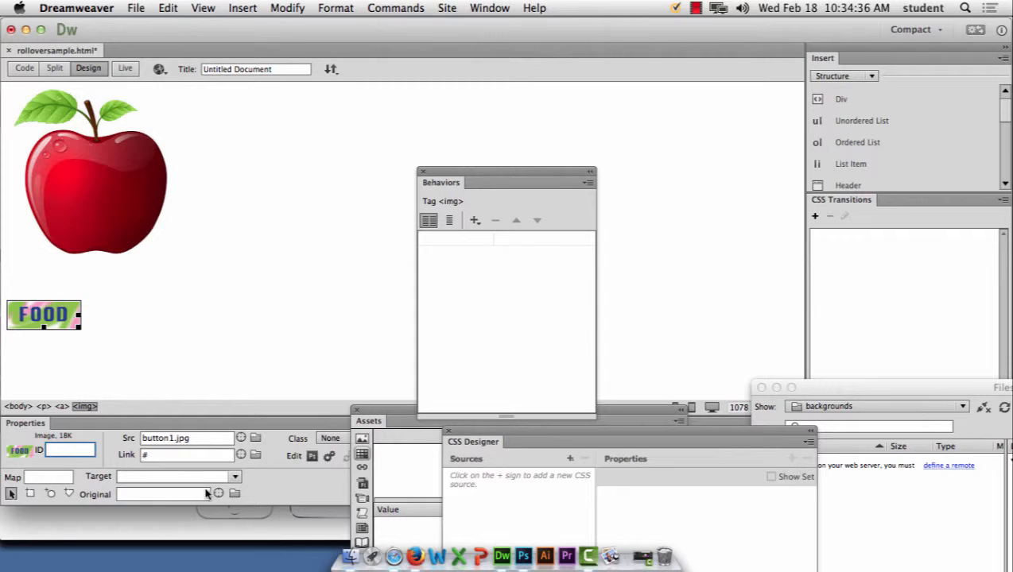
{"action": "left_click", "coordinate": [163, 454]}
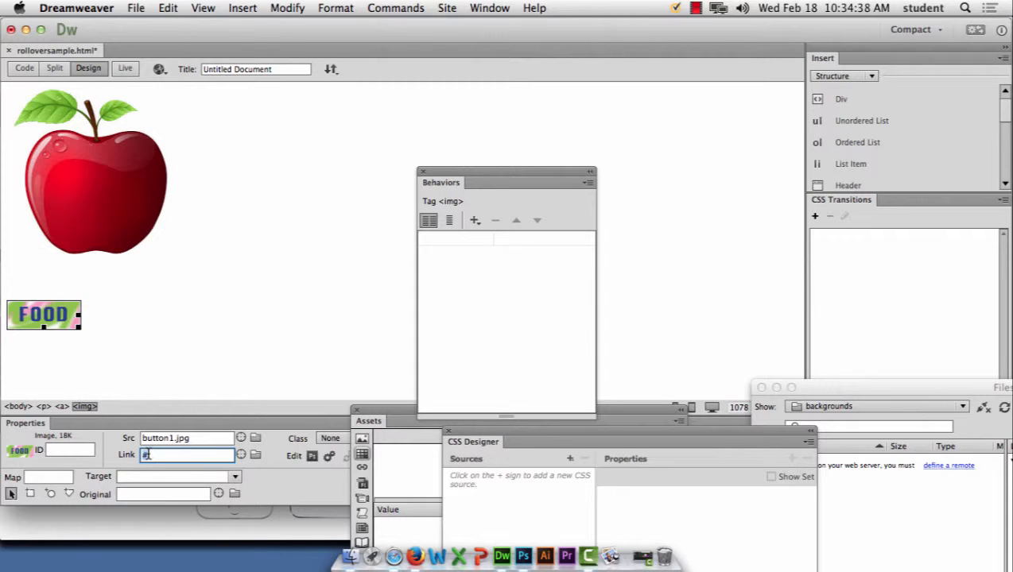
{"action": "left_click", "coordinate": [59, 451]}
{"action": "type", "text": "food"}
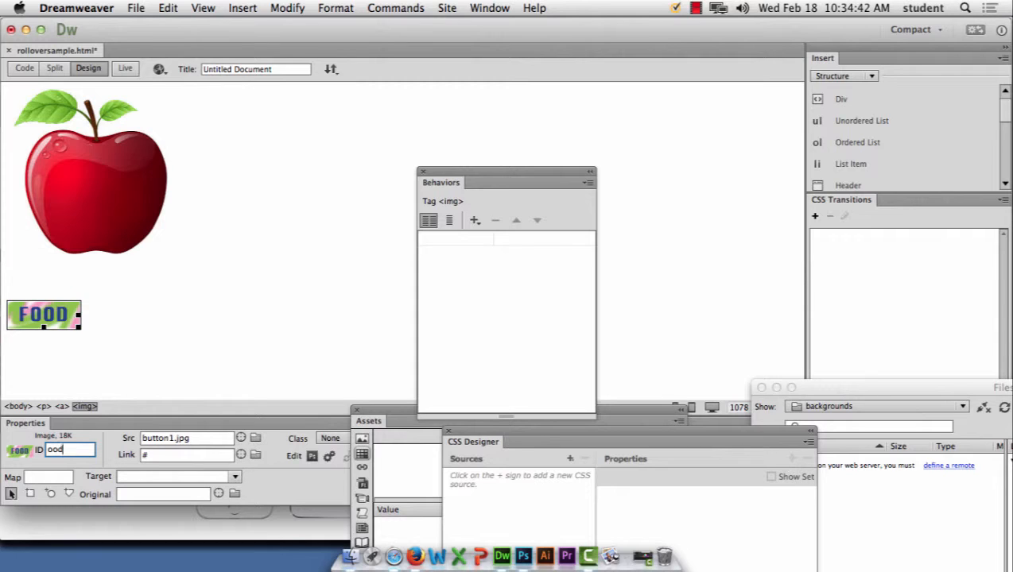
{"action": "key", "text": "BackSpace"}
{"action": "key", "text": "BackSpace"}
{"action": "key", "text": "BackSpace"}
{"action": "key", "text": "BackSpace"}
{"action": "type", "text": "food"}
{"action": "left_click", "coordinate": [474, 221]}
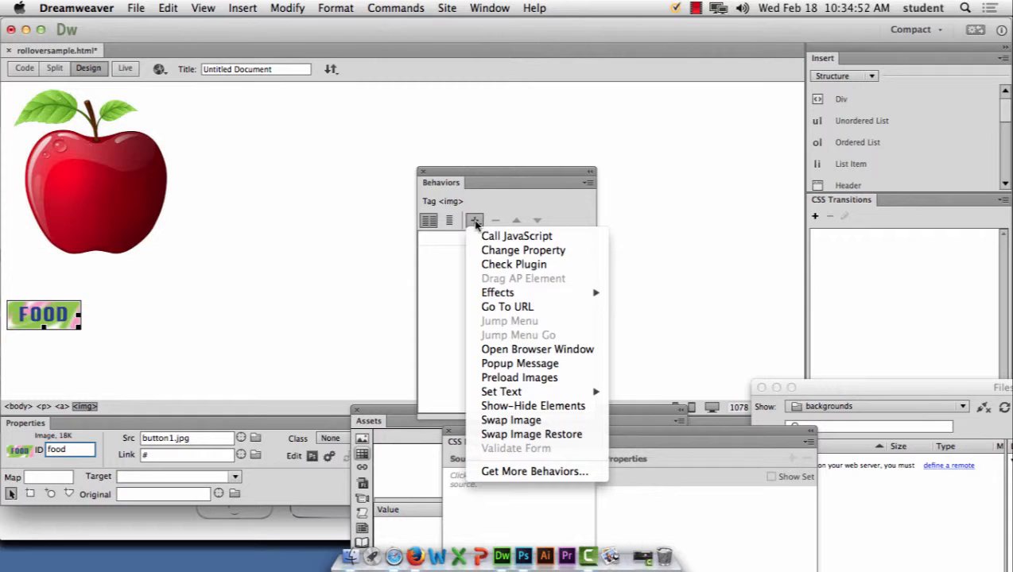
Step: Add a Swap Image behavior that swaps the 'food' image to button2.jpg on mouse-over
{"action": "left_click", "coordinate": [524, 421]}
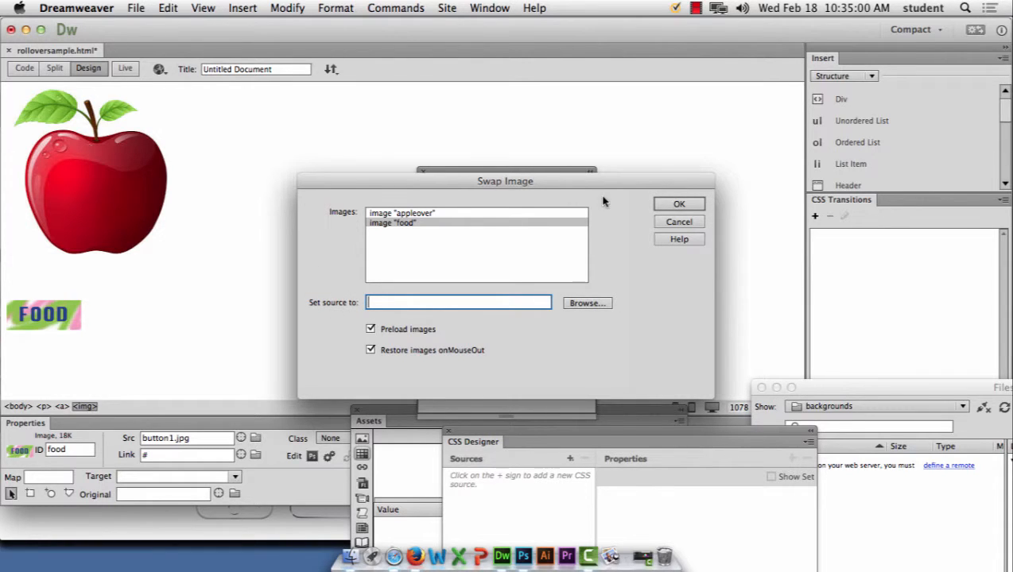
{"action": "left_click", "coordinate": [587, 305]}
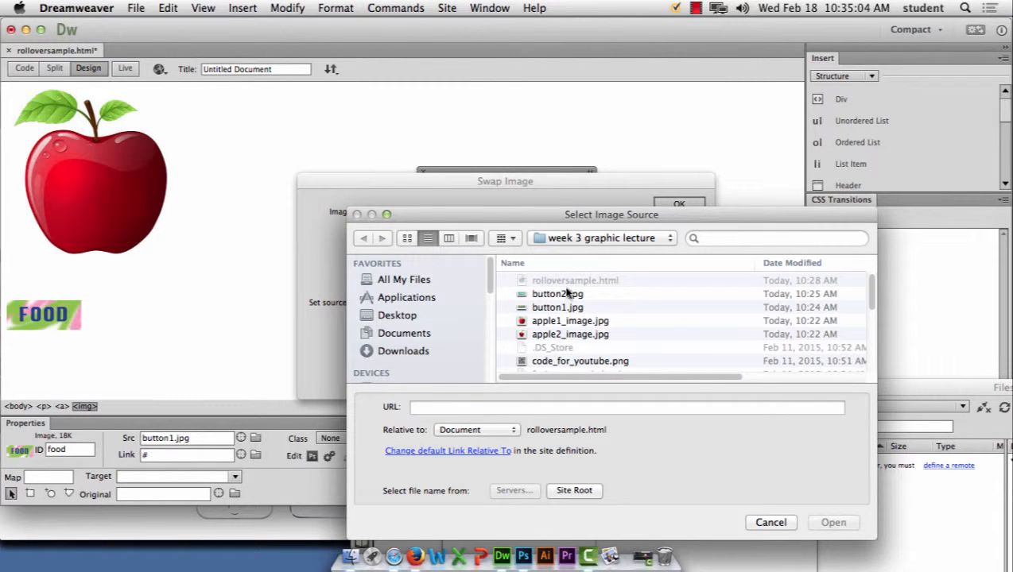
{"action": "left_click", "coordinate": [568, 294]}
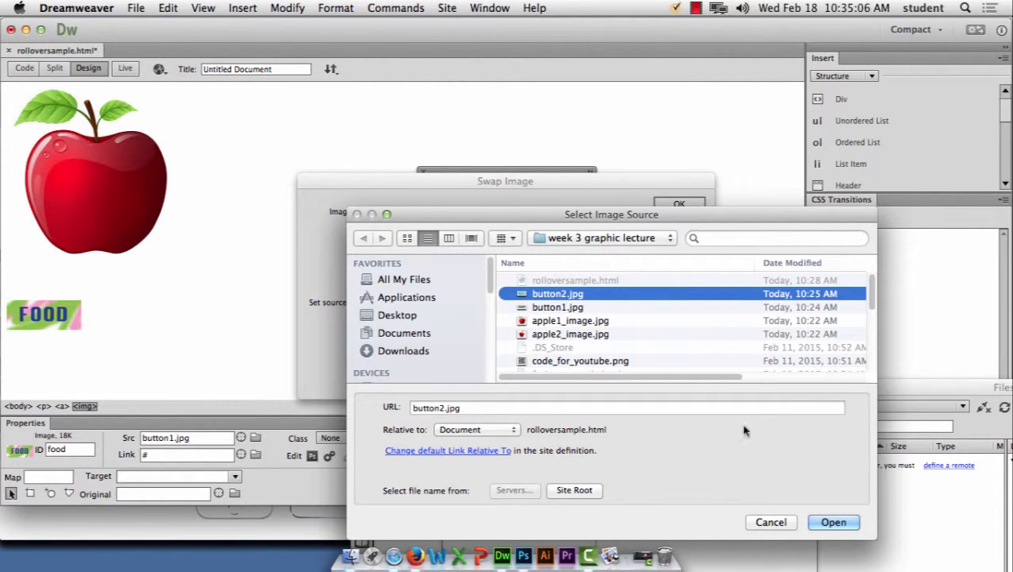
{"action": "left_click", "coordinate": [831, 523]}
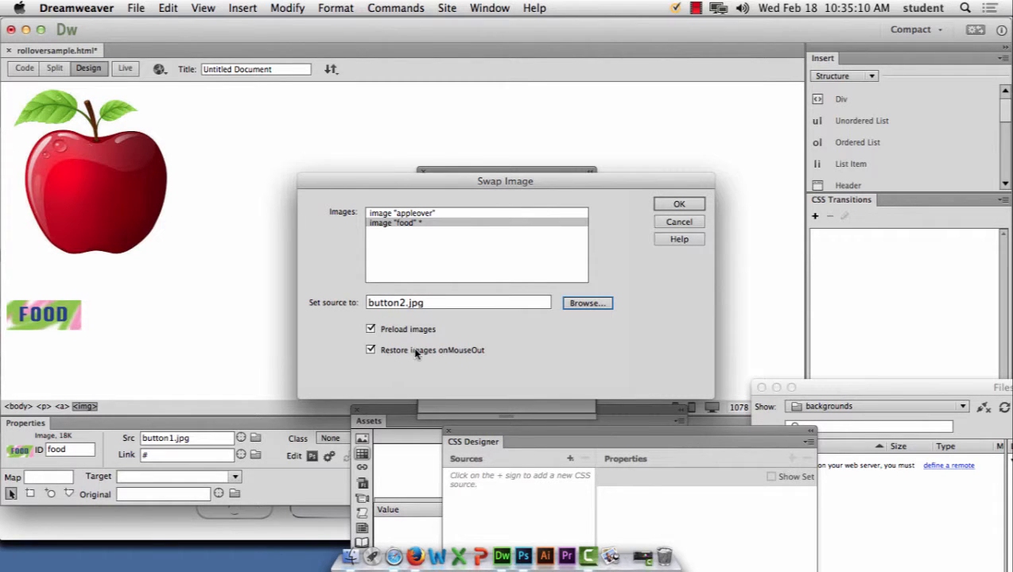
{"action": "left_click", "coordinate": [679, 205]}
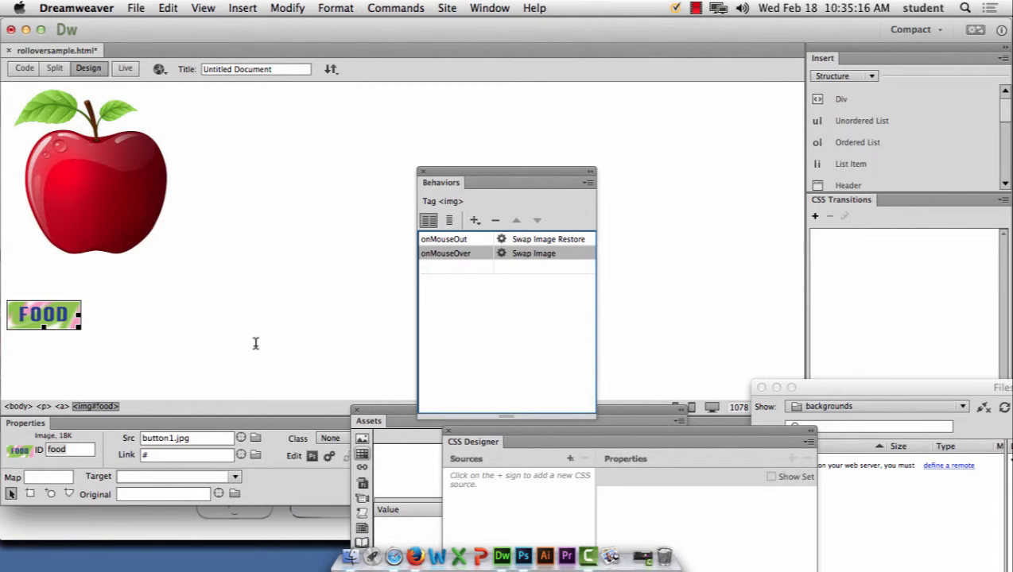
Step: Open the Insert and Behaviors lists, then dismiss both without adding anything
{"action": "left_click", "coordinate": [243, 8]}
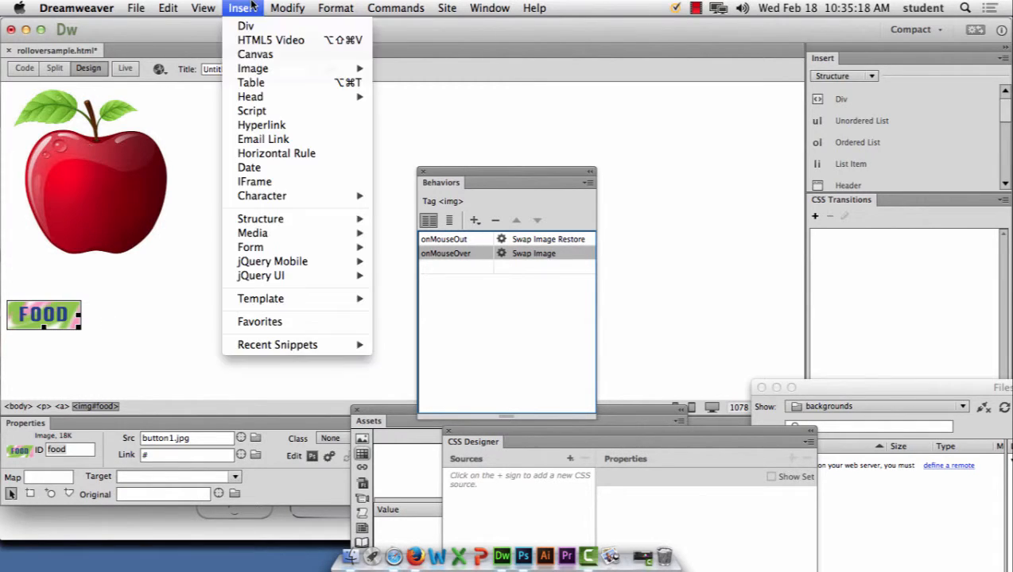
{"action": "mouse_move", "coordinate": [255, 68]}
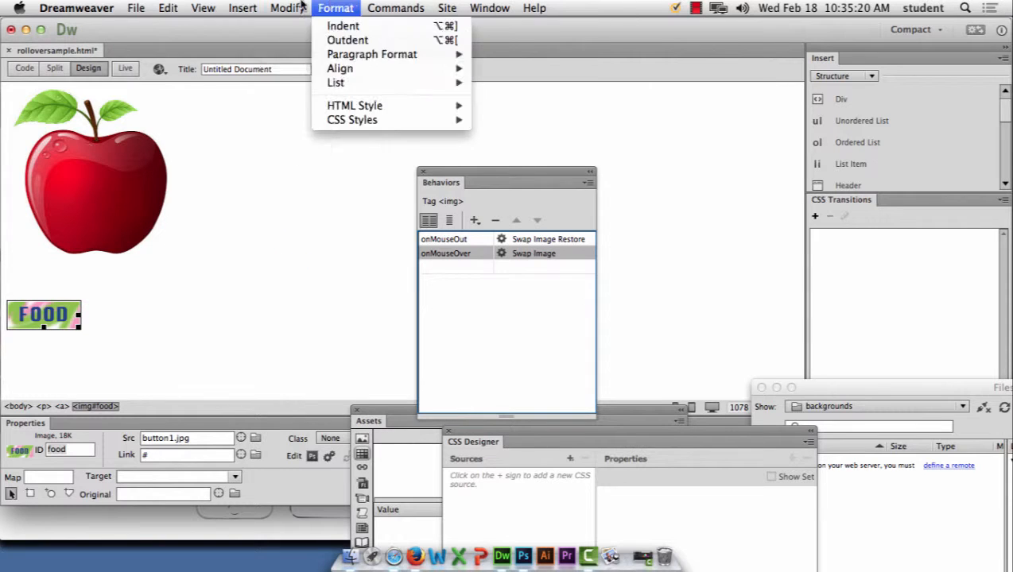
{"action": "left_click", "coordinate": [238, 8]}
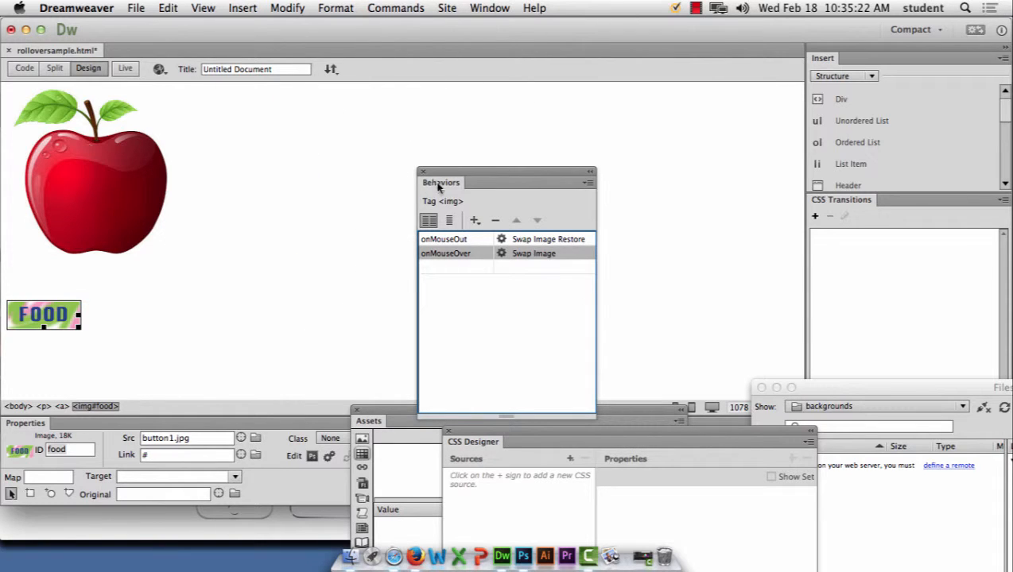
{"action": "left_click", "coordinate": [474, 221]}
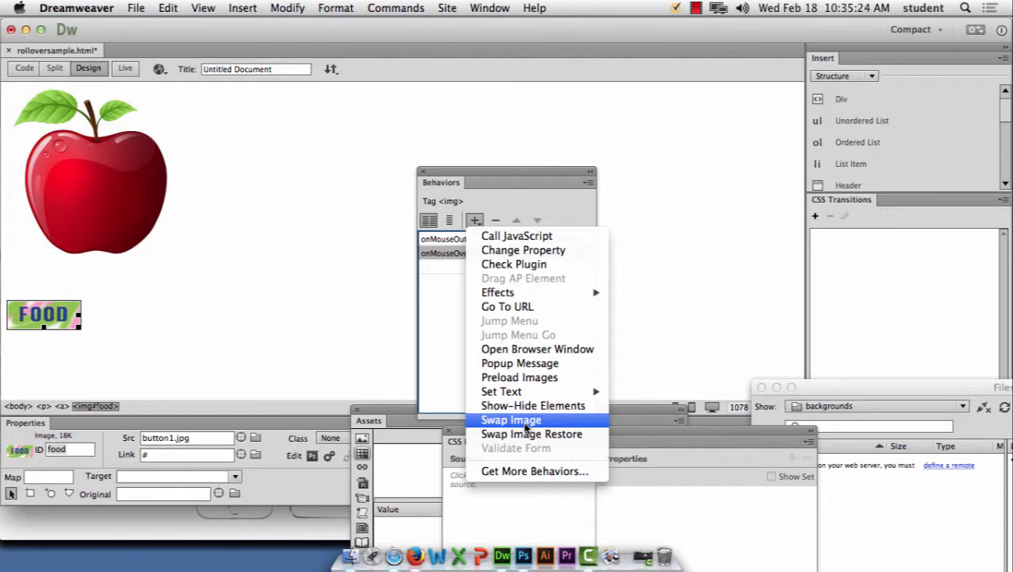
{"action": "left_click", "coordinate": [447, 171]}
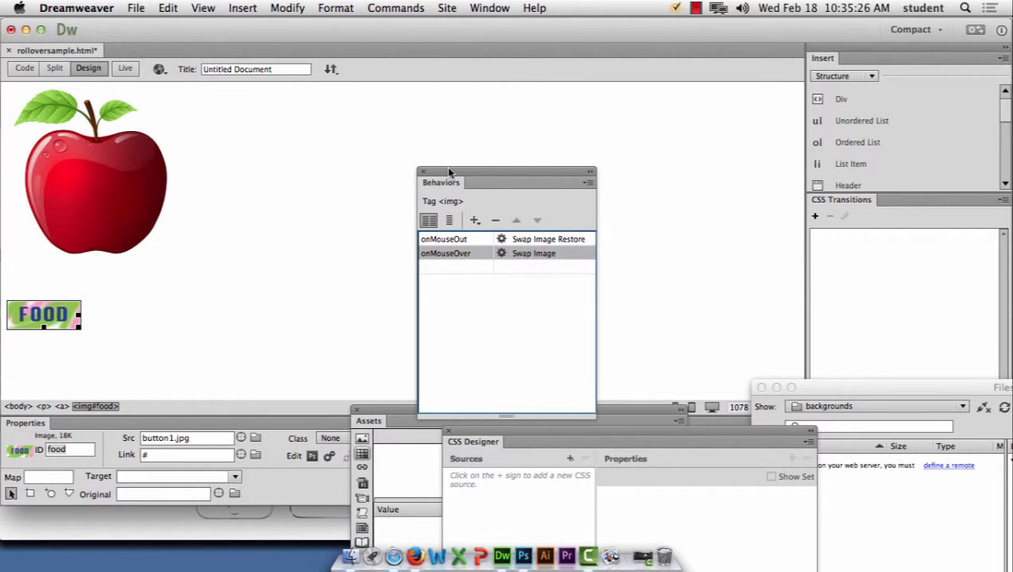
Step: Save rolloversample.html and preview it in Firefox
{"action": "left_click", "coordinate": [159, 69]}
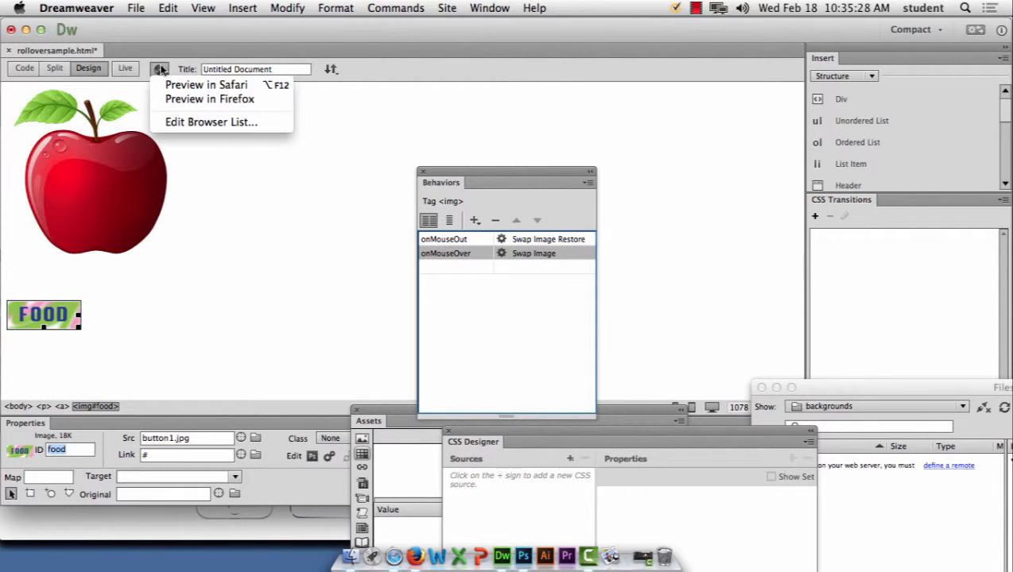
{"action": "left_click", "coordinate": [171, 98]}
{"action": "left_click", "coordinate": [578, 311]}
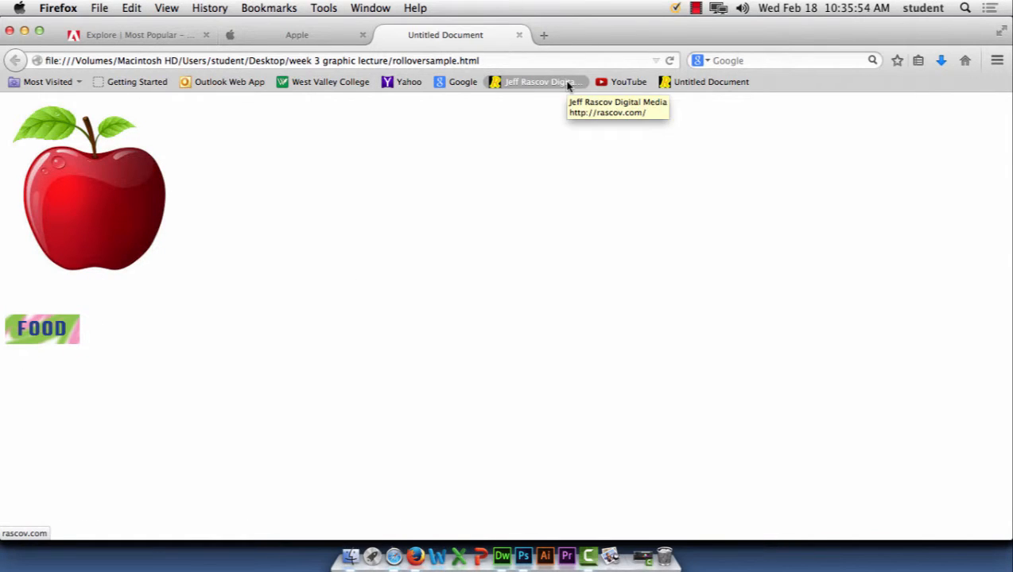
Step: Close the page preview tab in Firefox and return to Dreamweaver
{"action": "left_click", "coordinate": [519, 35]}
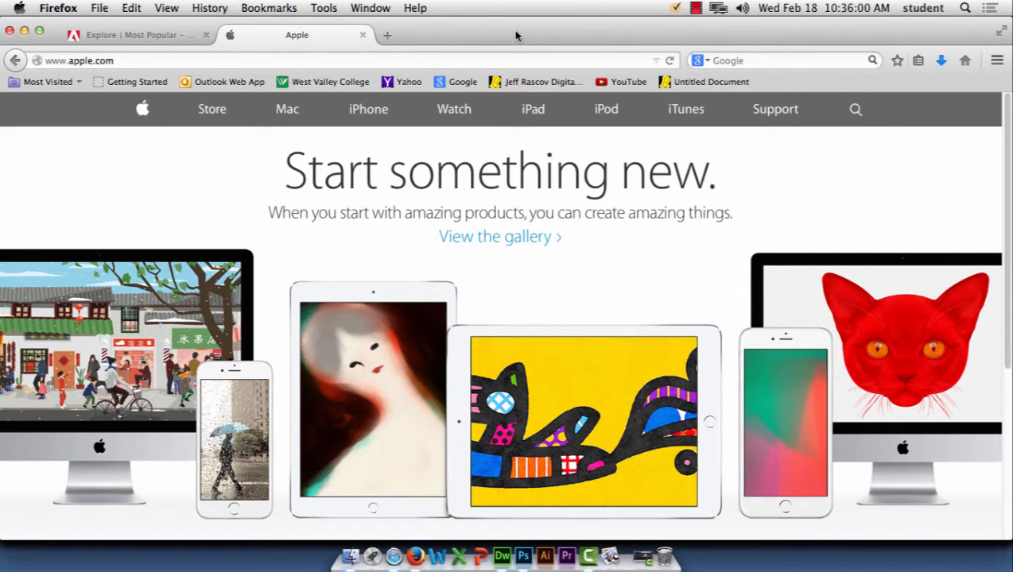
{"action": "left_click", "coordinate": [504, 558]}
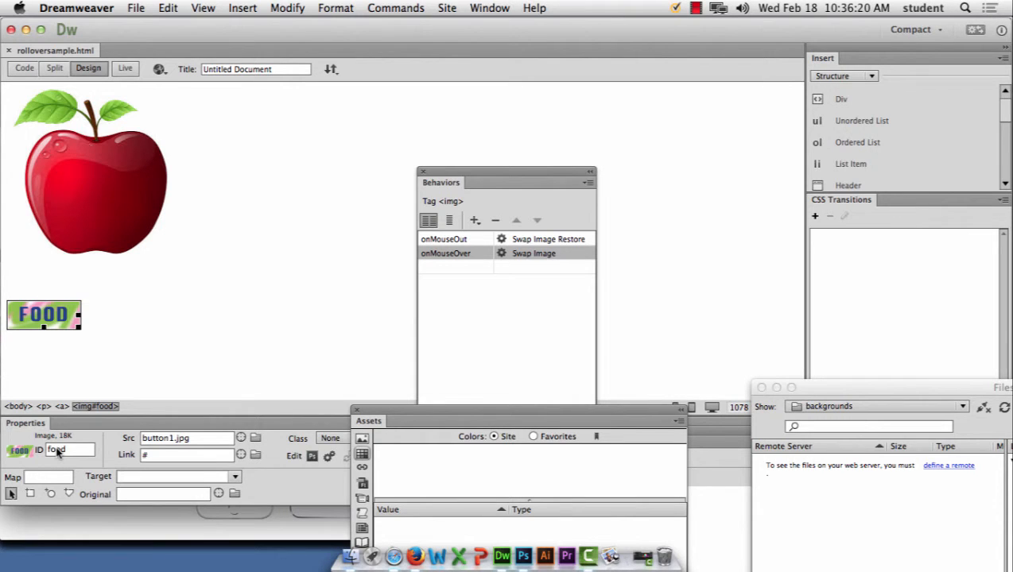
{"action": "double_click", "coordinate": [540, 252]}
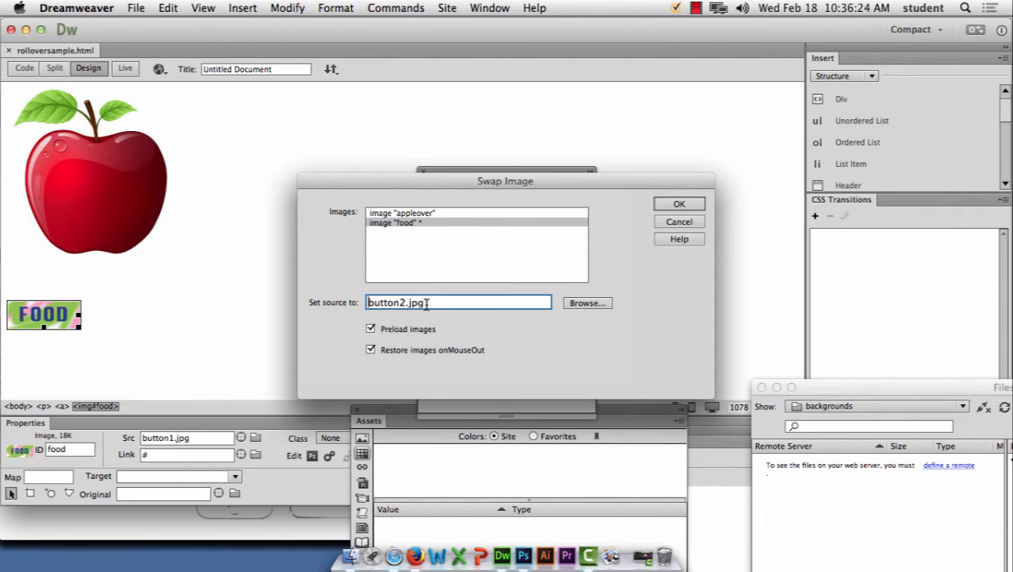
{"action": "left_click_drag", "start_coordinate": [427, 304], "coordinate": [363, 306]}
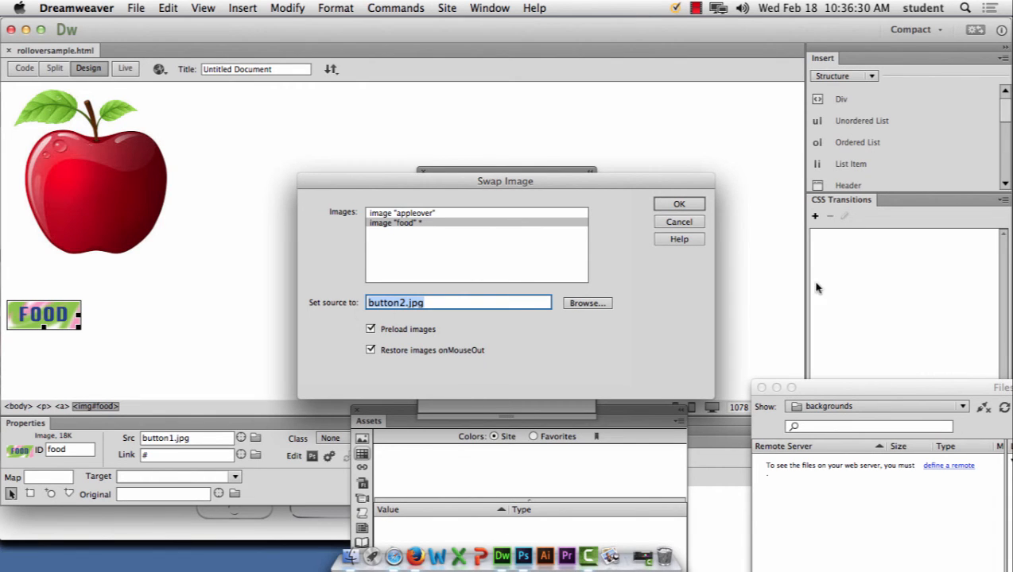
{"action": "left_click", "coordinate": [679, 225]}
{"action": "left_click", "coordinate": [697, 7]}
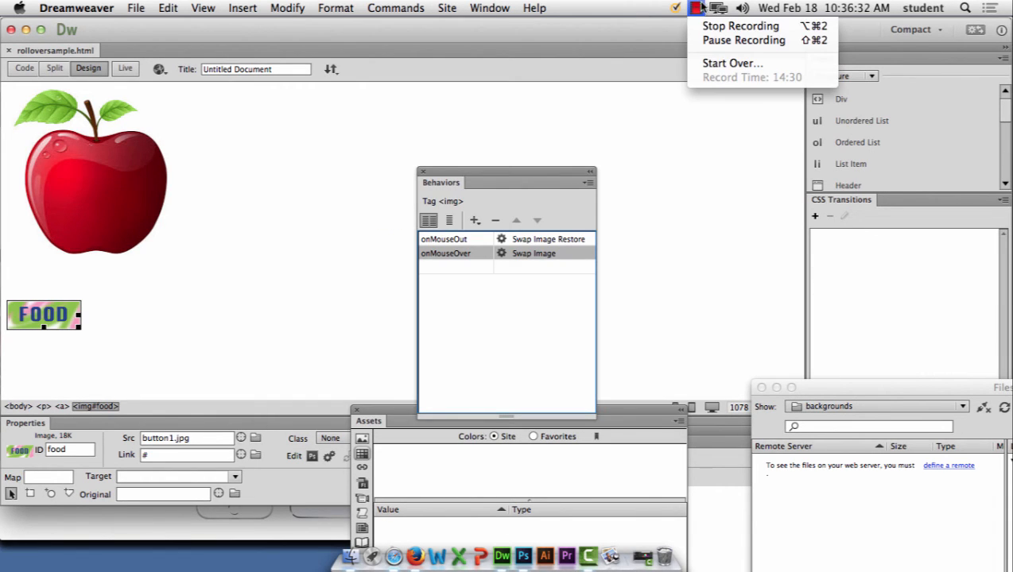